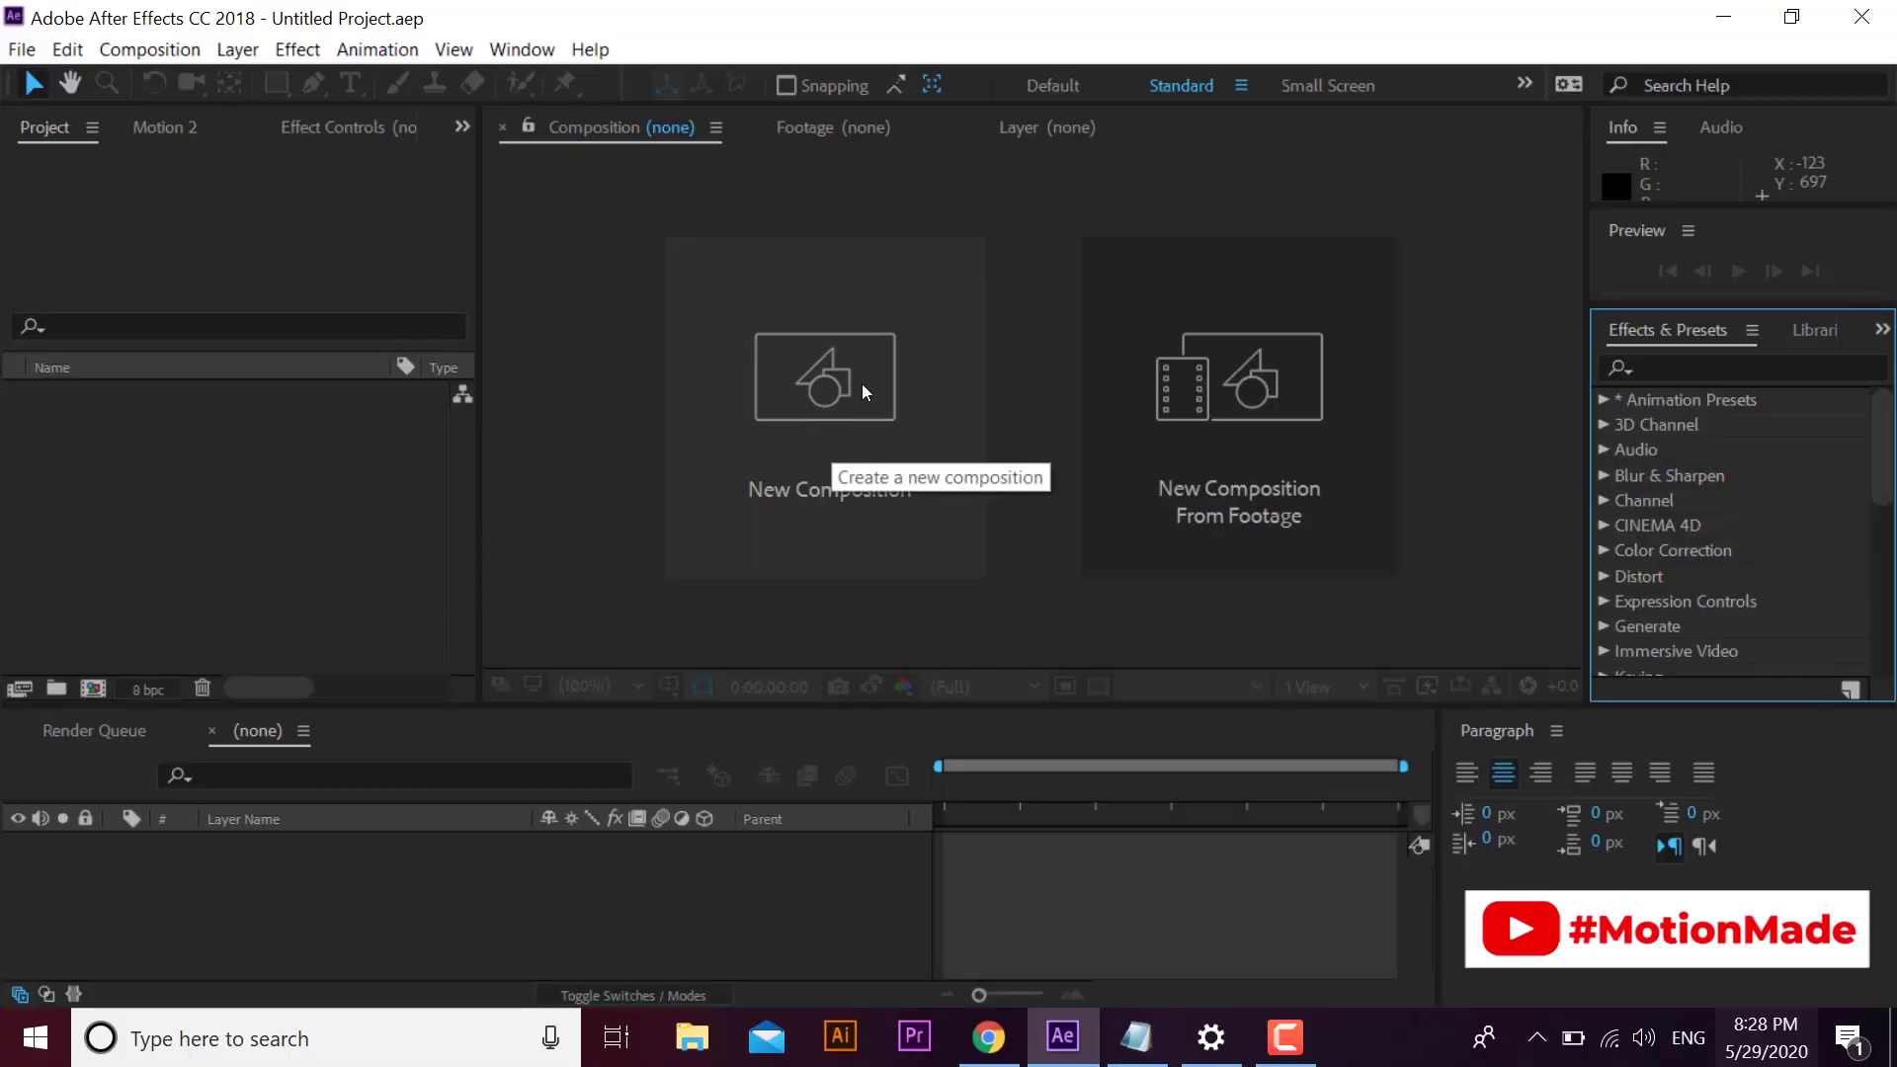
- Create a new HDTV 1080 25 composition named 'Base' and confirm its settings
left_click(862, 383)
left_click_drag(1121, 281, 972, 145)
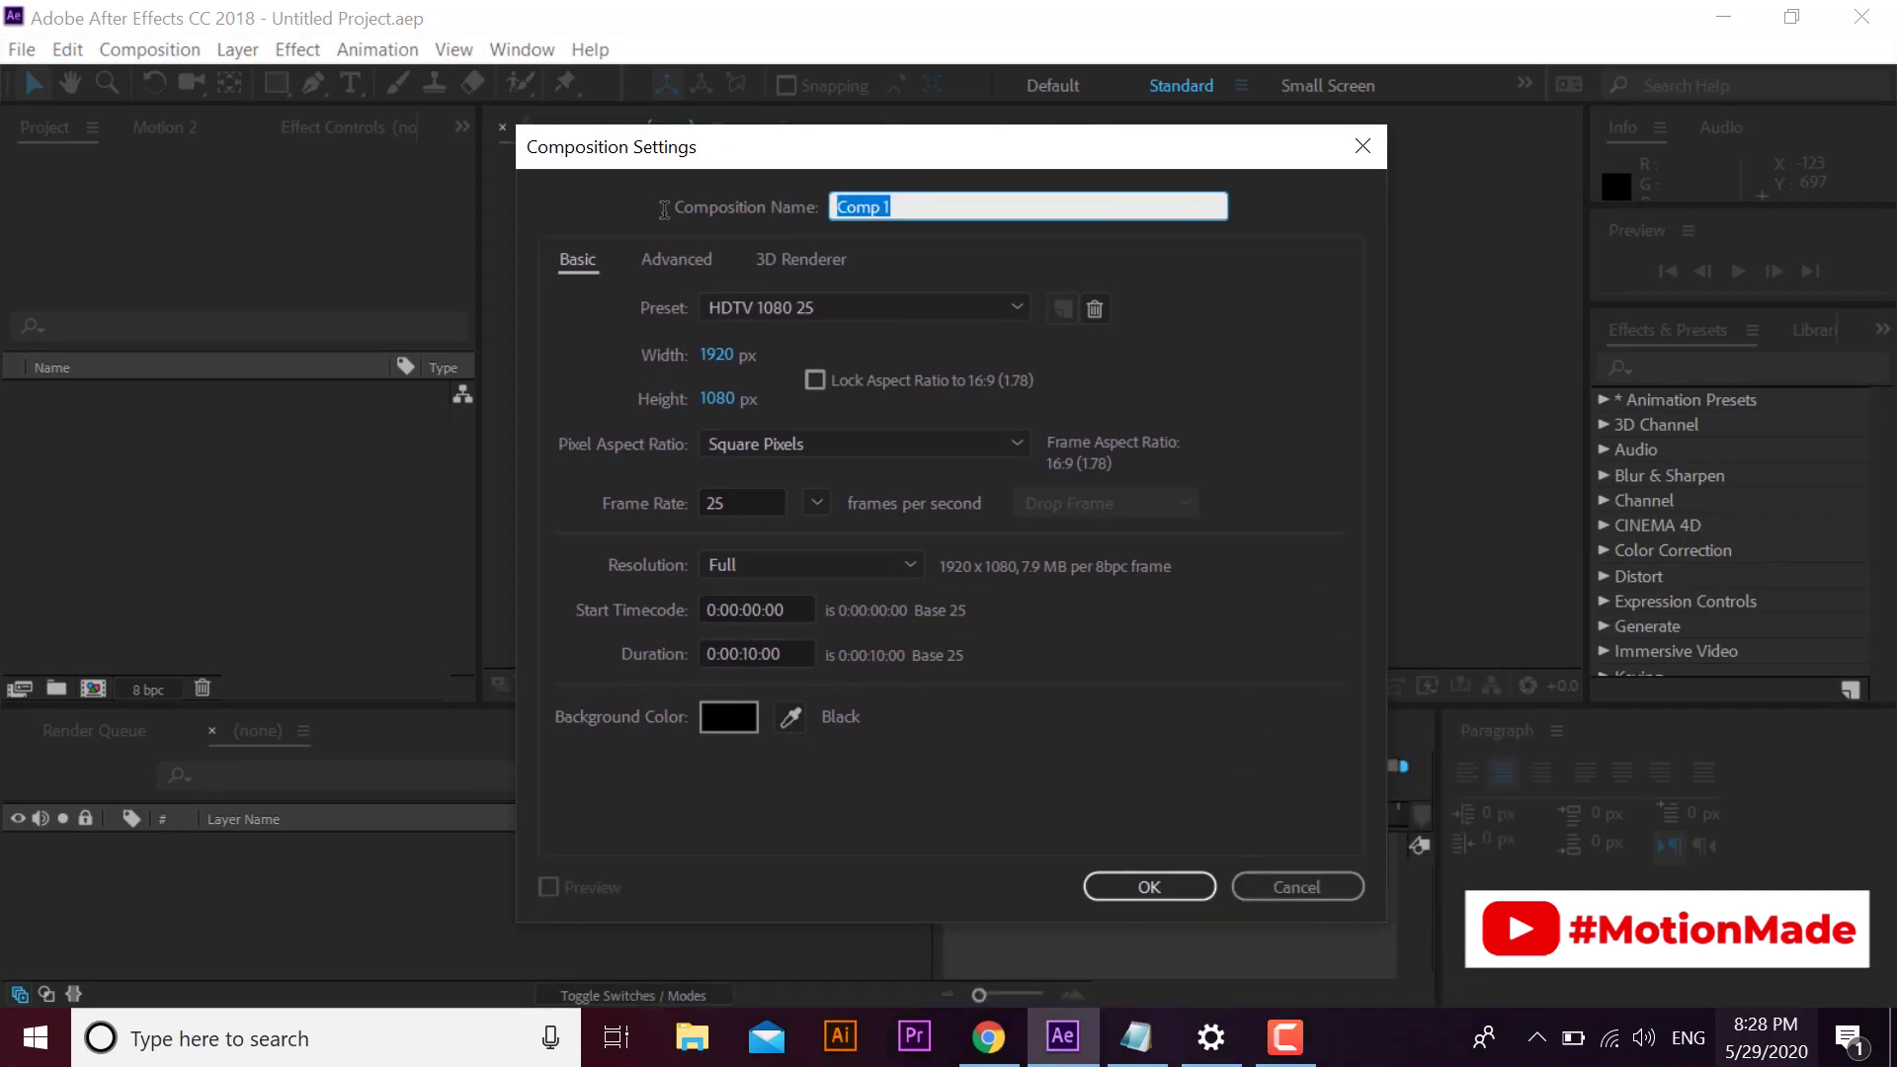
type("Base")
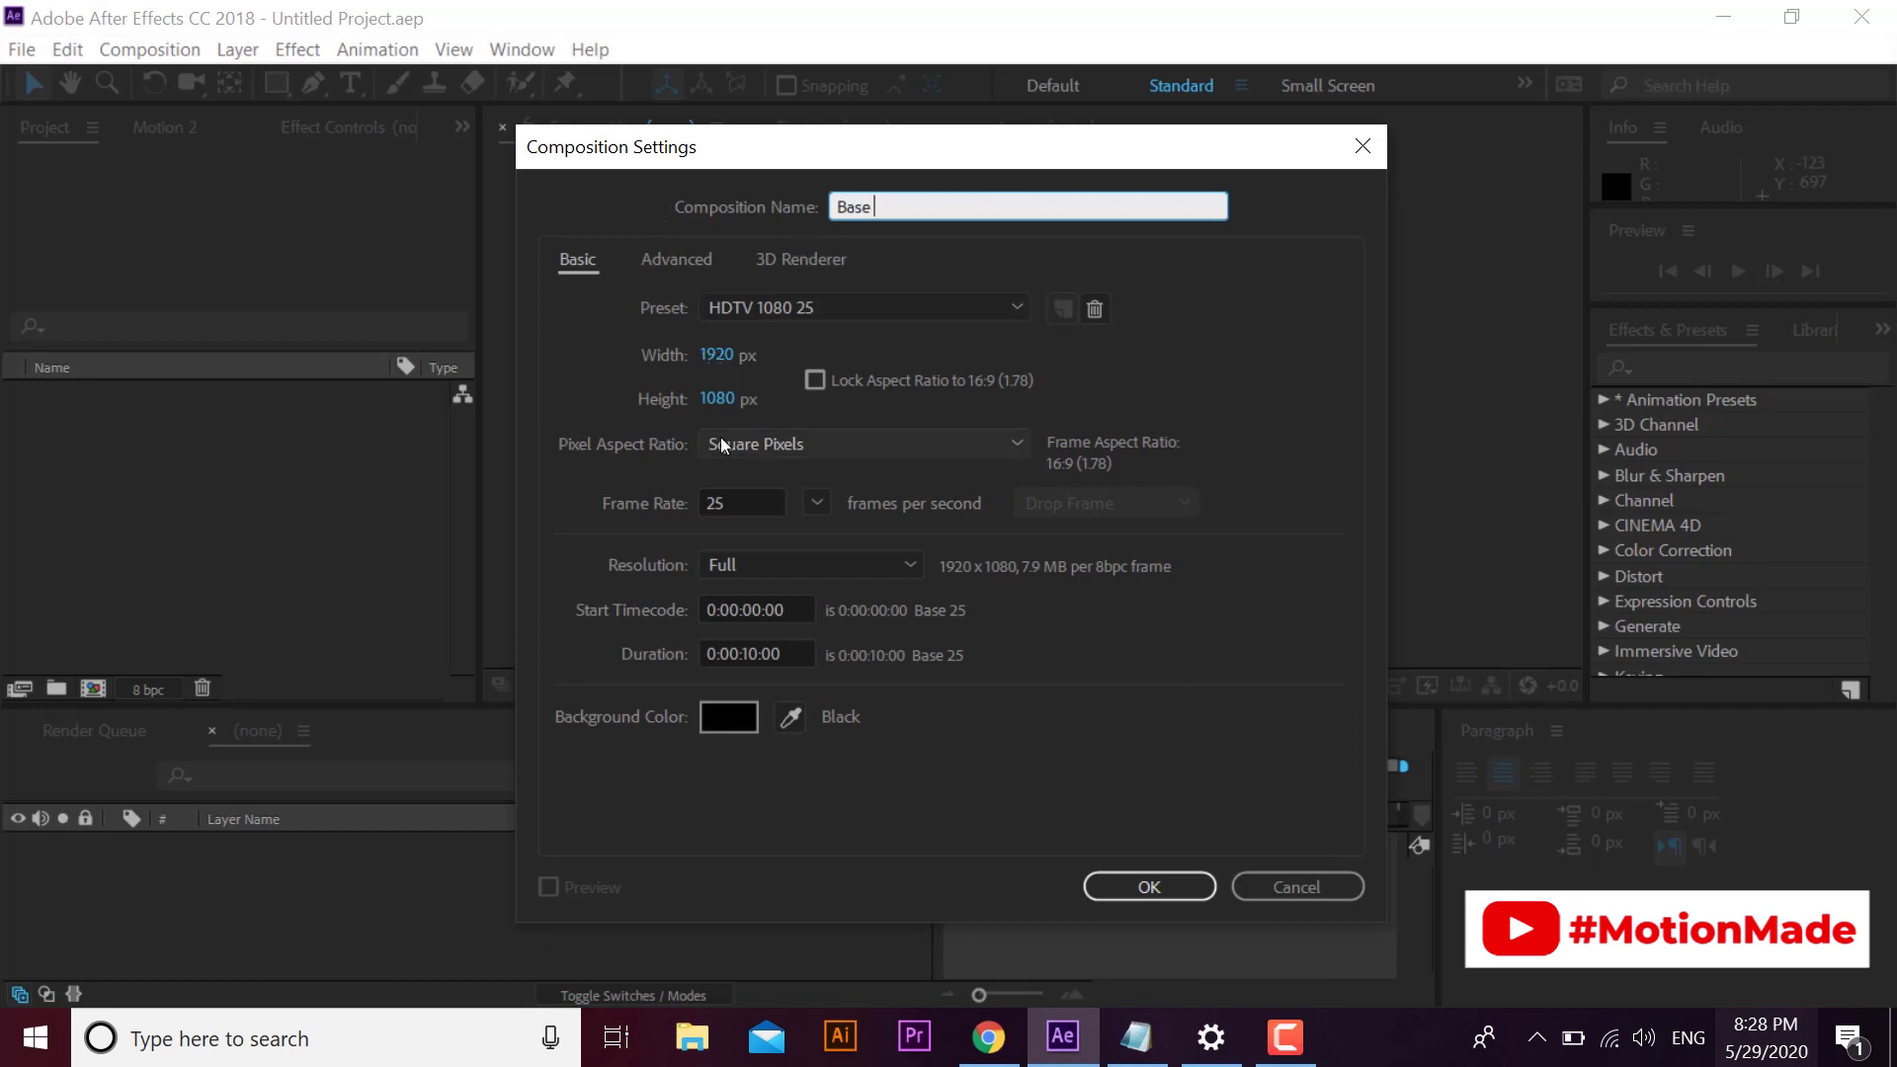
left_click(1171, 876)
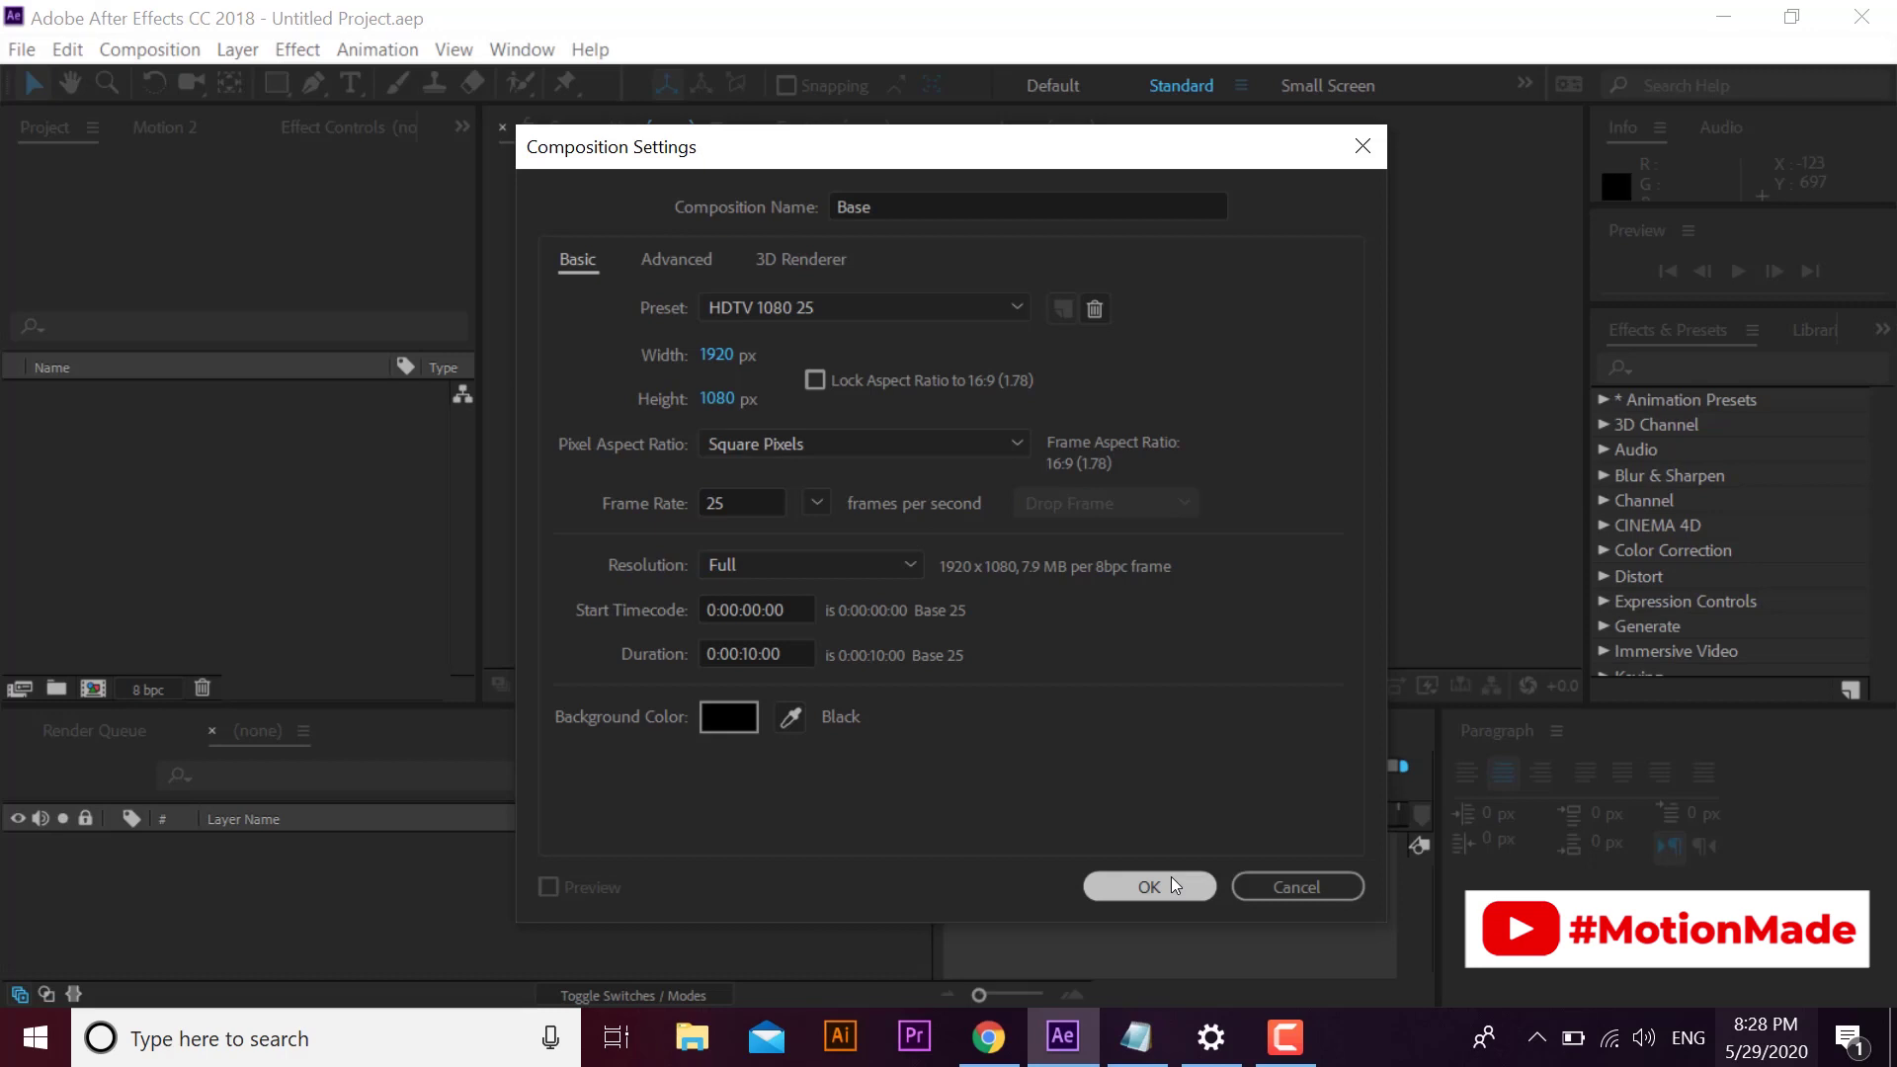
- Add a new solid layer named 'Mir Base' that fills the Base composition
right_click(557, 585)
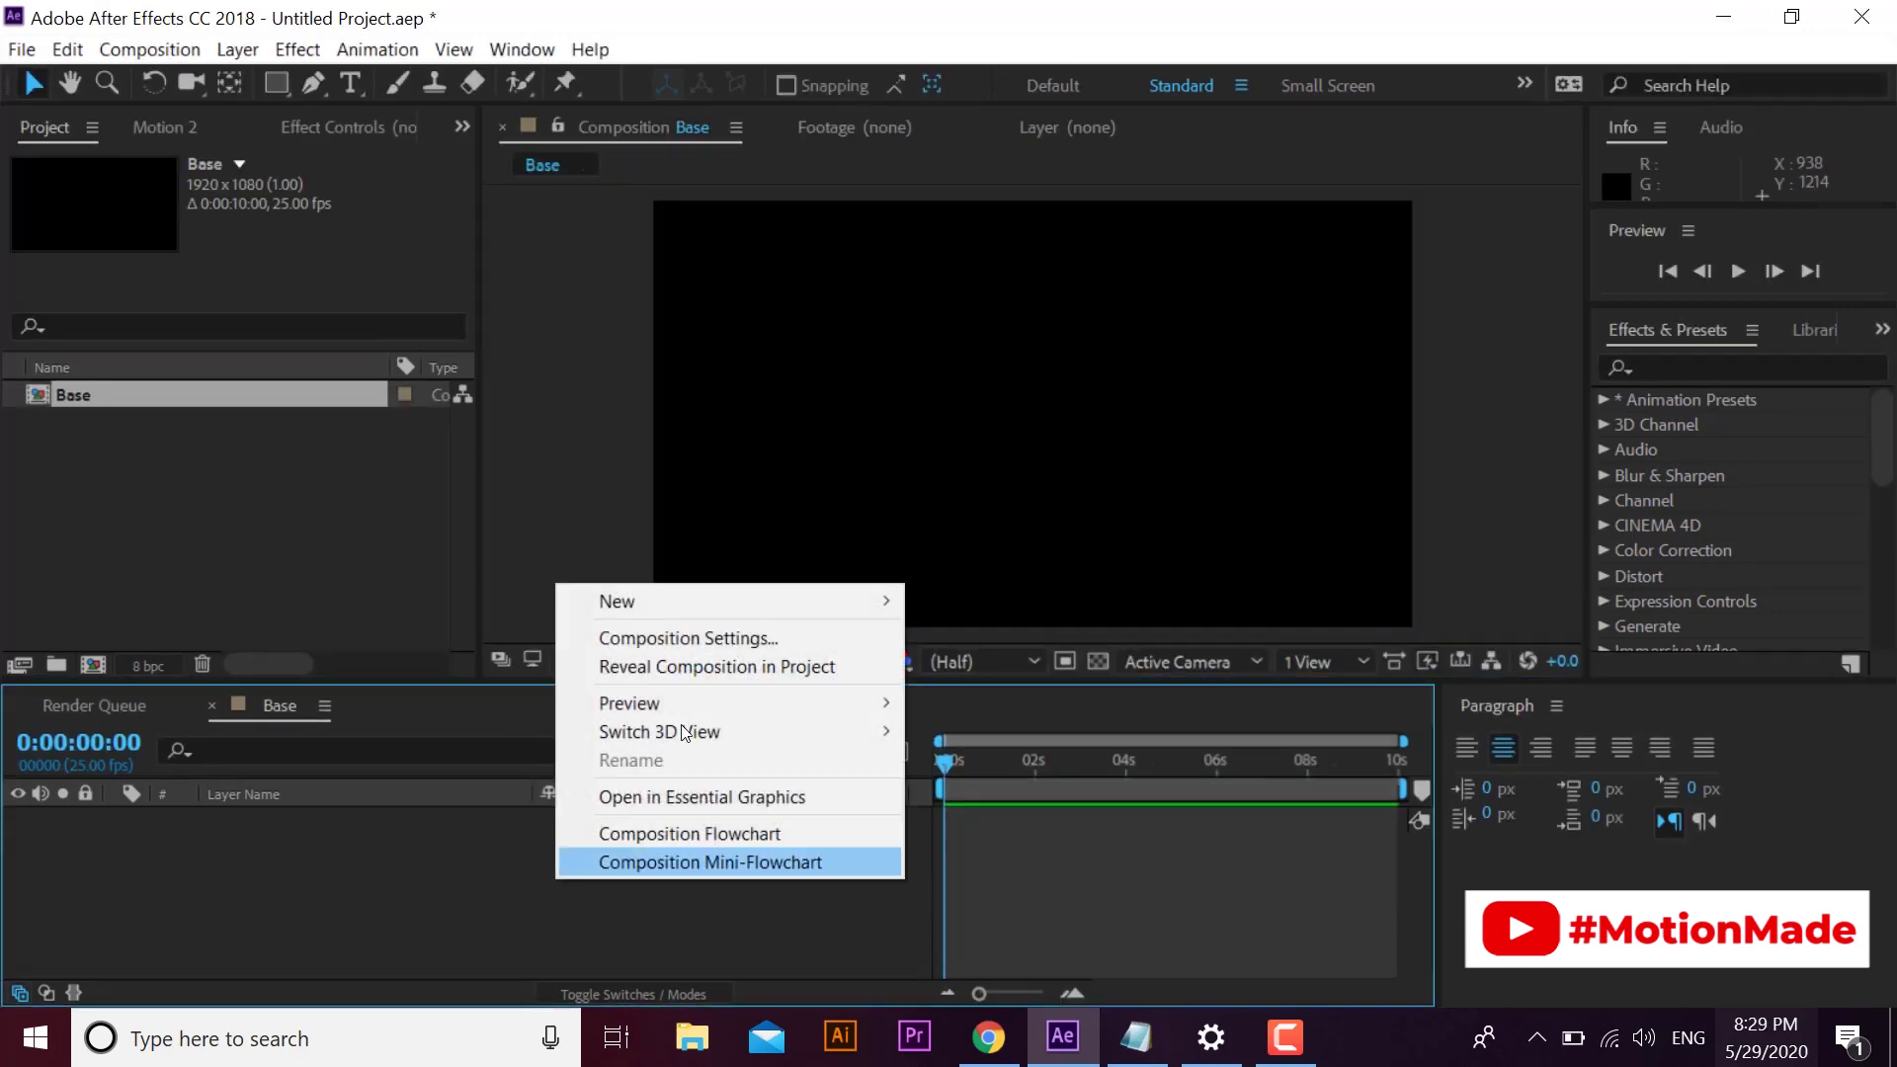
mouse_move(616, 601)
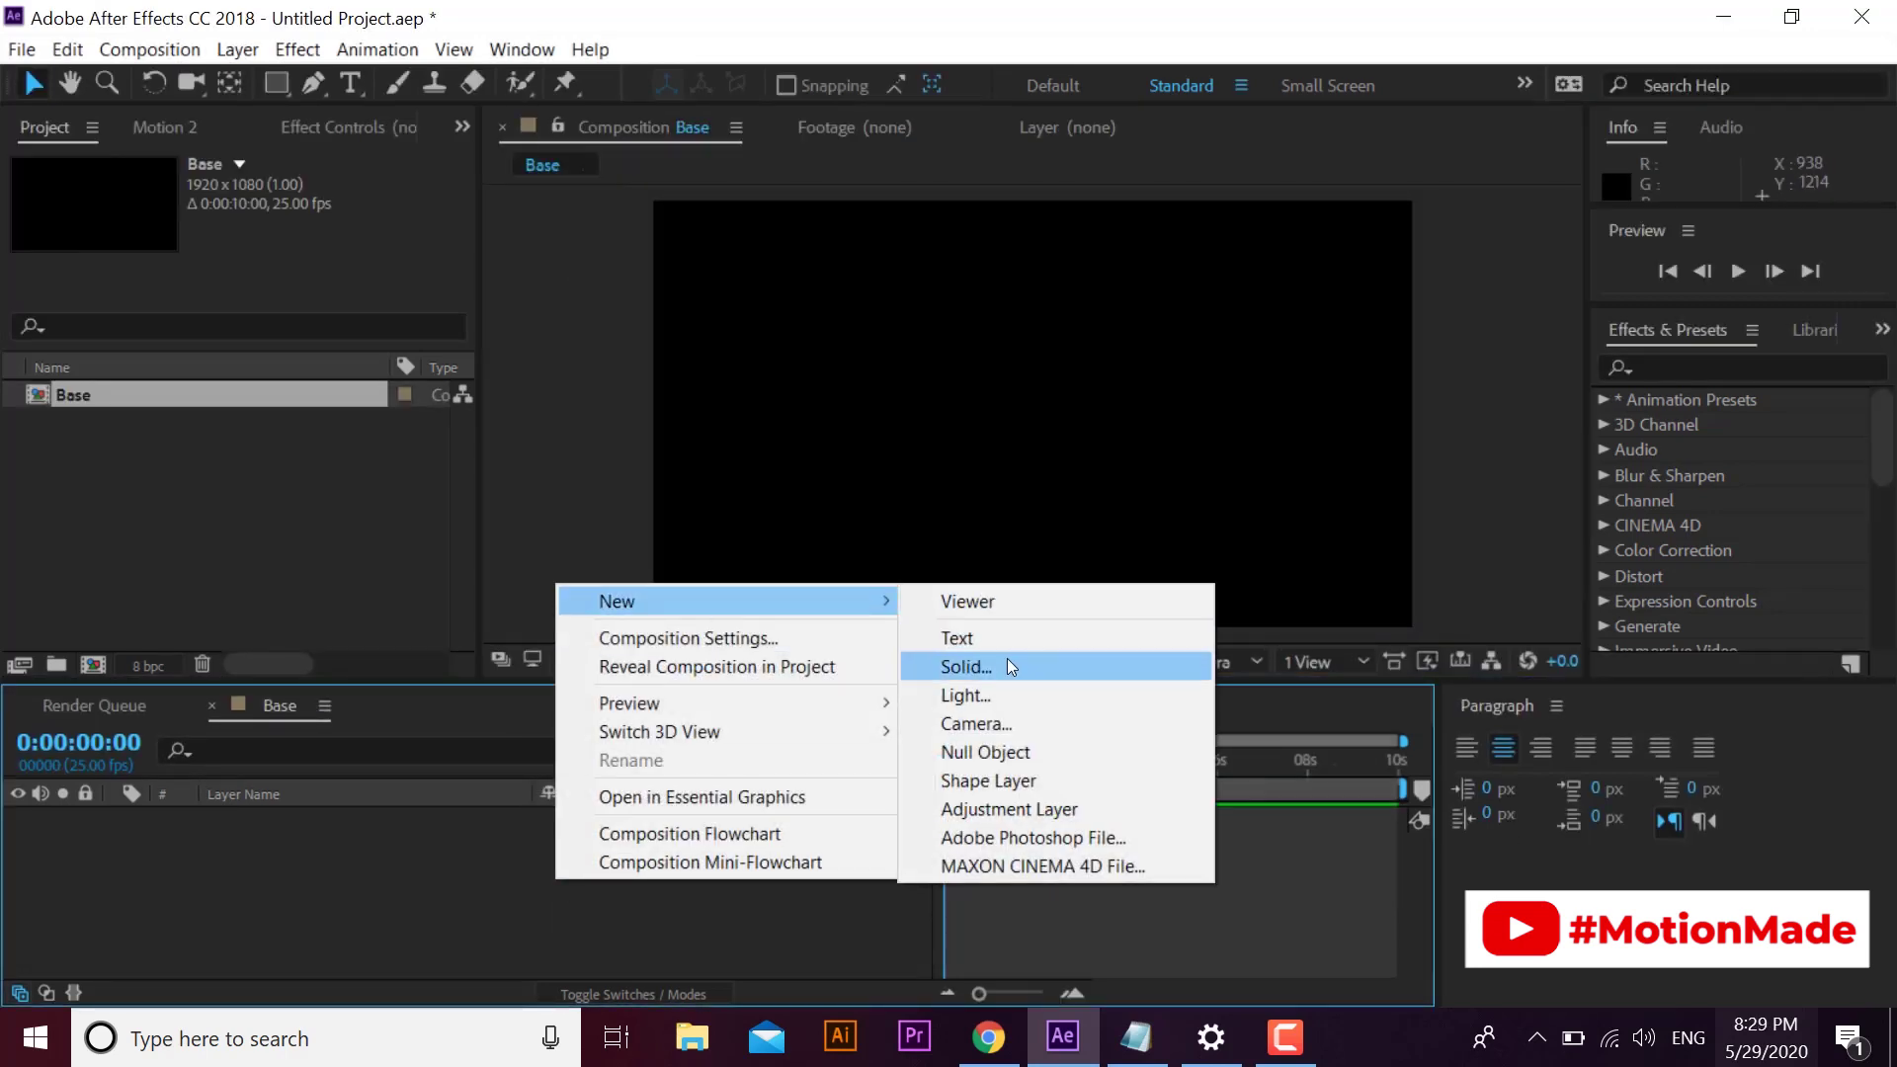
left_click(1007, 666)
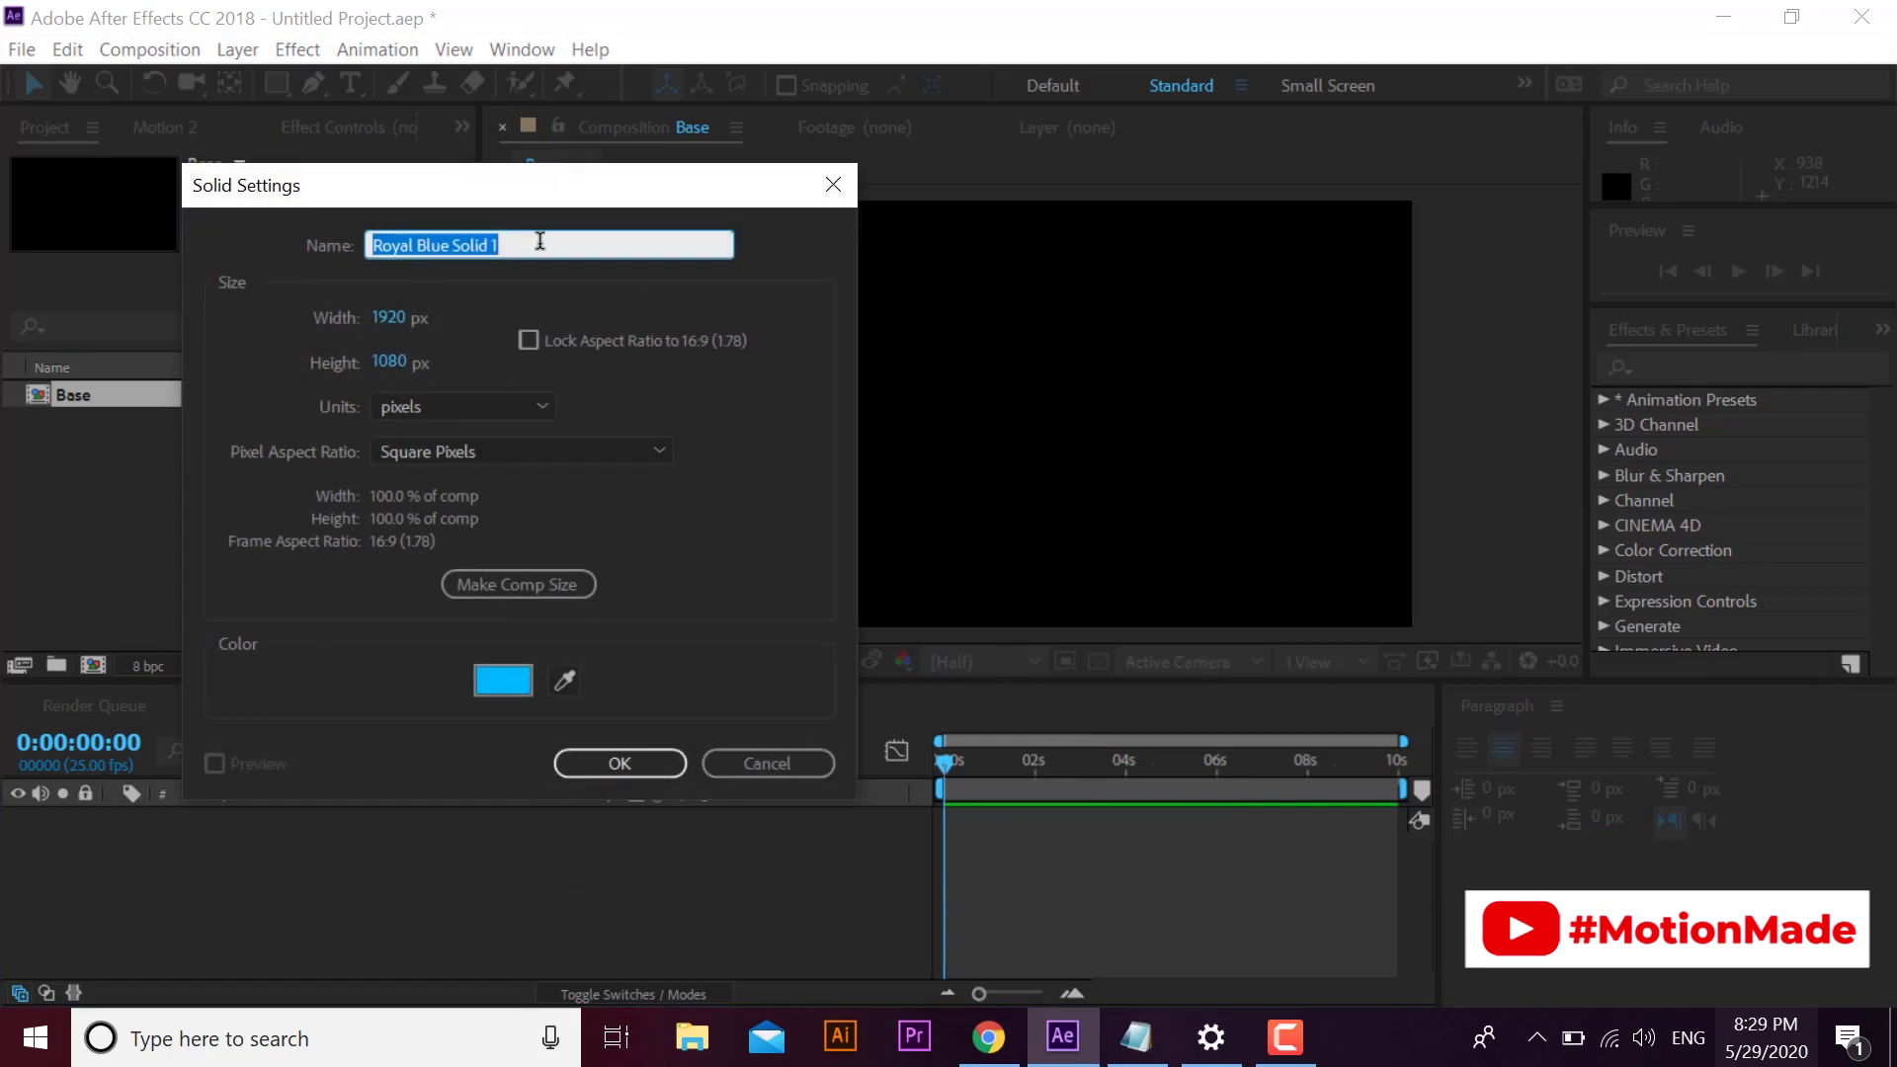
type("Mir Base")
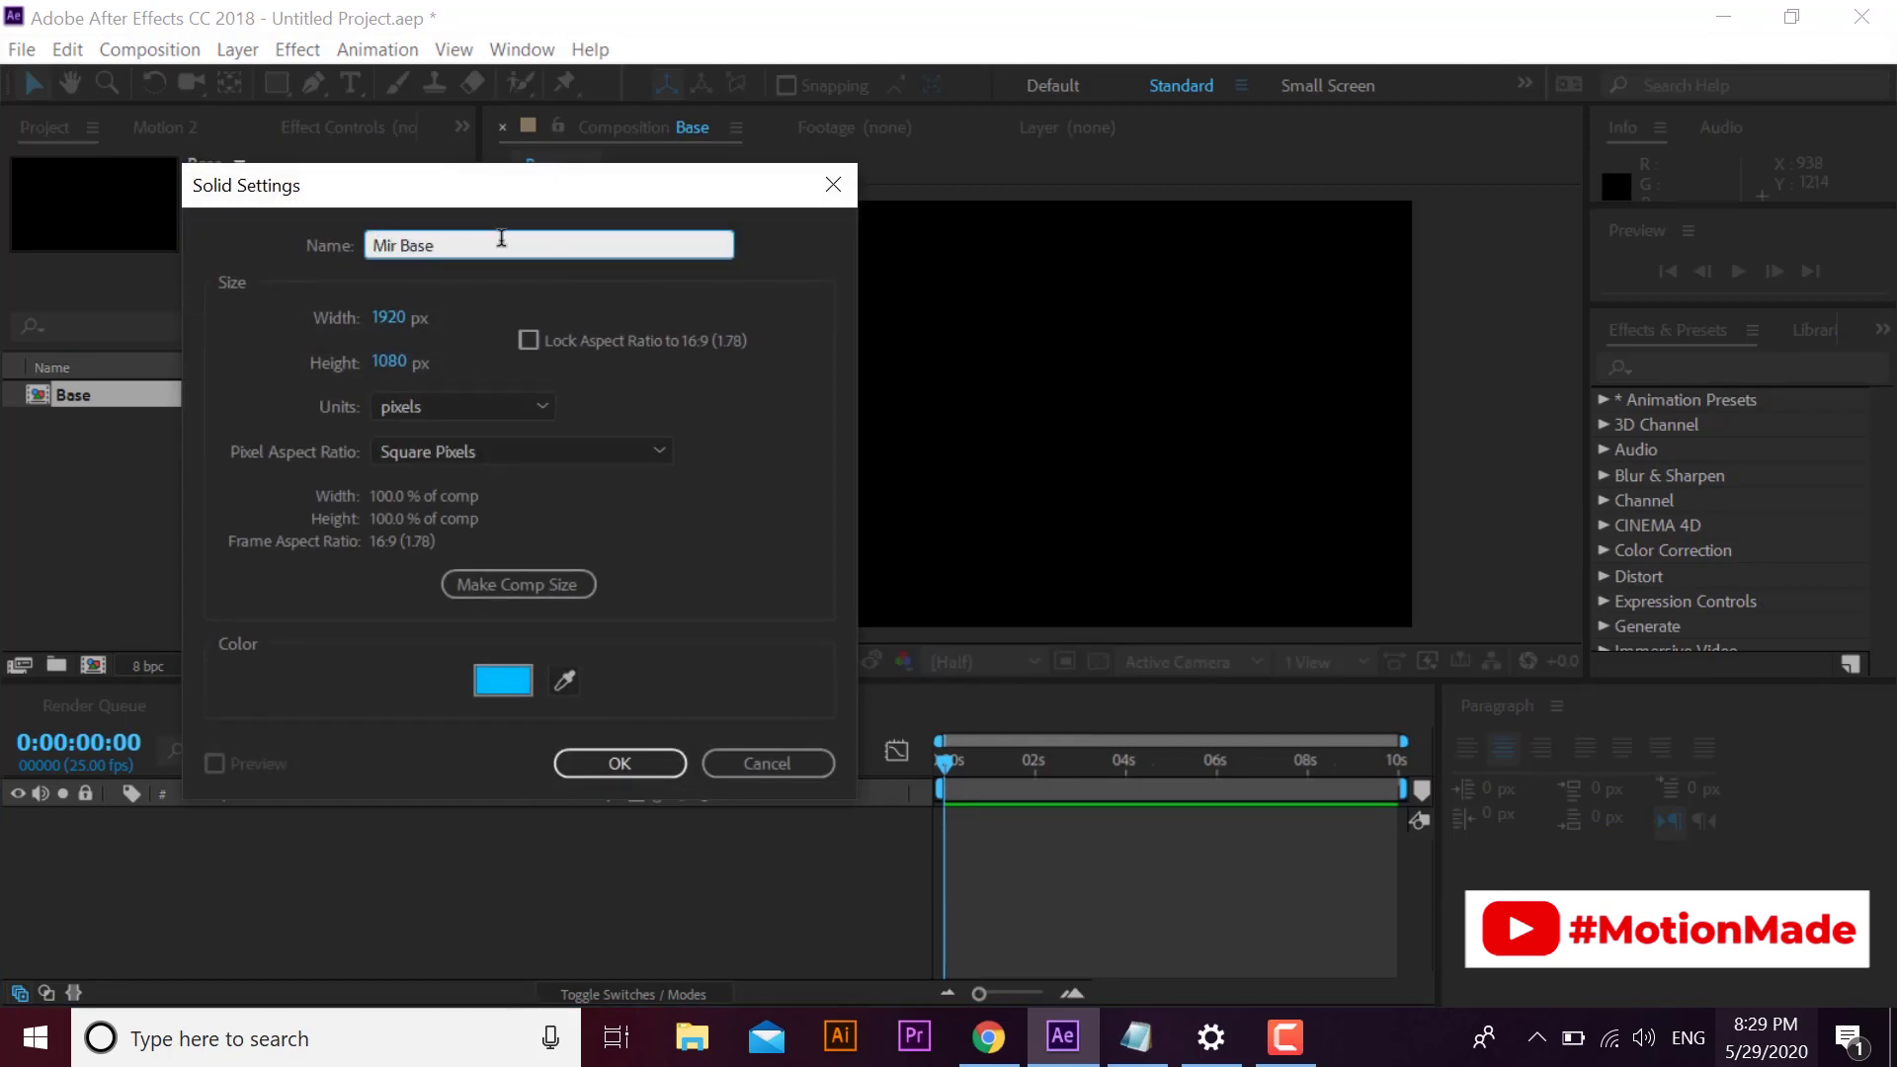
left_click(617, 764)
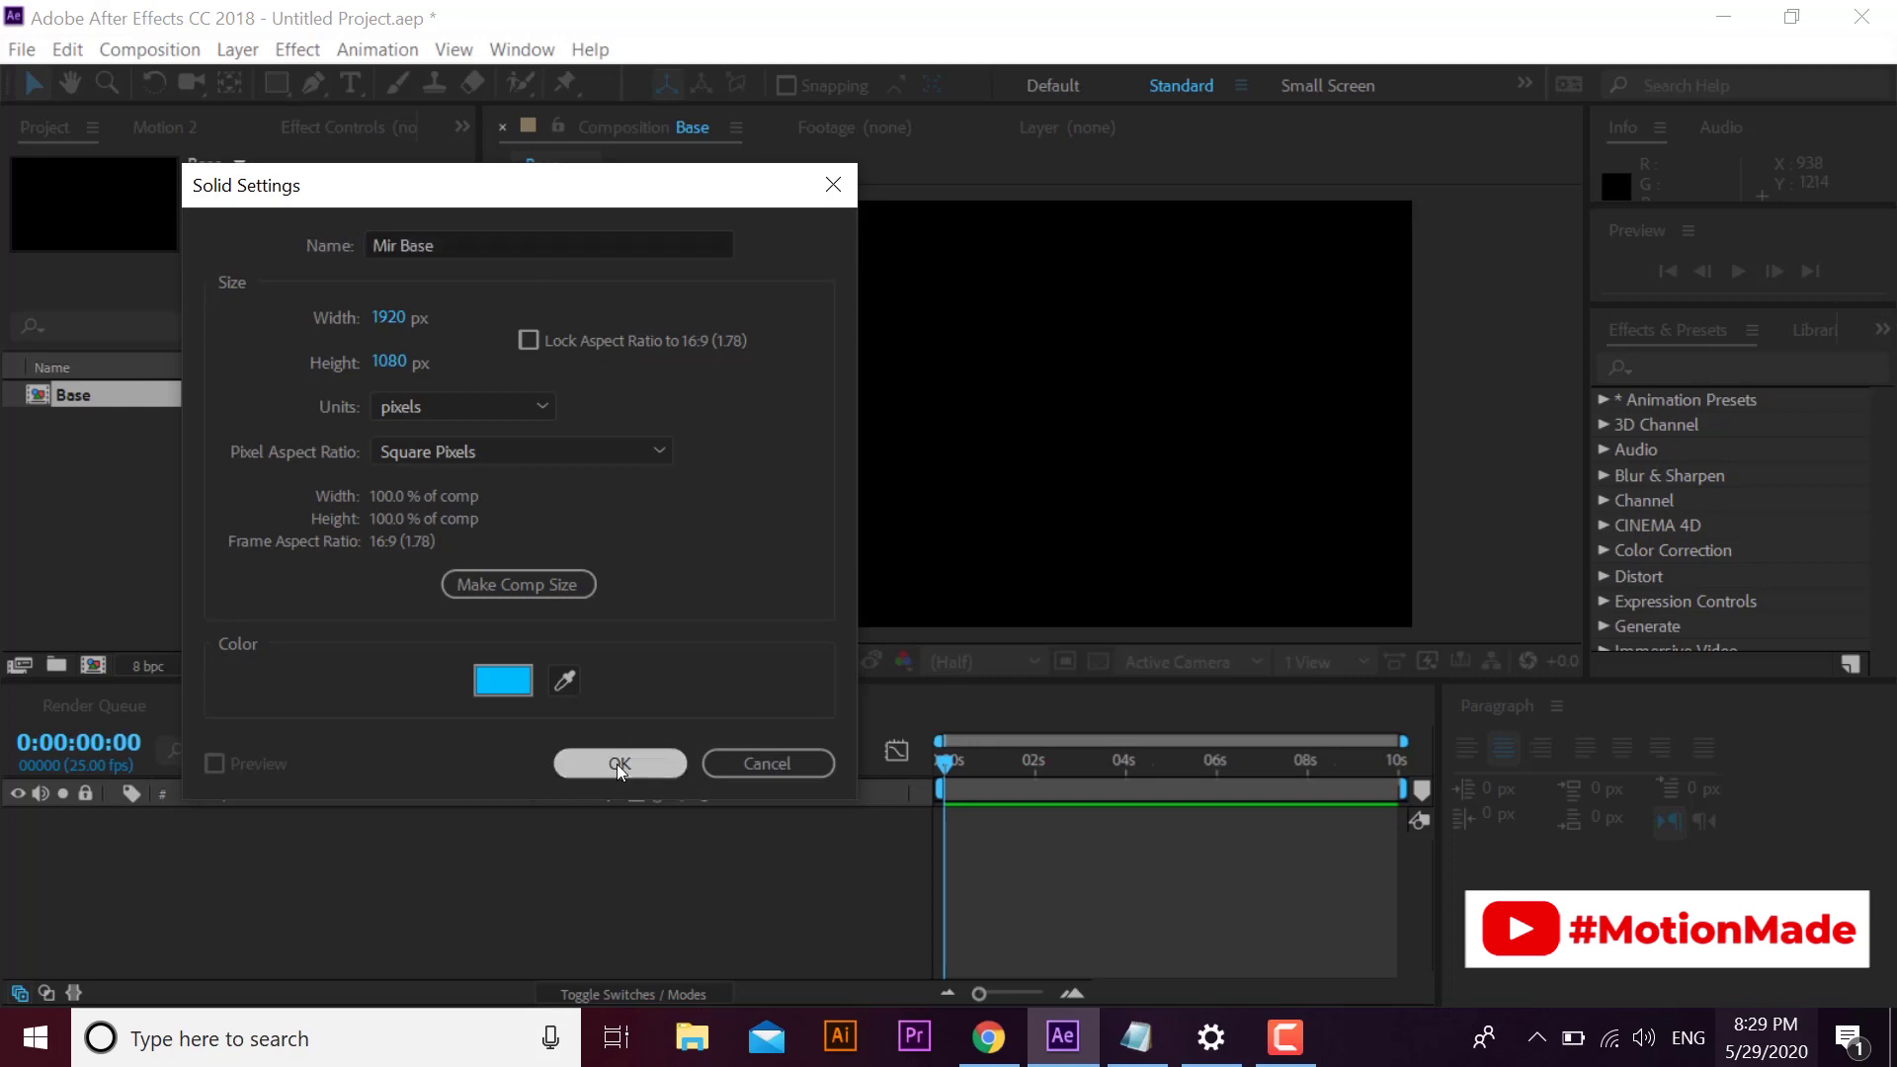
left_click(297, 49)
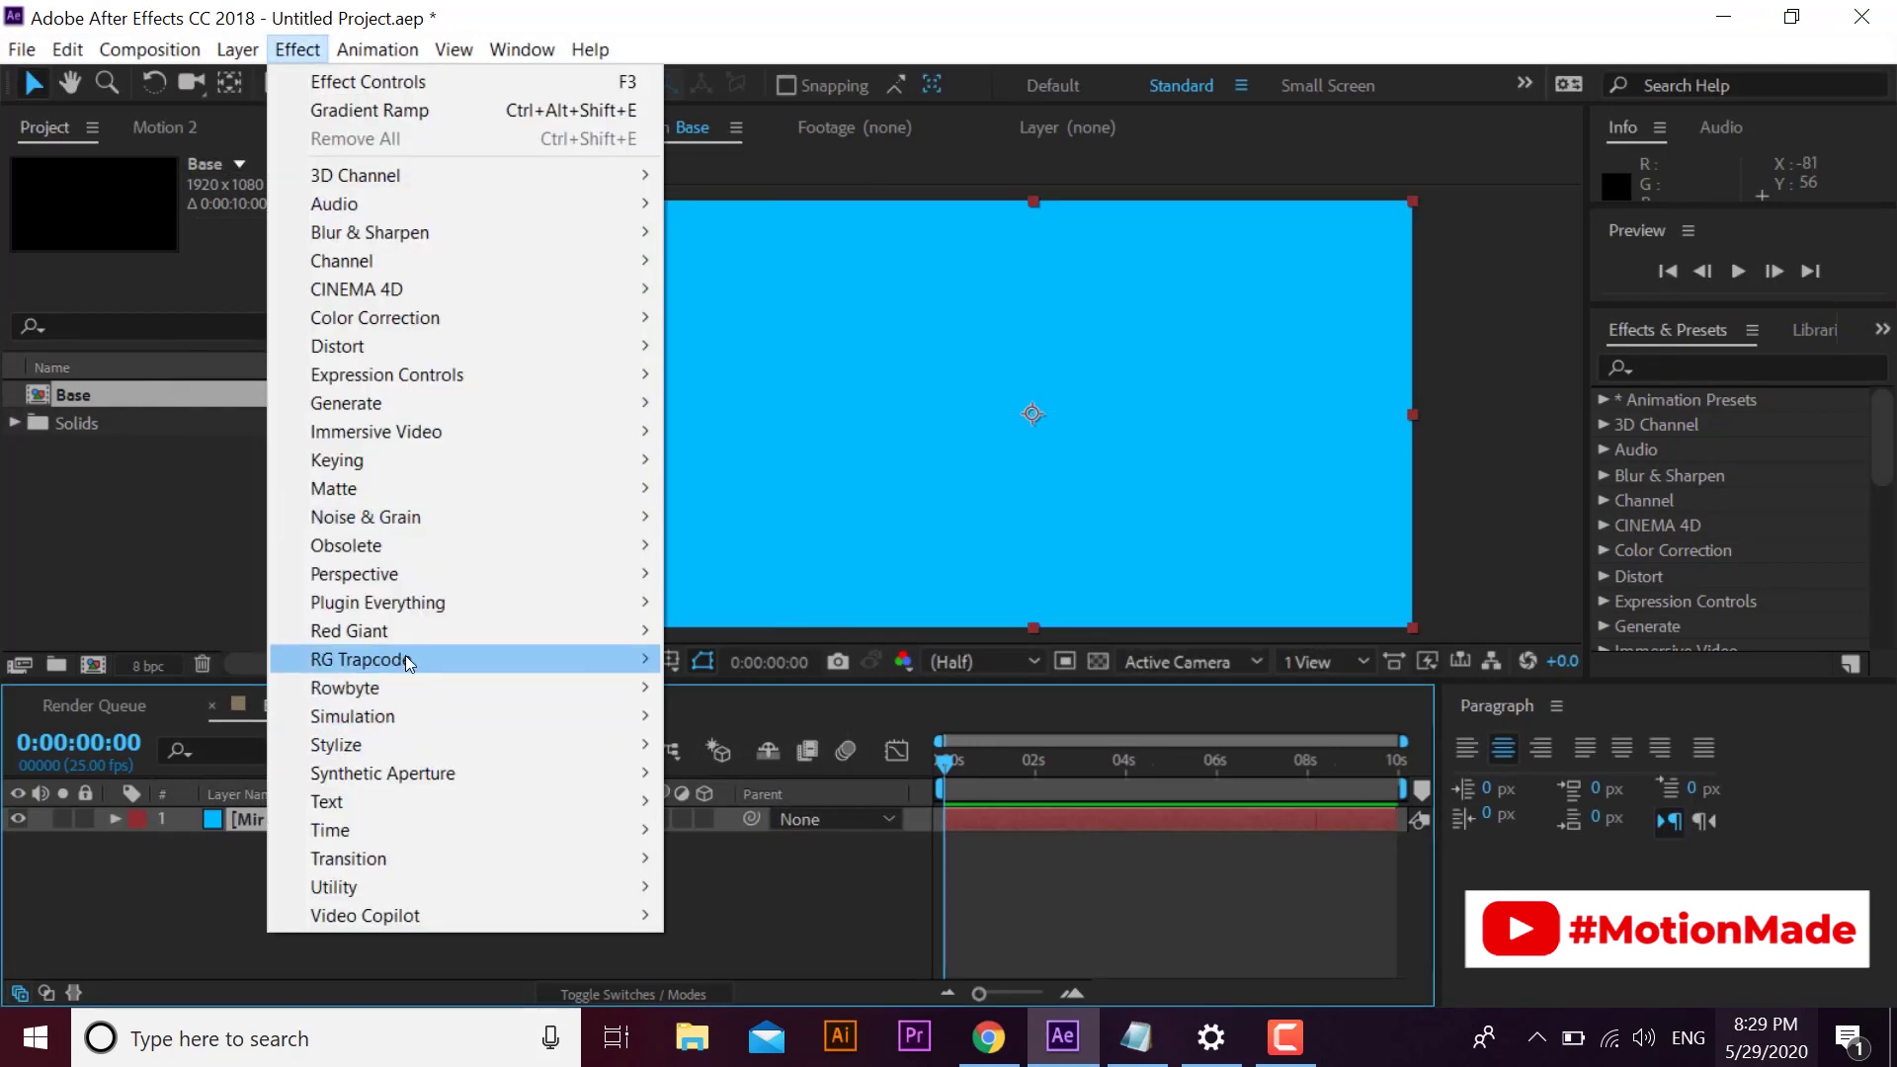
mouse_move(361, 658)
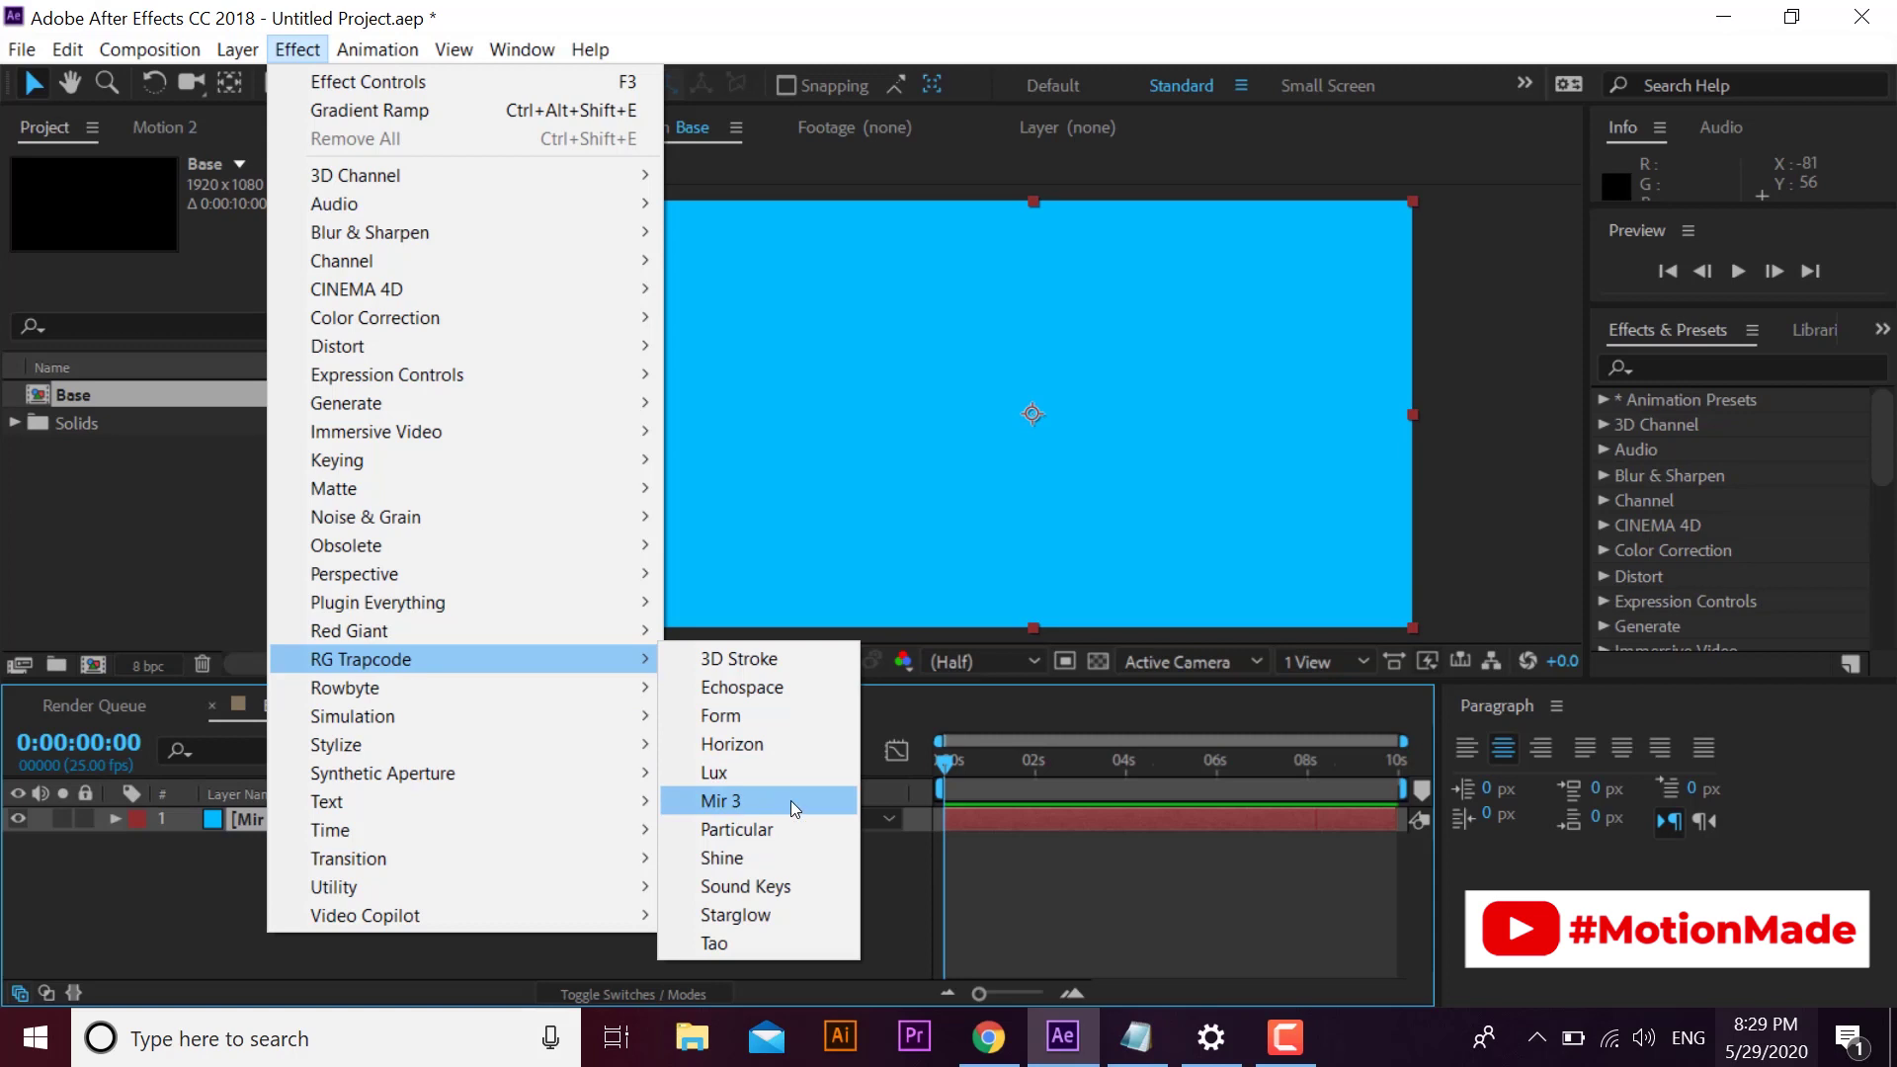
- Apply Mir 3 to Mir Base and set its Geometry size to XYZ Individual
left_click(793, 801)
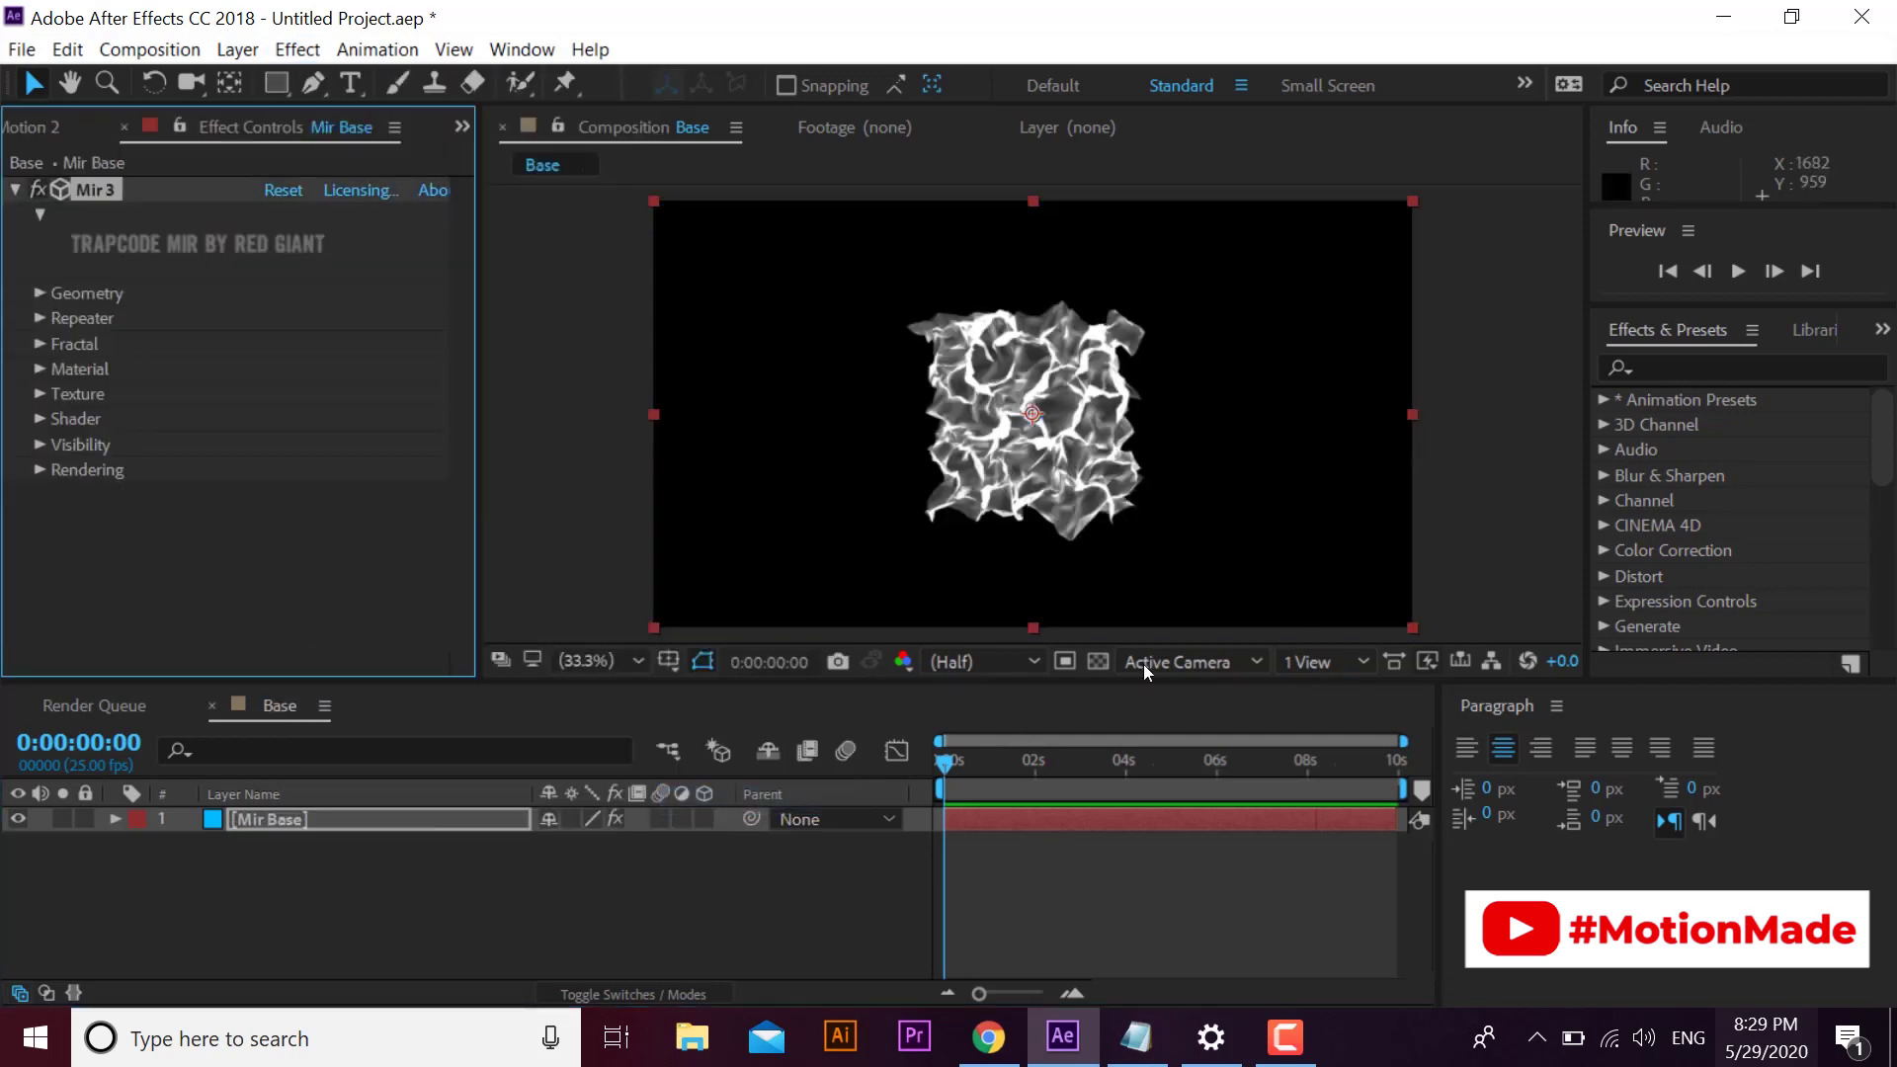
left_click(39, 292)
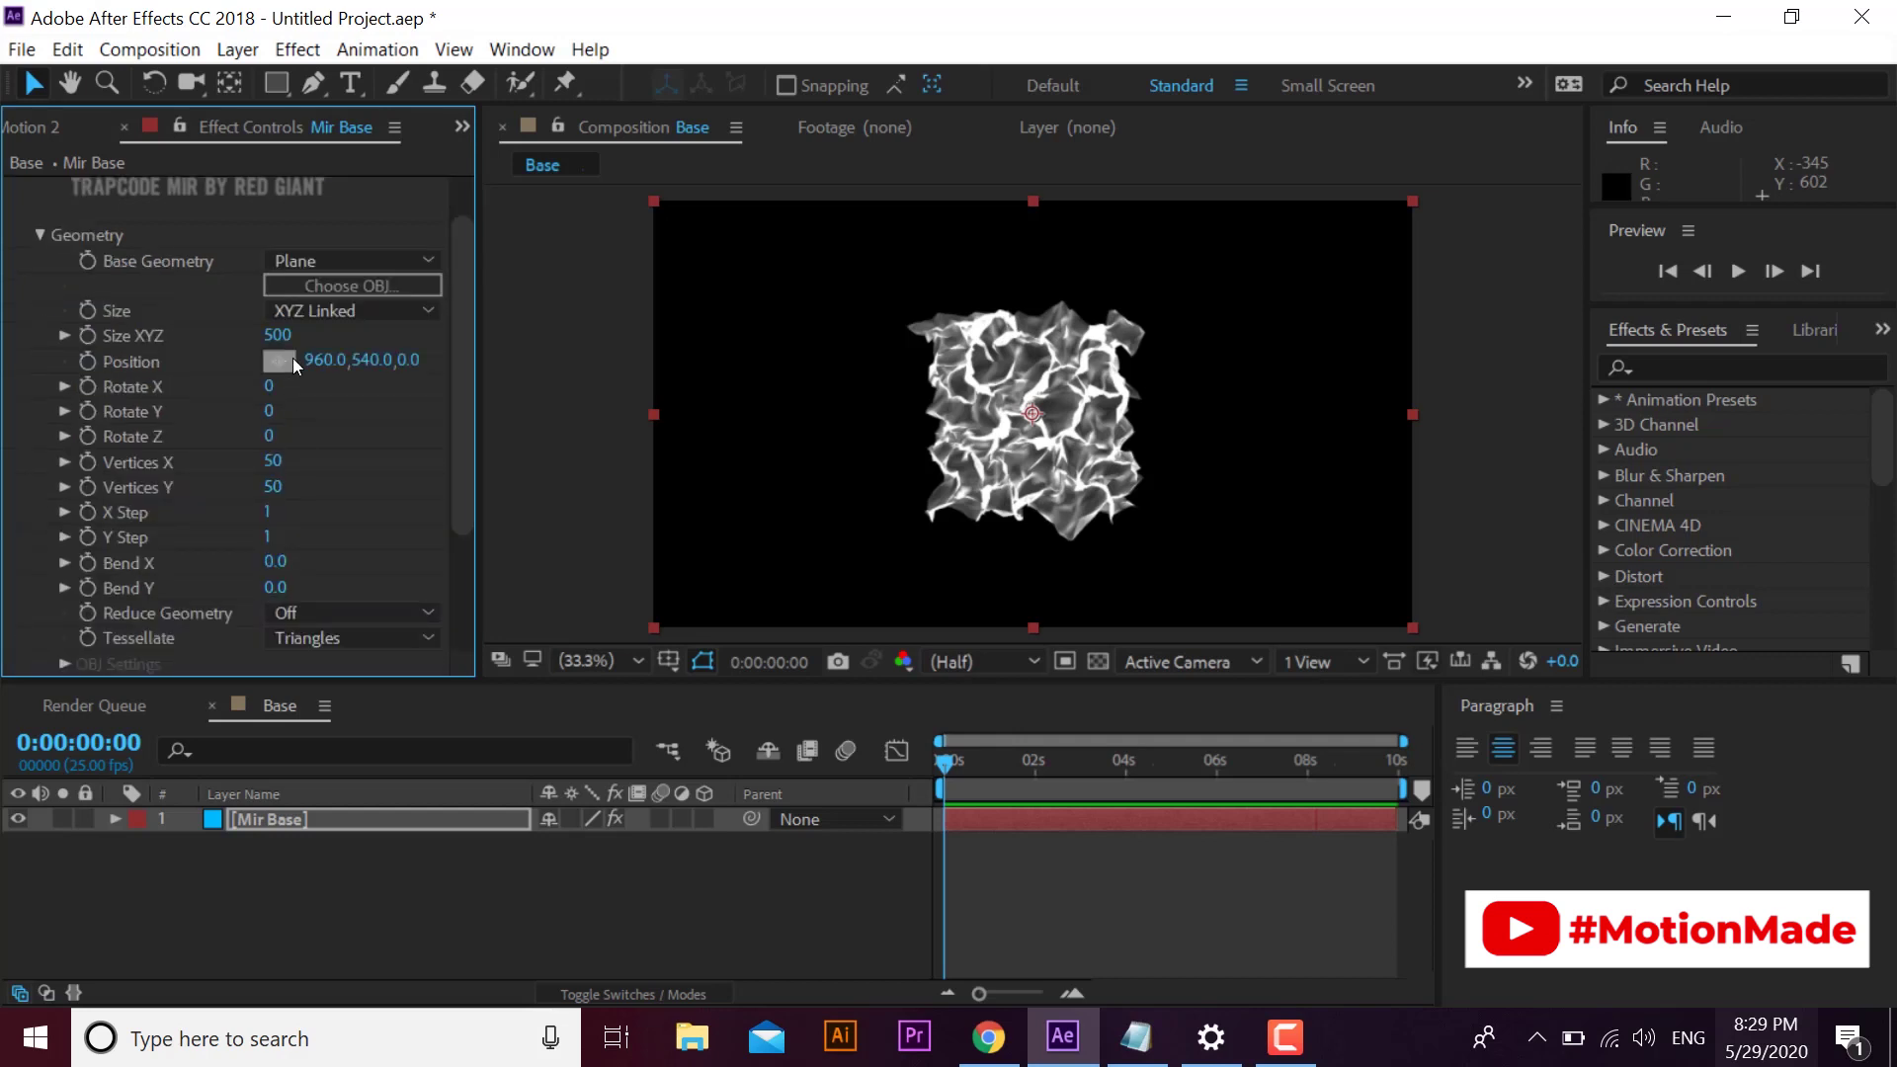
left_click(329, 310)
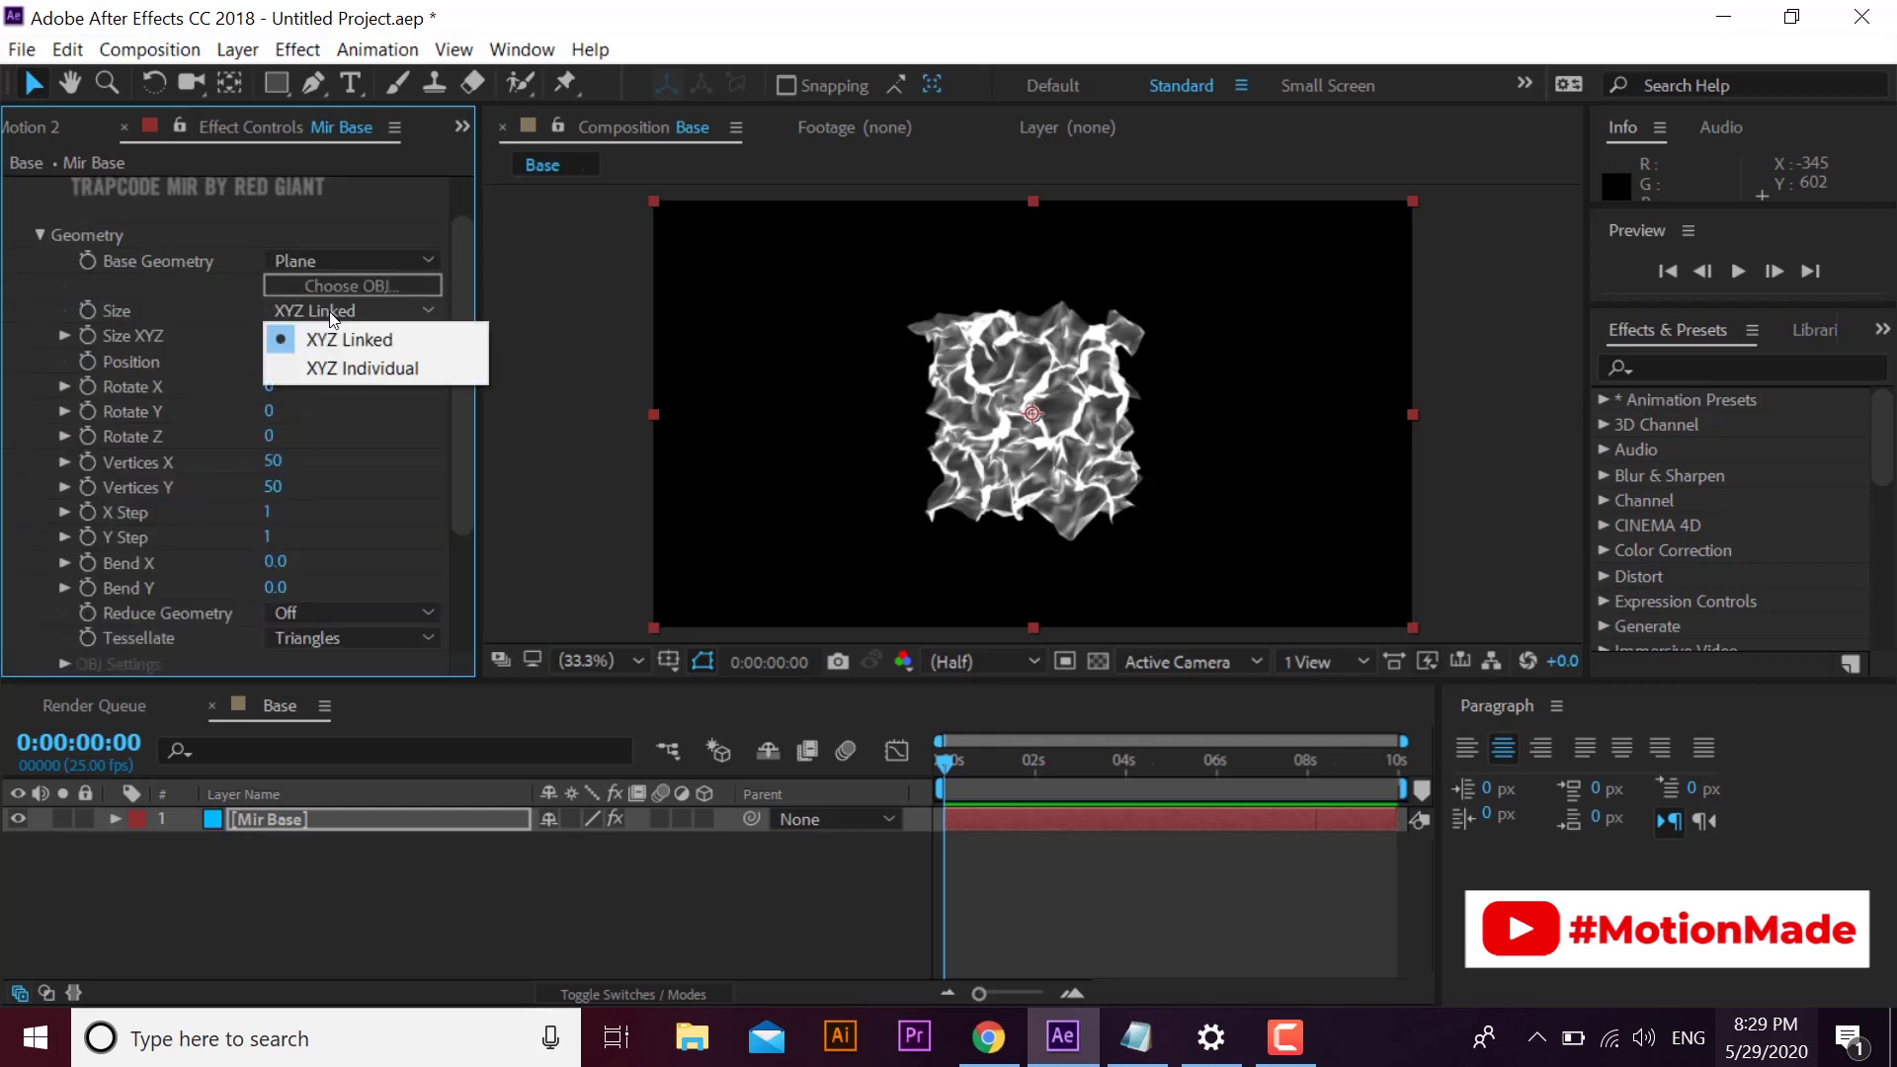
left_click(360, 366)
- Stretch the Mir plane to Size X 2500 and Size Y 1500
left_click_drag(276, 335, 505, 338)
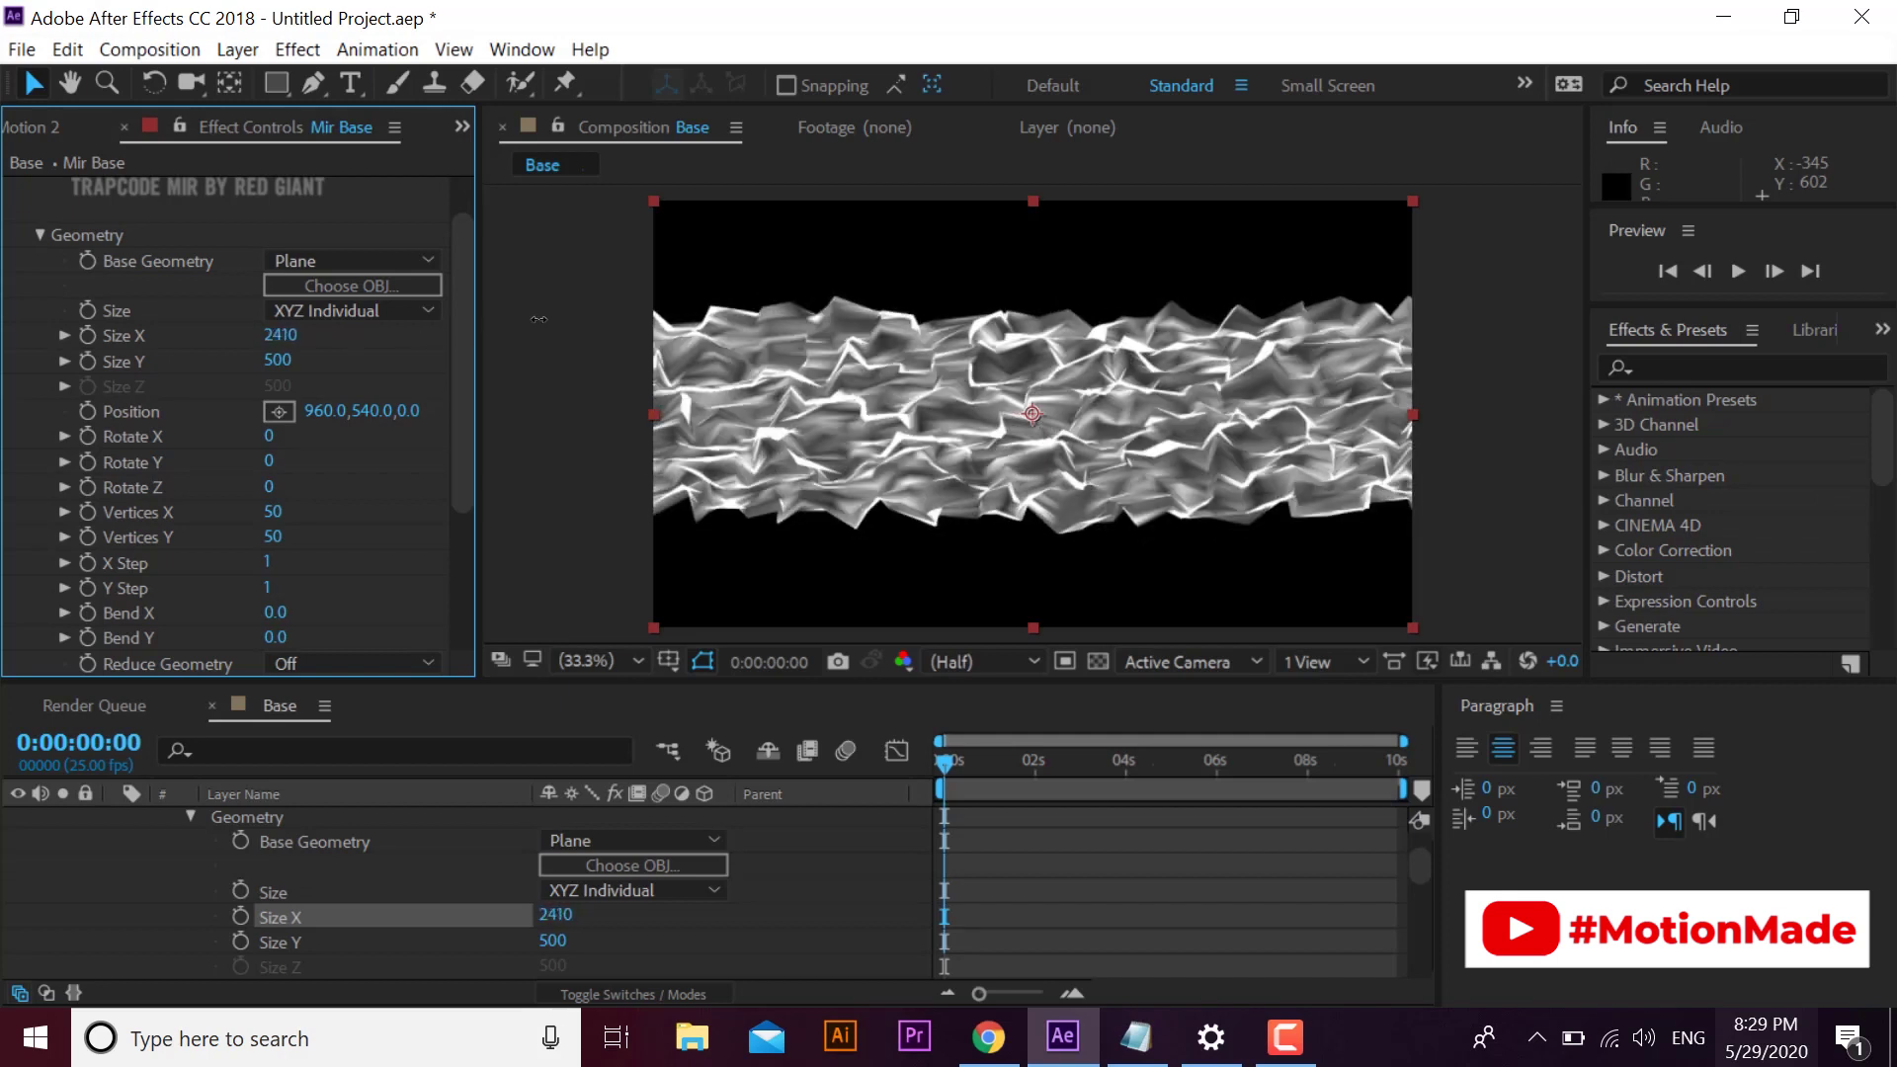
mouse_move(277, 361)
left_mouse_down()
mouse_move(407, 339)
mouse_move(394, 407)
left_mouse_up()
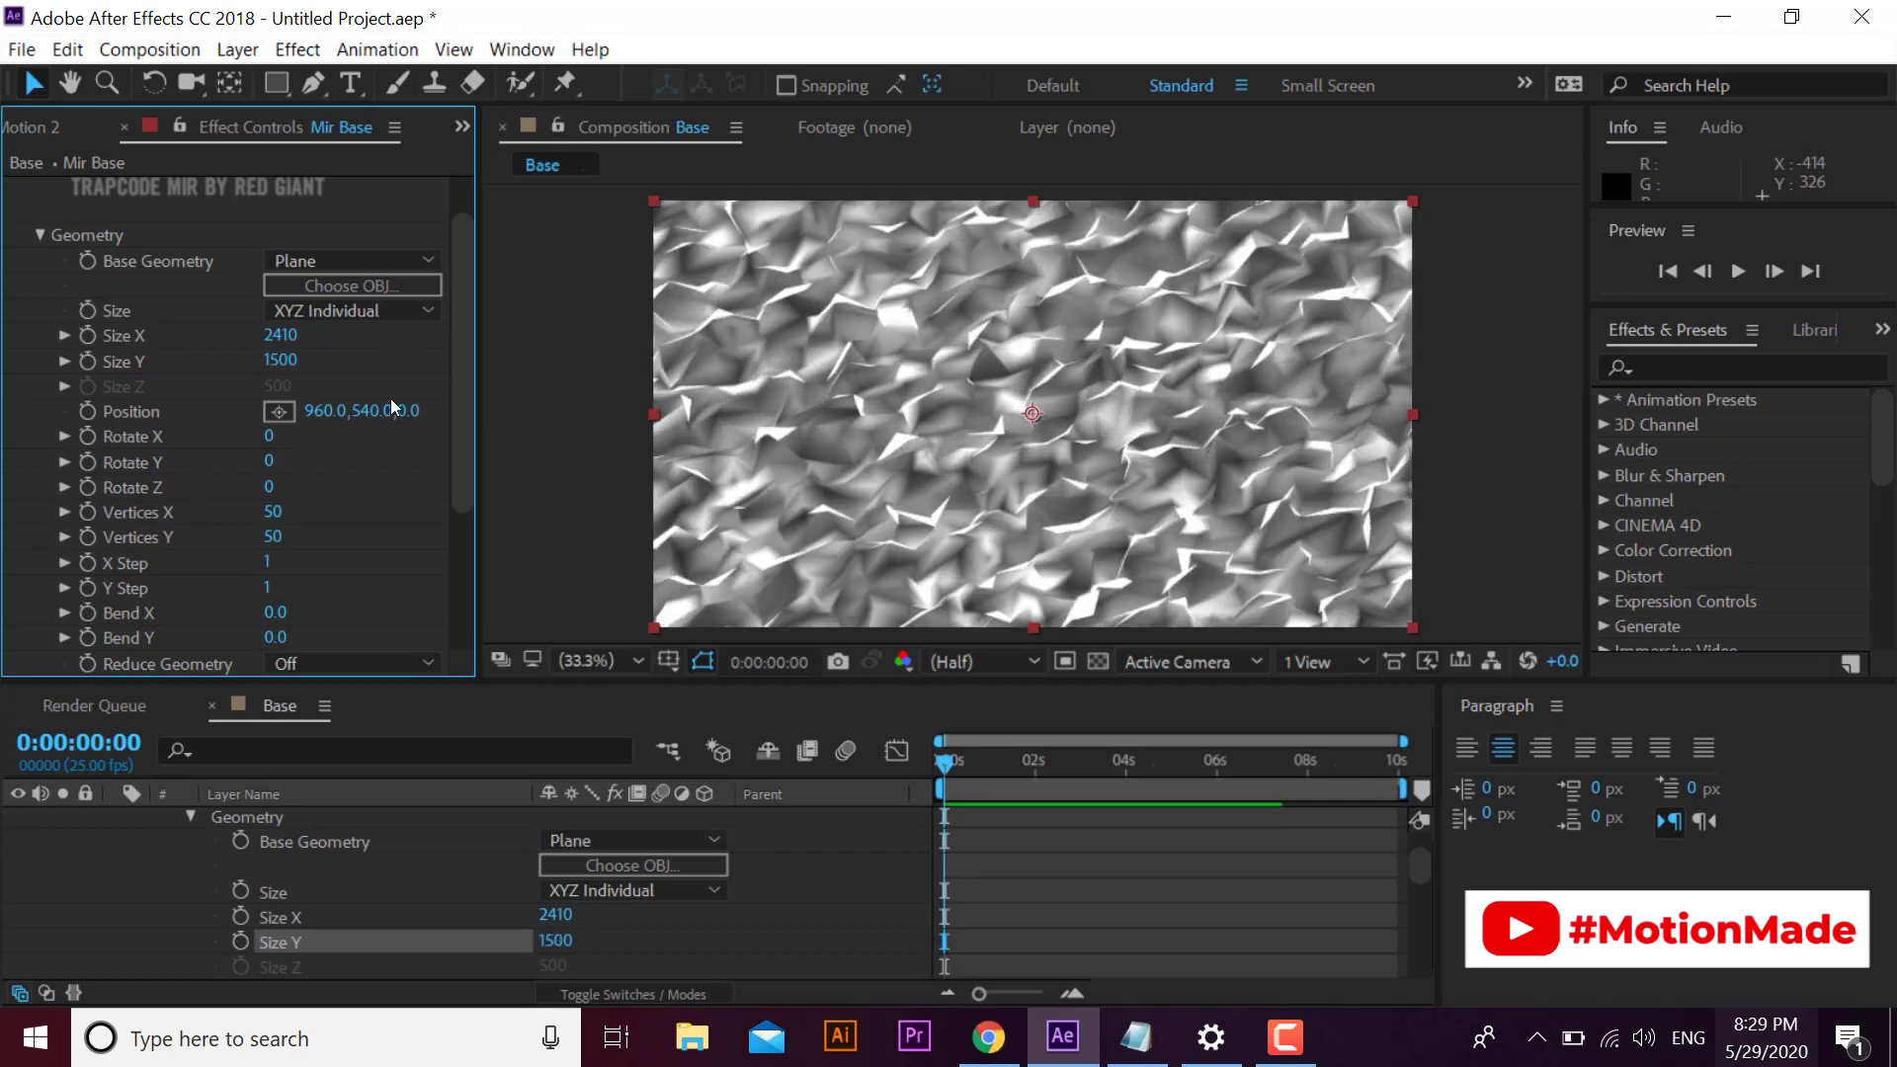
left_click(281, 335)
type("2")
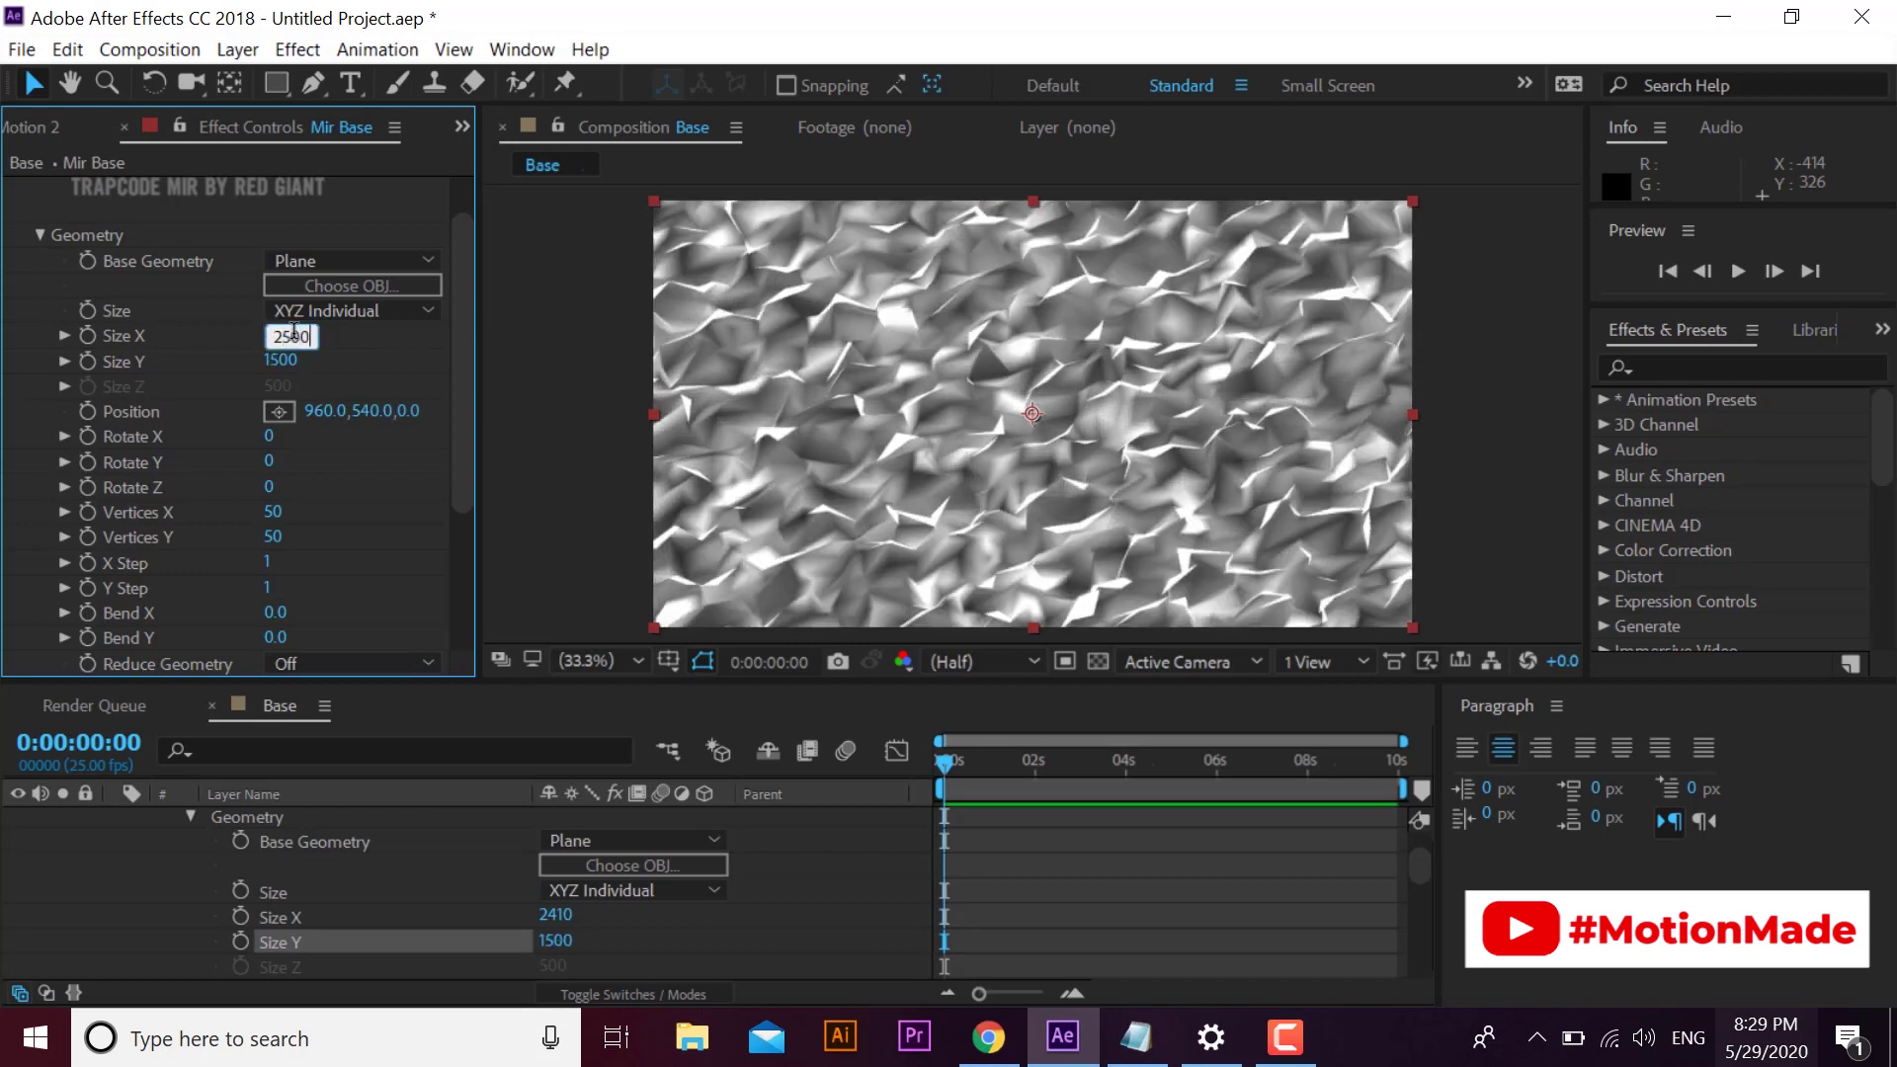
type("500")
key("Return")
scroll(401, 494, "down", 1)
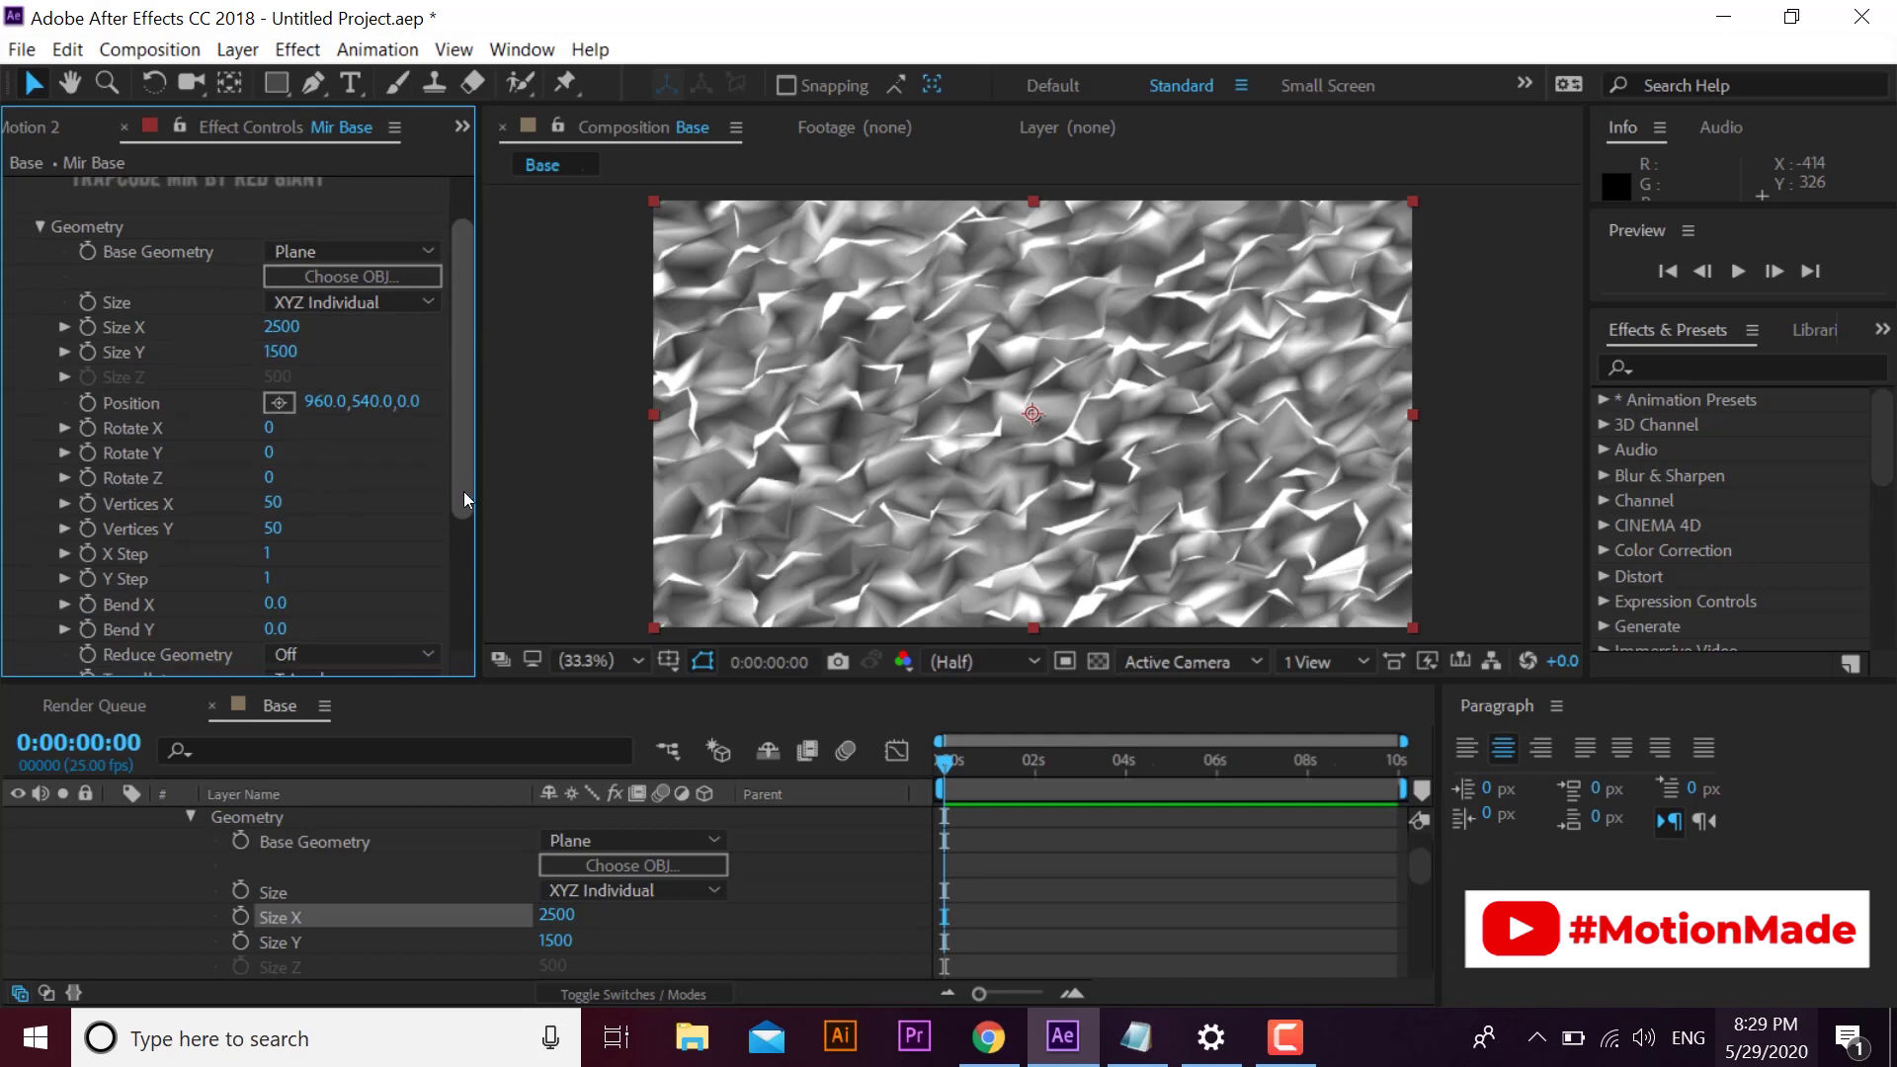
scroll(464, 491, "down", 1)
- Set Mir's Vertices X and Vertices Y to 20 each
left_click(275, 440)
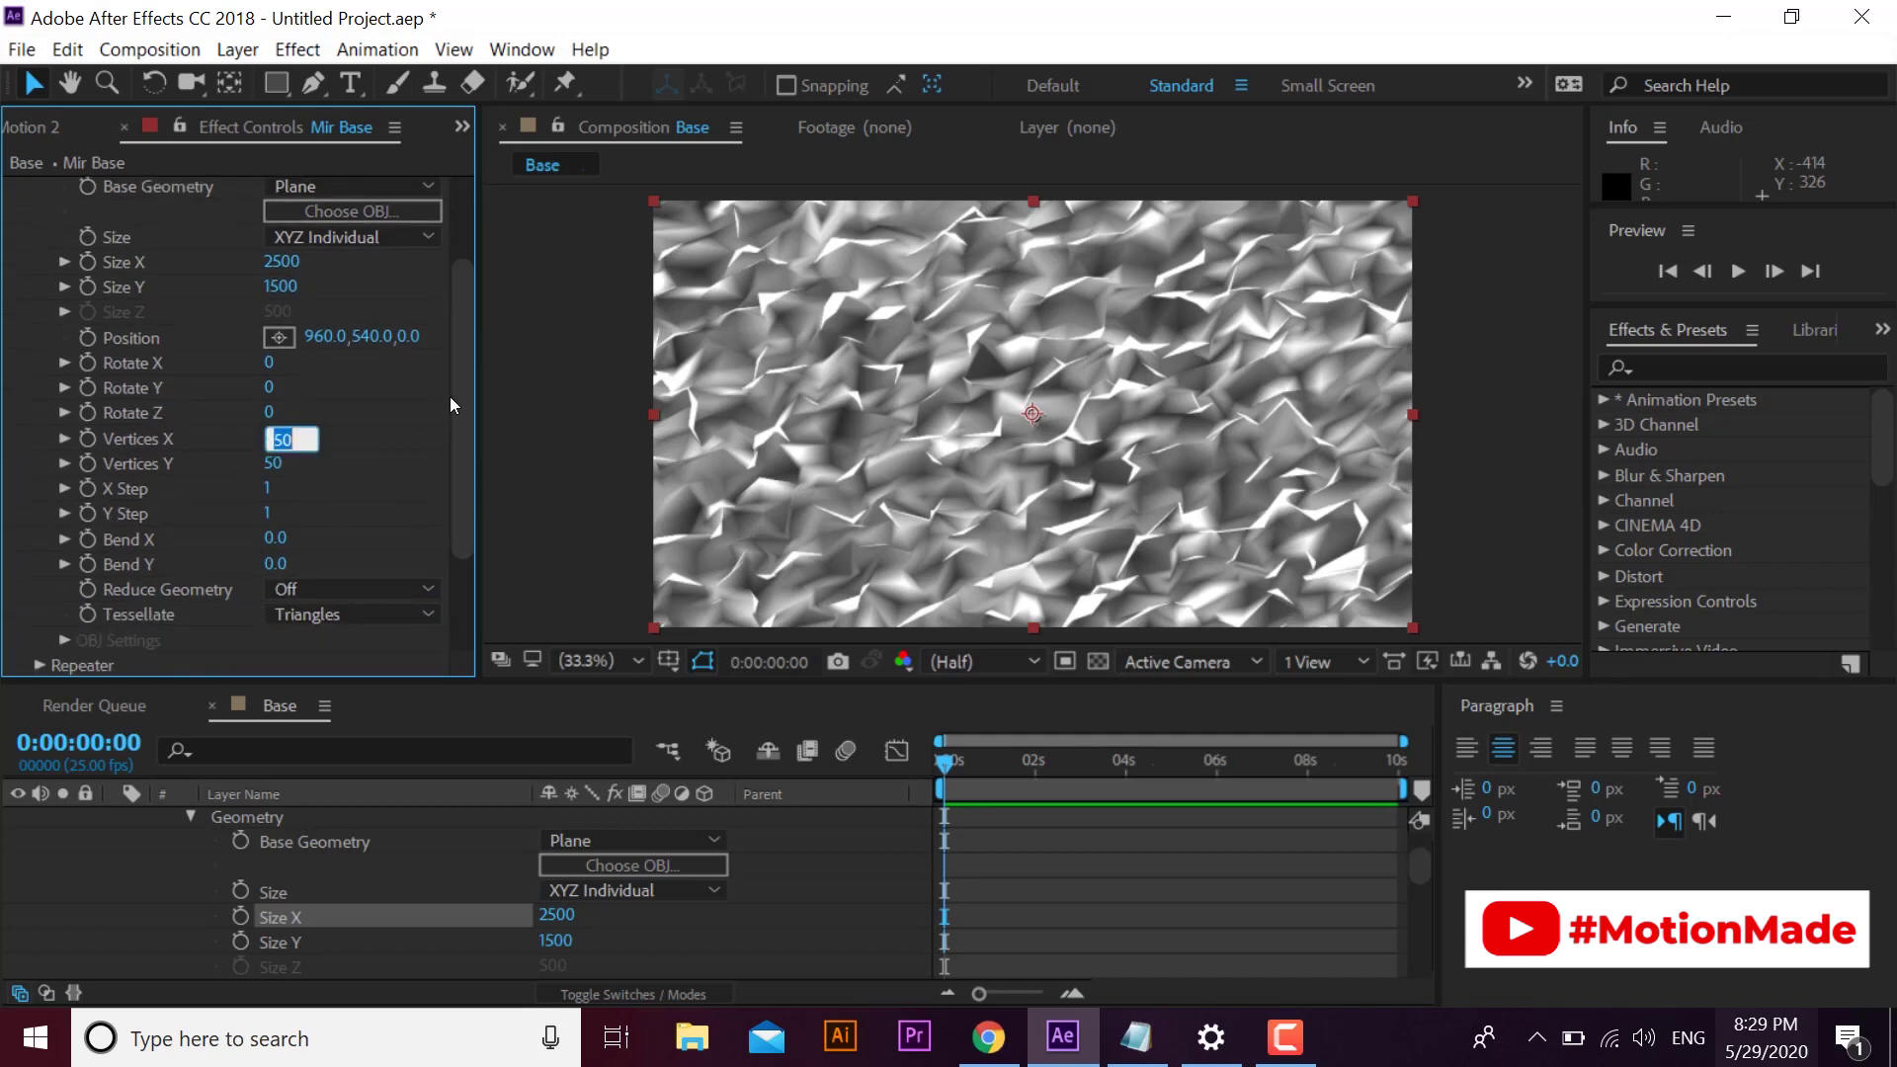
type("20")
key("Return")
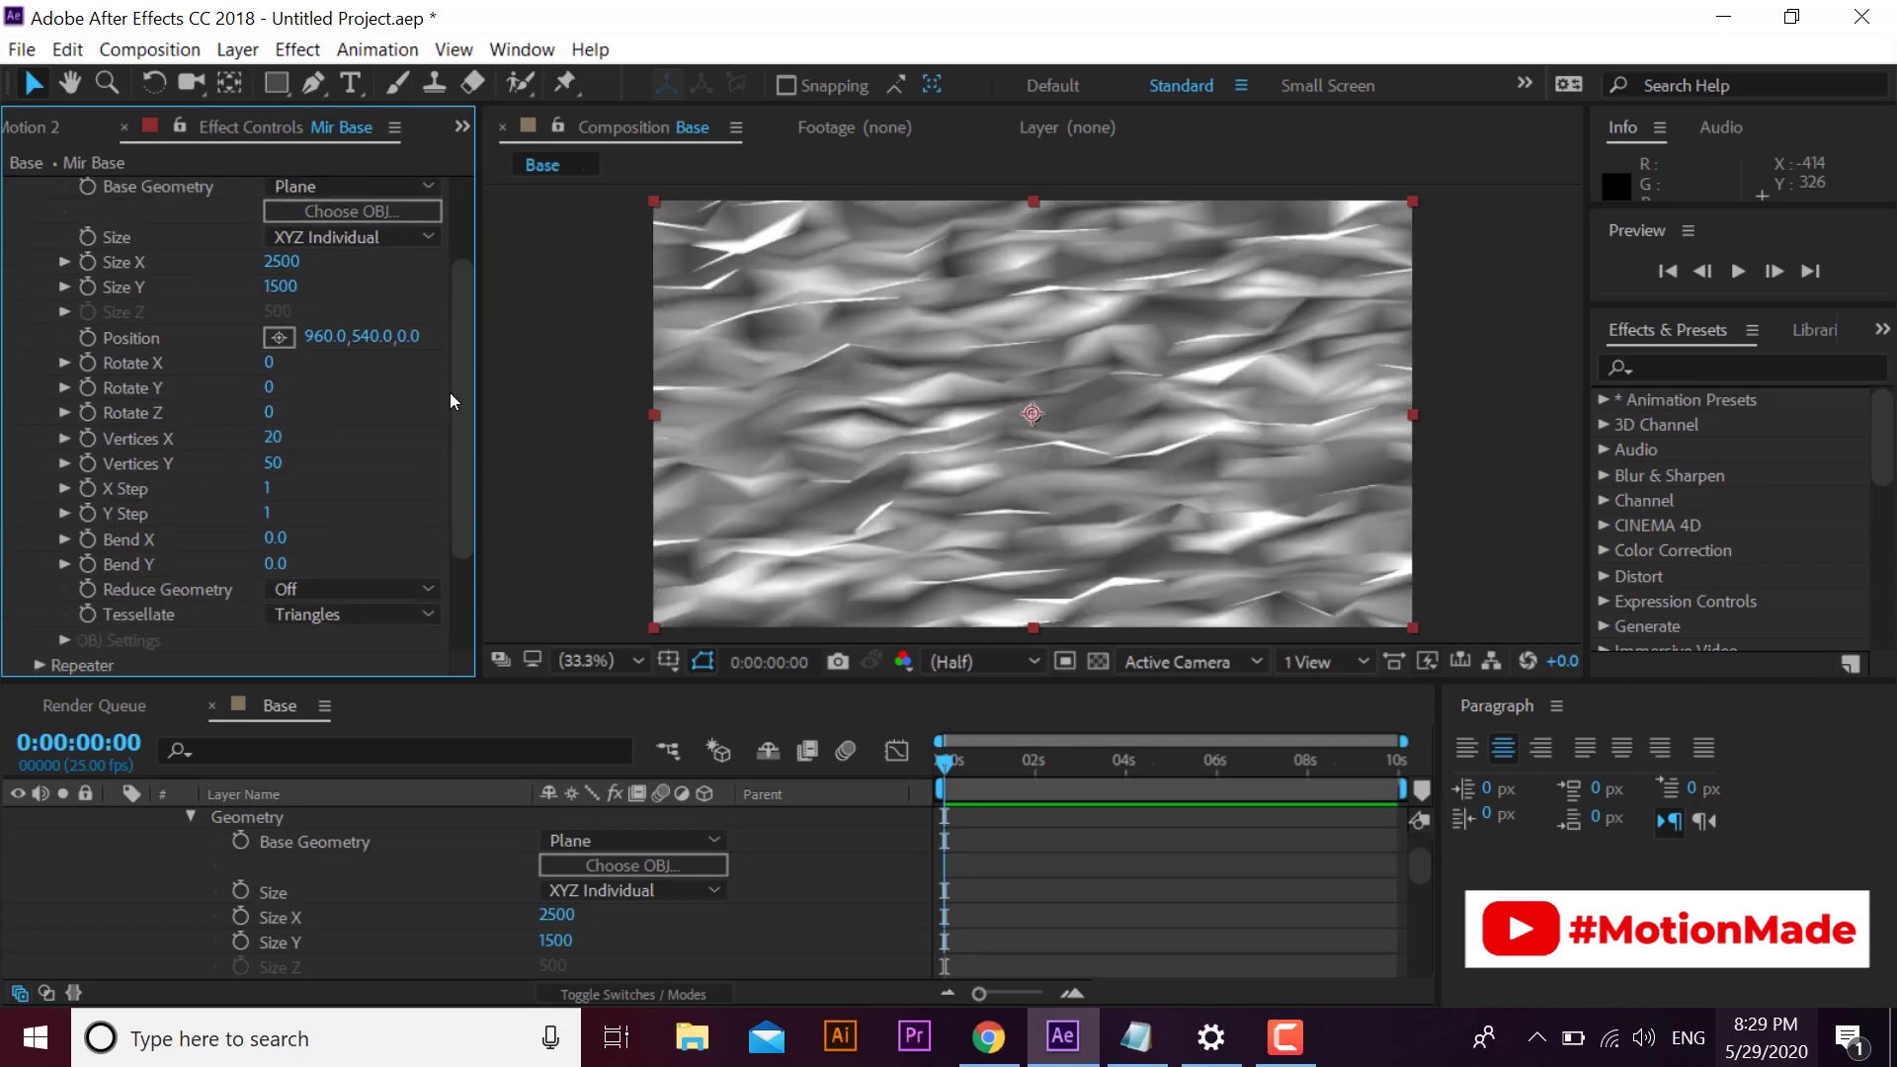
left_click(273, 465)
type("20")
key("Return")
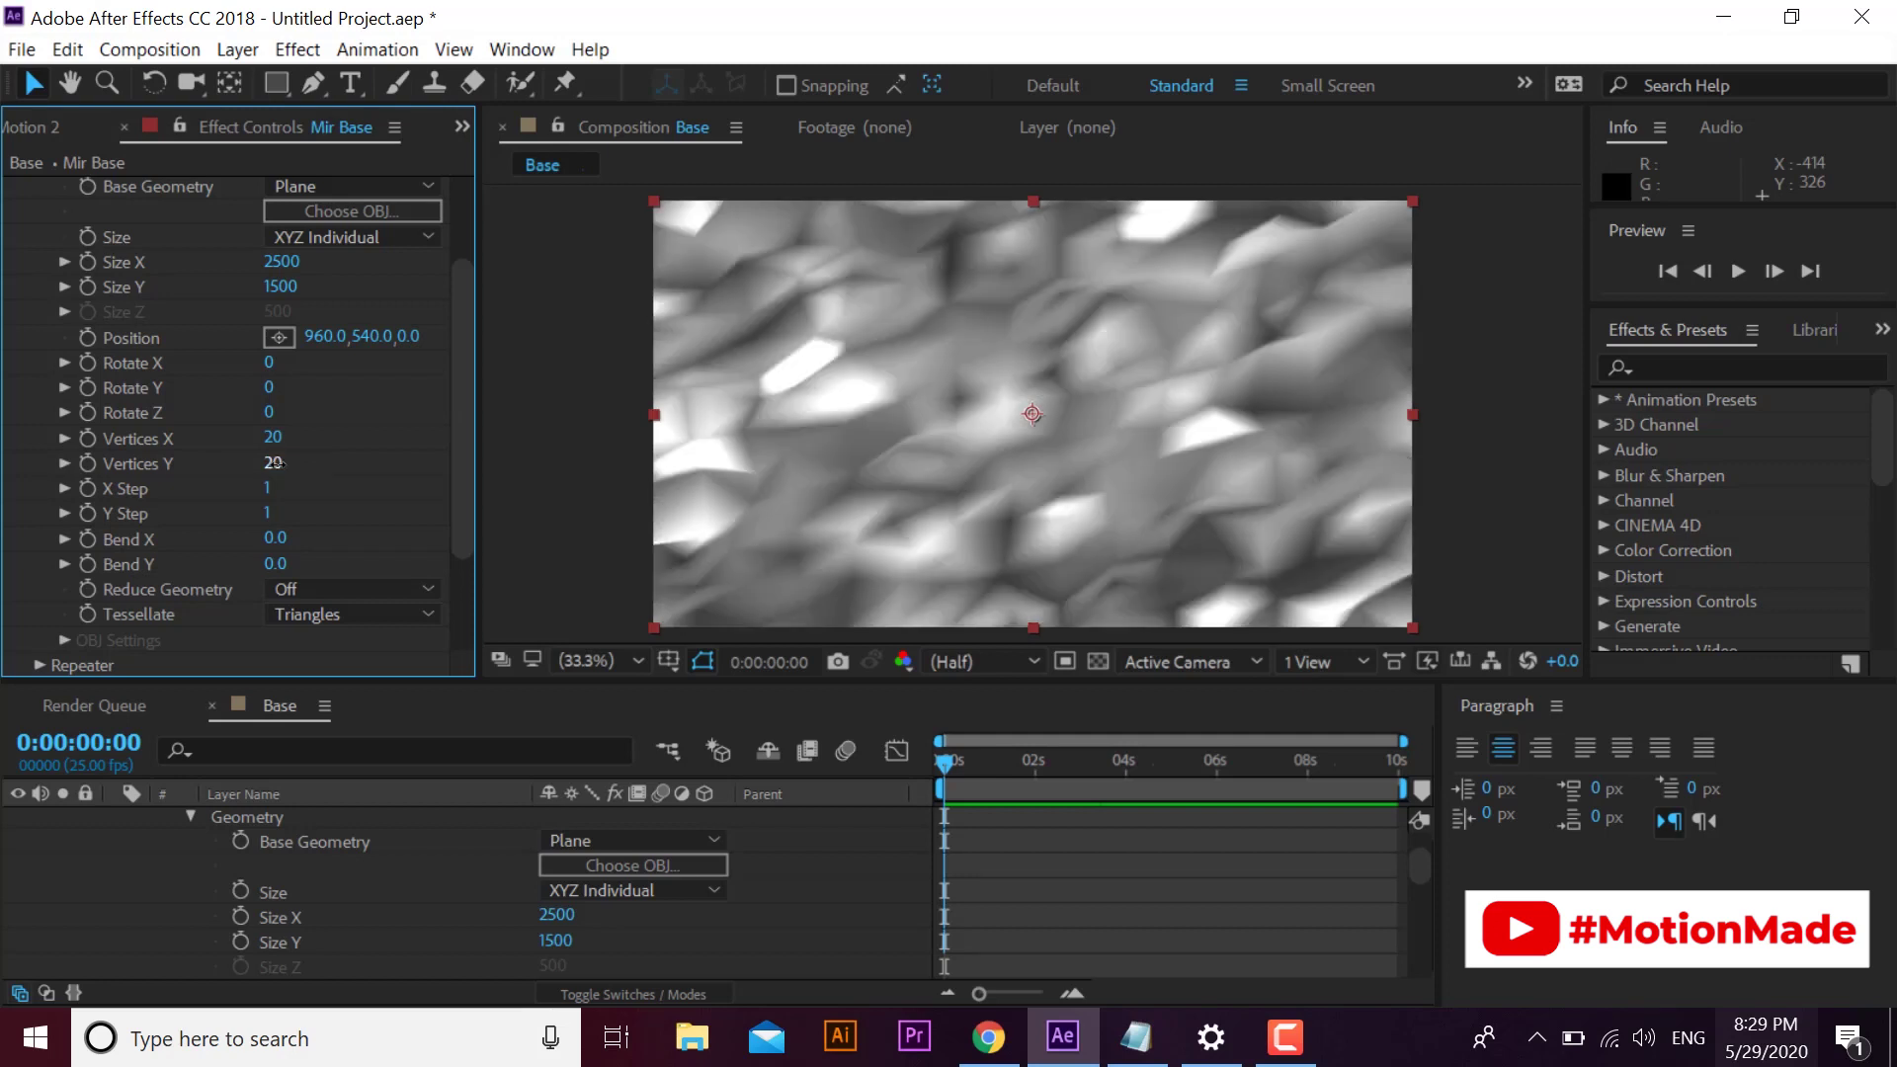
scroll(44, 349, "down", 5)
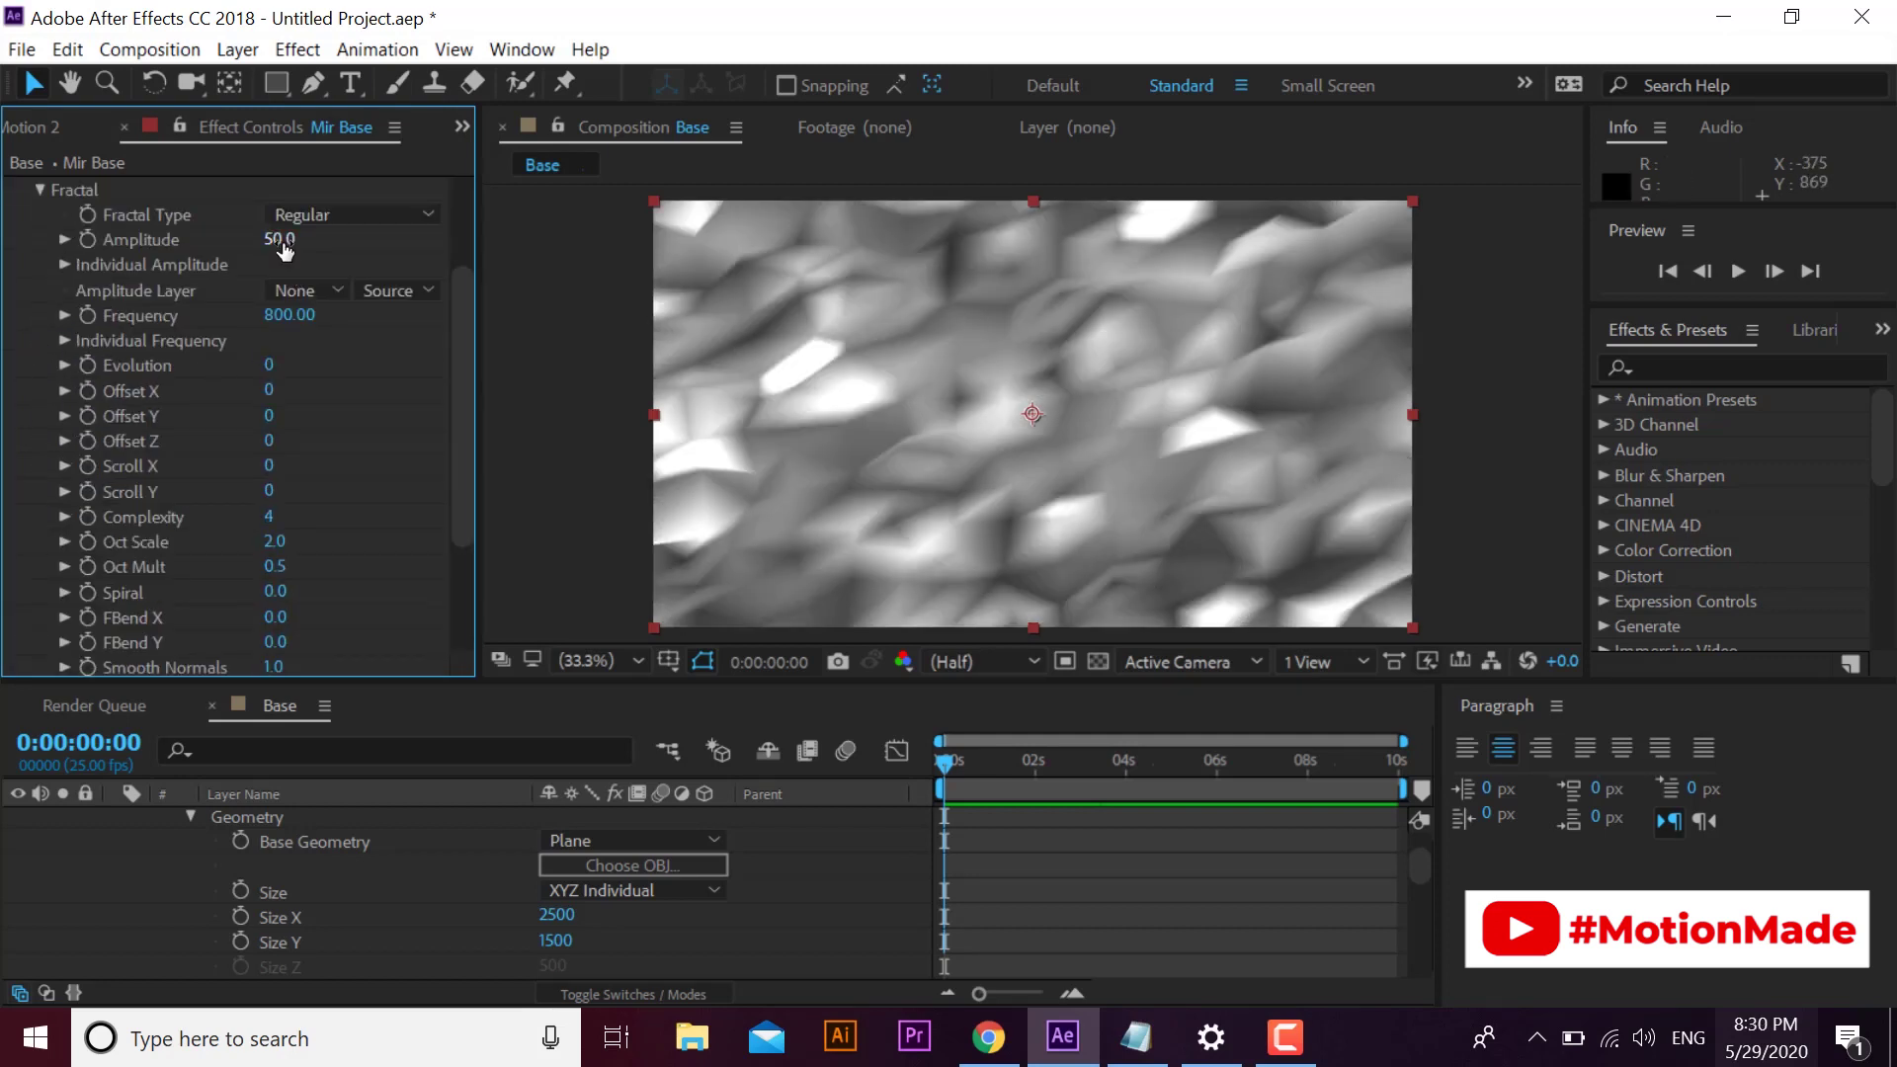
- Set Mir's fractal Amplitude to 250 and Frequency to 1000, then scrub to preview
left_click(279, 241)
type("250")
key("Return")
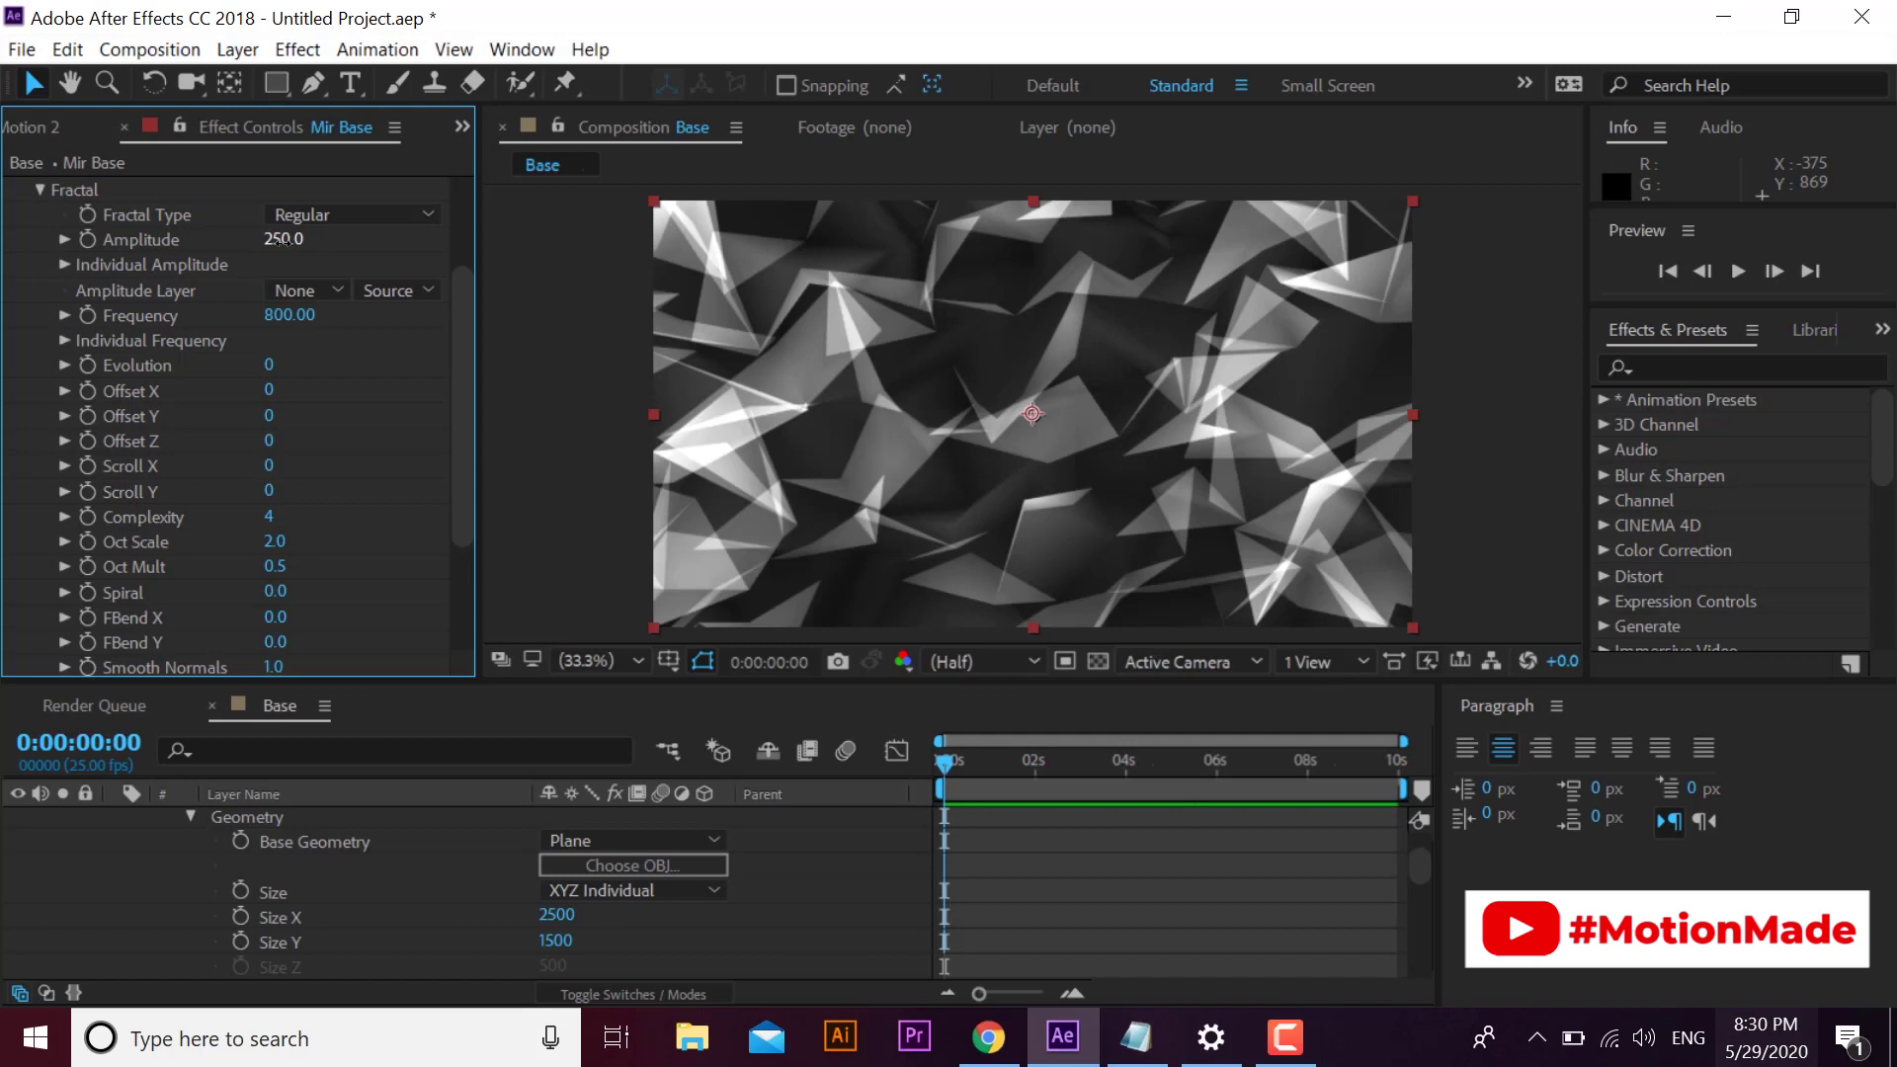
left_click_drag(281, 240, 276, 243)
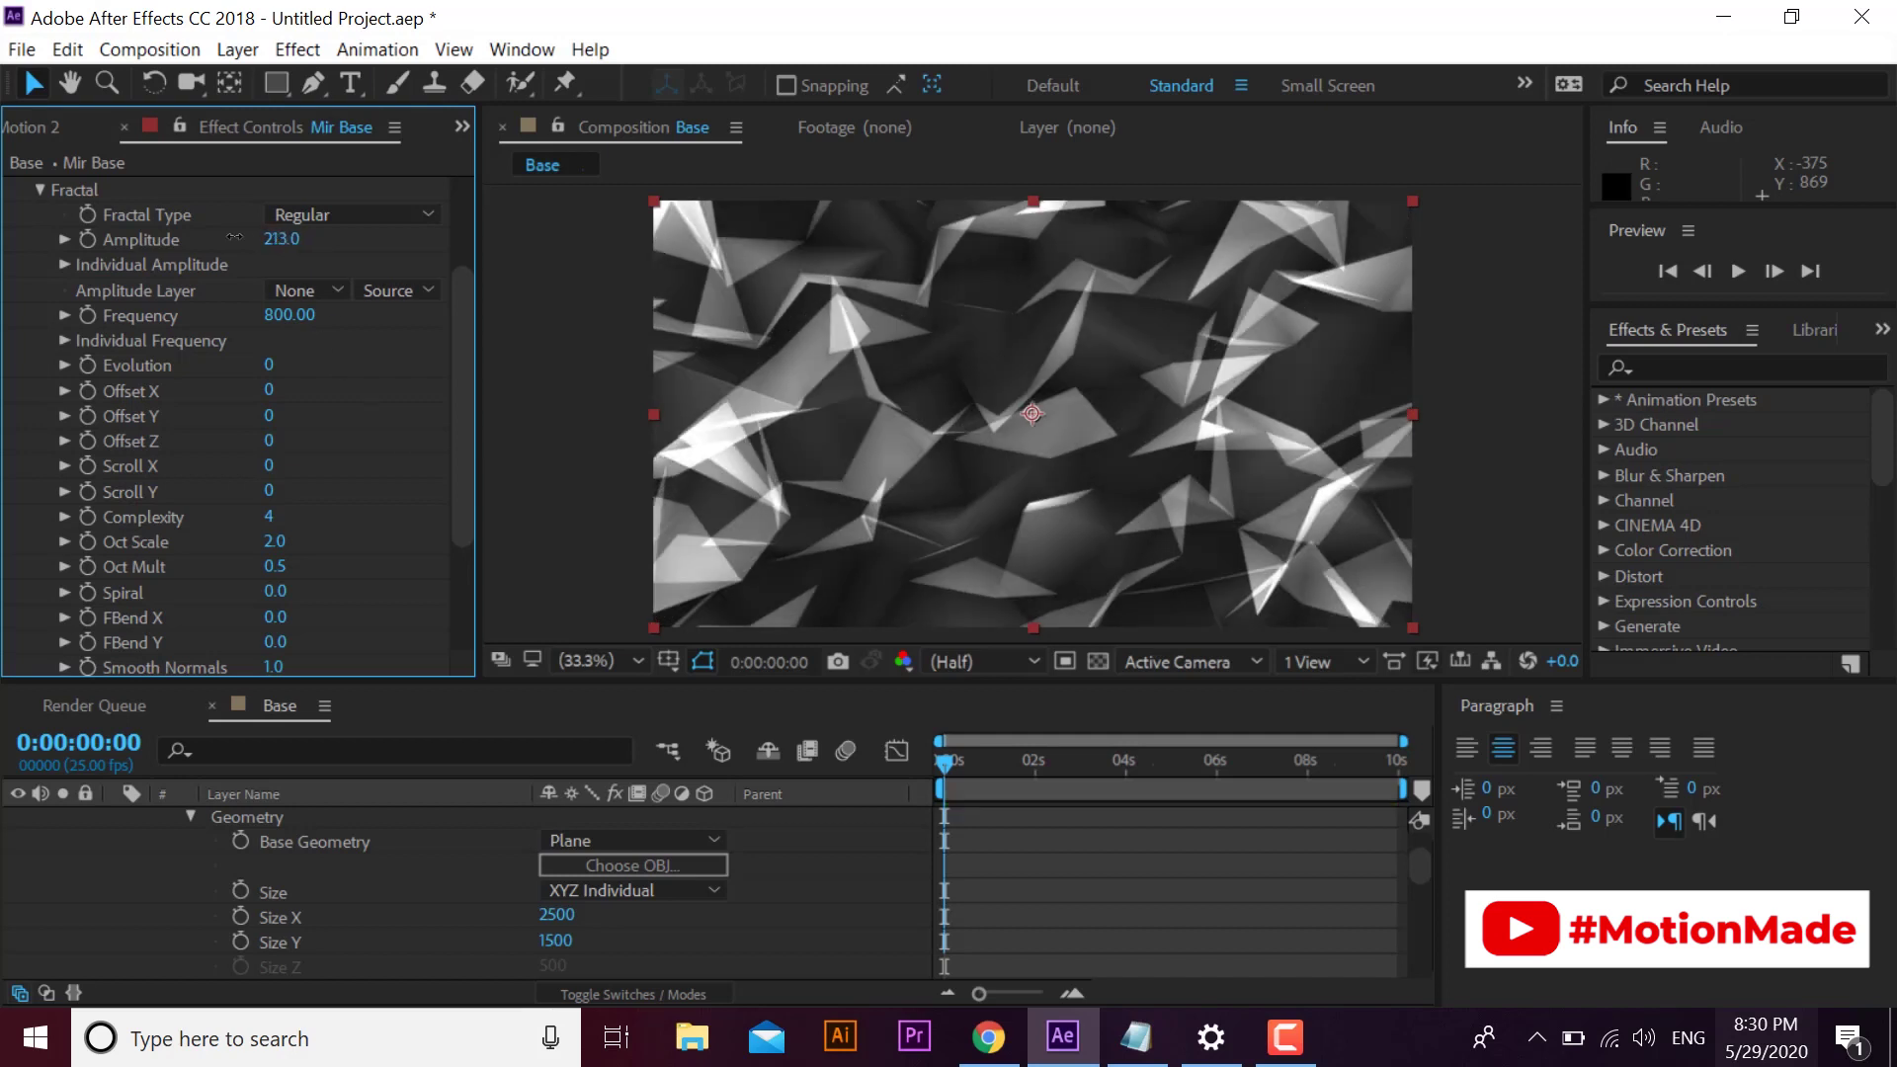
left_click(276, 240)
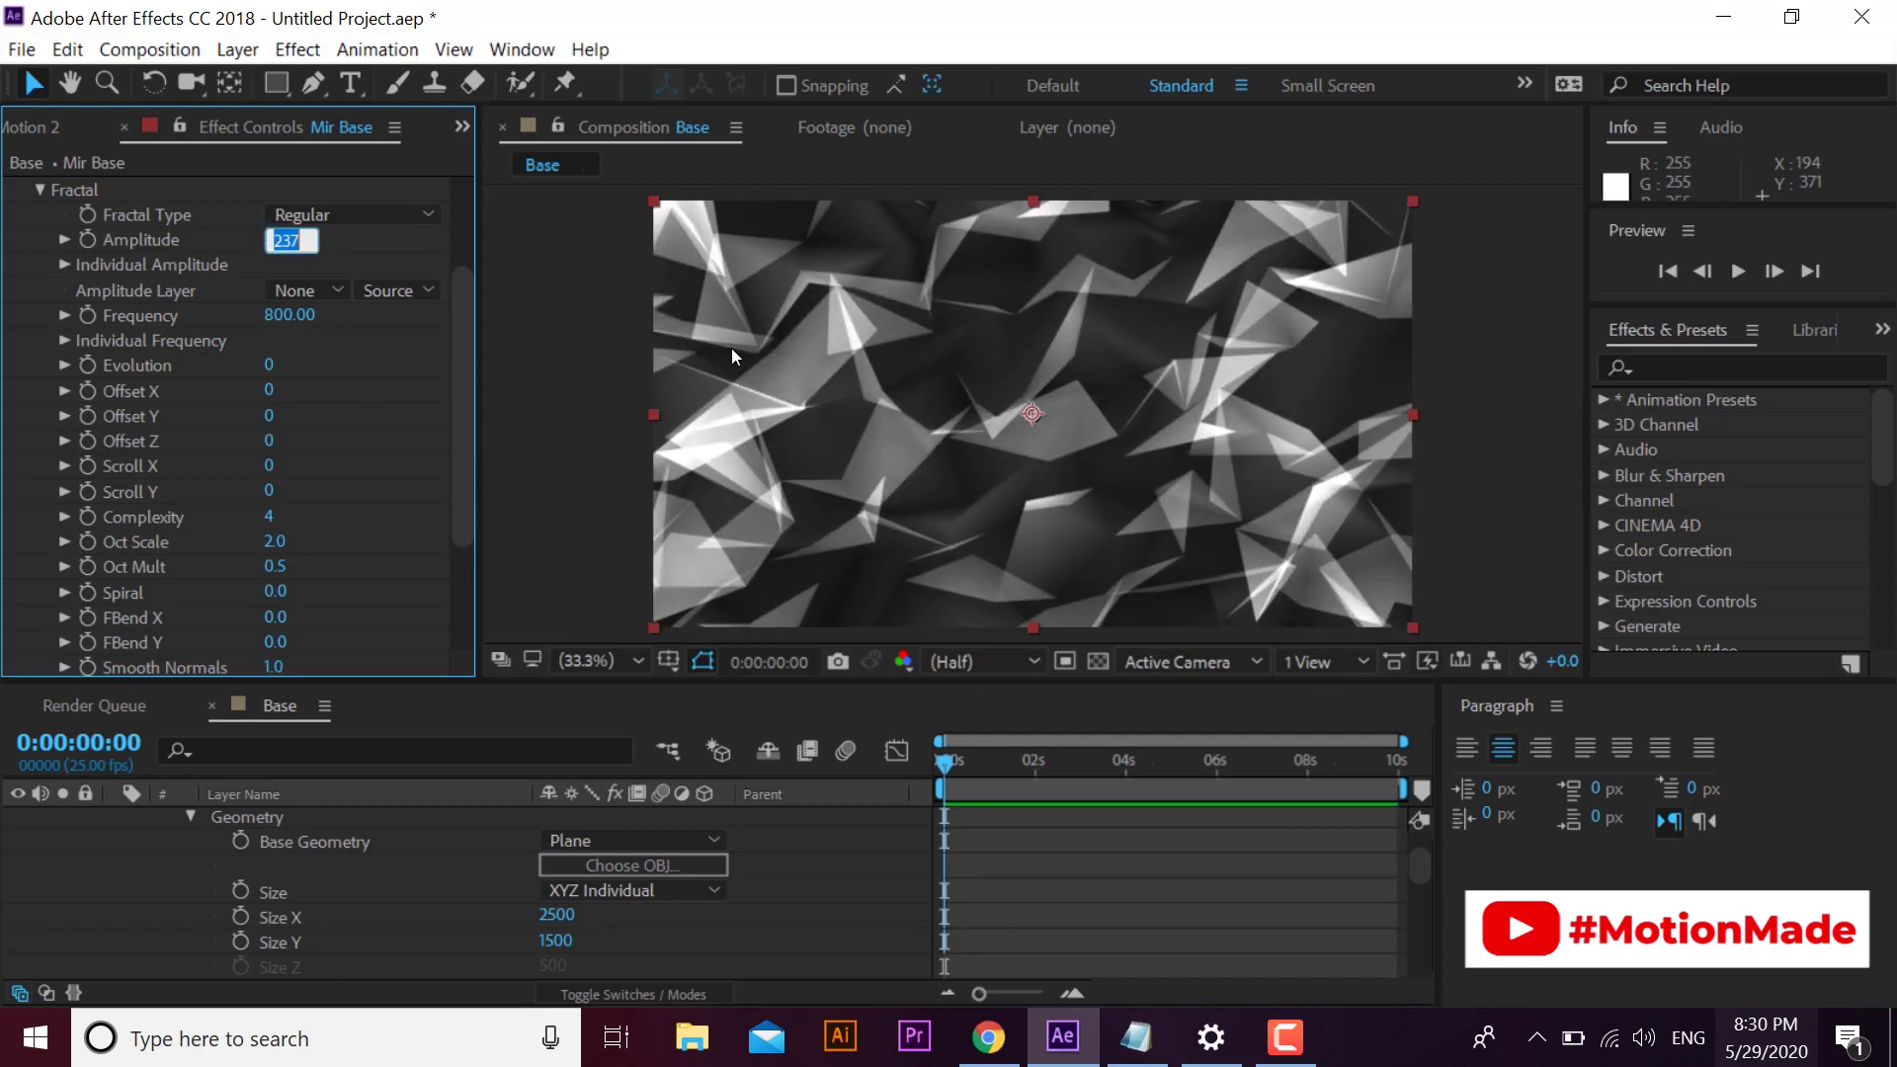
type("250")
key("Return")
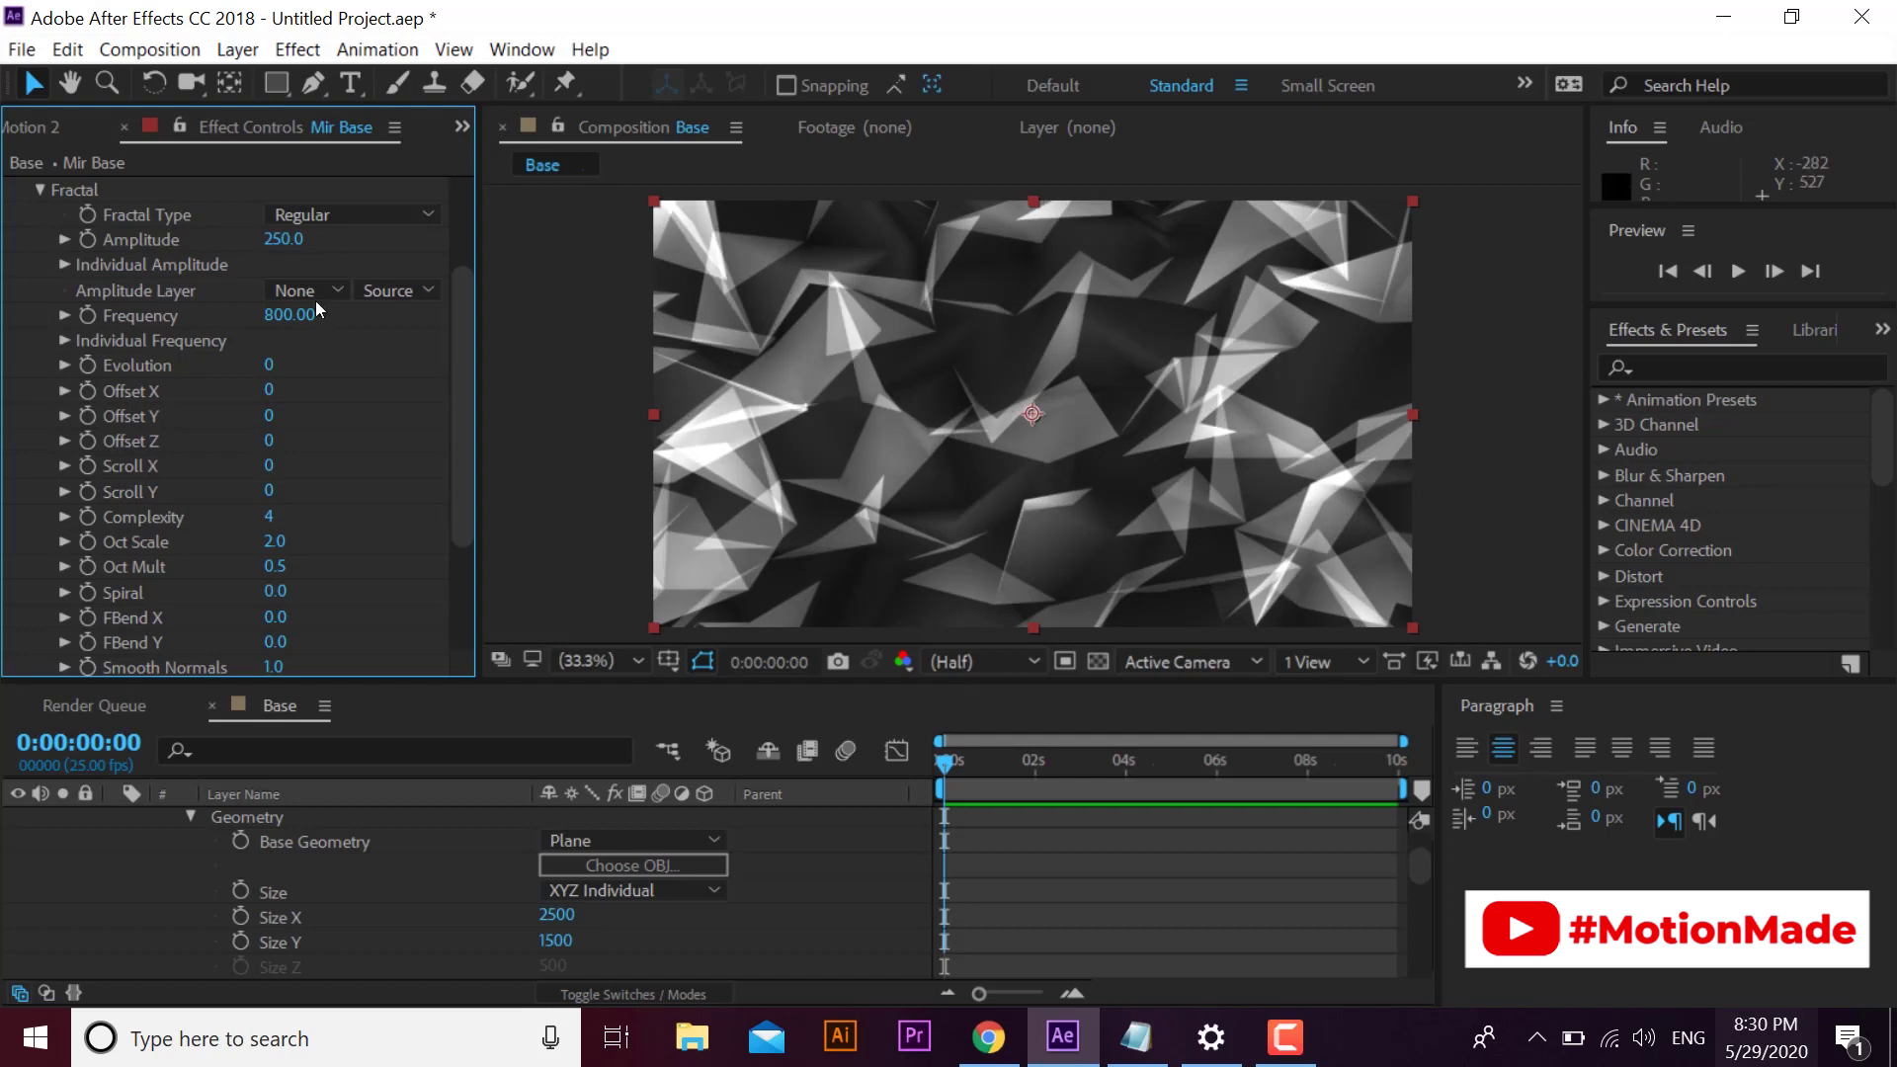
left_click(289, 314)
type("1")
key("Return")
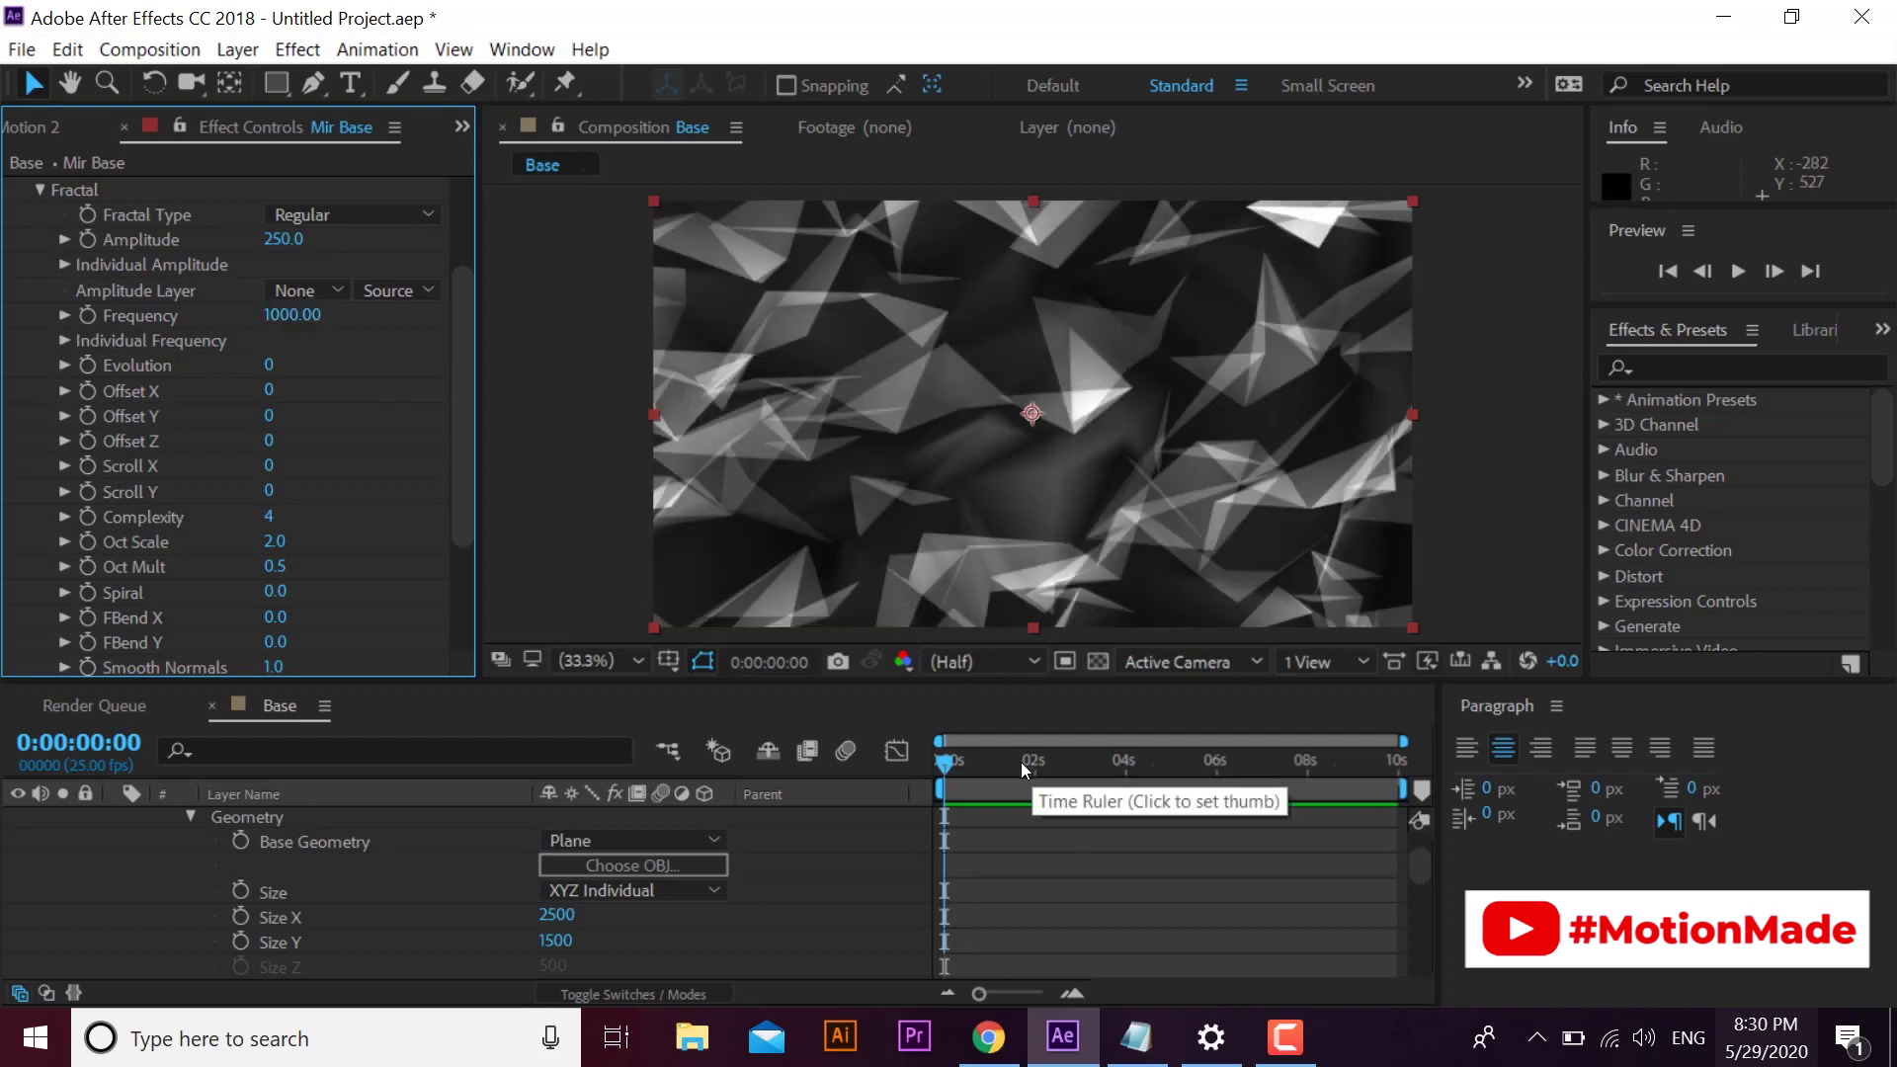
left_click_drag(1040, 763, 945, 762)
scroll(46, 899, "up", 3)
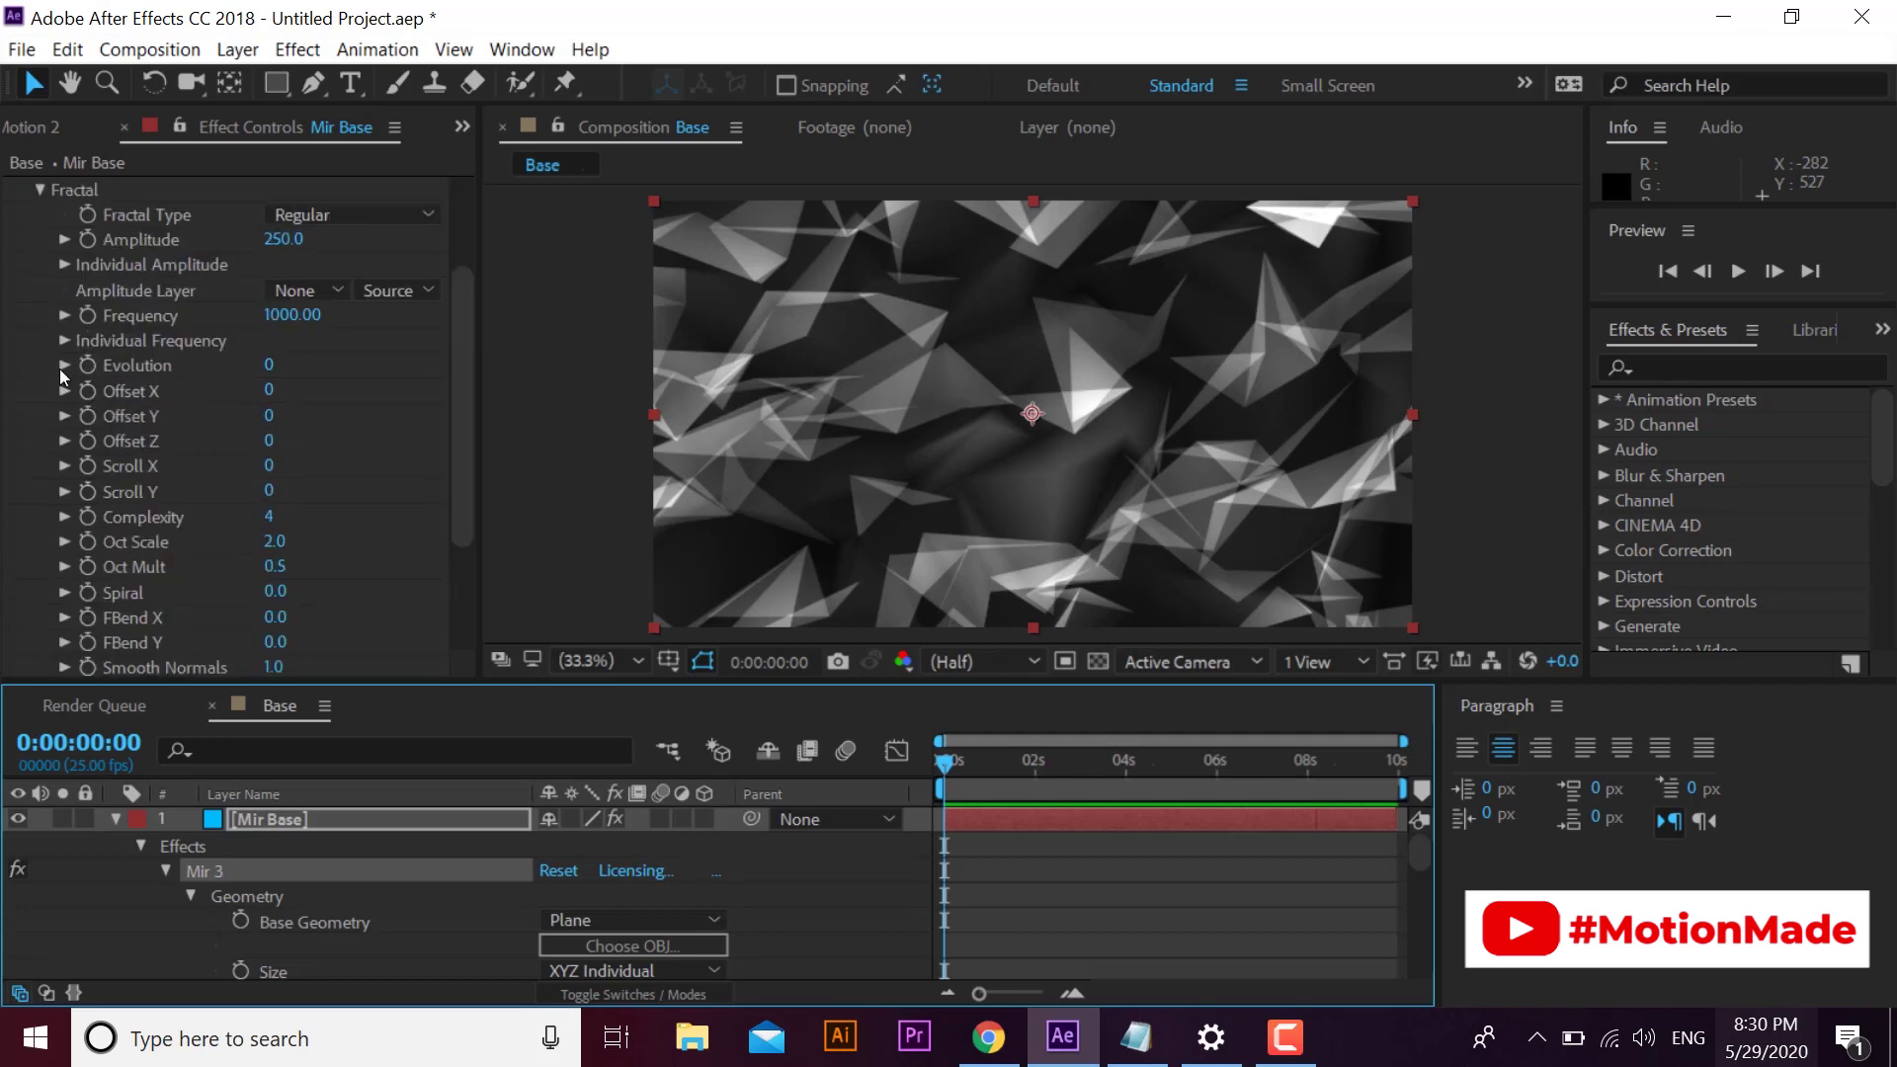
- Add starting keyframes for Evolution and Scroll X at 0
left_click(87, 364)
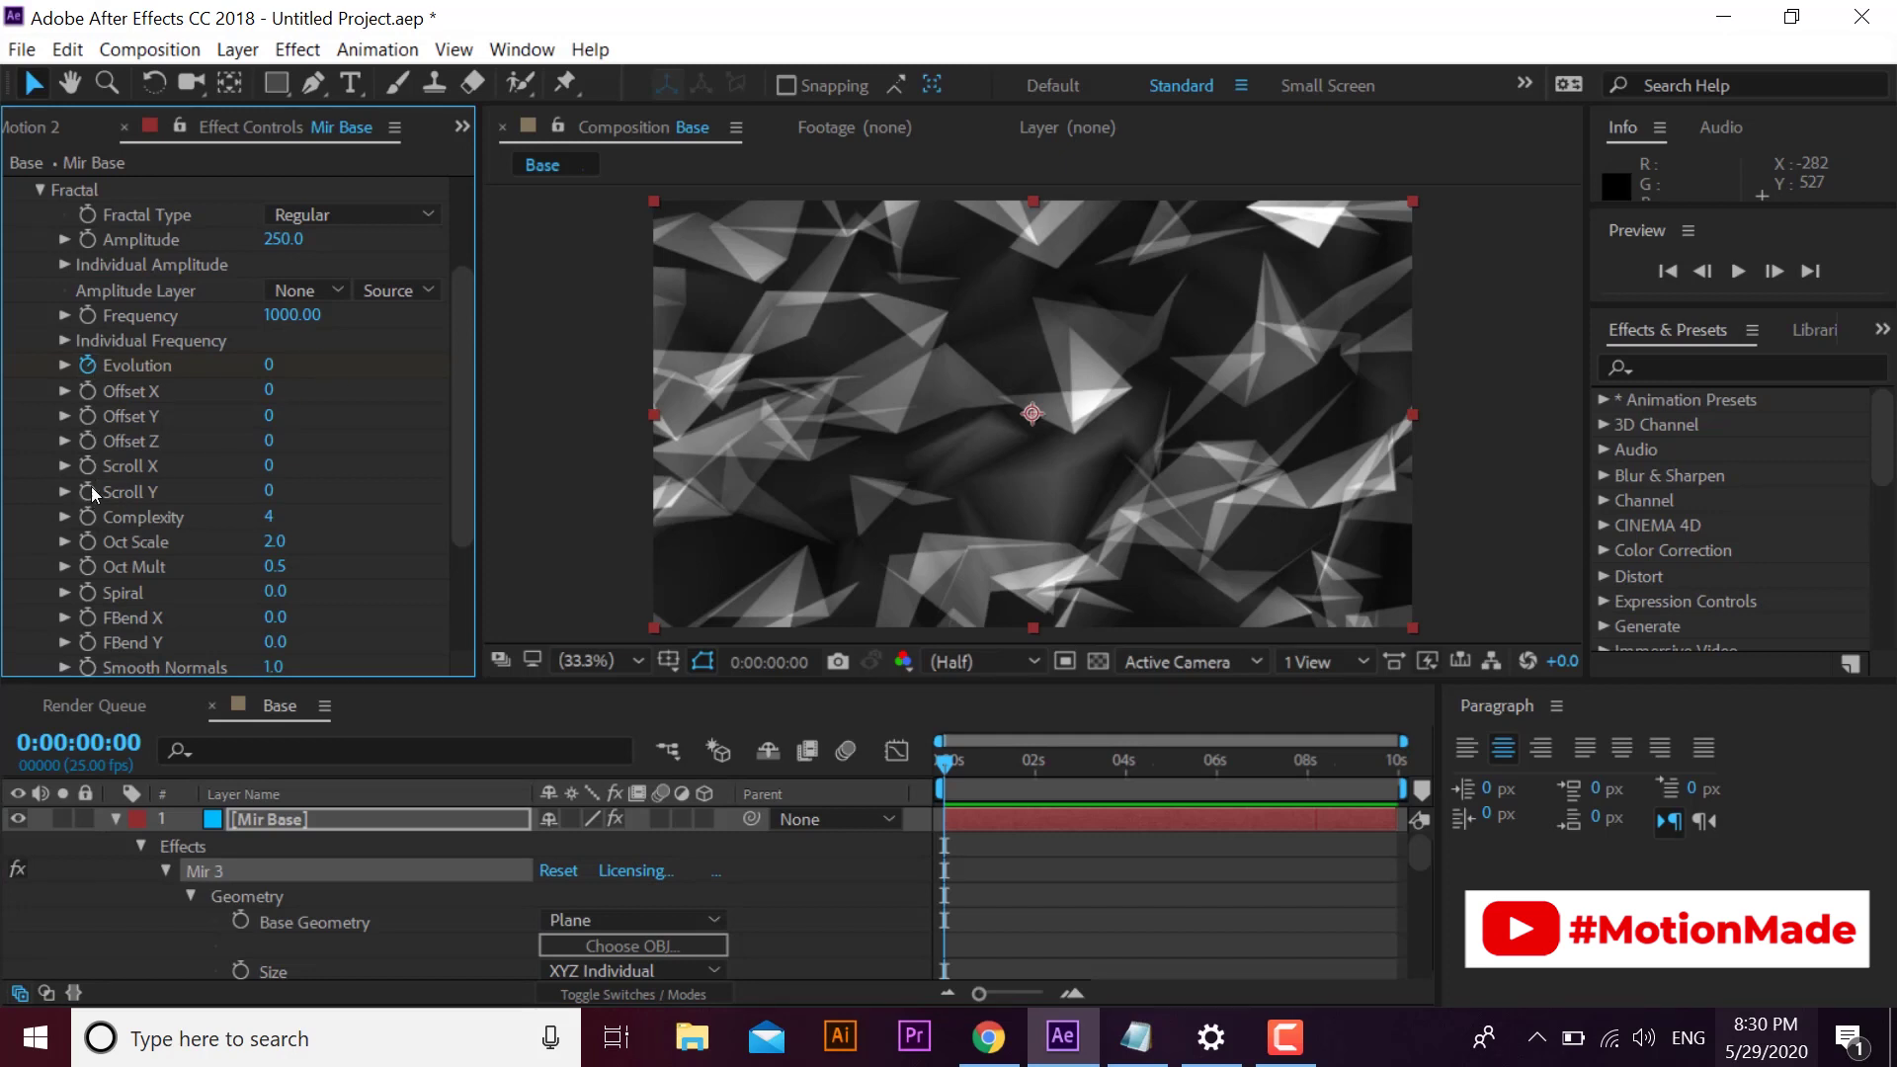
left_click_drag(269, 465, 301, 466)
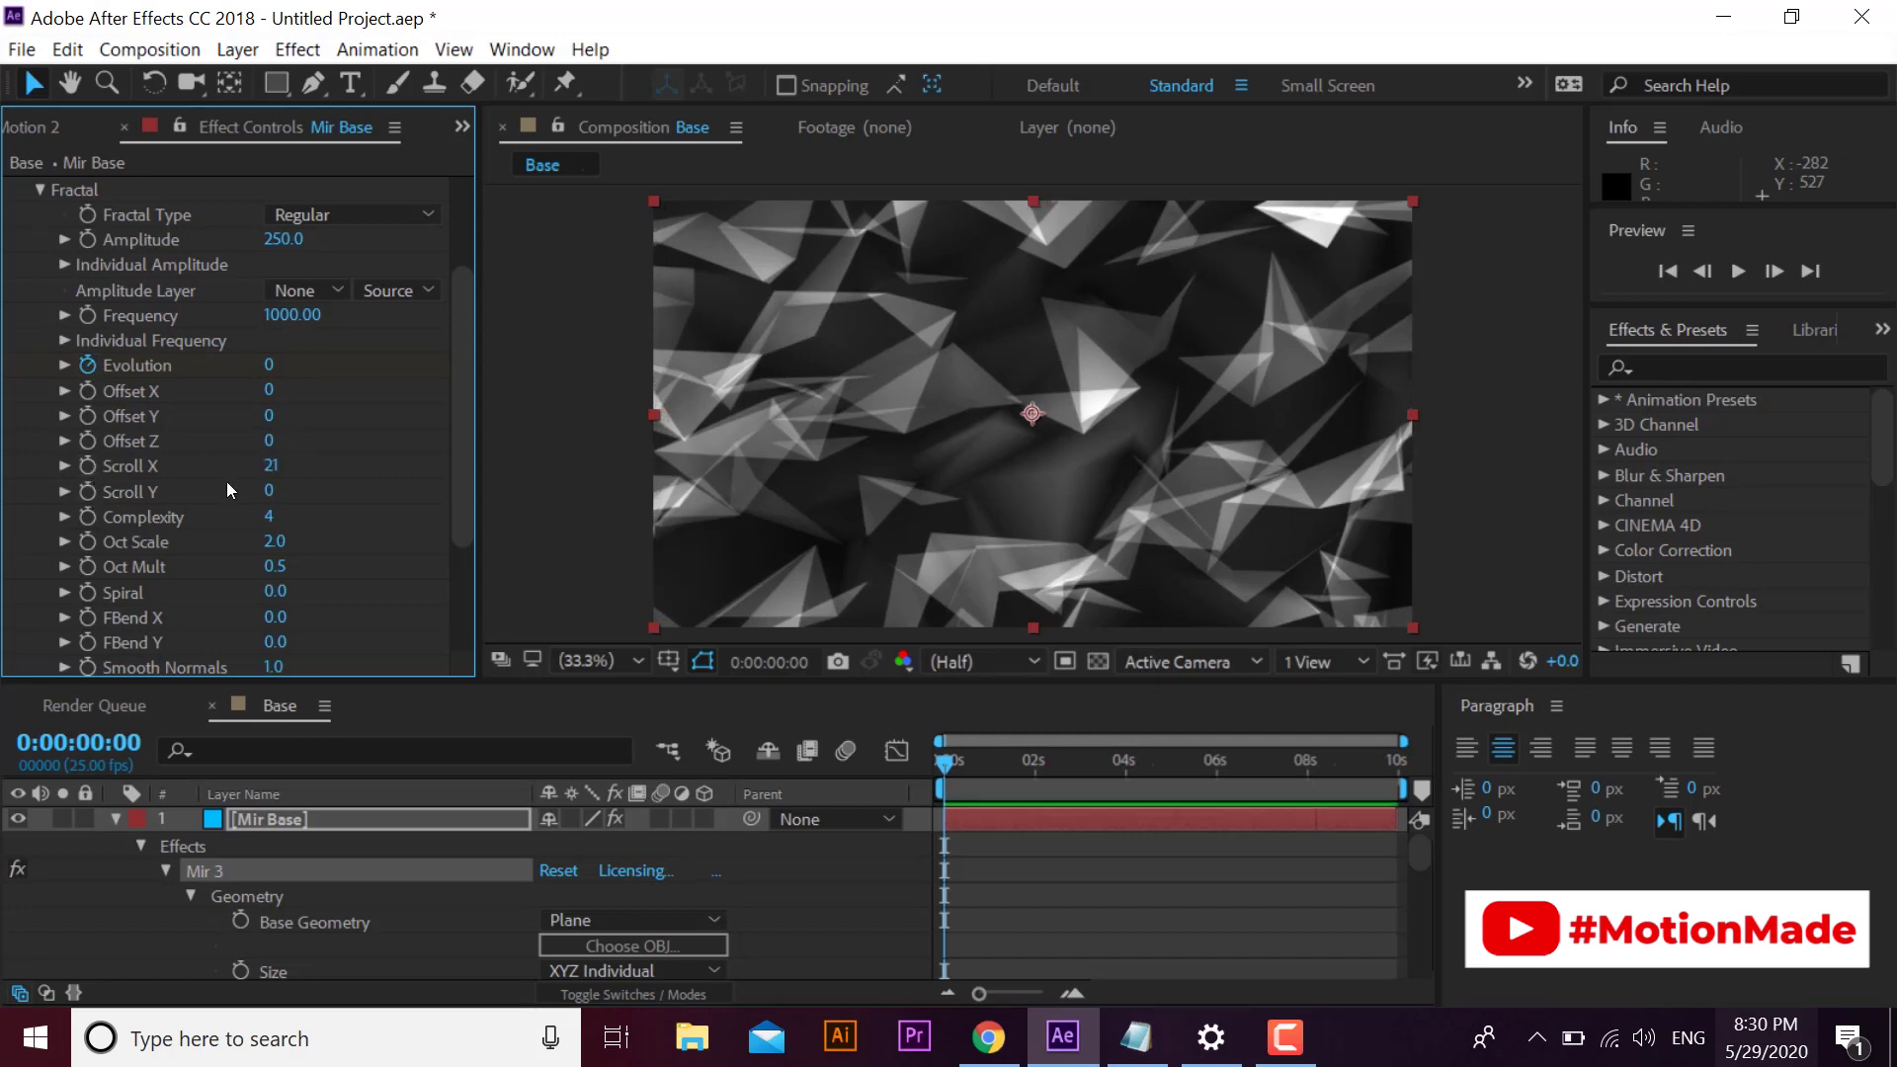
key("ctrl+z")
left_click(87, 465)
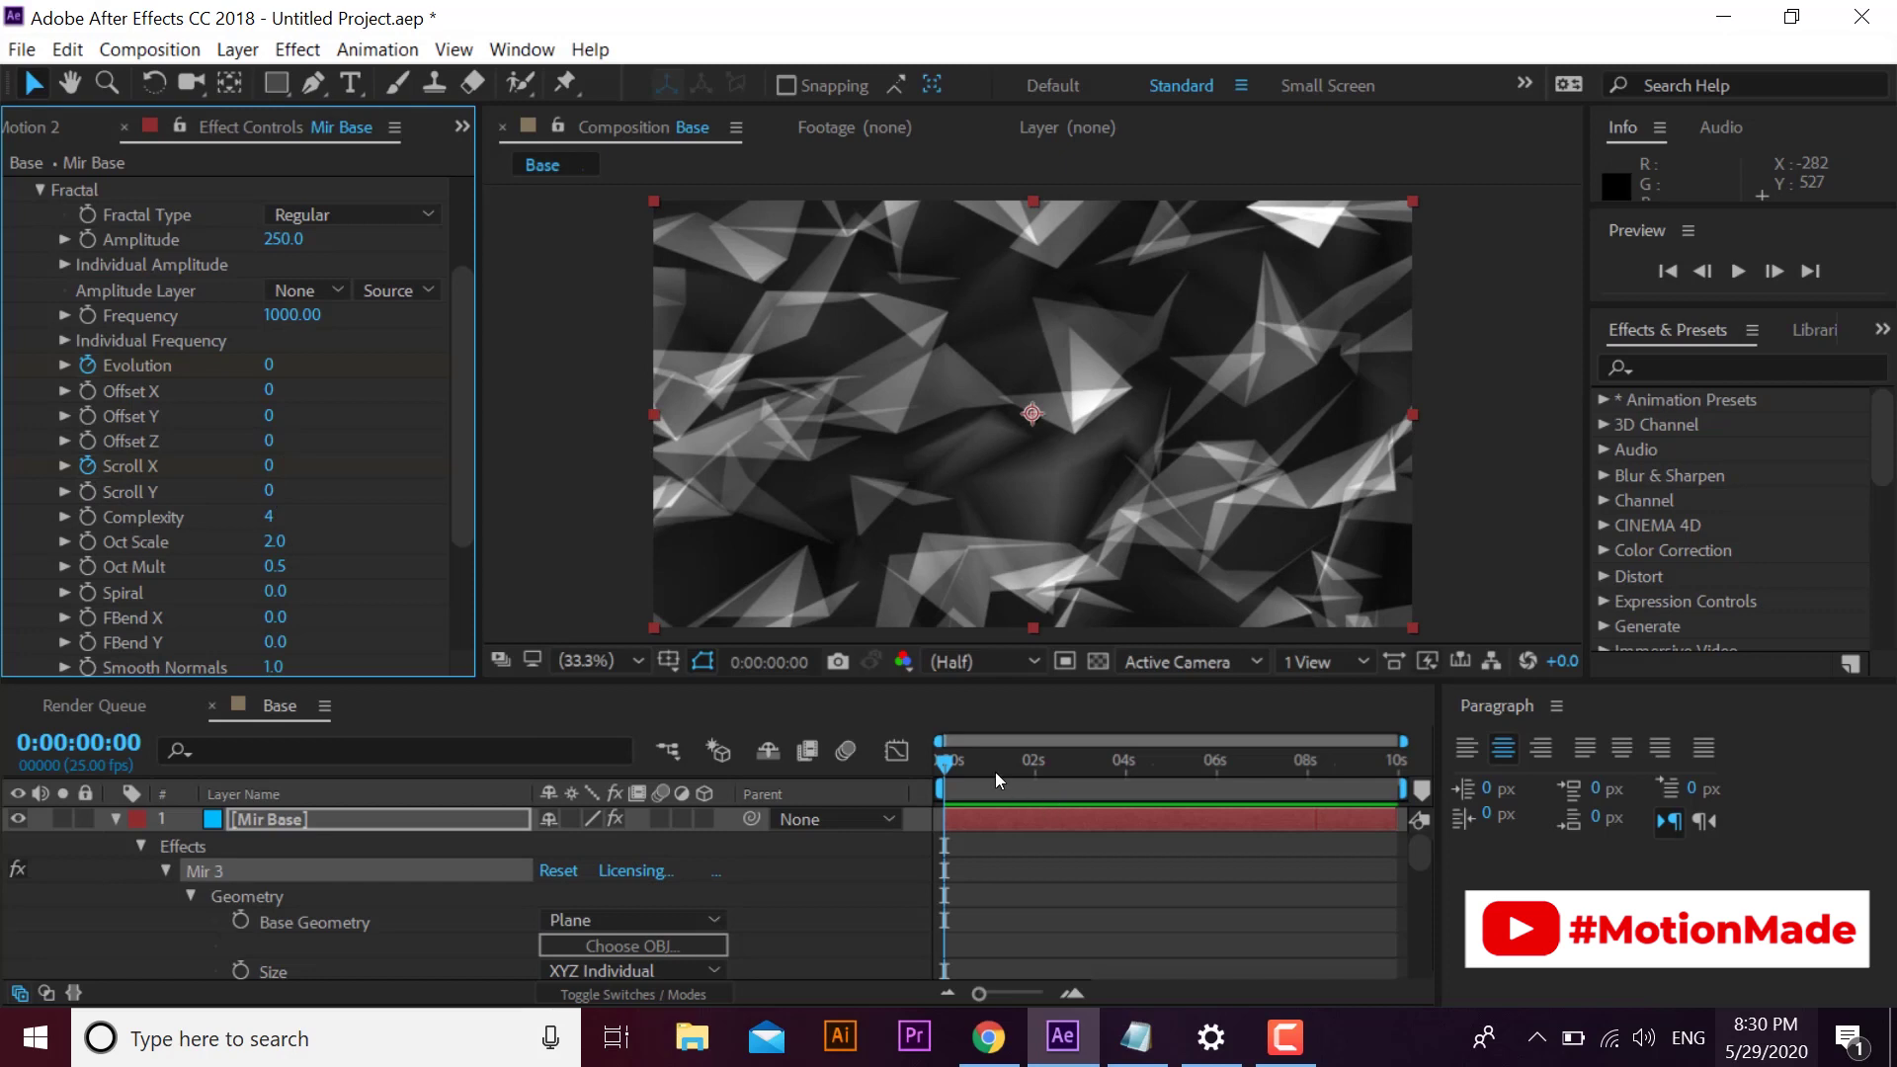
left_click(1084, 760)
left_click_drag(1233, 761, 1400, 761)
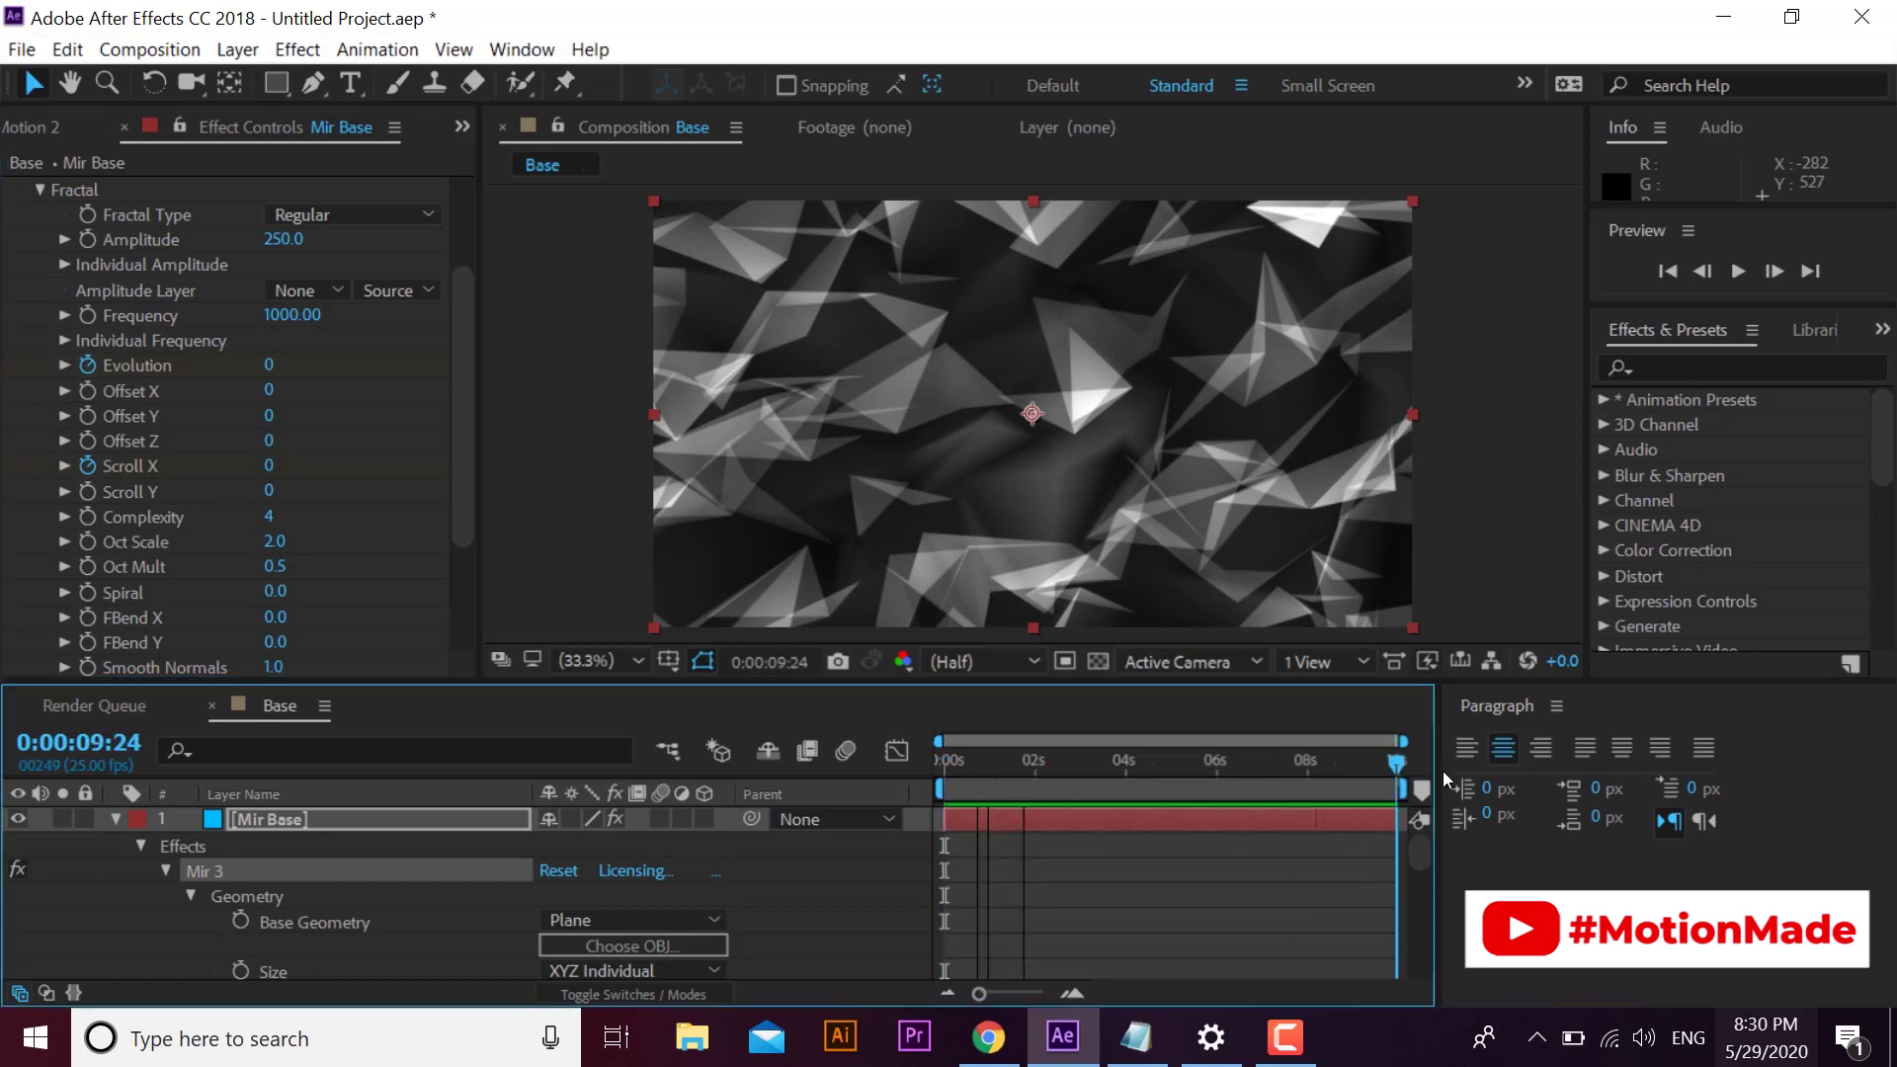
- At the end of the timeline, set Evolution to 30 and Scroll X to 500
left_click(271, 366)
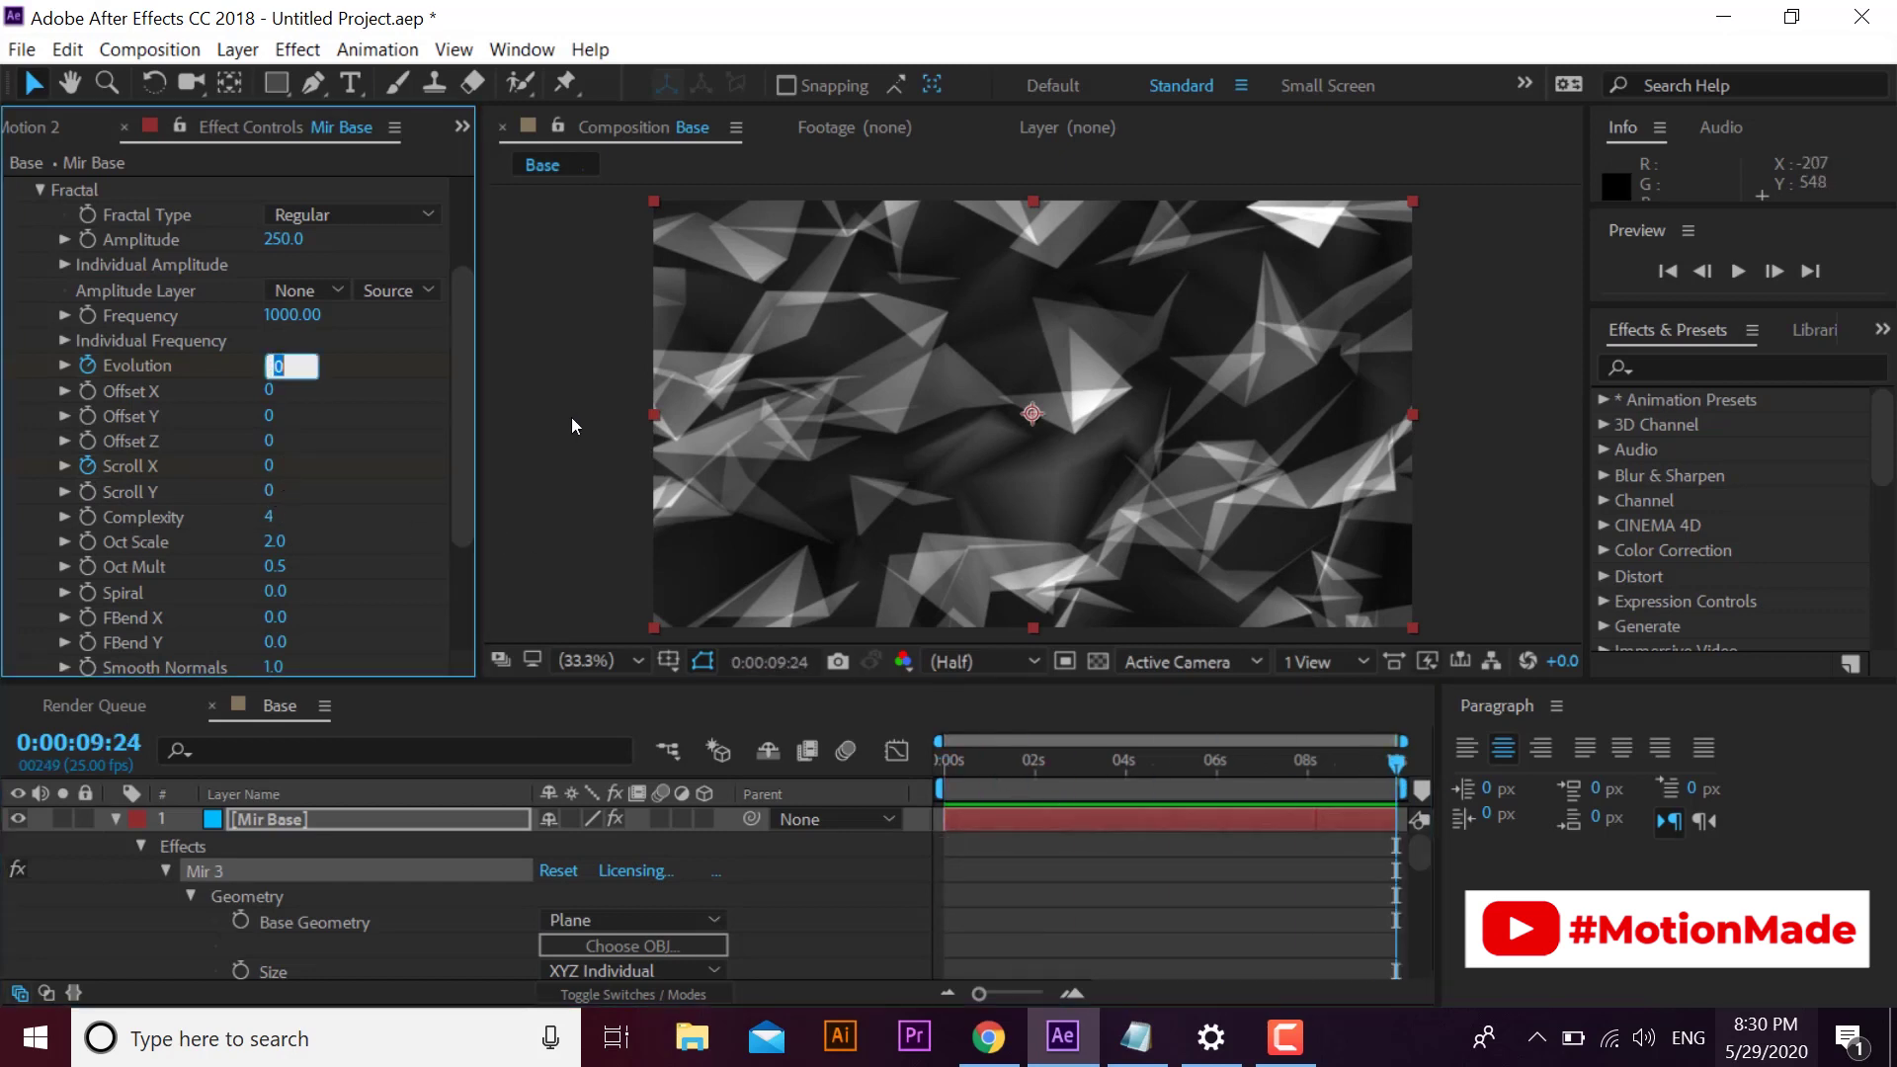
key("BackSpace")
type("30")
key("Return")
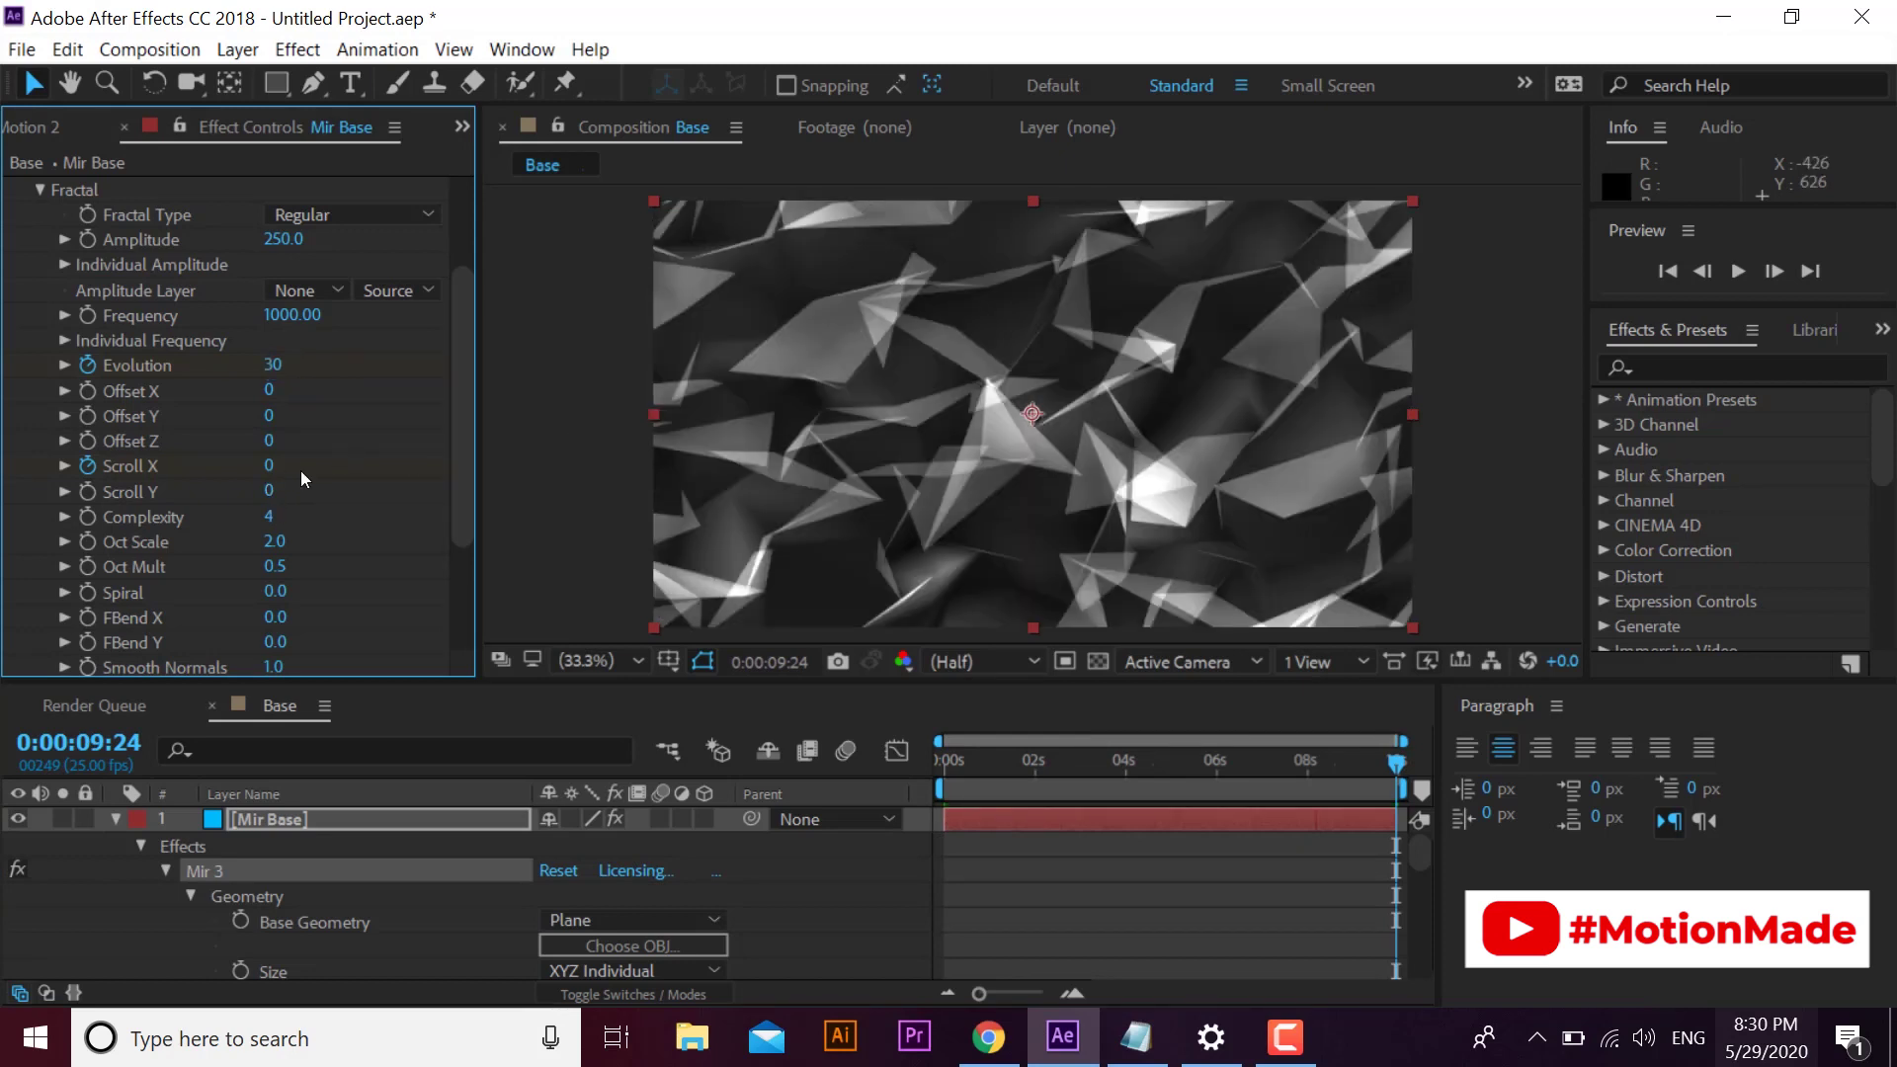
left_click(268, 467)
type("500")
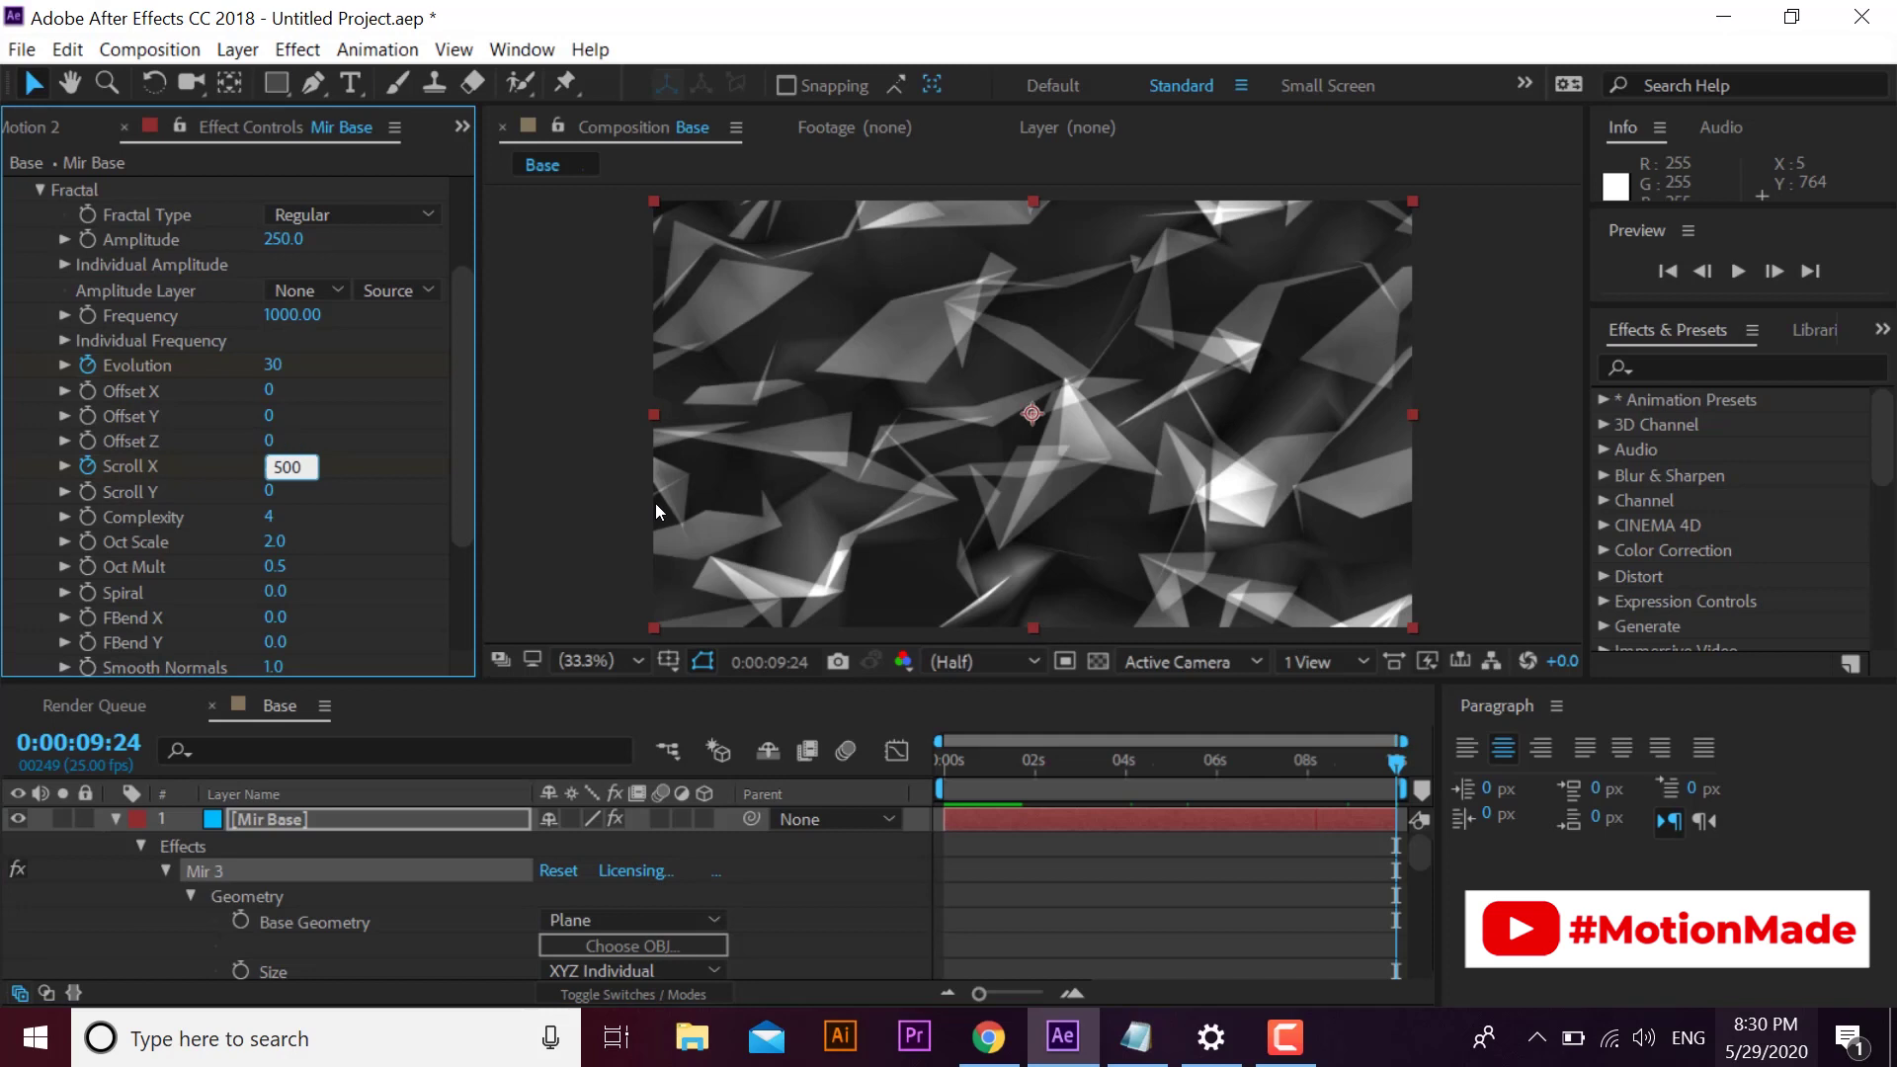
key("Return")
- Preview the drifting fractal animation and return to the start
key("space")
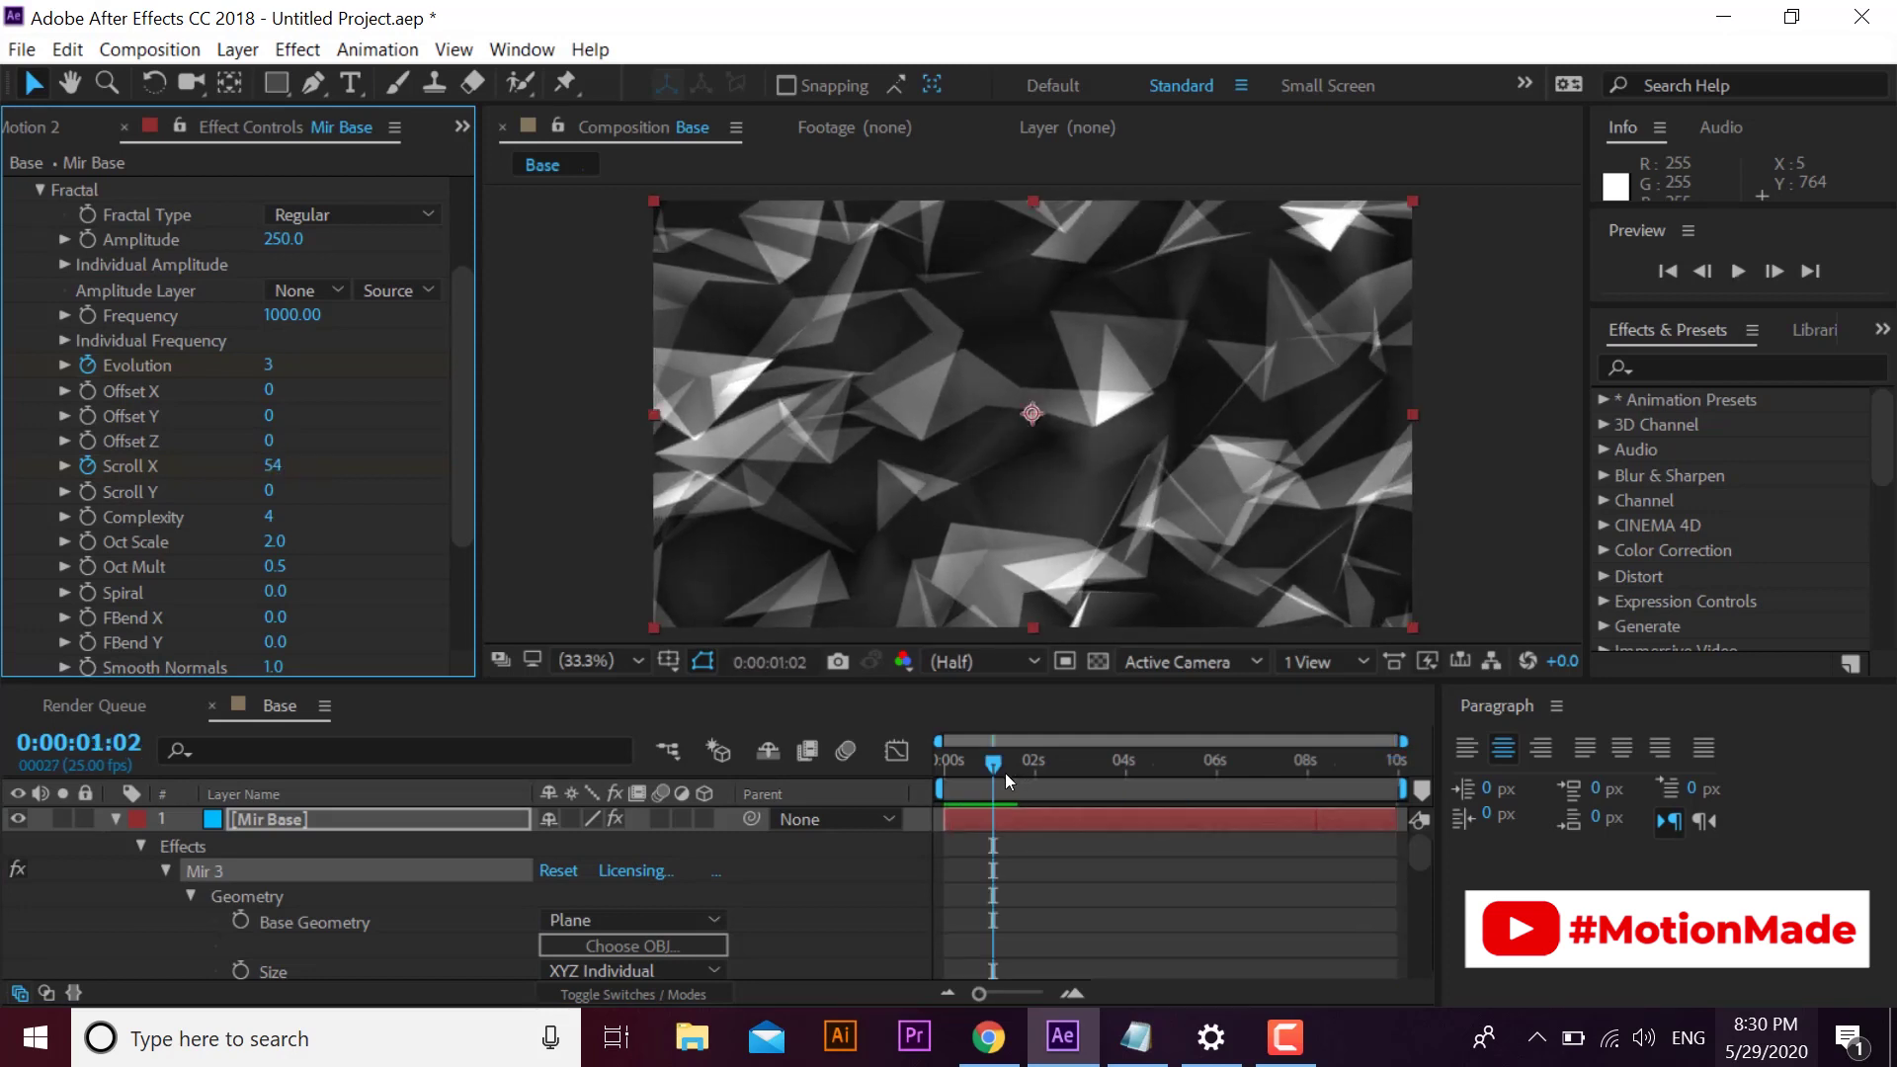
left_click_drag(1005, 759, 1393, 758)
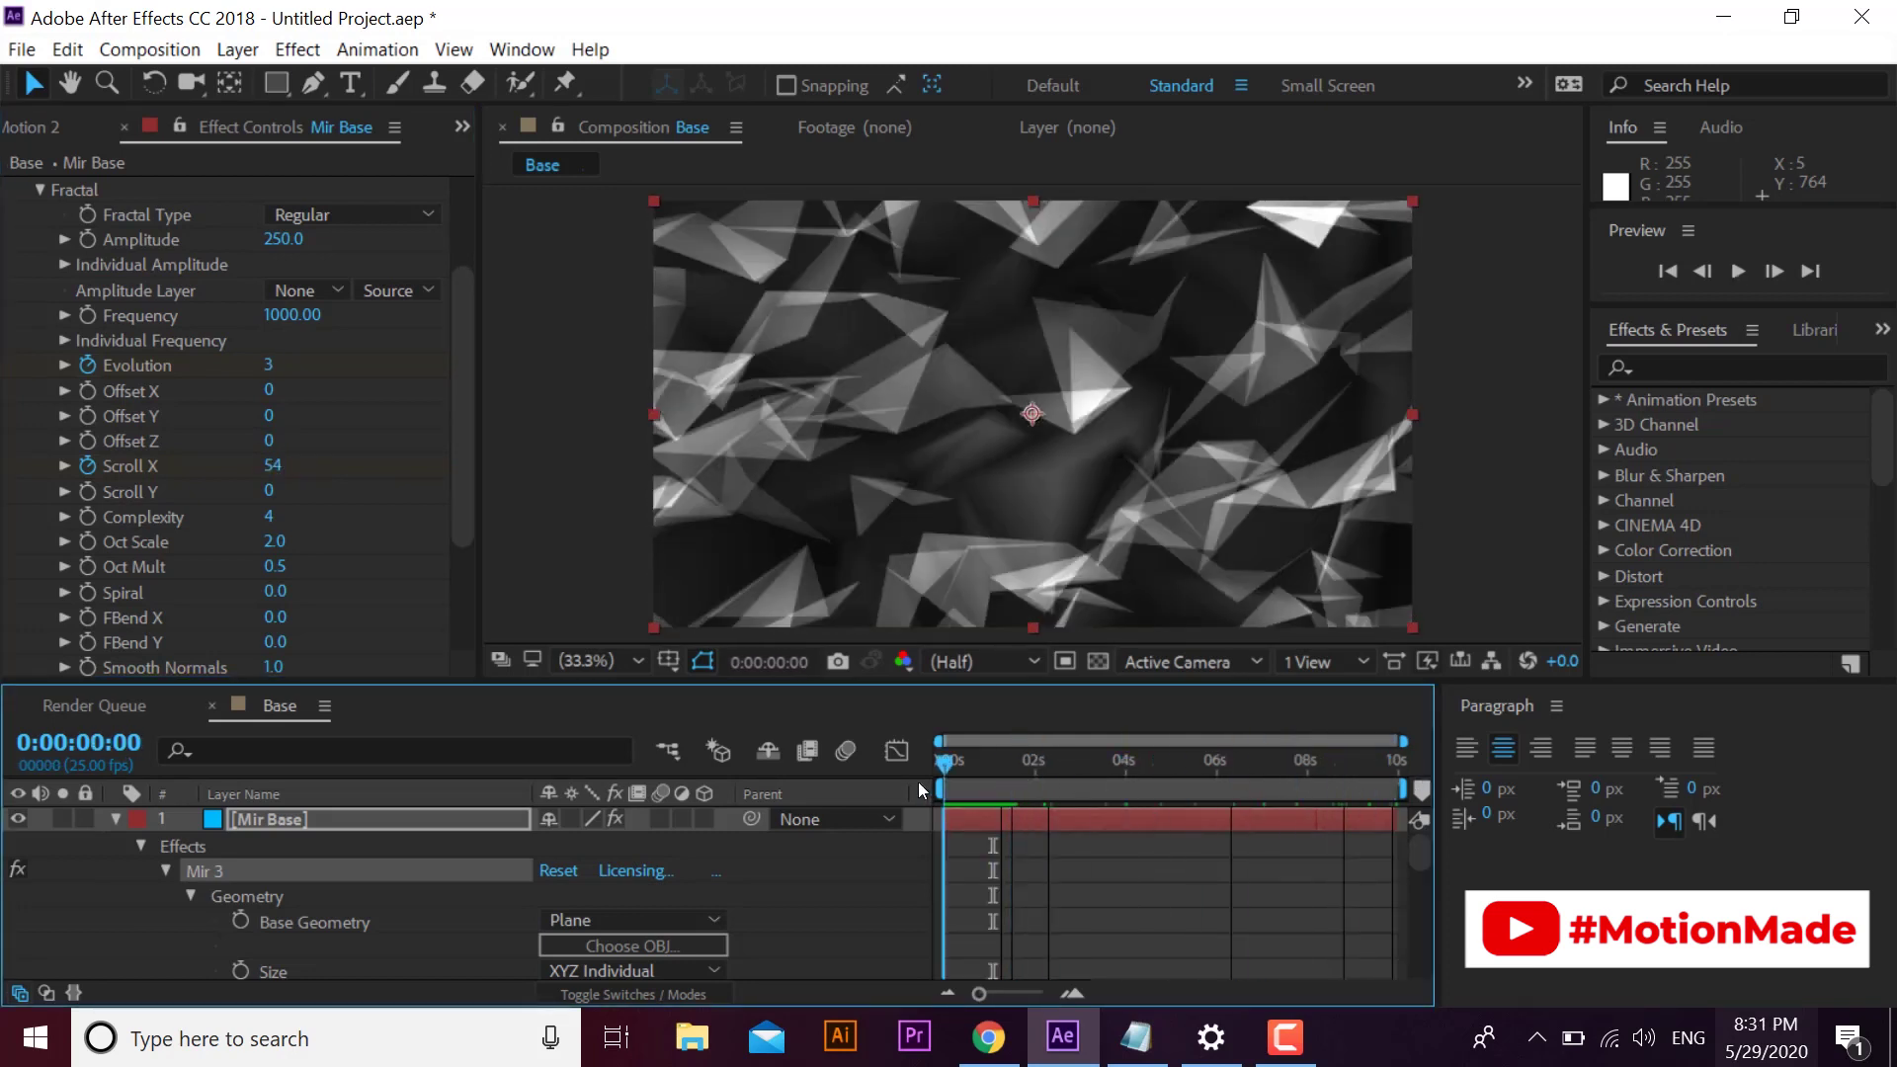
left_click_drag(948, 759, 1130, 758)
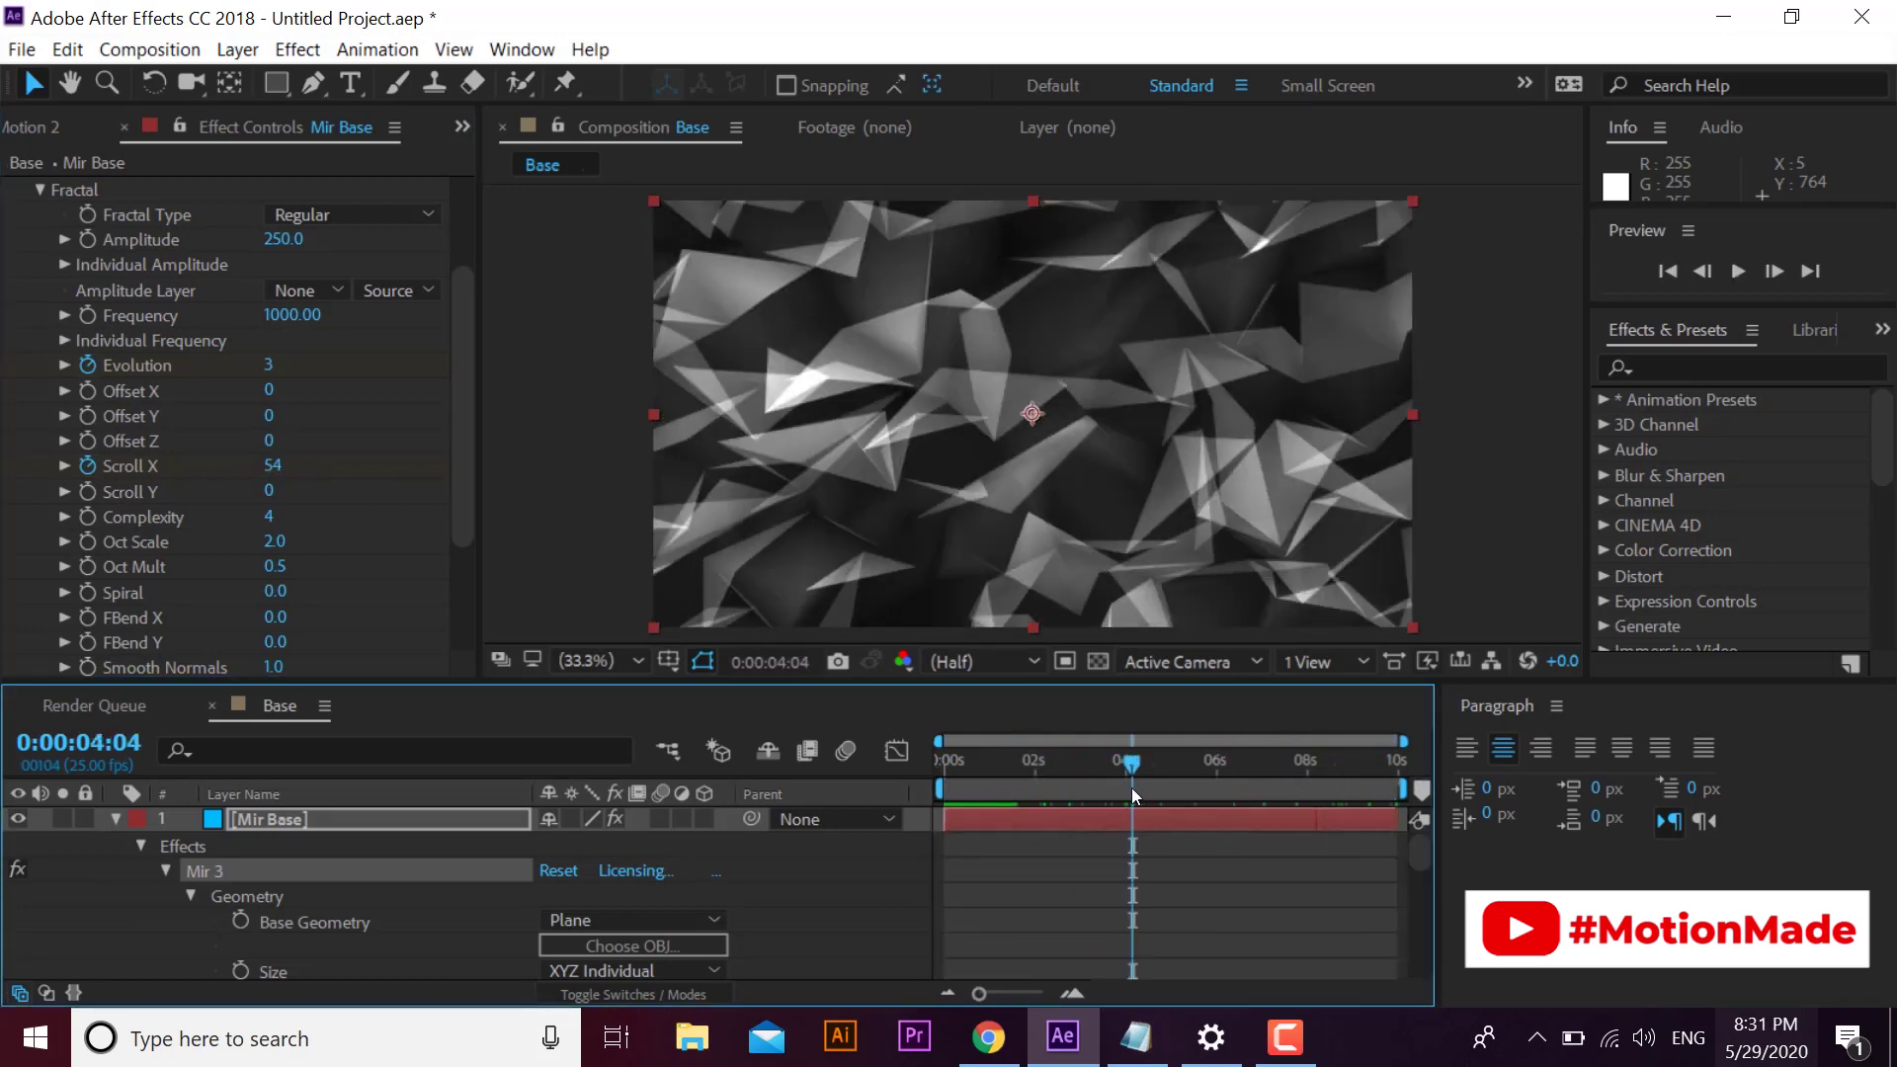
key("space")
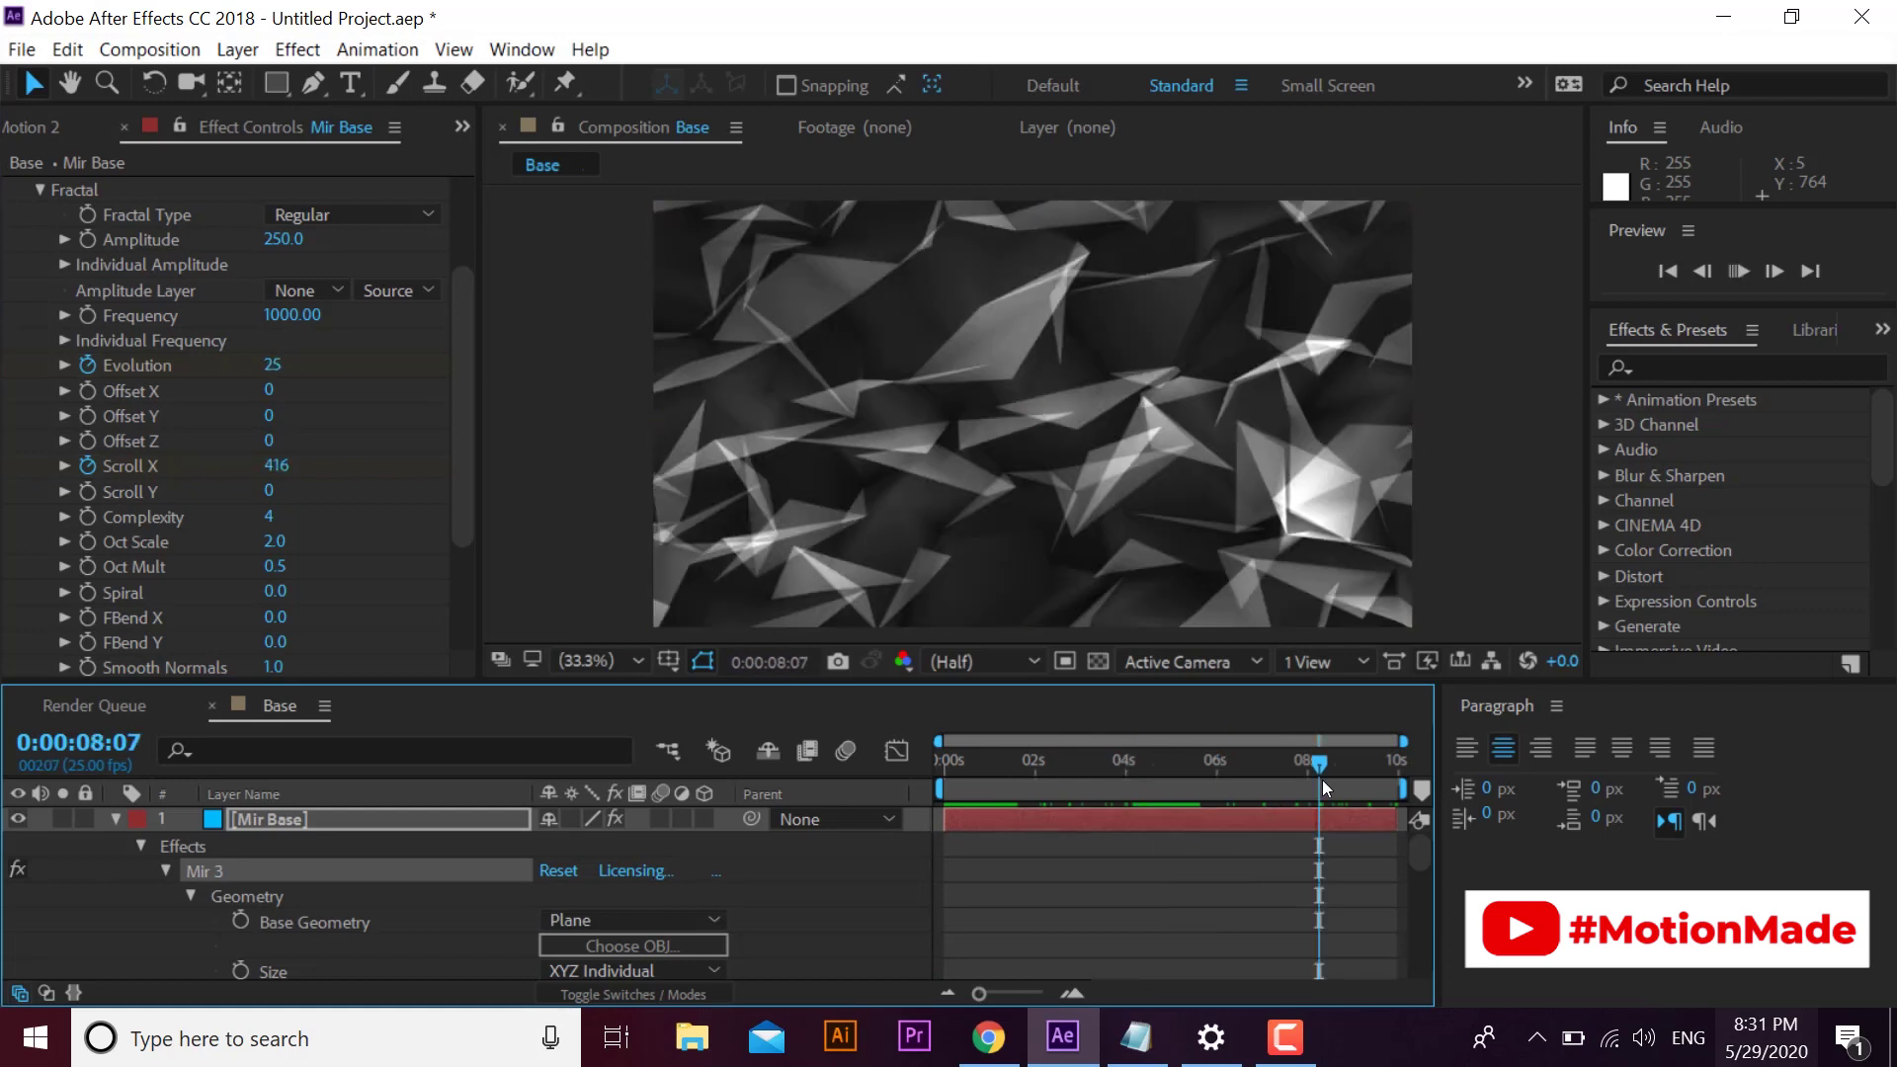
left_click_drag(1321, 759, 944, 759)
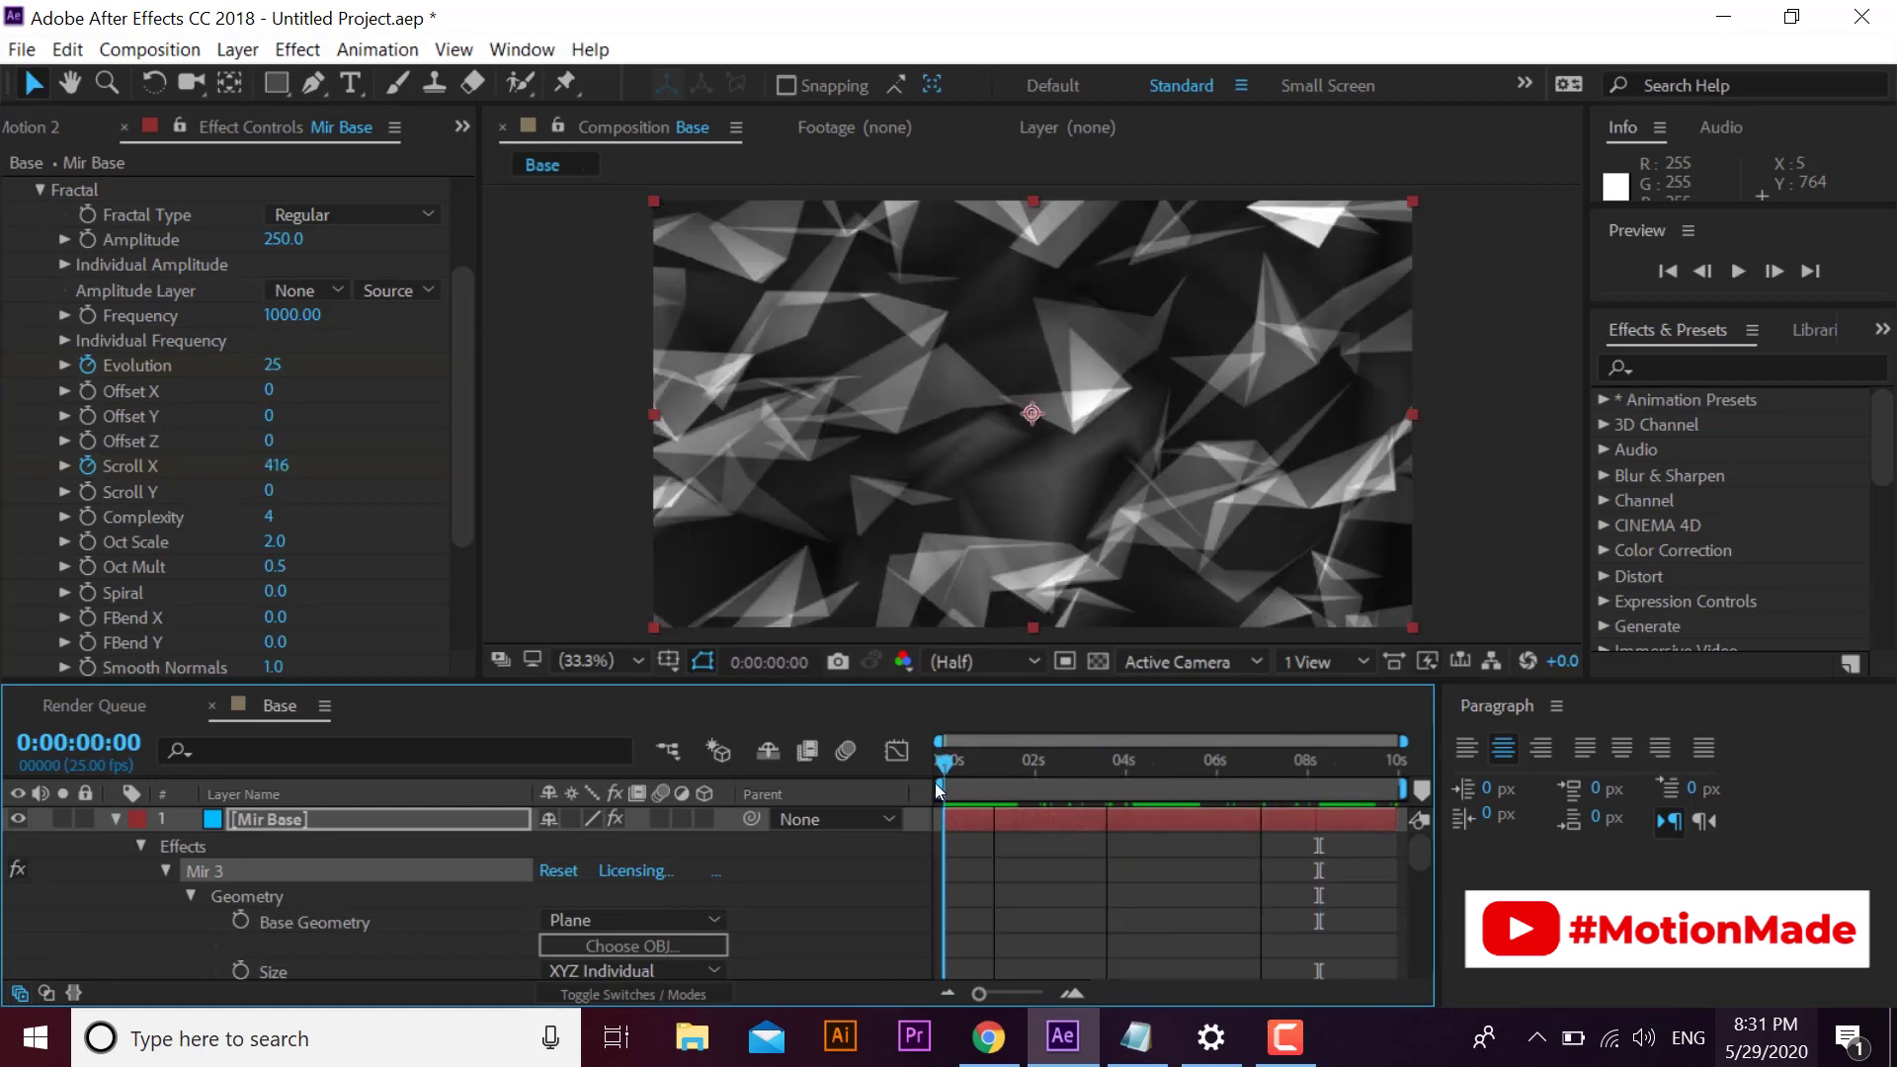
- Collapse the Mir Base layer's properties in the timeline
left_click(163, 870)
left_click(116, 819)
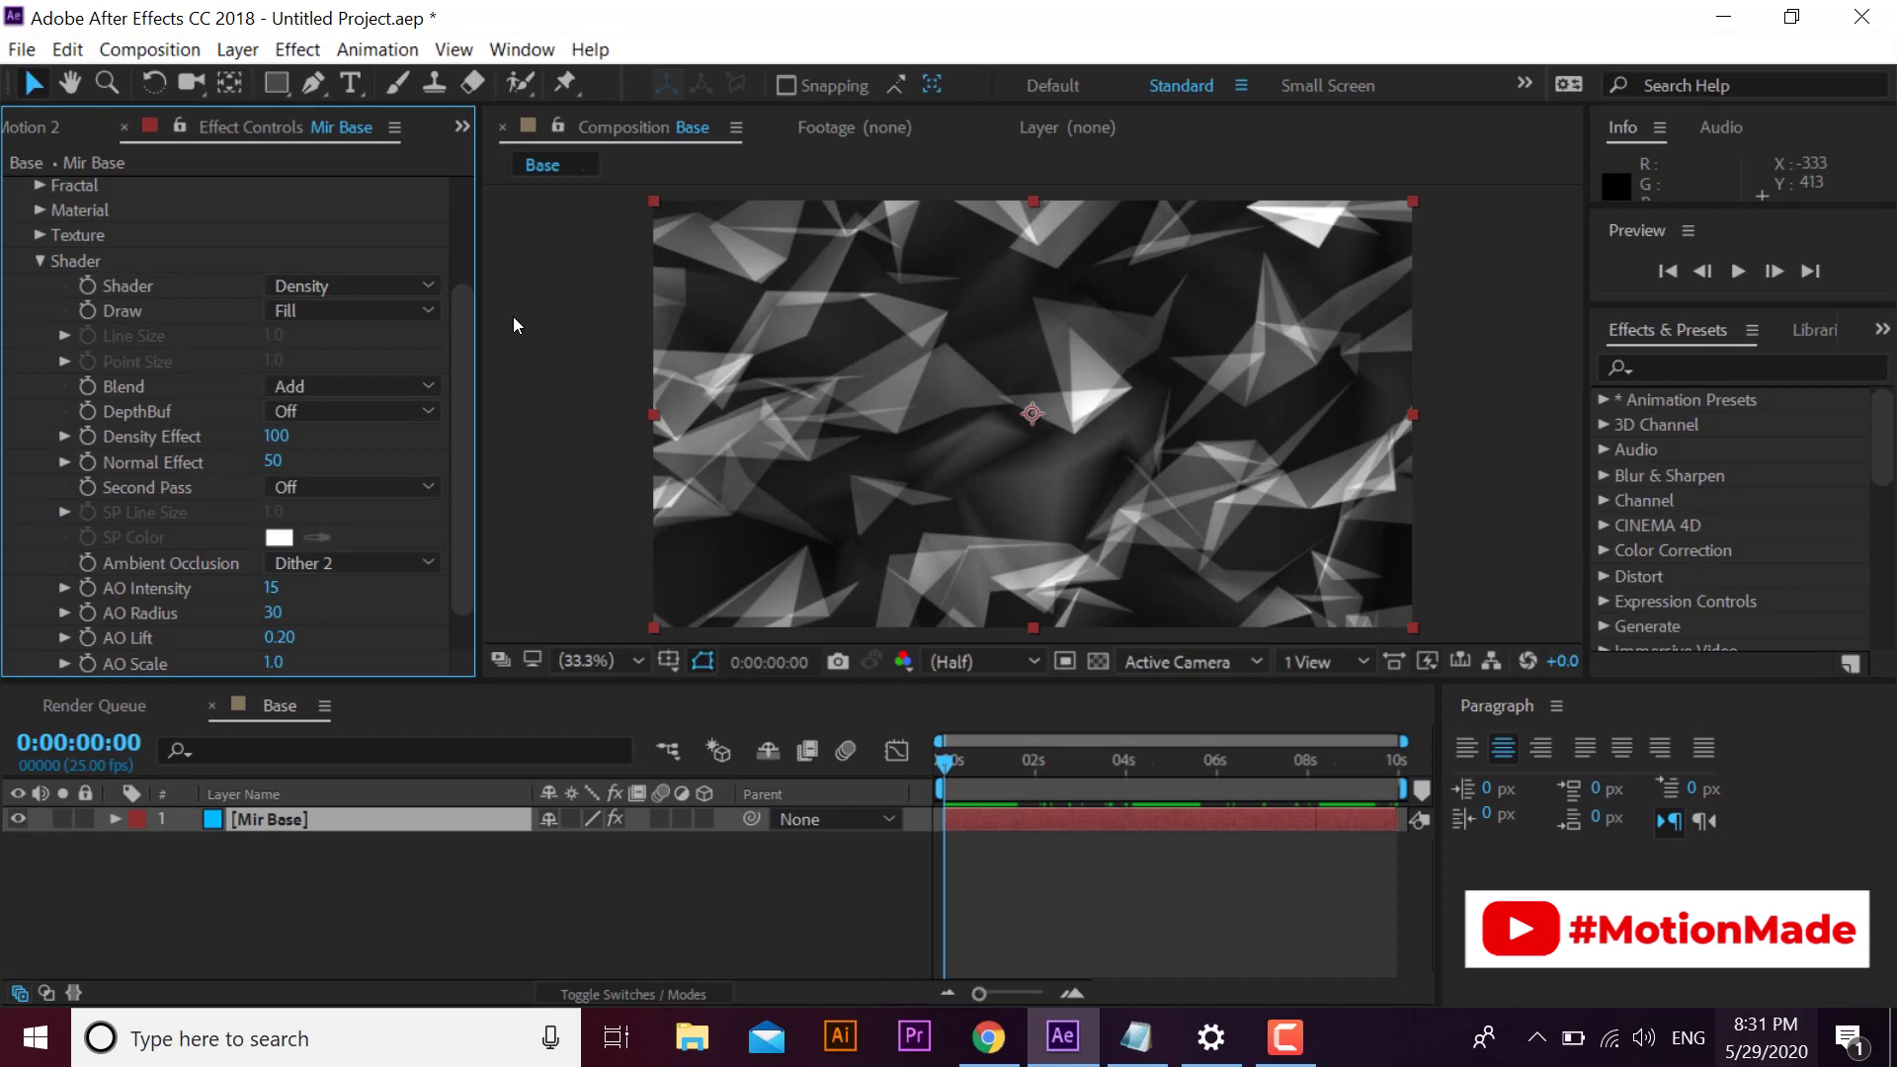
left_click(353, 488)
left_click(358, 557)
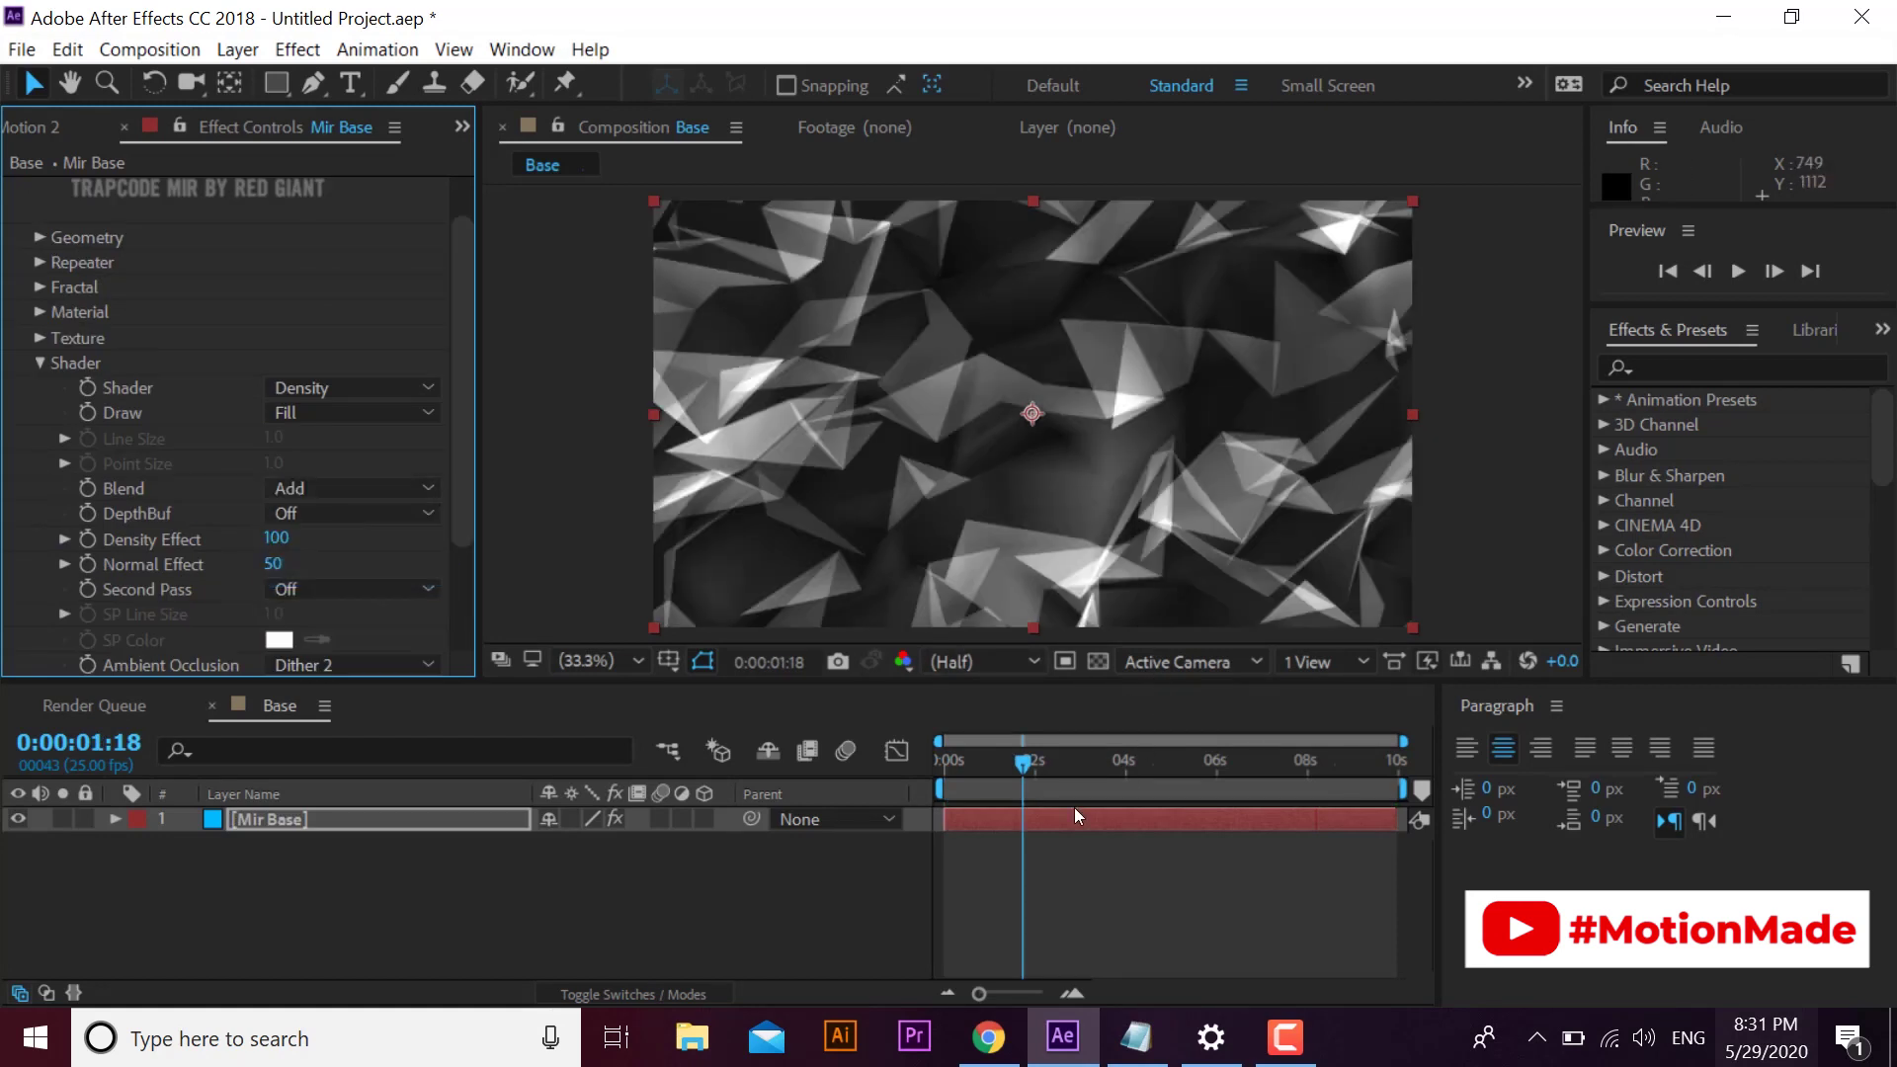
left_click_drag(1069, 760, 1047, 760)
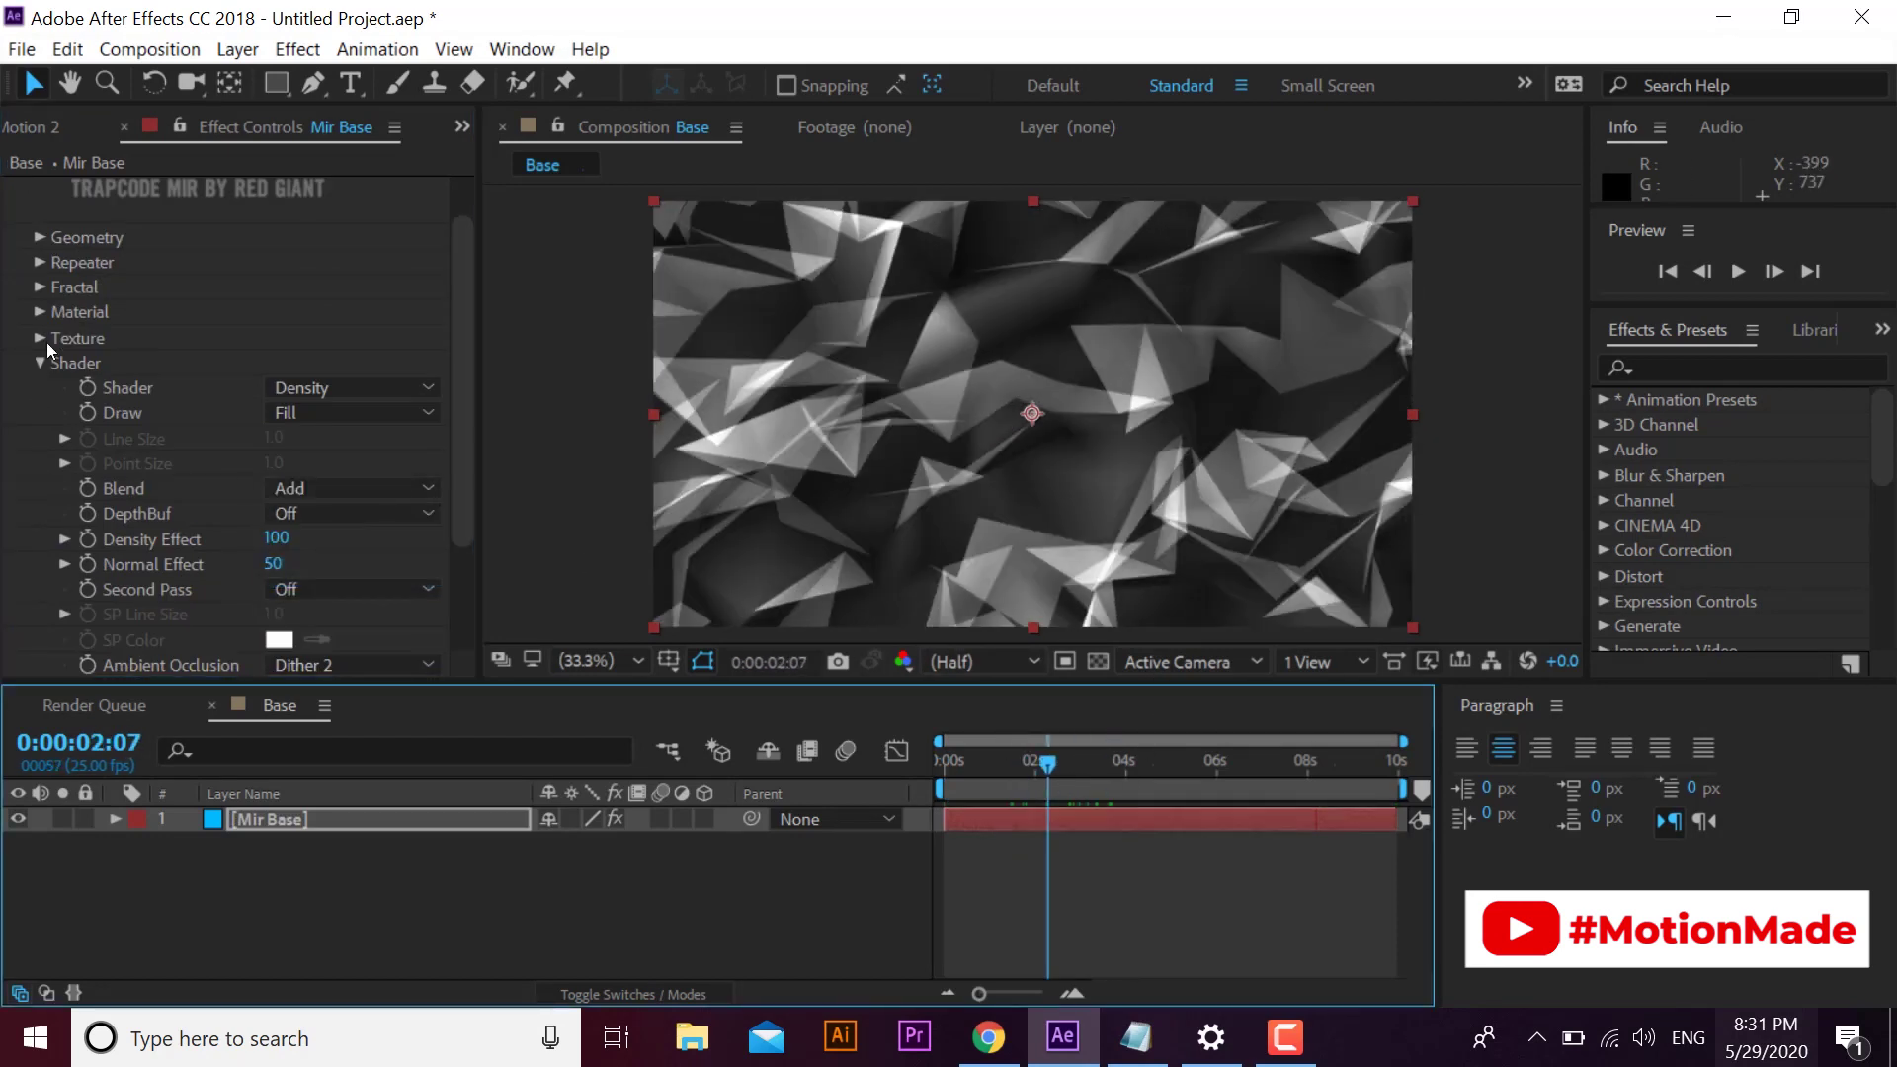
- Set Mir's fractal Oct Scale to 3 and review it at different times
left_click(40, 288)
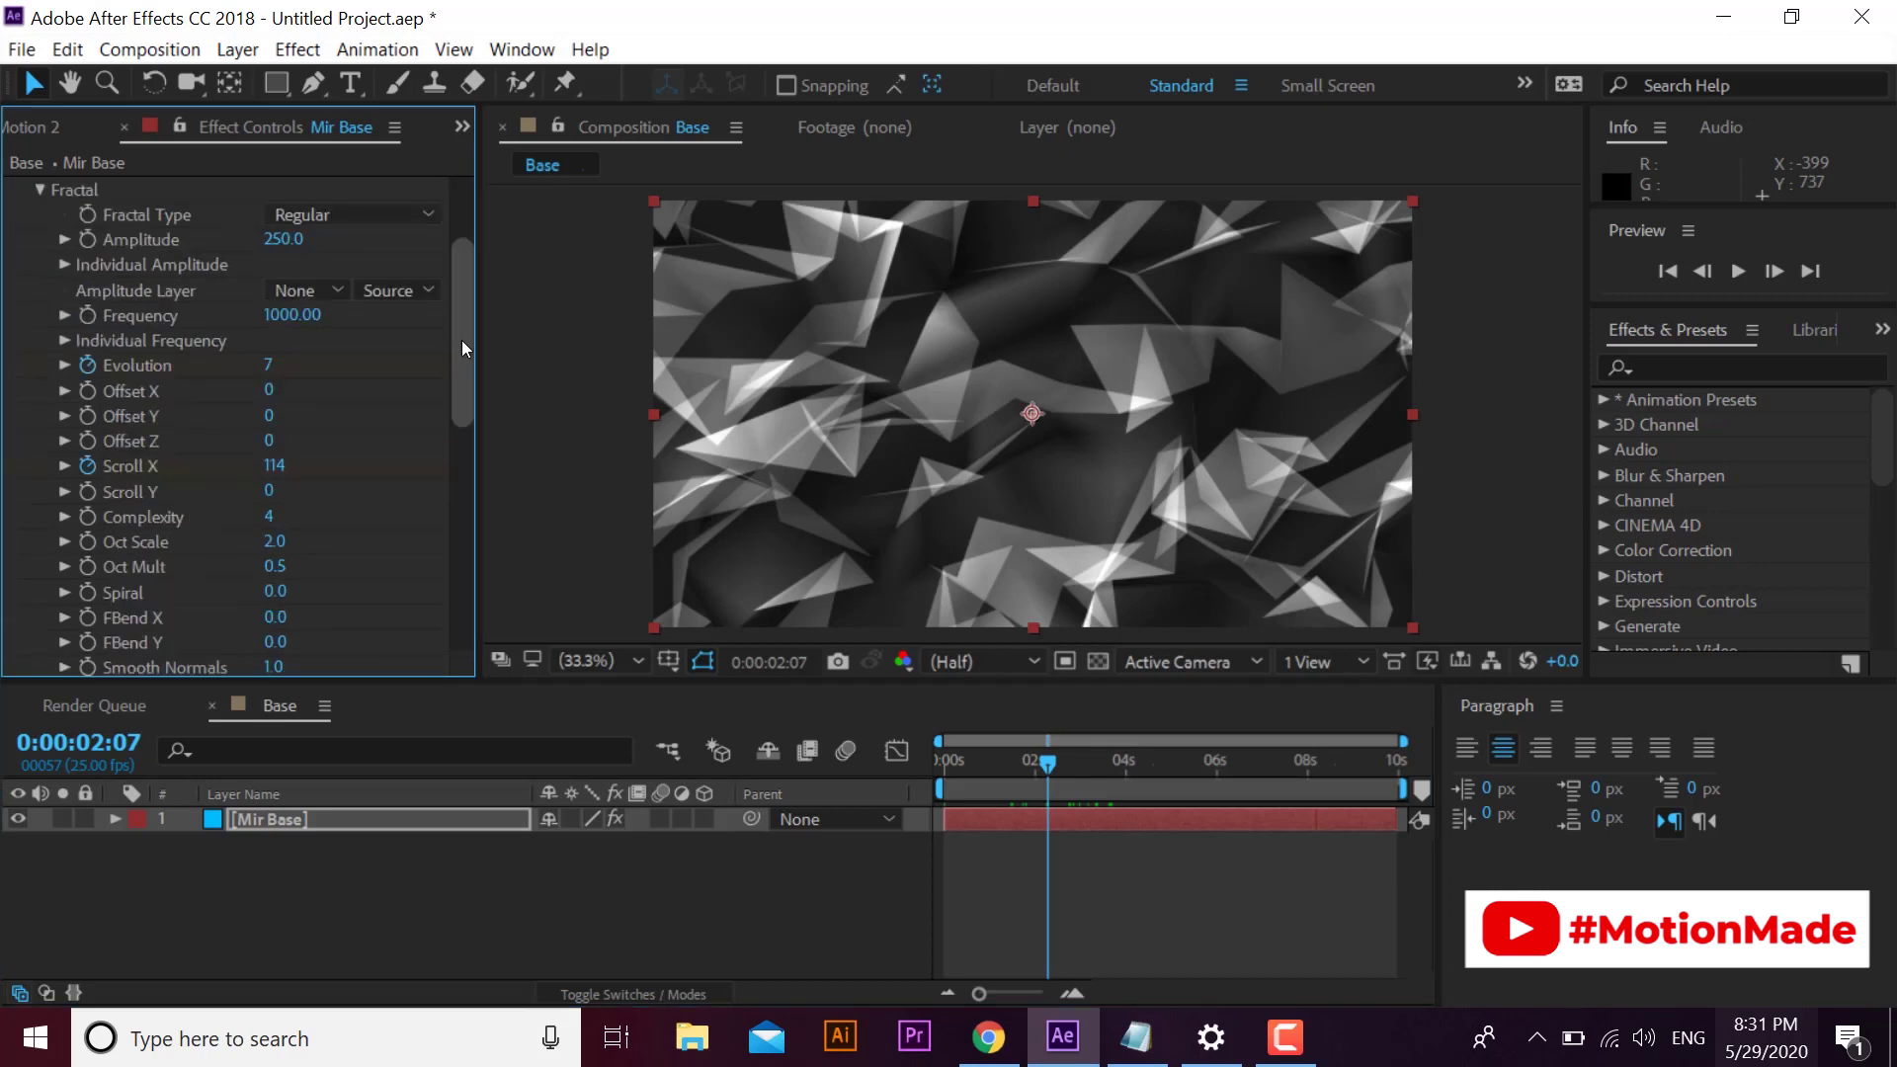
left_click_drag(460, 340, 470, 393)
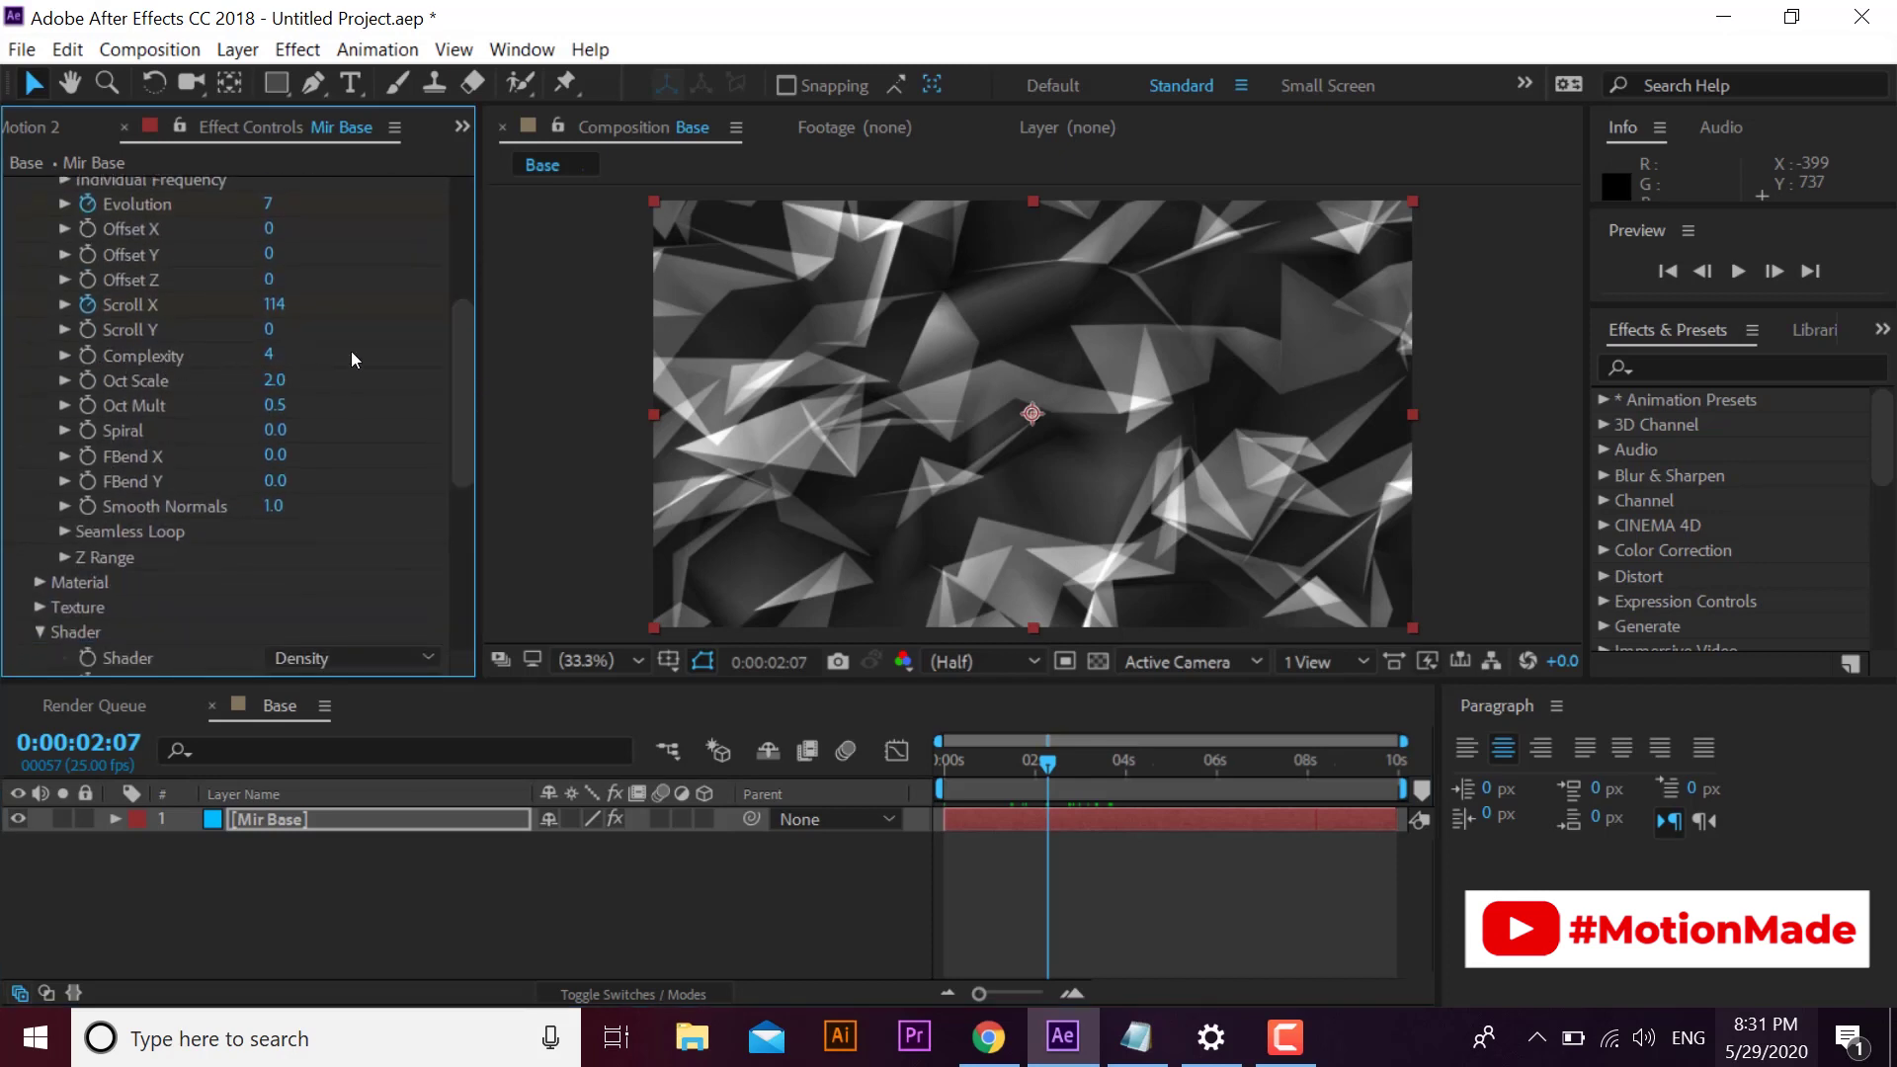
left_click(275, 379)
type("4")
key("Return")
left_click(277, 379)
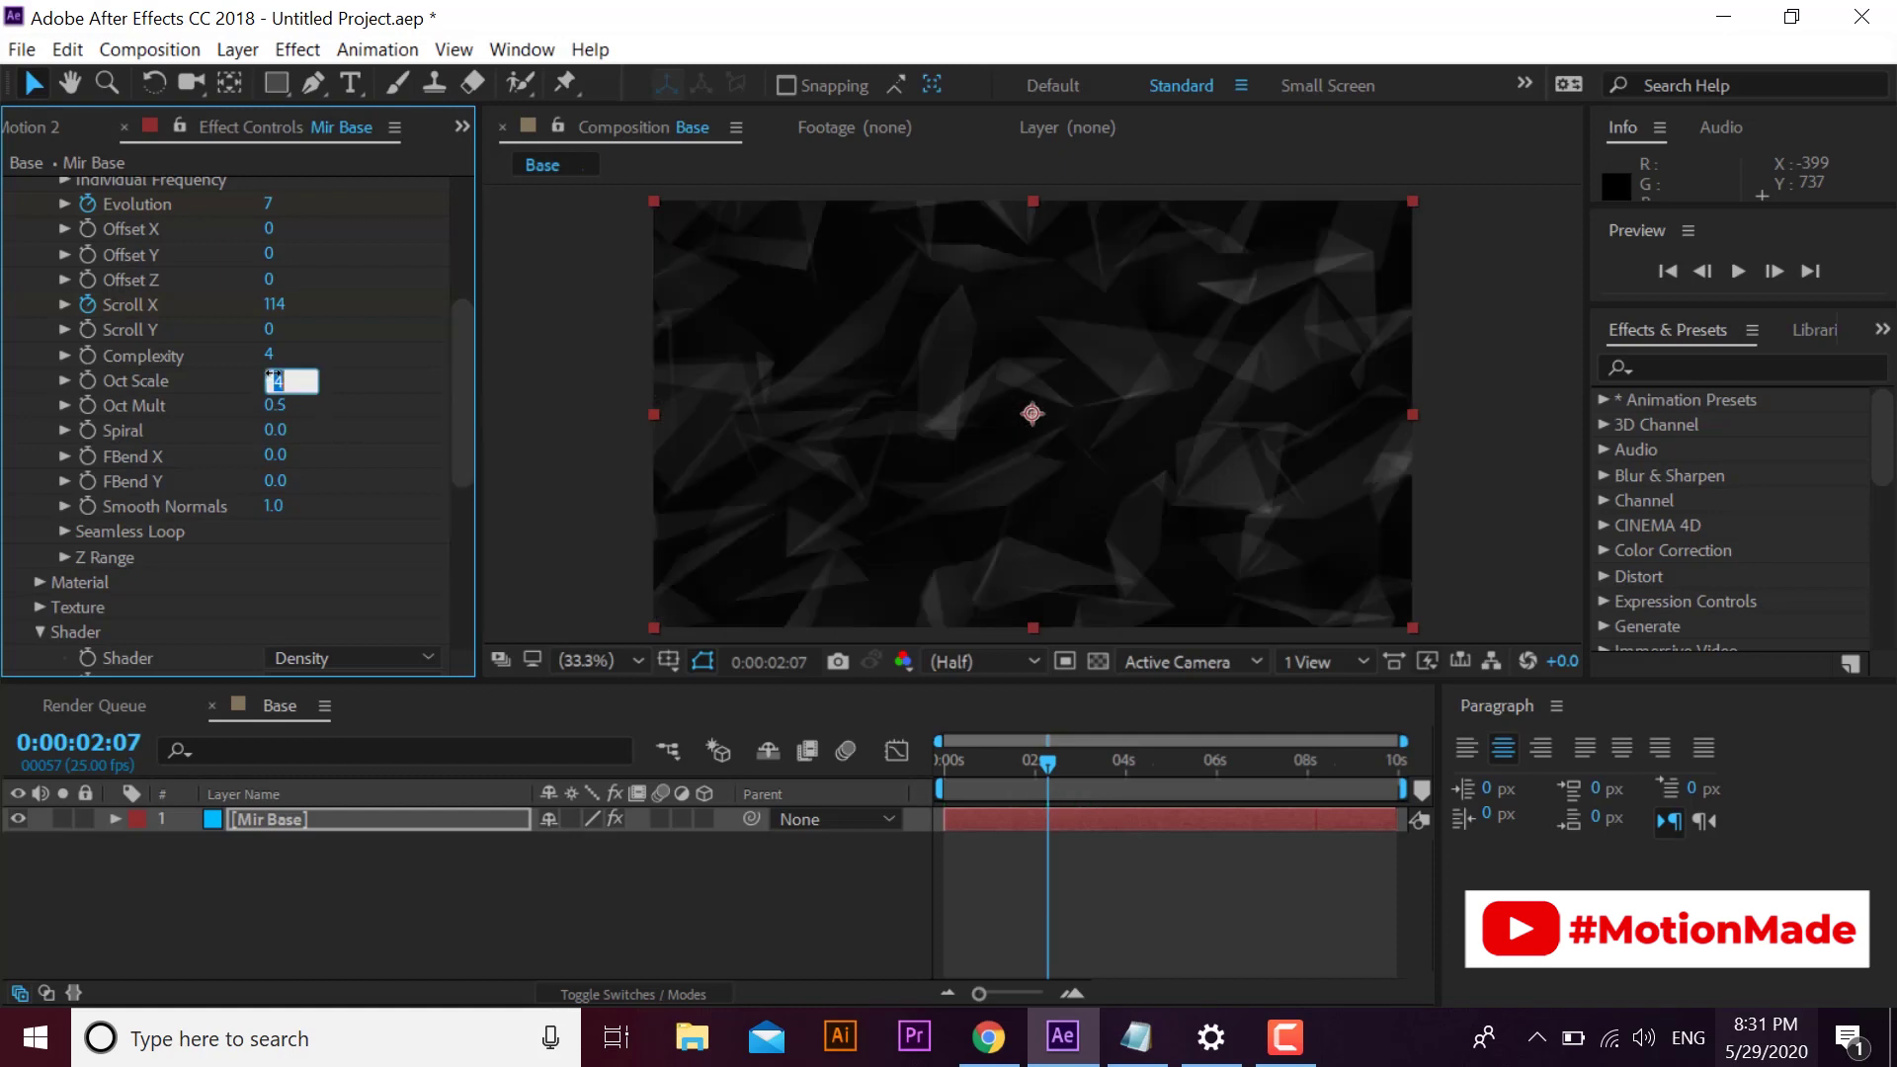
type("3")
key("Return")
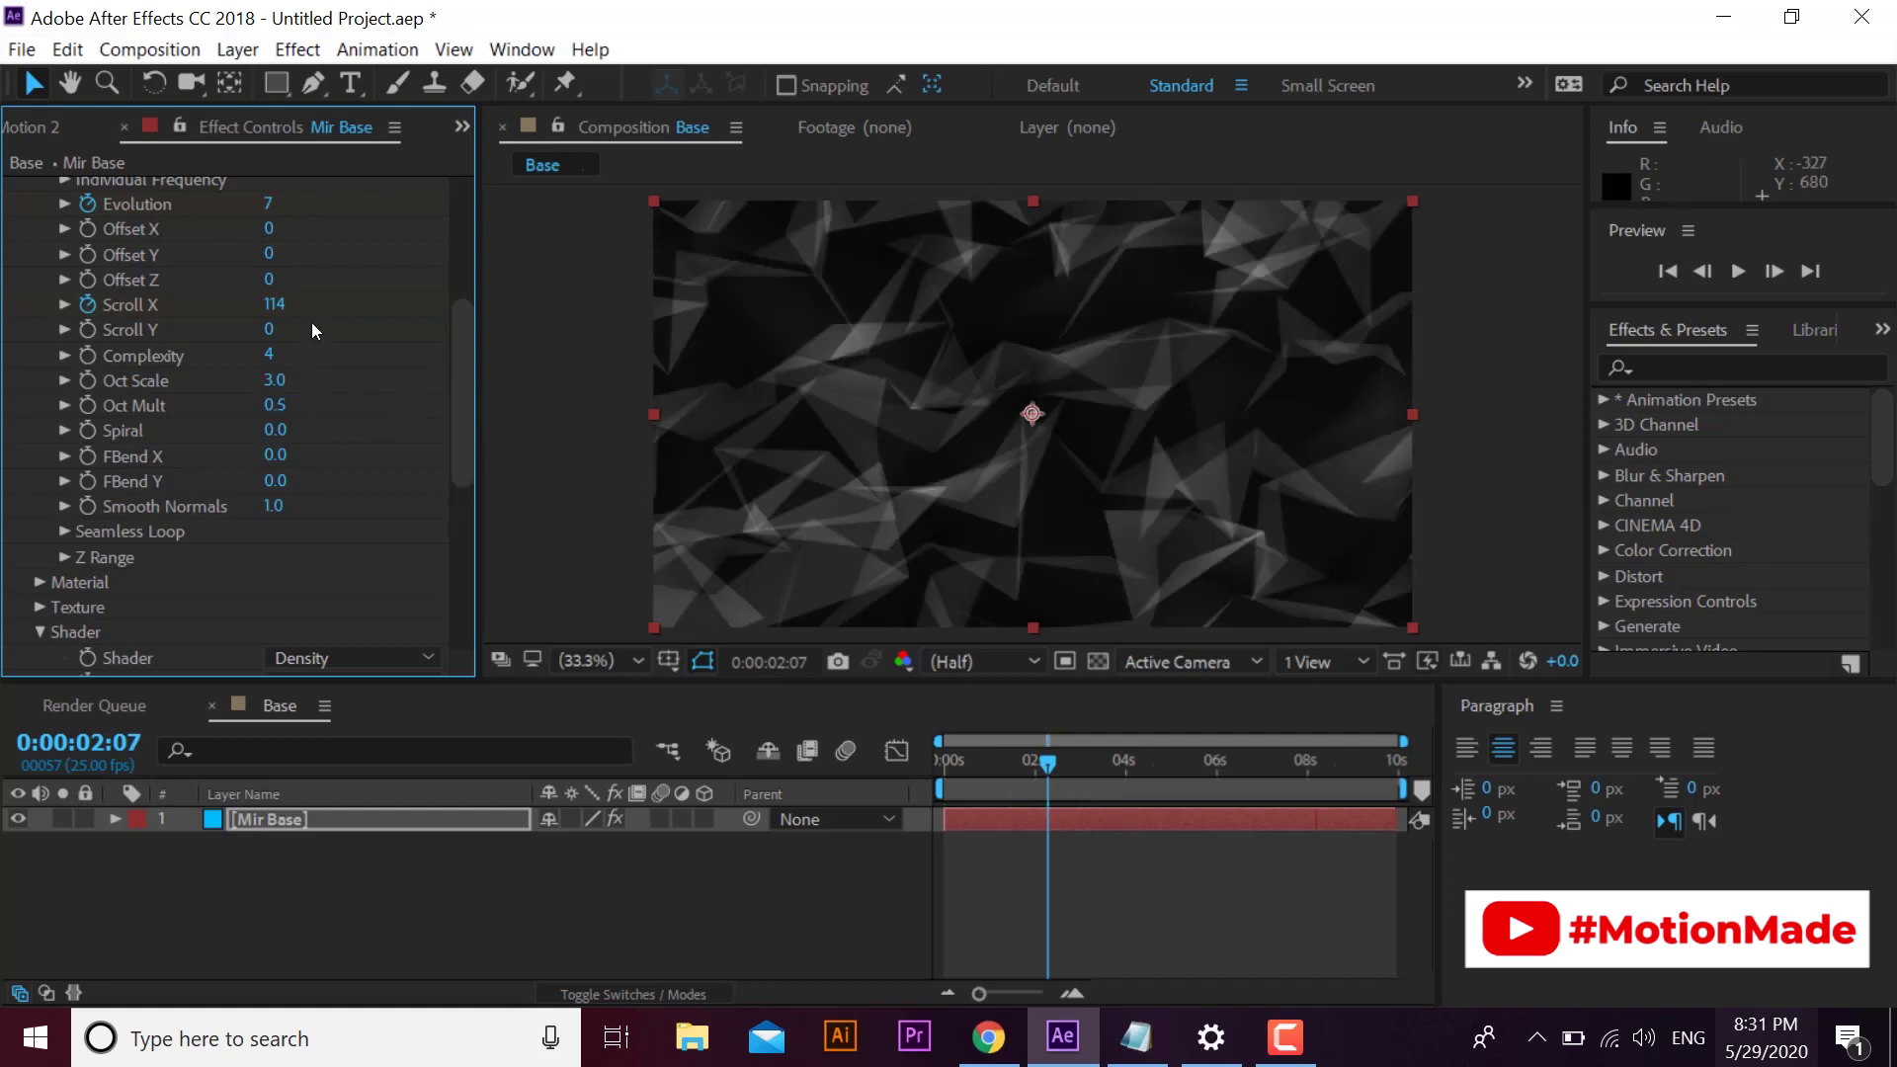
left_click_drag(461, 351, 460, 260)
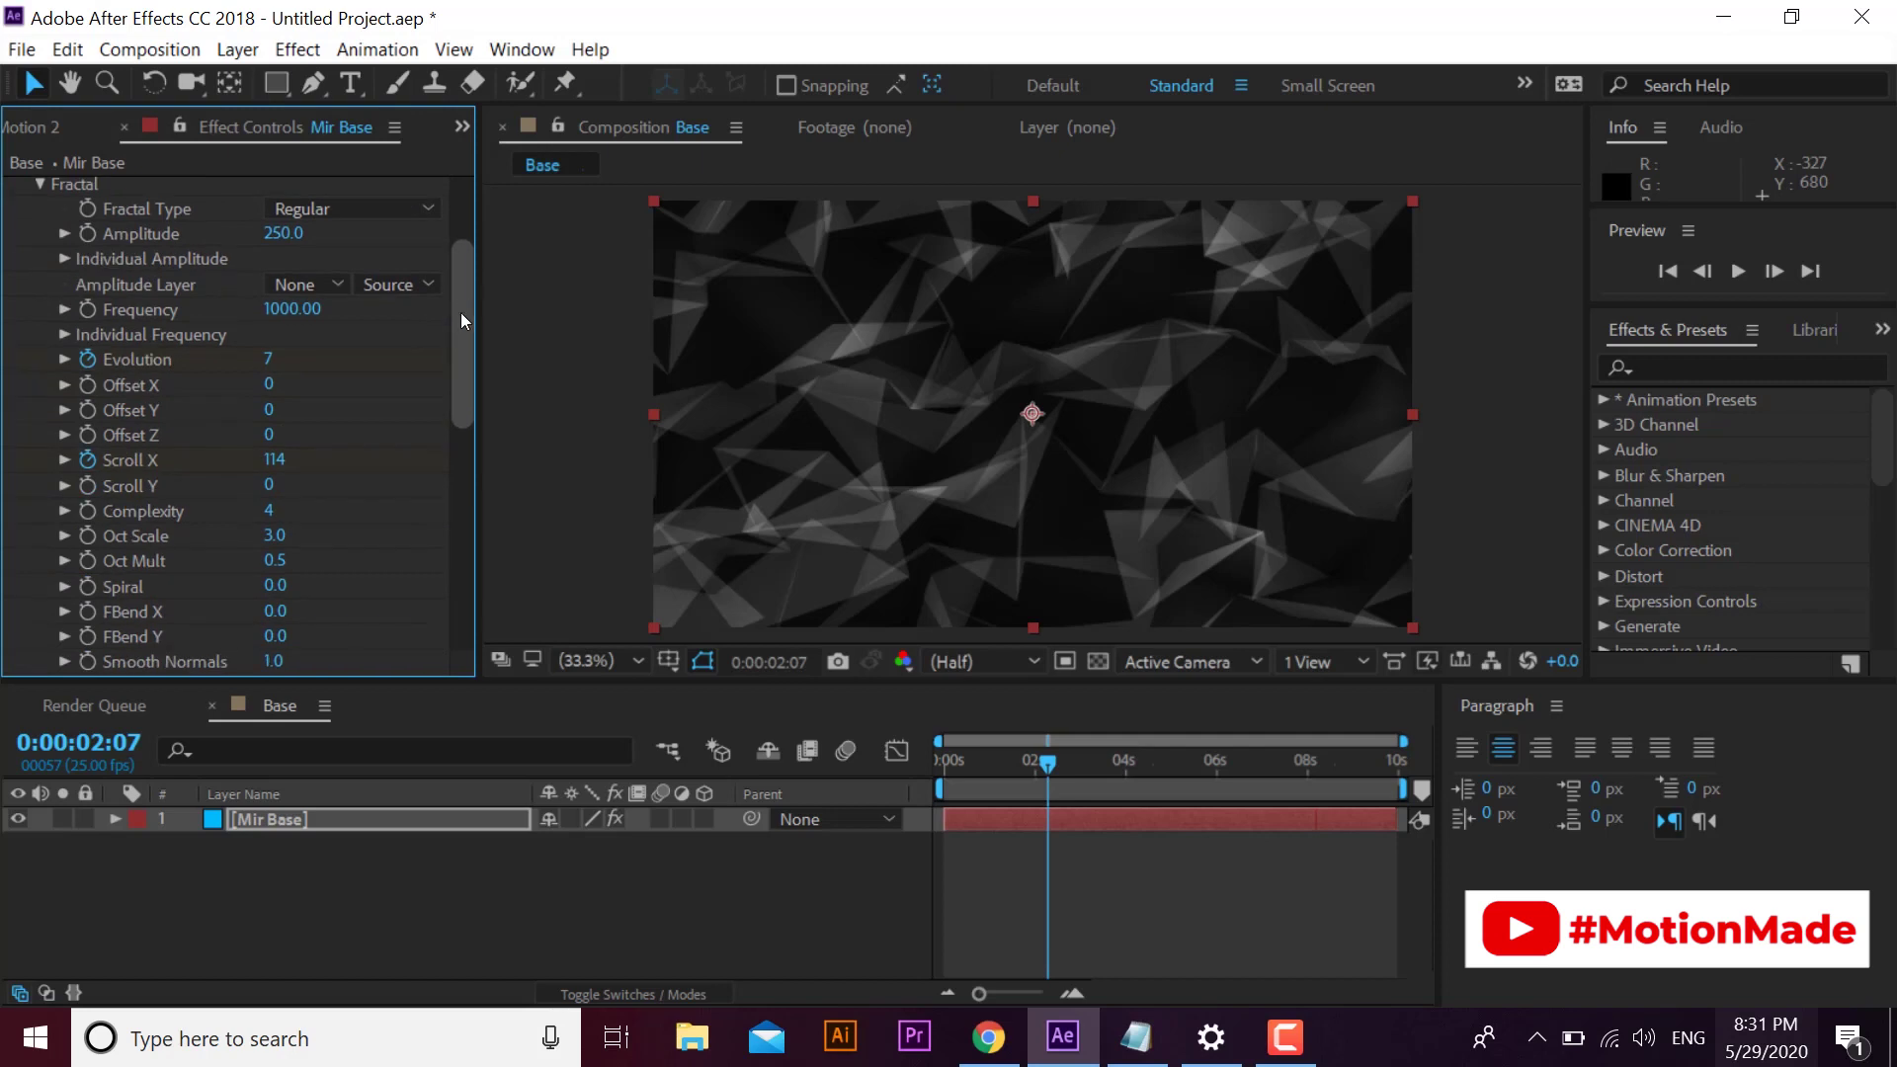
left_click(1069, 762)
left_click_drag(1109, 761, 980, 761)
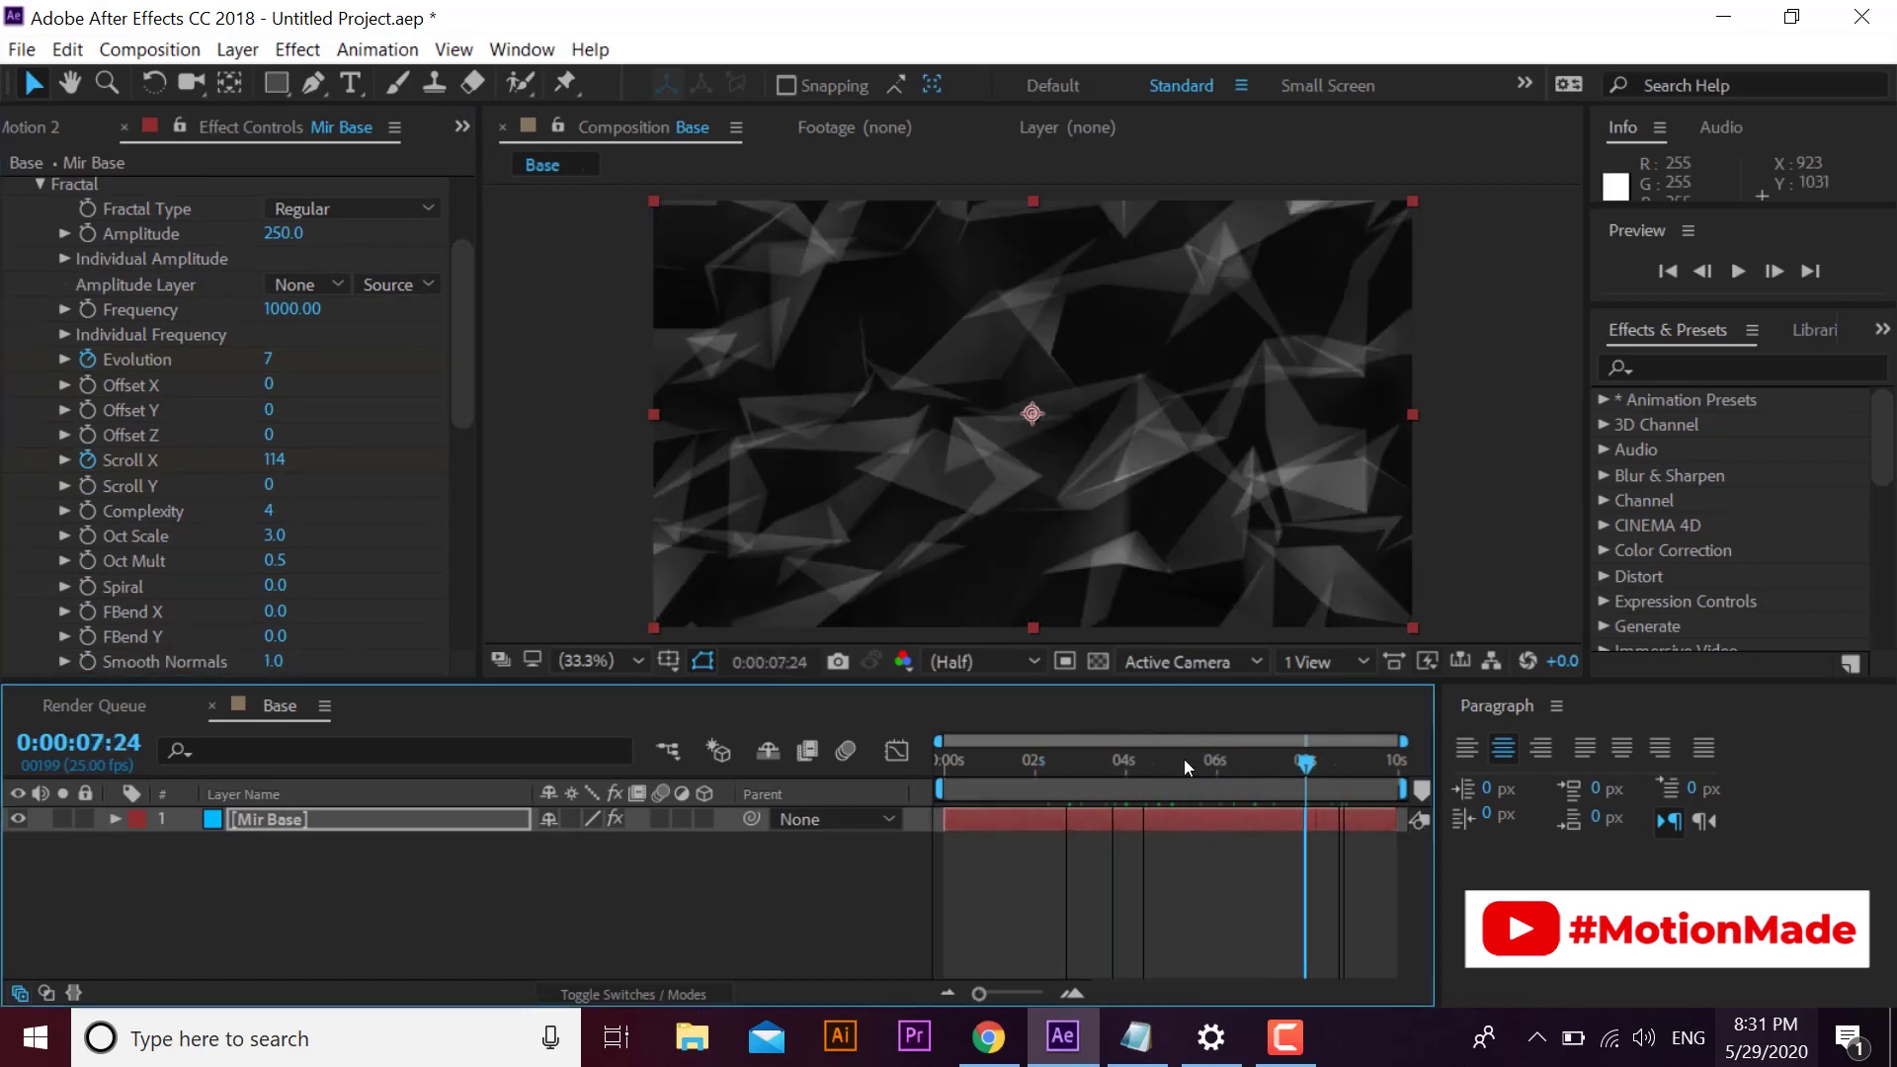
scroll(31, 377, "up", 5)
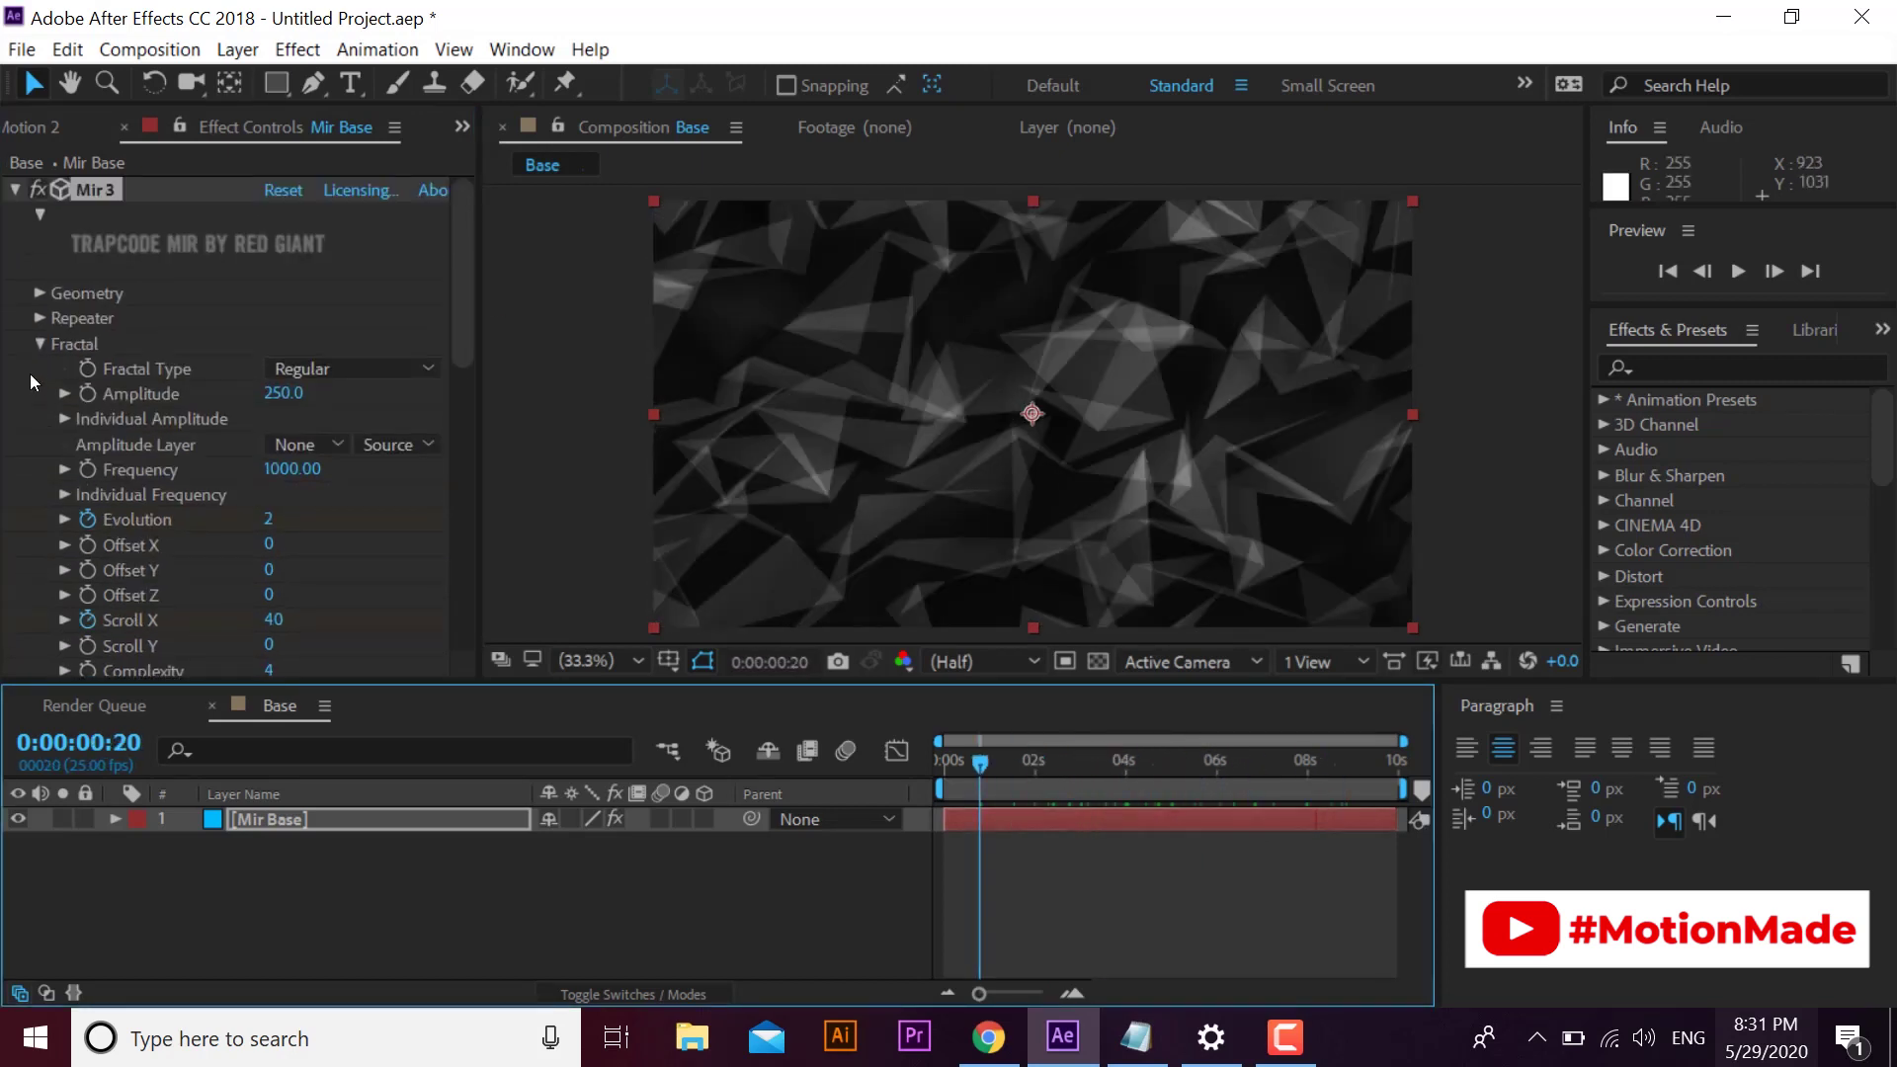
- Collapse the Mir 3 settings and duplicate the Mir Base layer
left_click(42, 337)
left_click(17, 189)
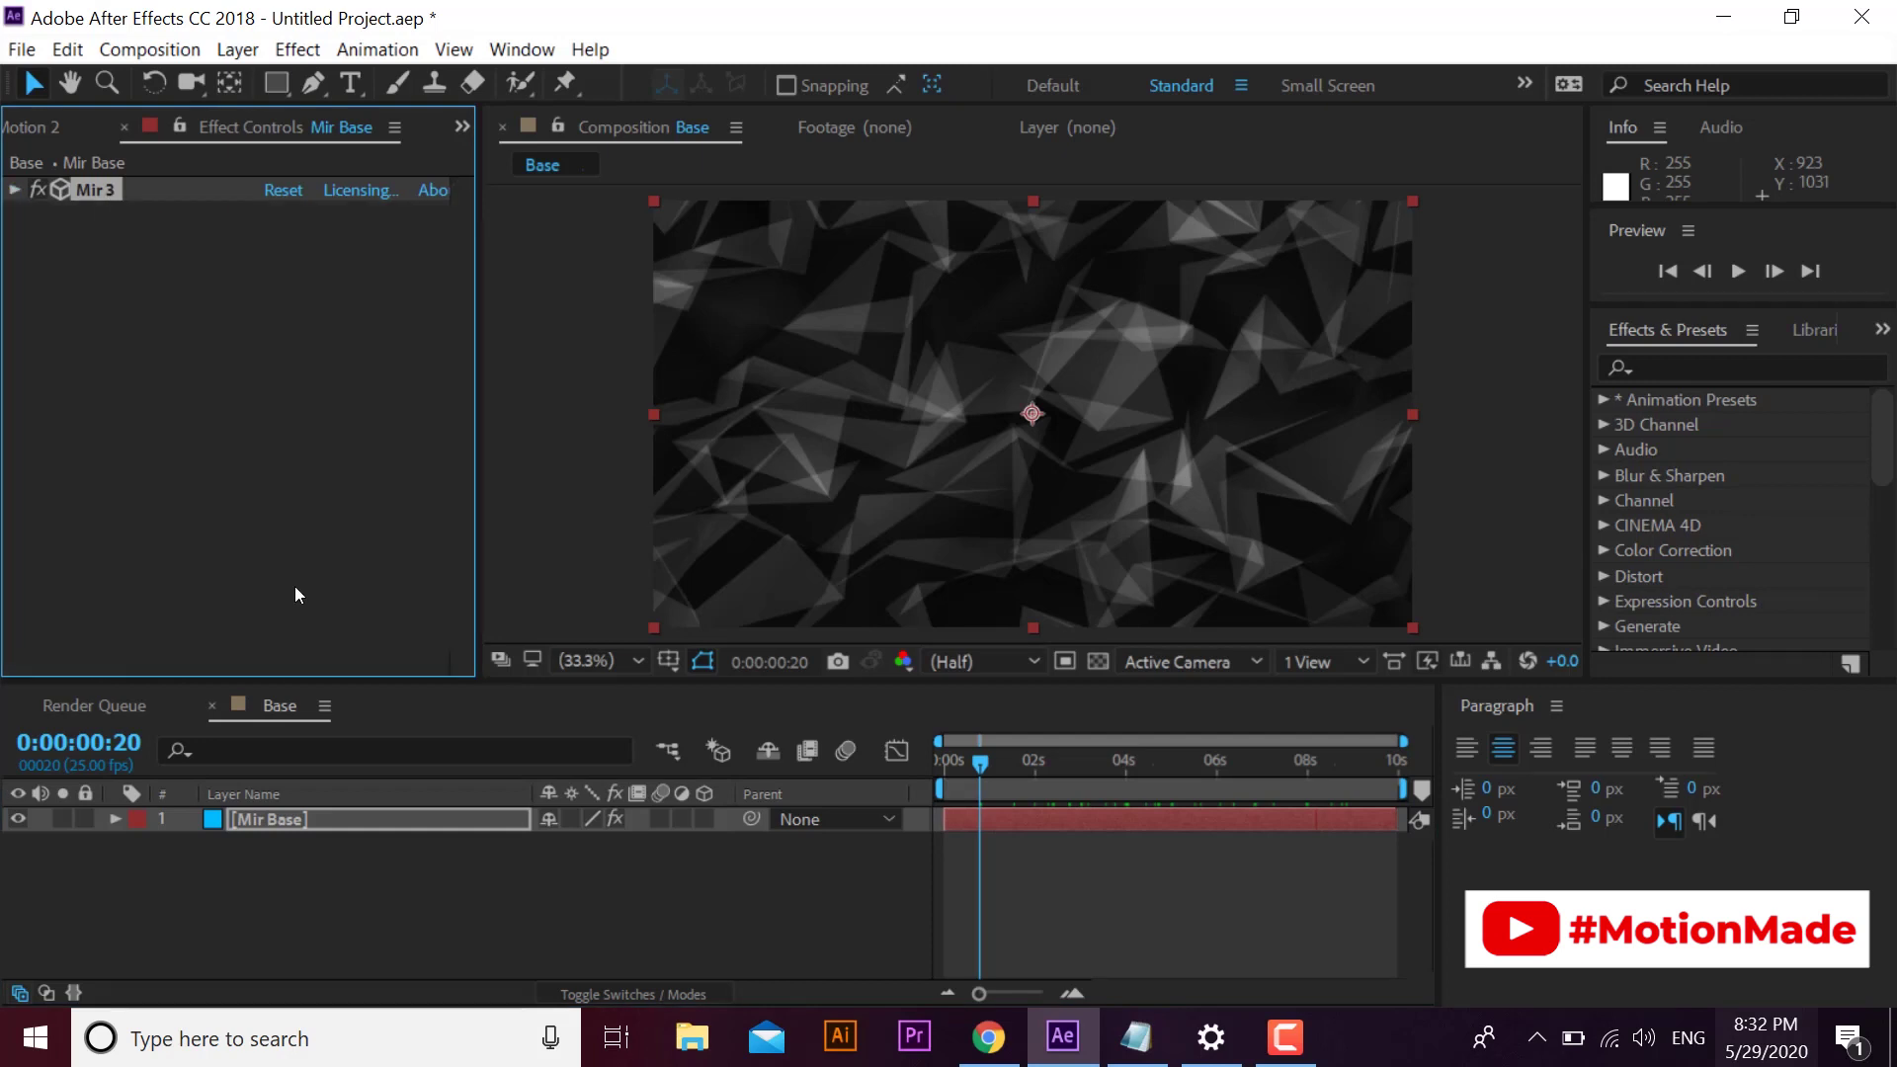
left_click(337, 887)
left_click(69, 49)
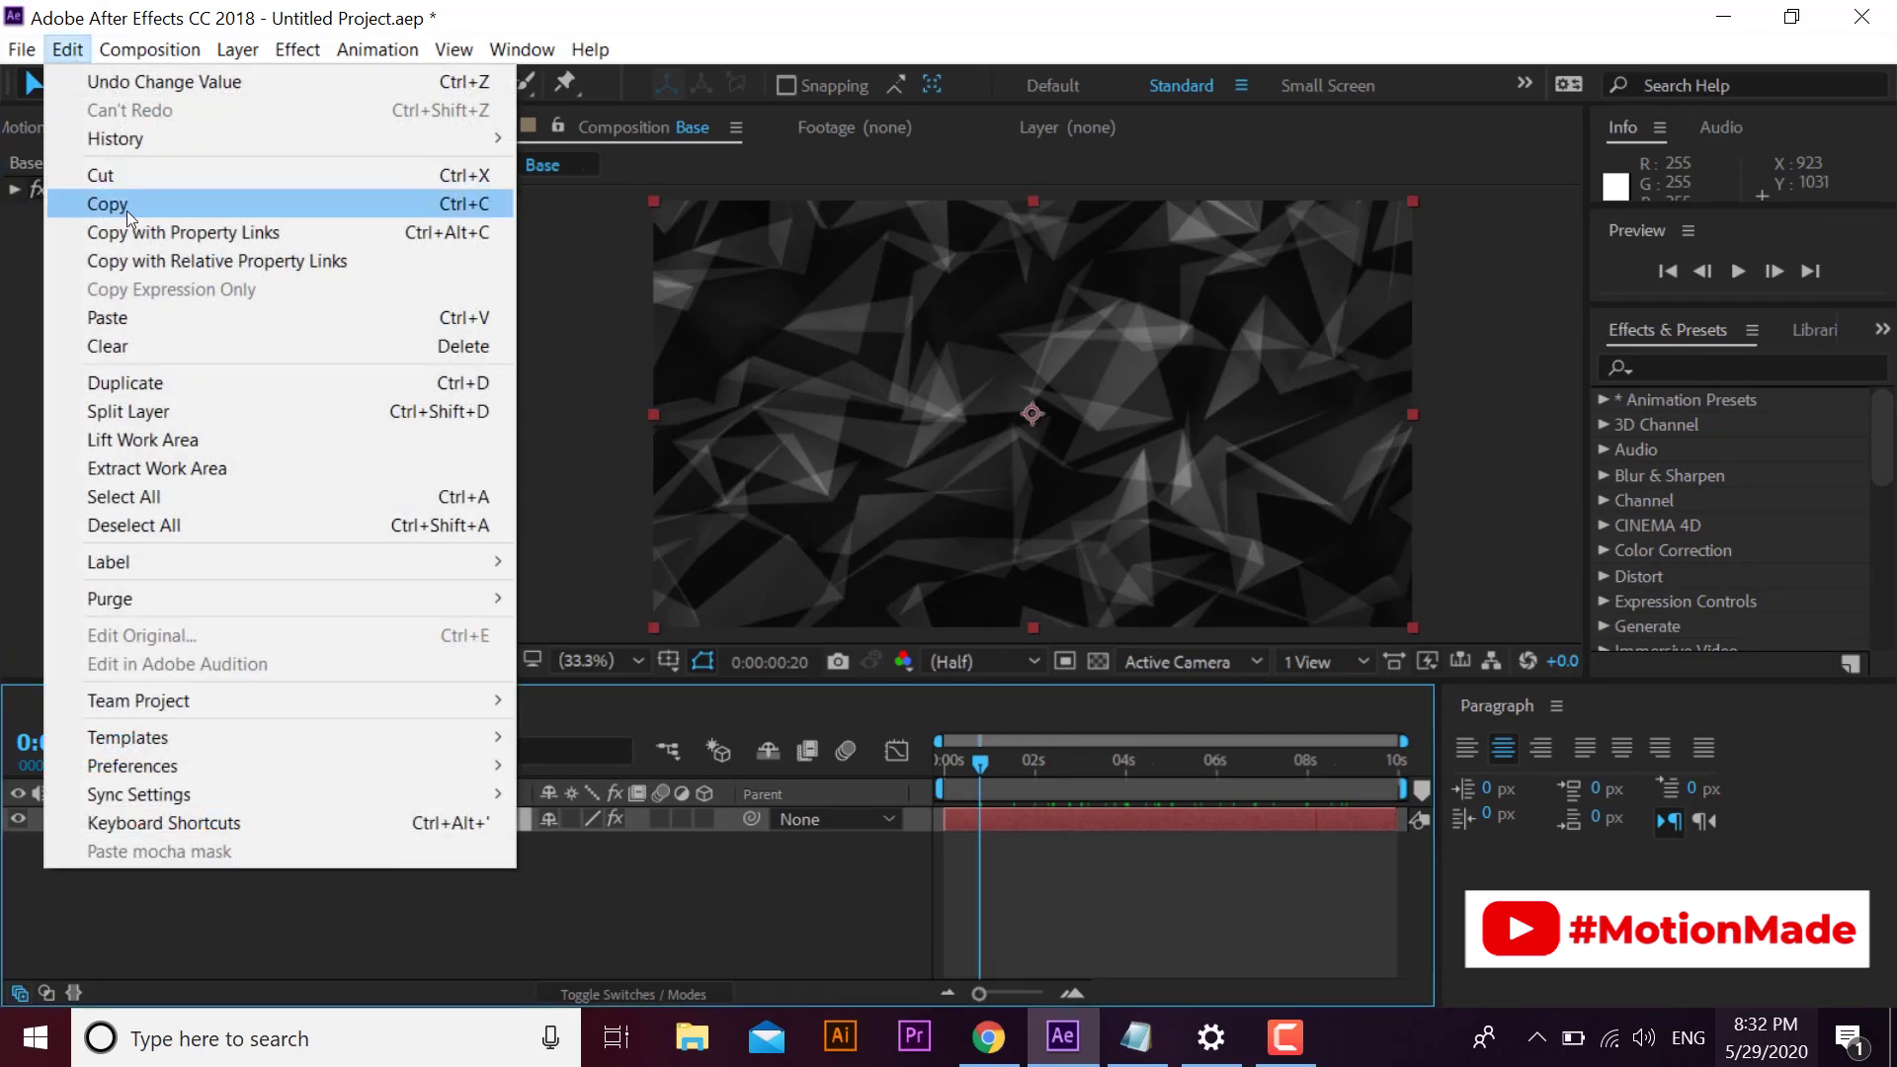
left_click(125, 382)
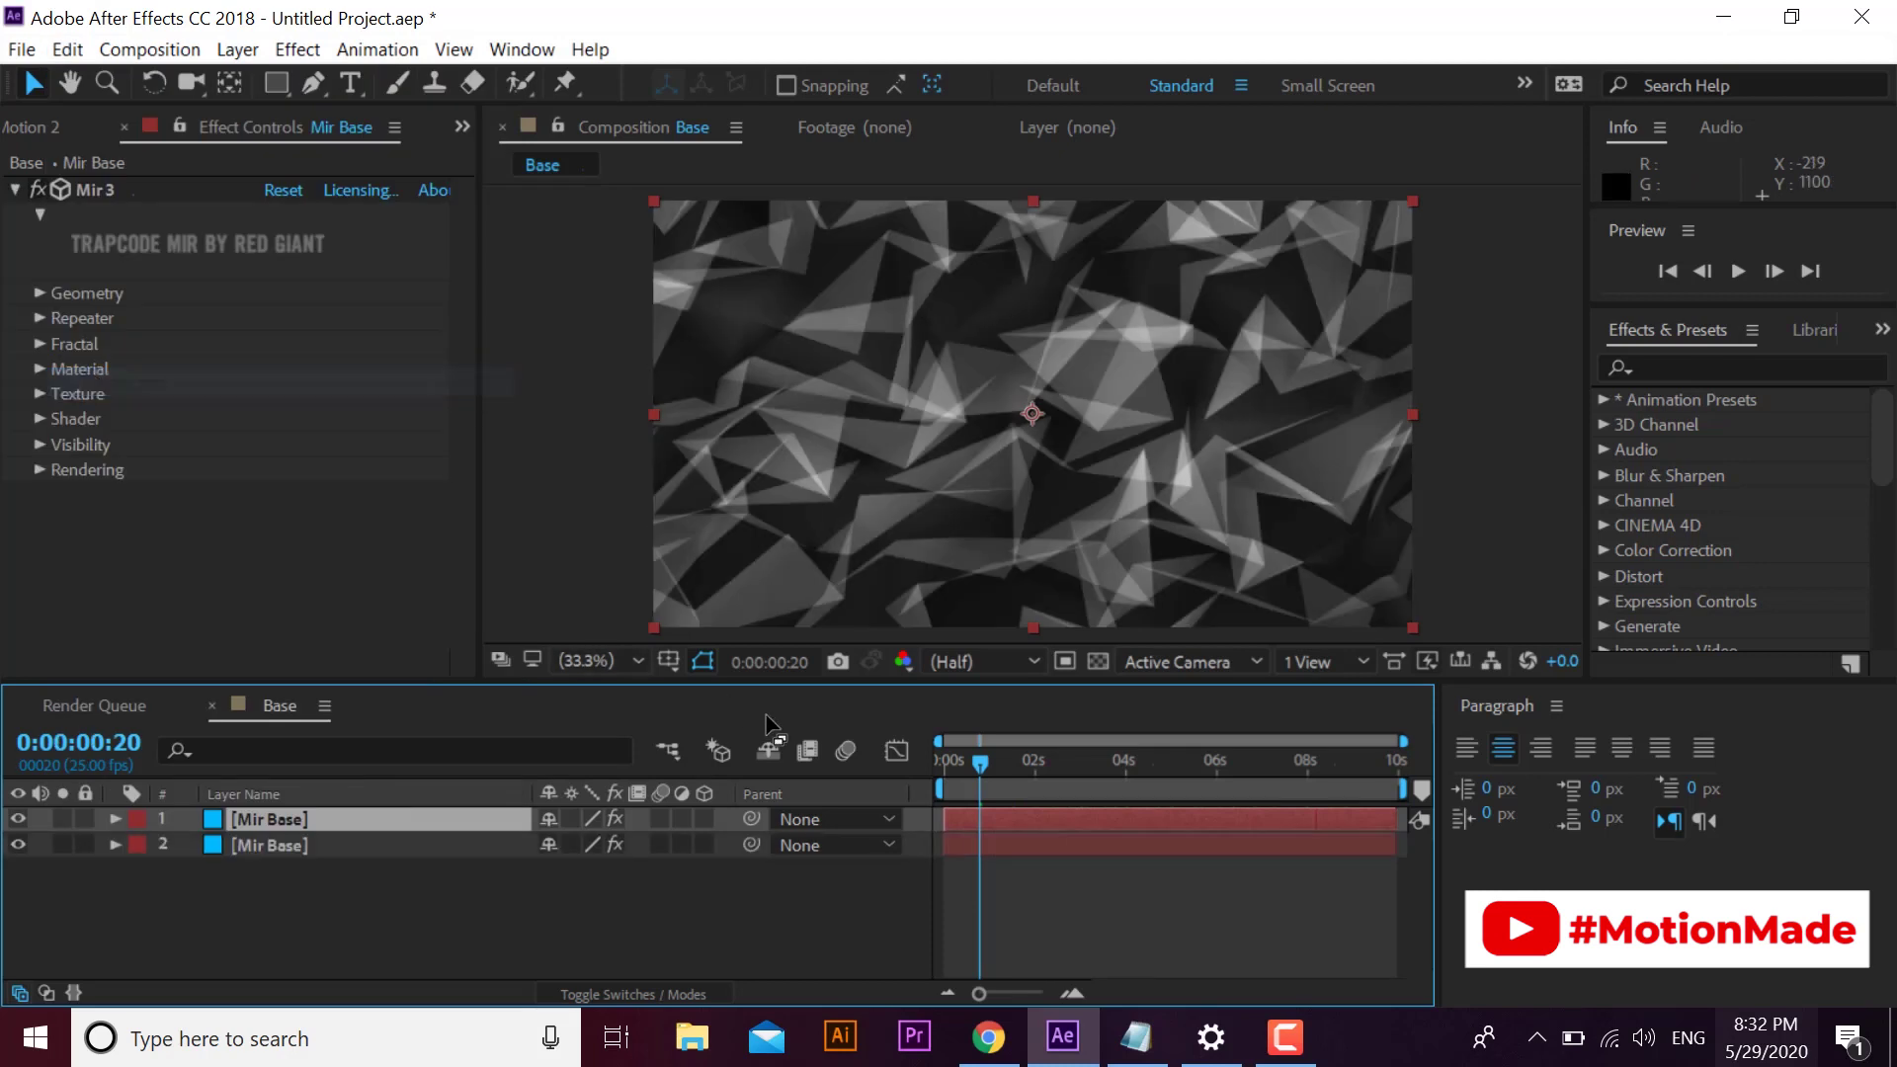
- Rename the top duplicate layer to 'Wireframe'
right_click(366, 841)
left_click(240, 887)
left_click(247, 822)
right_click(248, 822)
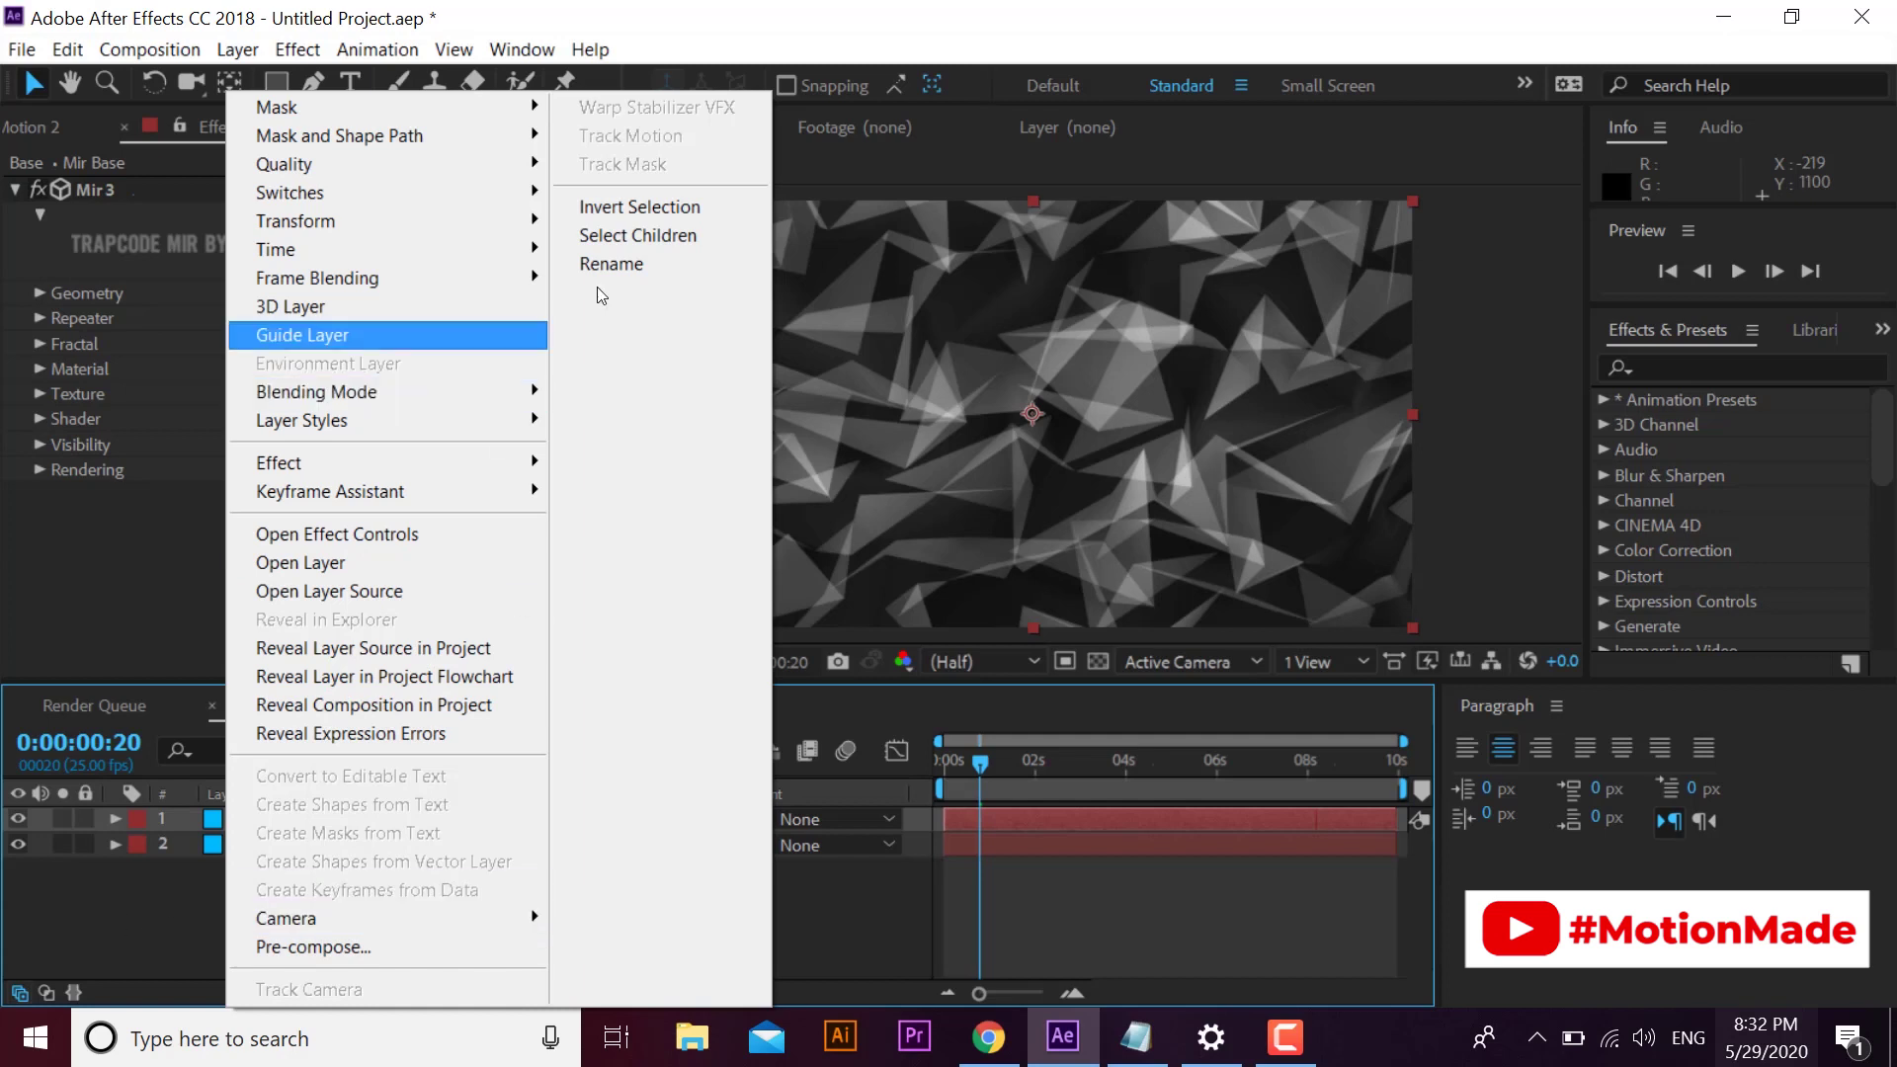
left_click(630, 268)
type("Wireframe")
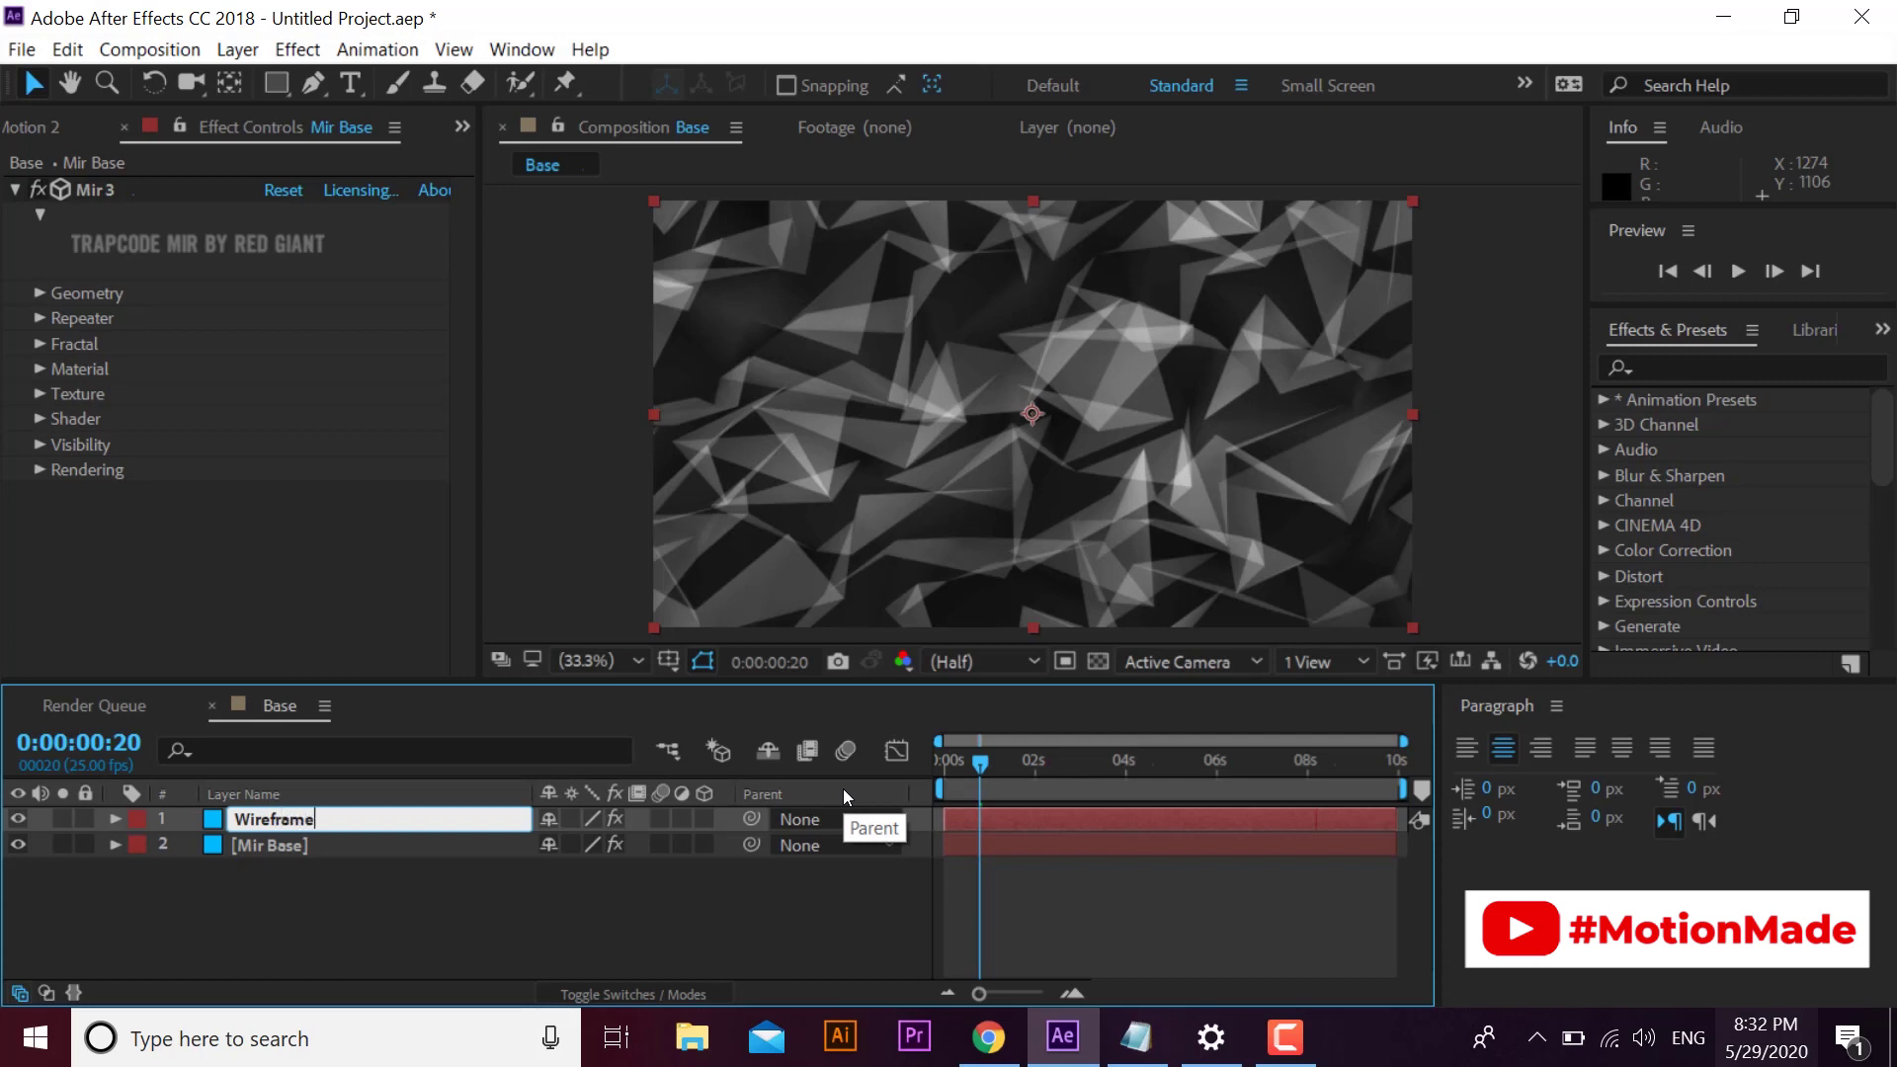
key("Return")
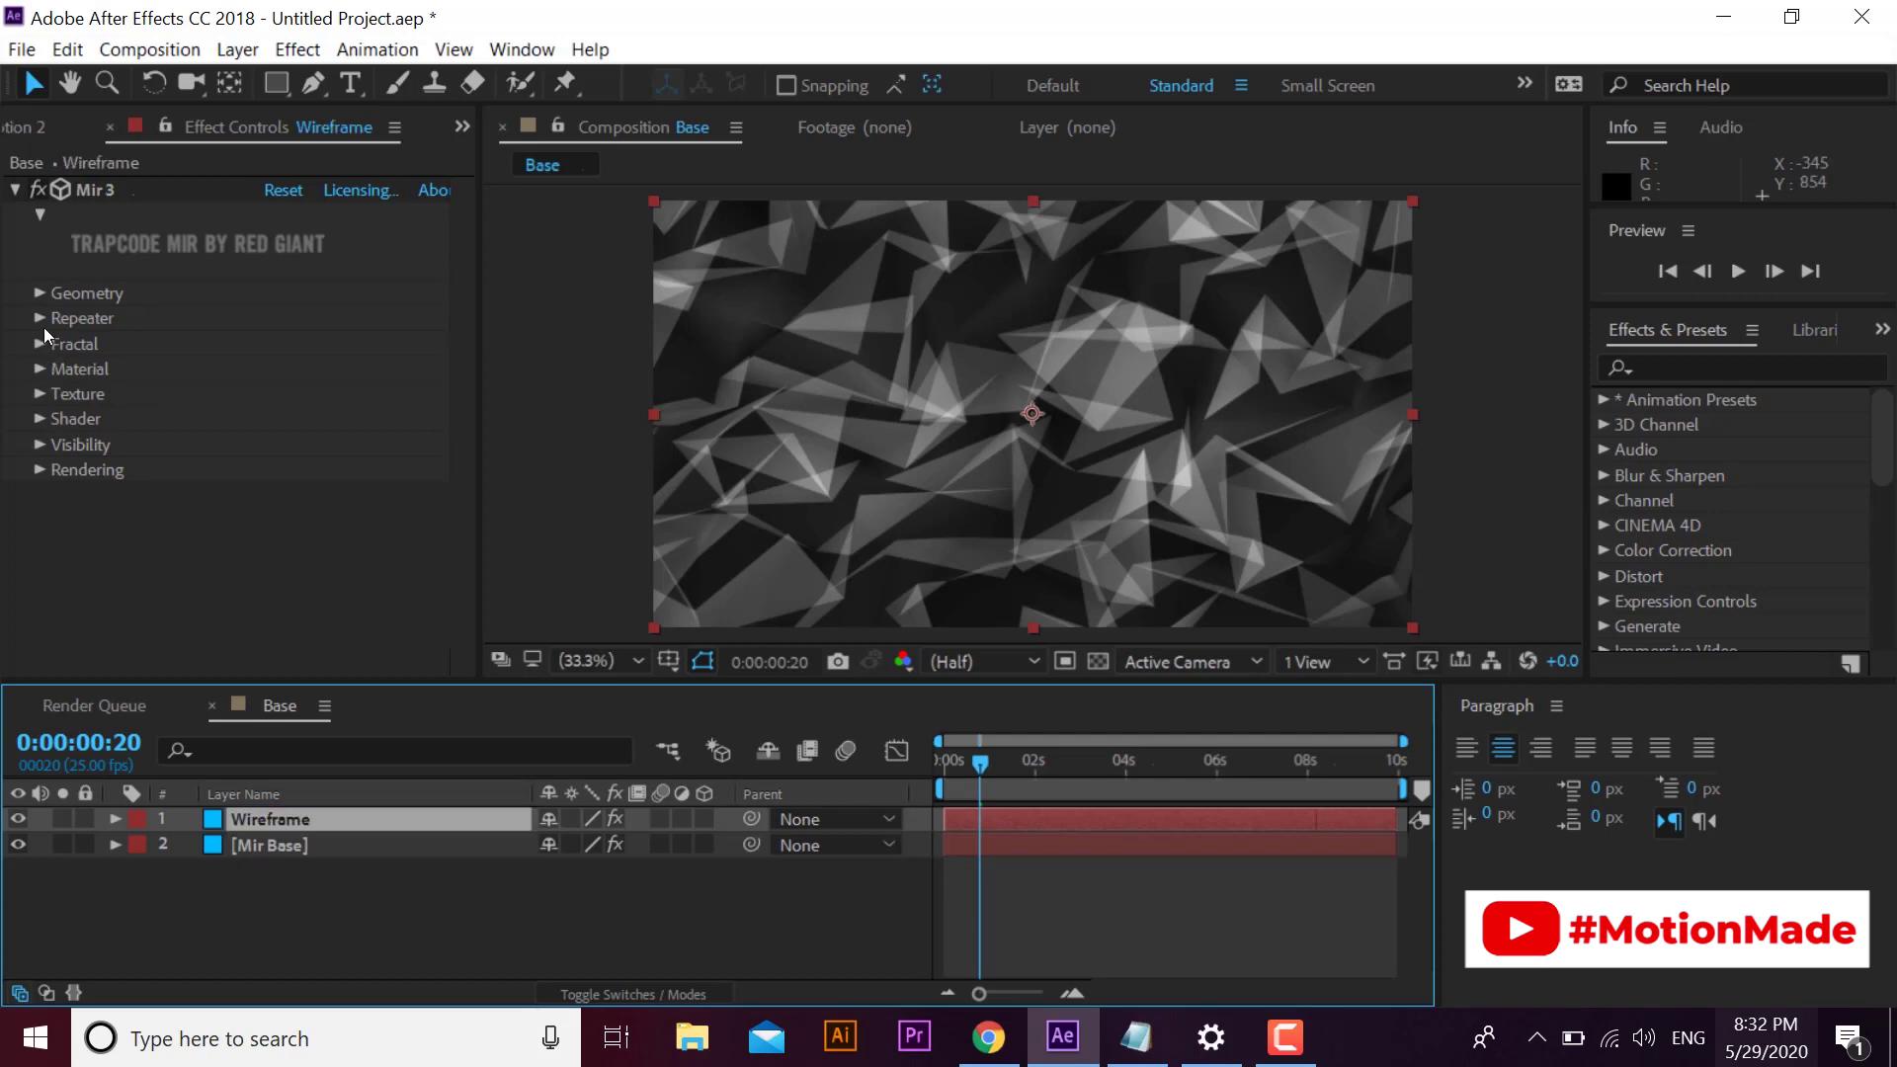
- Set Wireframe's Mir Shader to draw Wireframe lines with line size 4.0
left_click(34, 417)
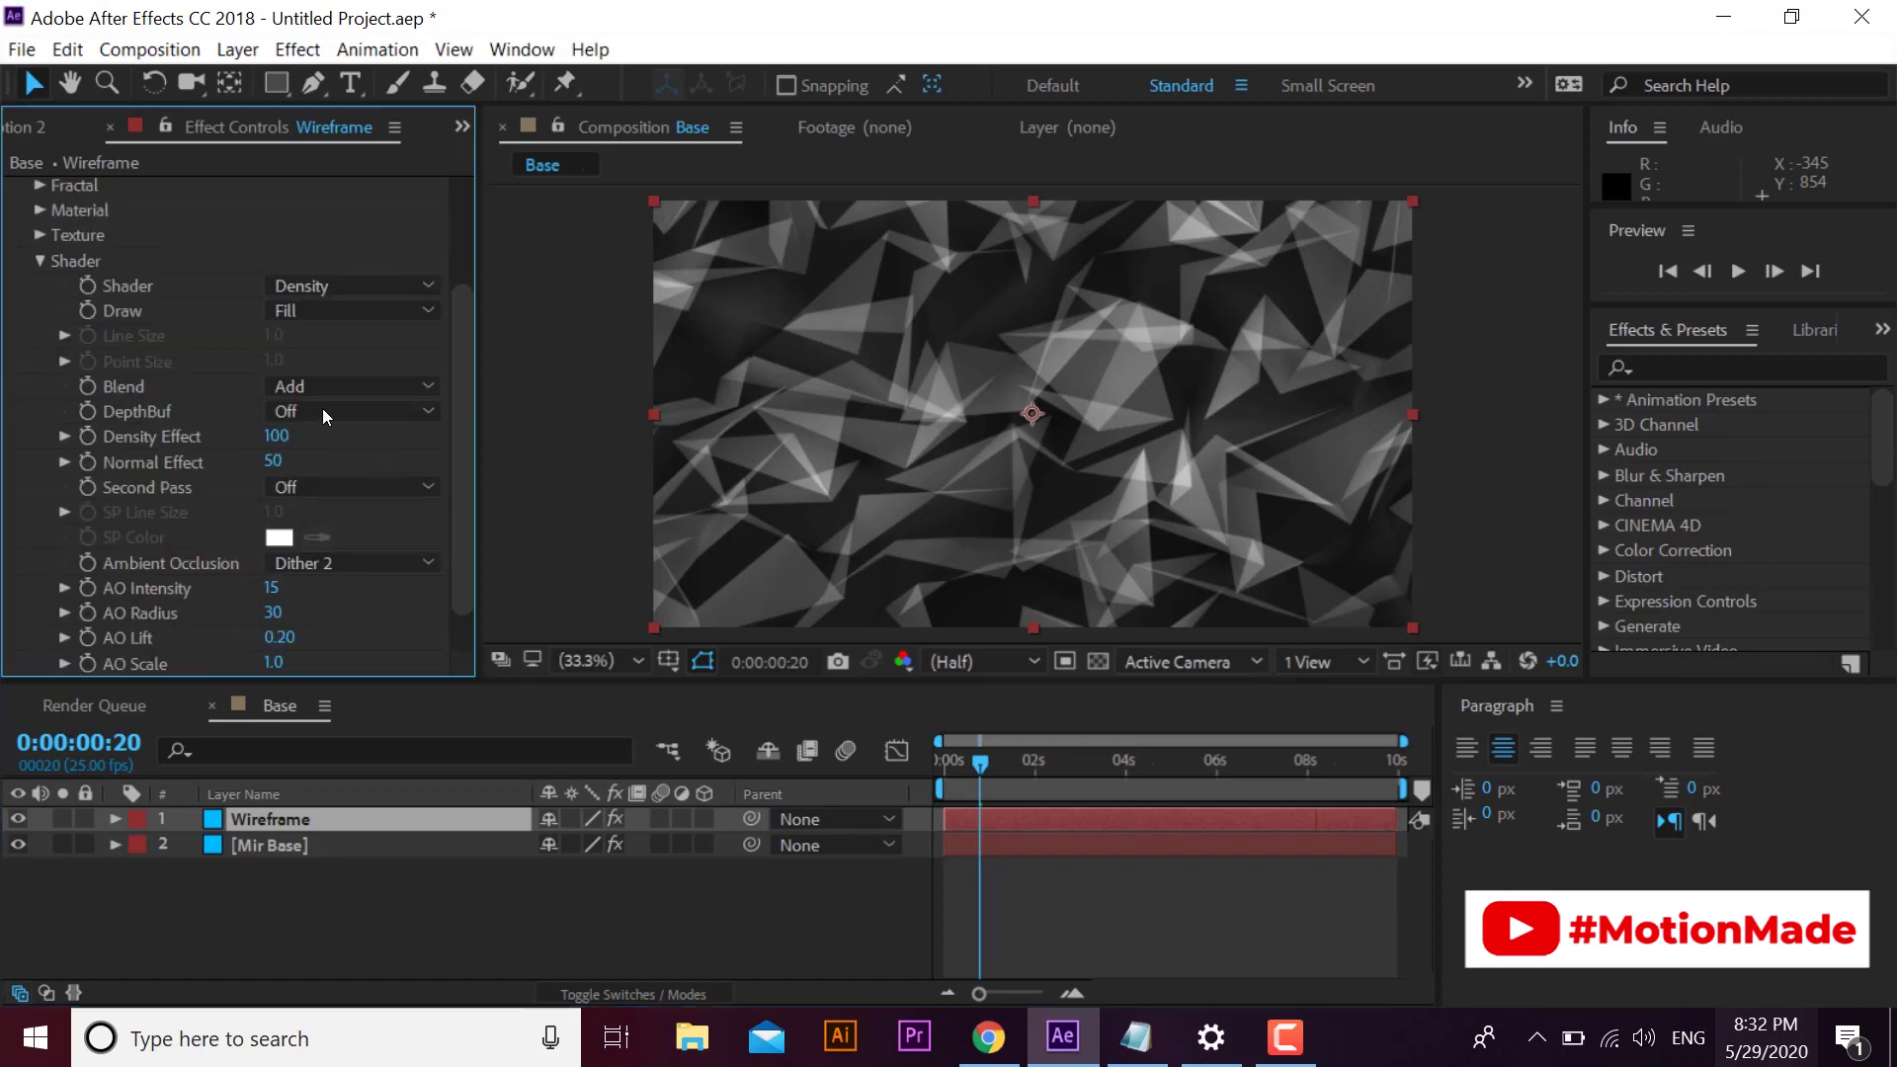
left_click(343, 282)
left_click(354, 310)
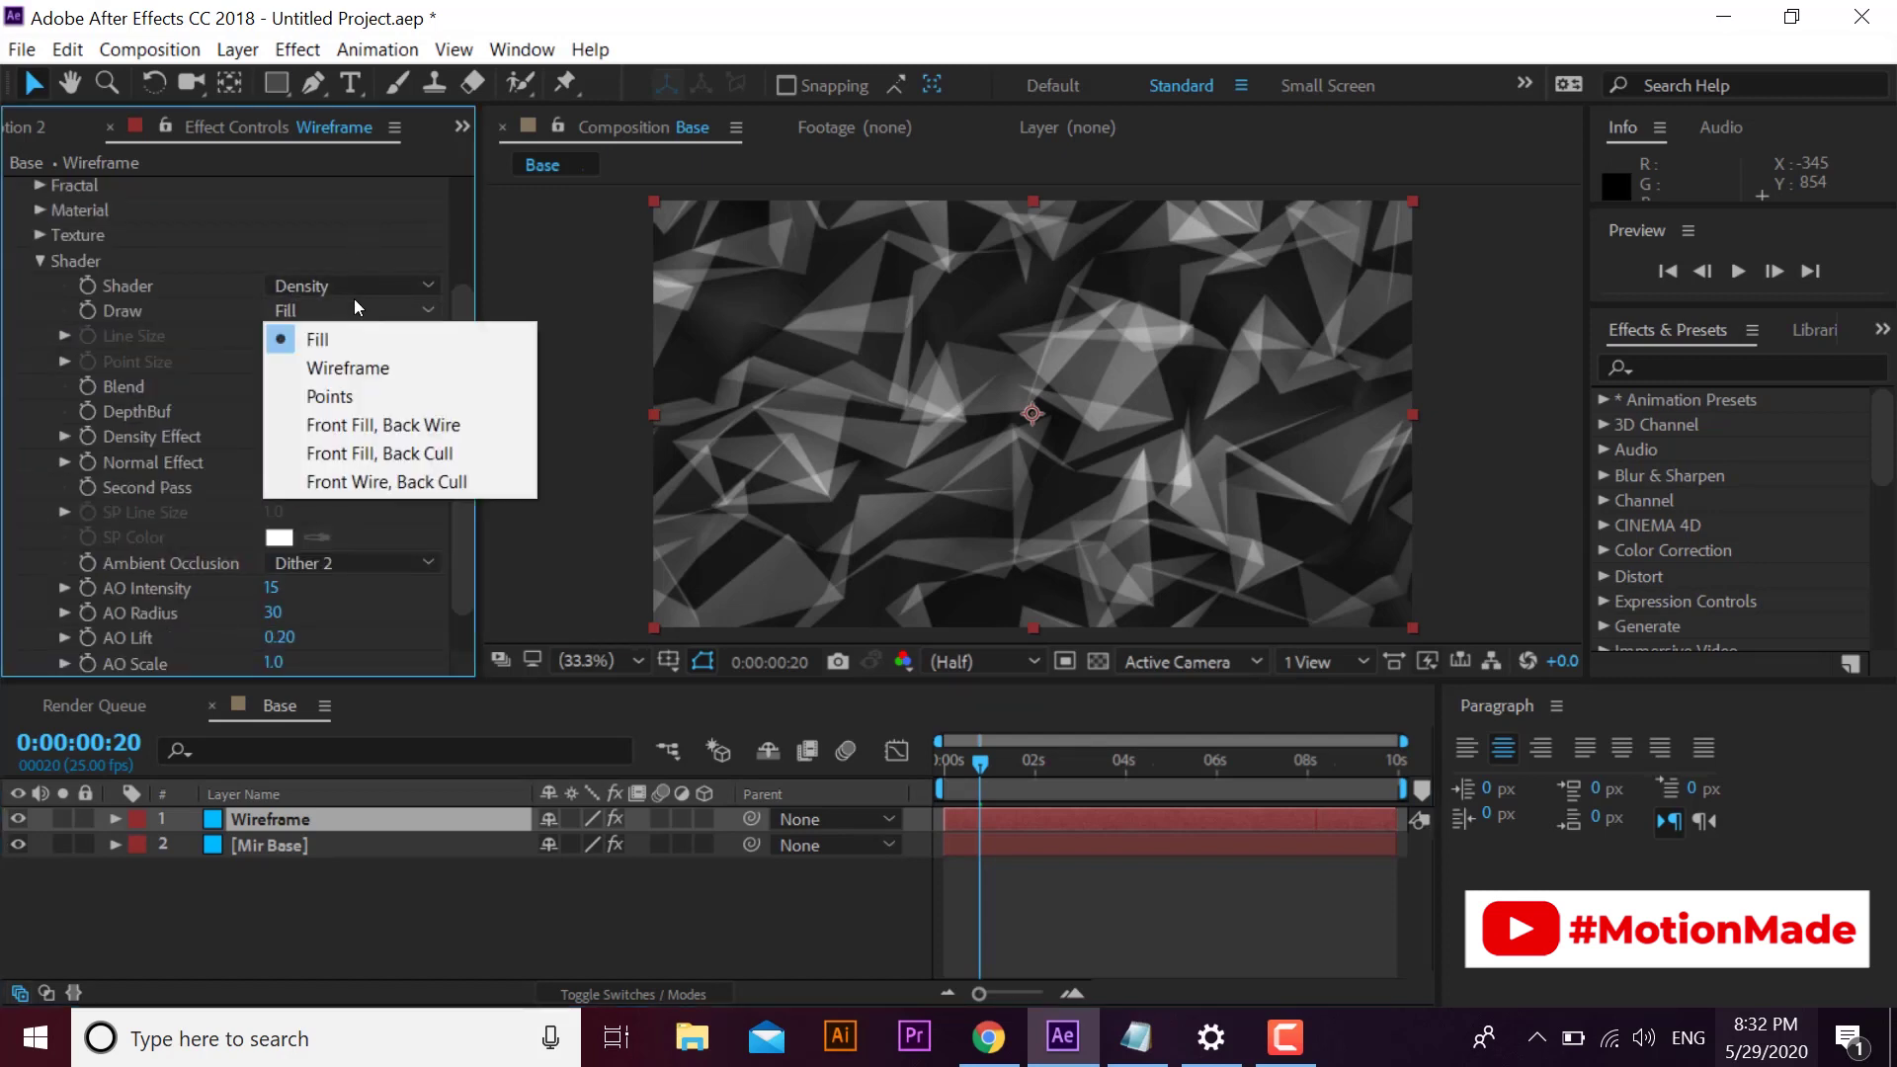
left_click(341, 359)
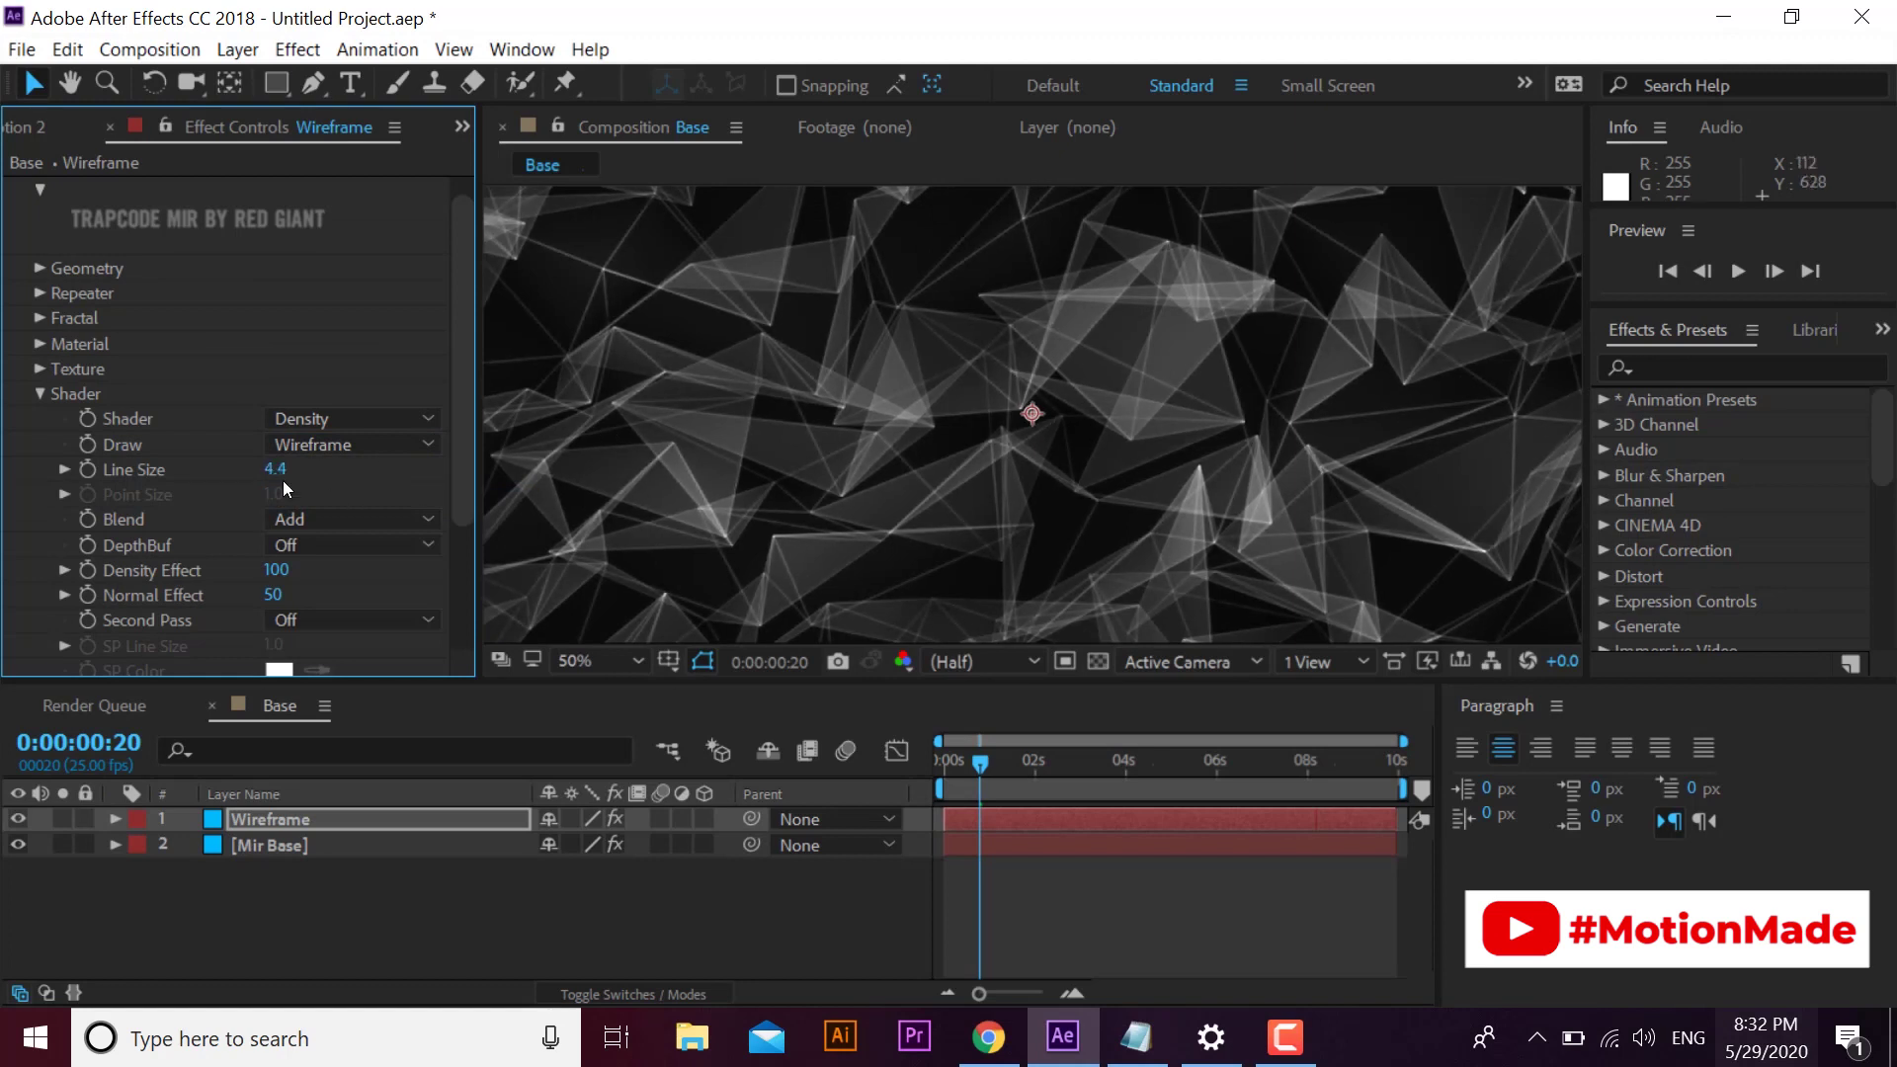
left_click(274, 469)
type("4")
key("Return")
scroll(339, 345, "down", 3)
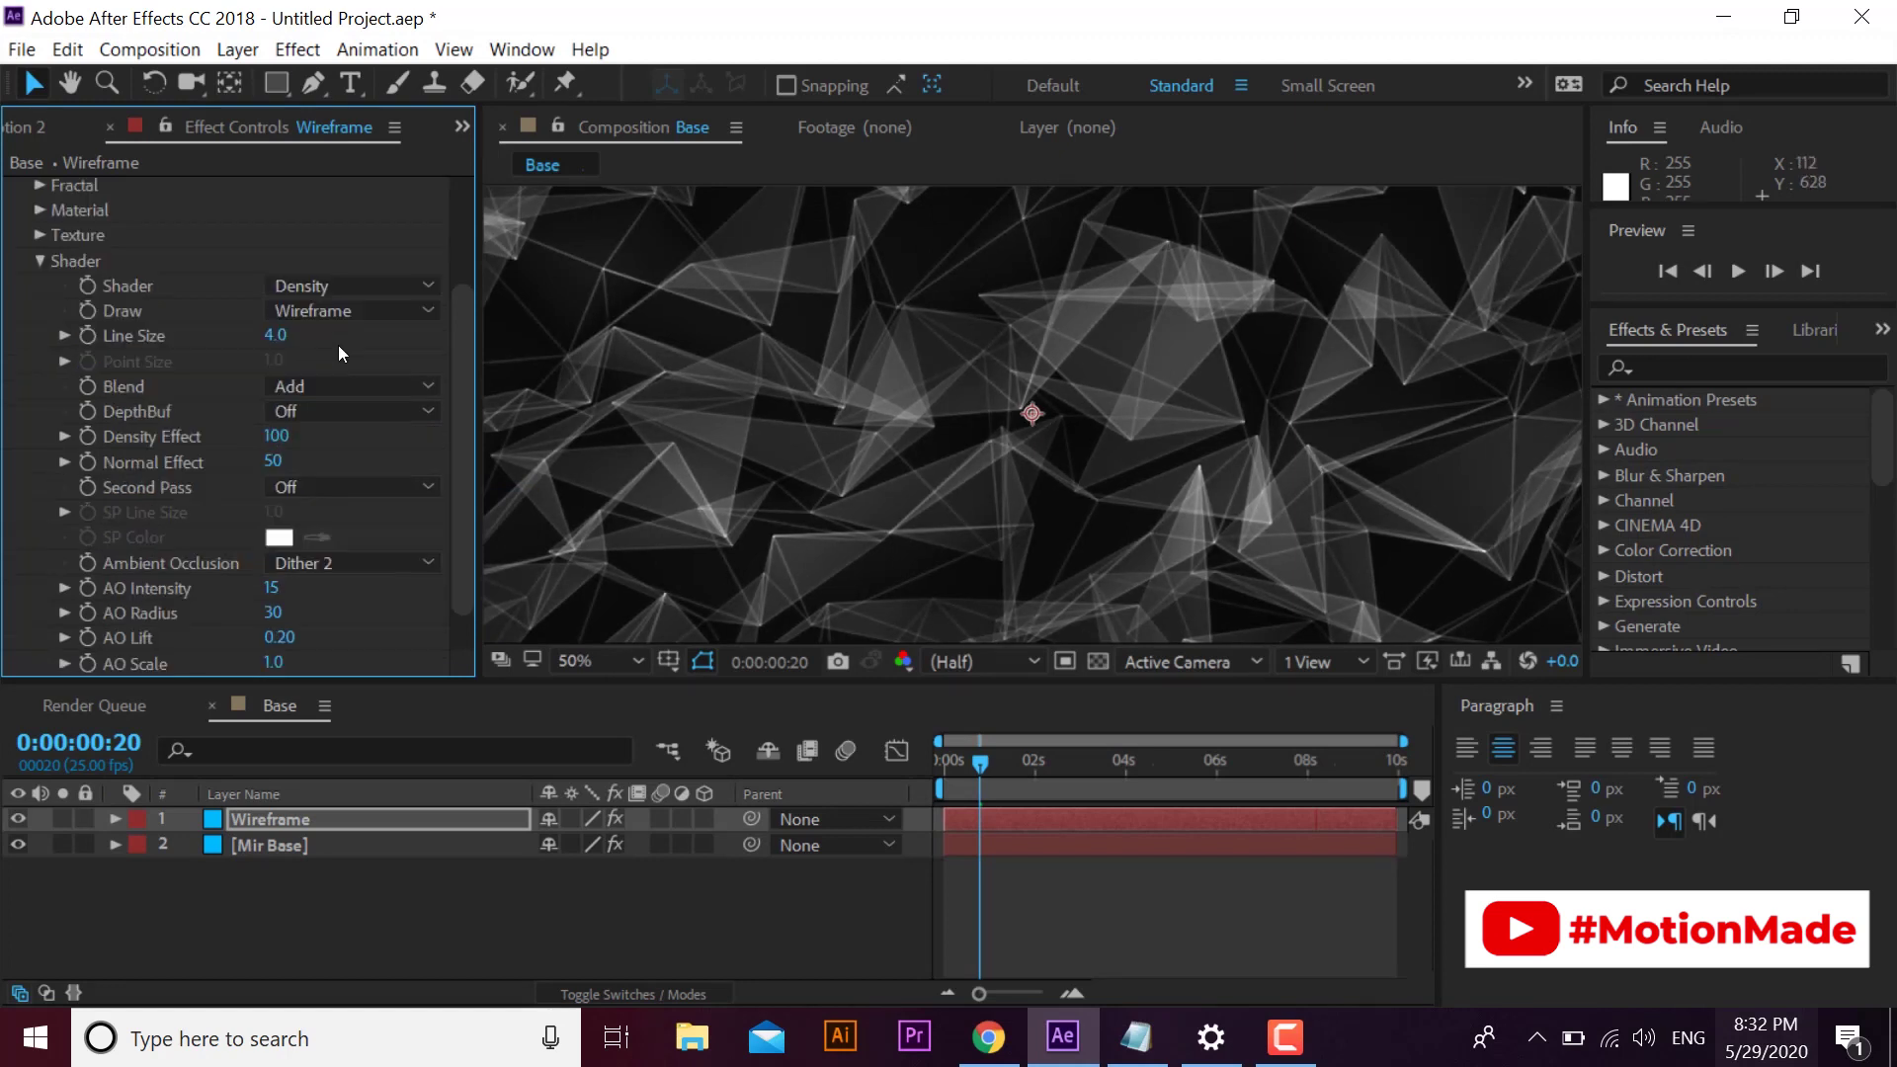
- Switch the Wireframe blend mode to Normal and collapse the Shader group
left_click(364, 388)
left_click(336, 443)
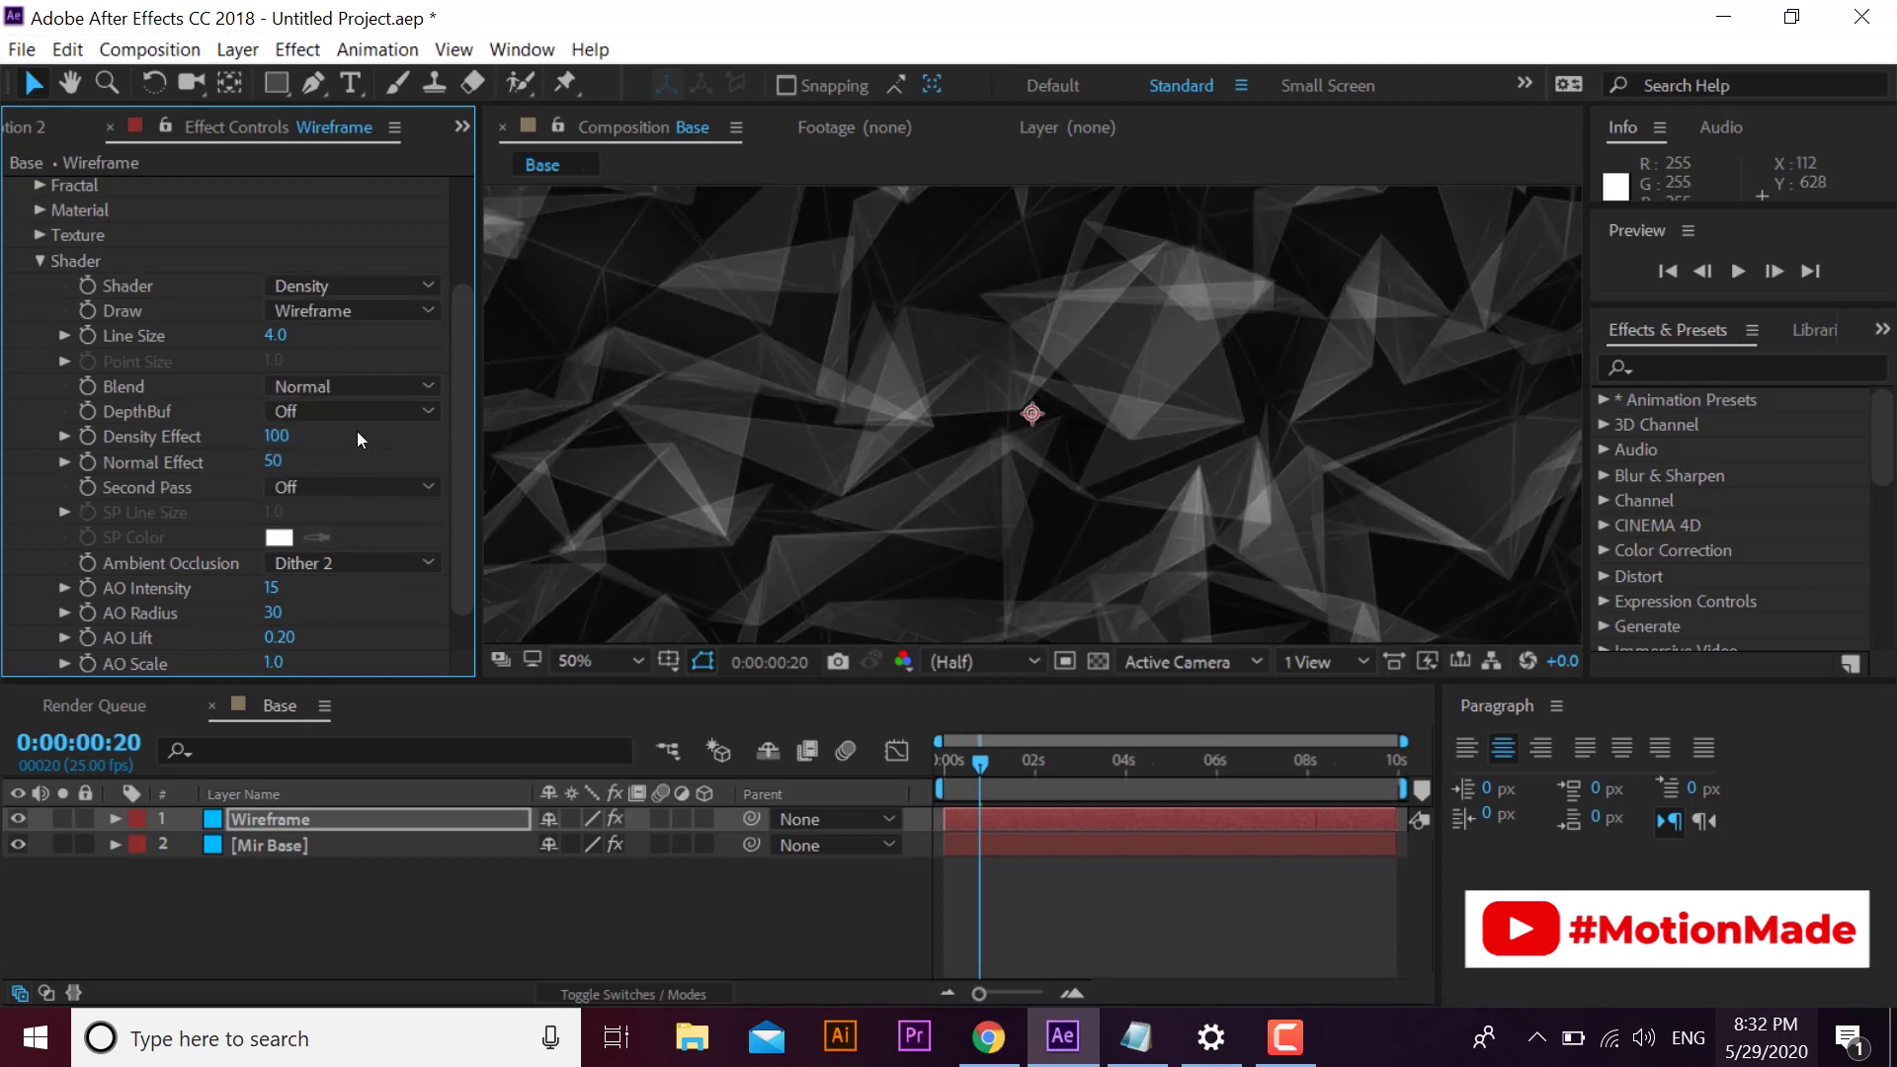
scroll(1207, 455, "down", 3)
scroll(1207, 455, "up", 2)
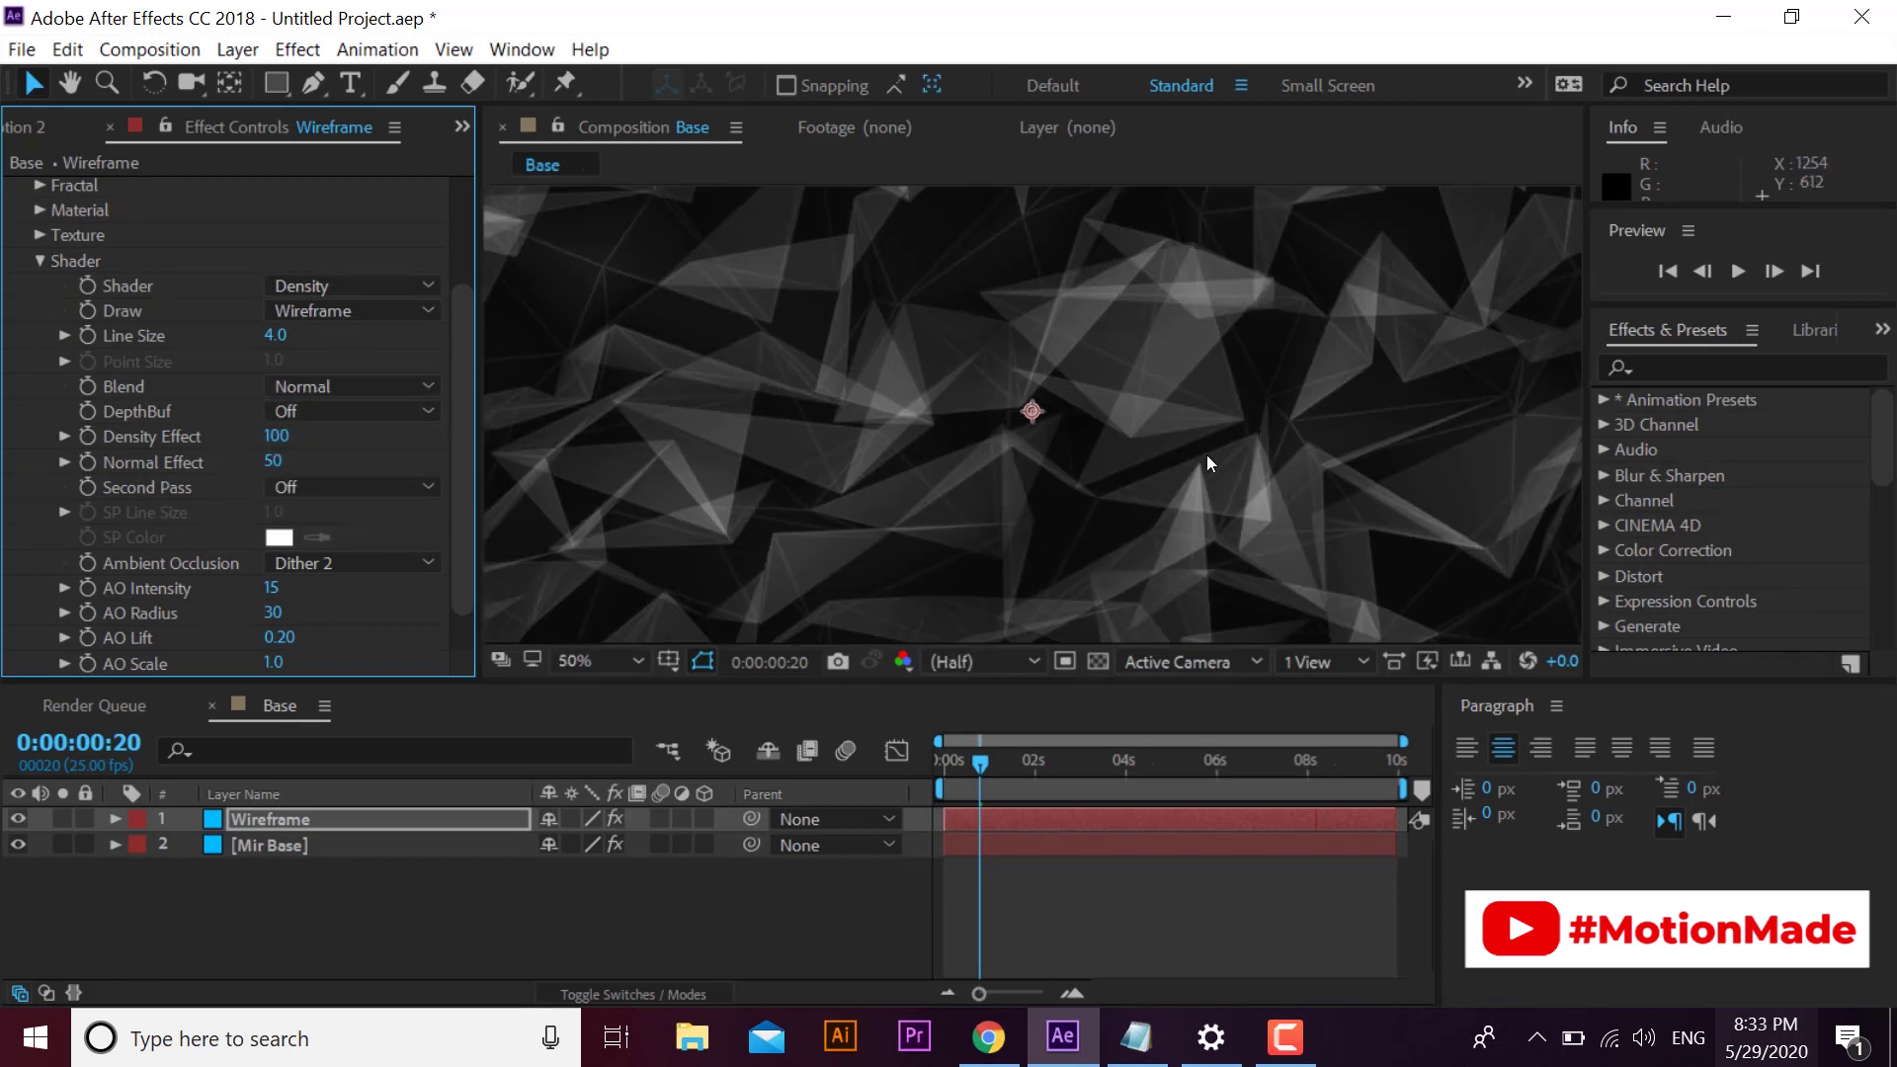
left_click(39, 262)
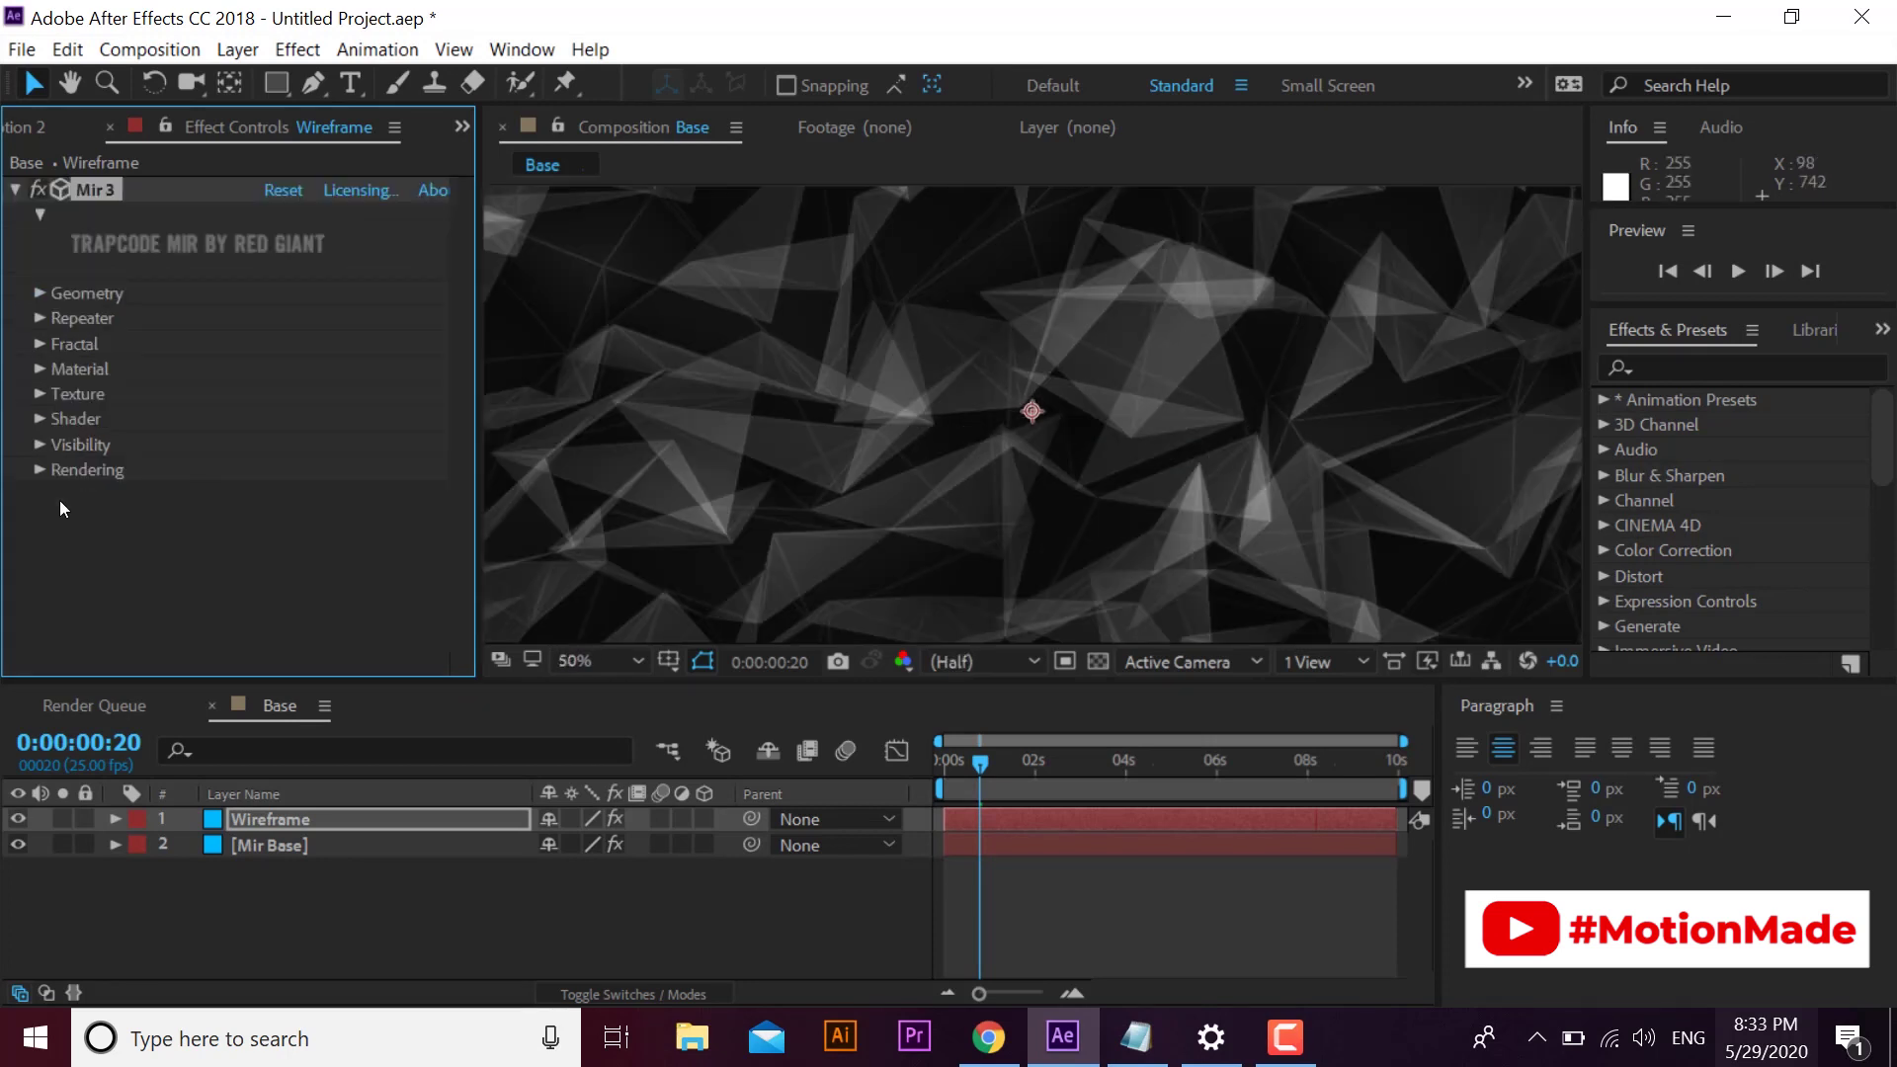
left_click(325, 814)
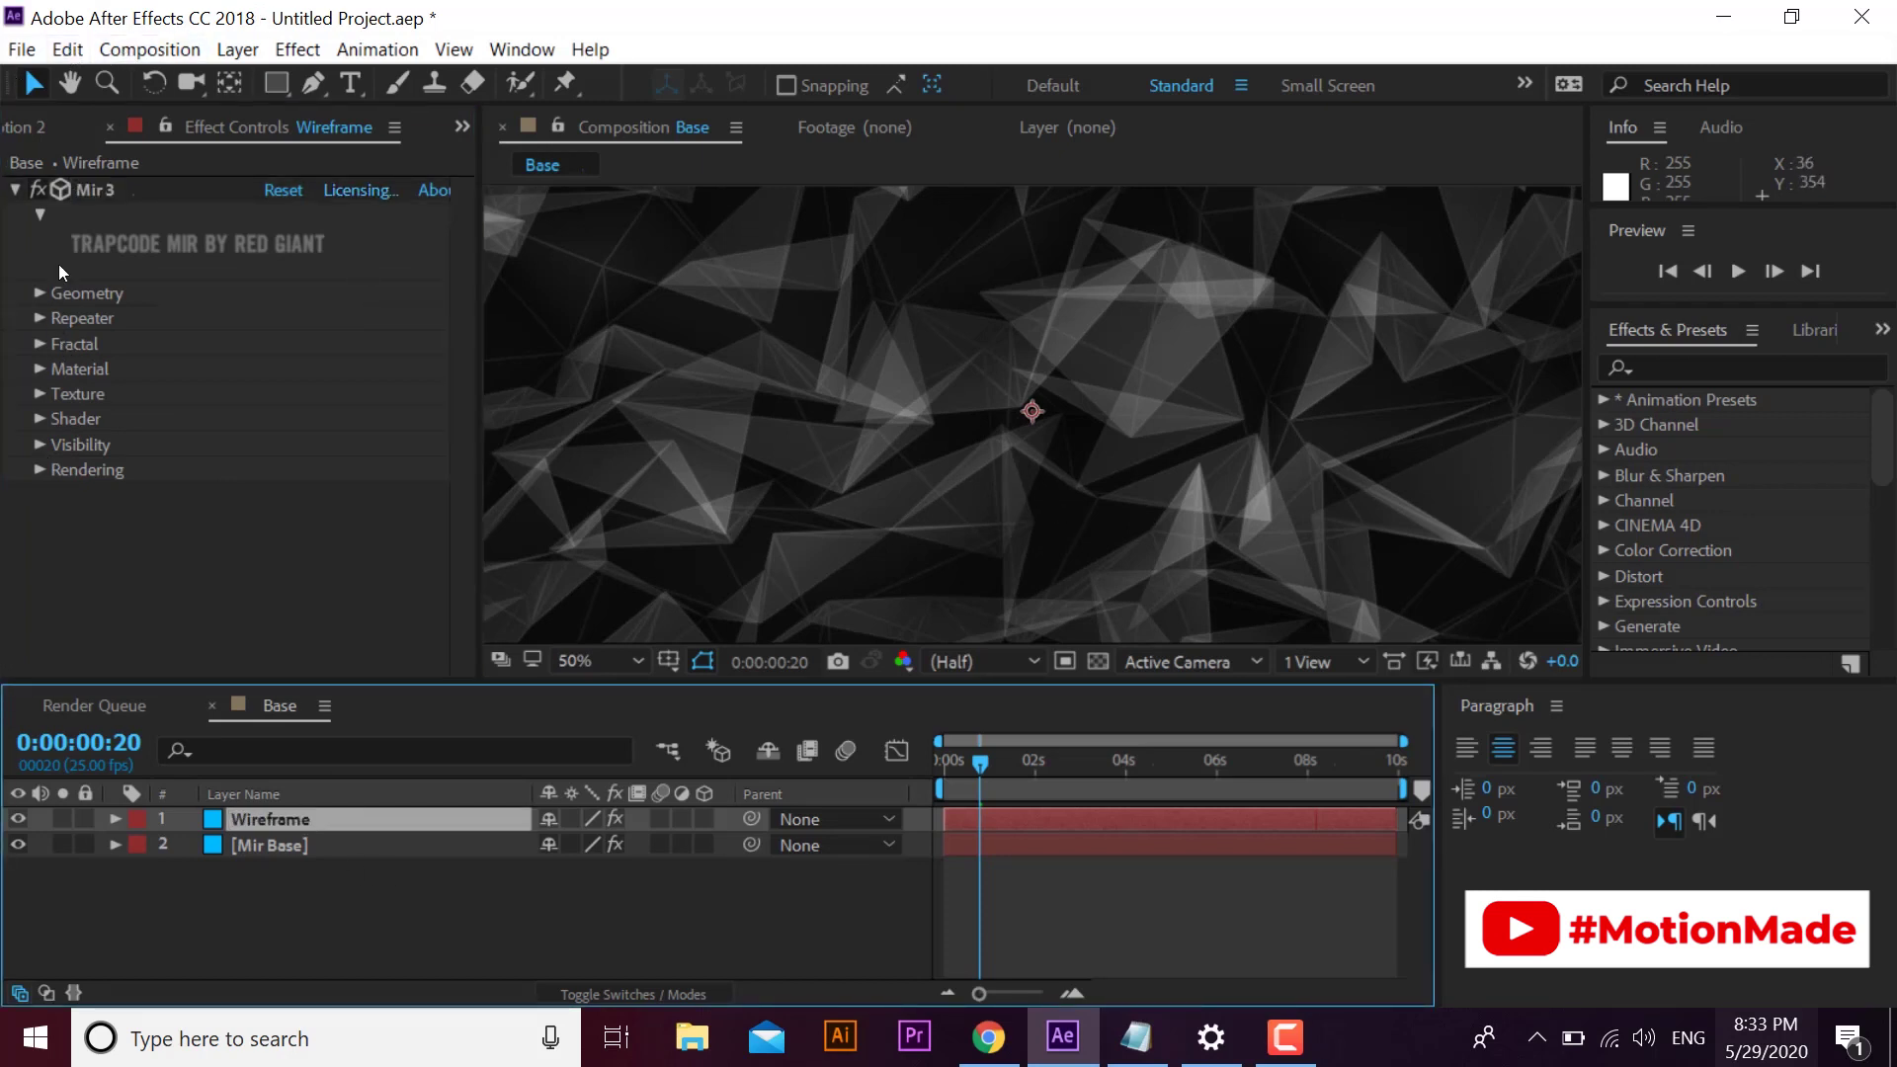
- Duplicate the Wireframe layer with Edit > Duplicate and rename Wireframe 2 to 'Dots'
left_click(68, 50)
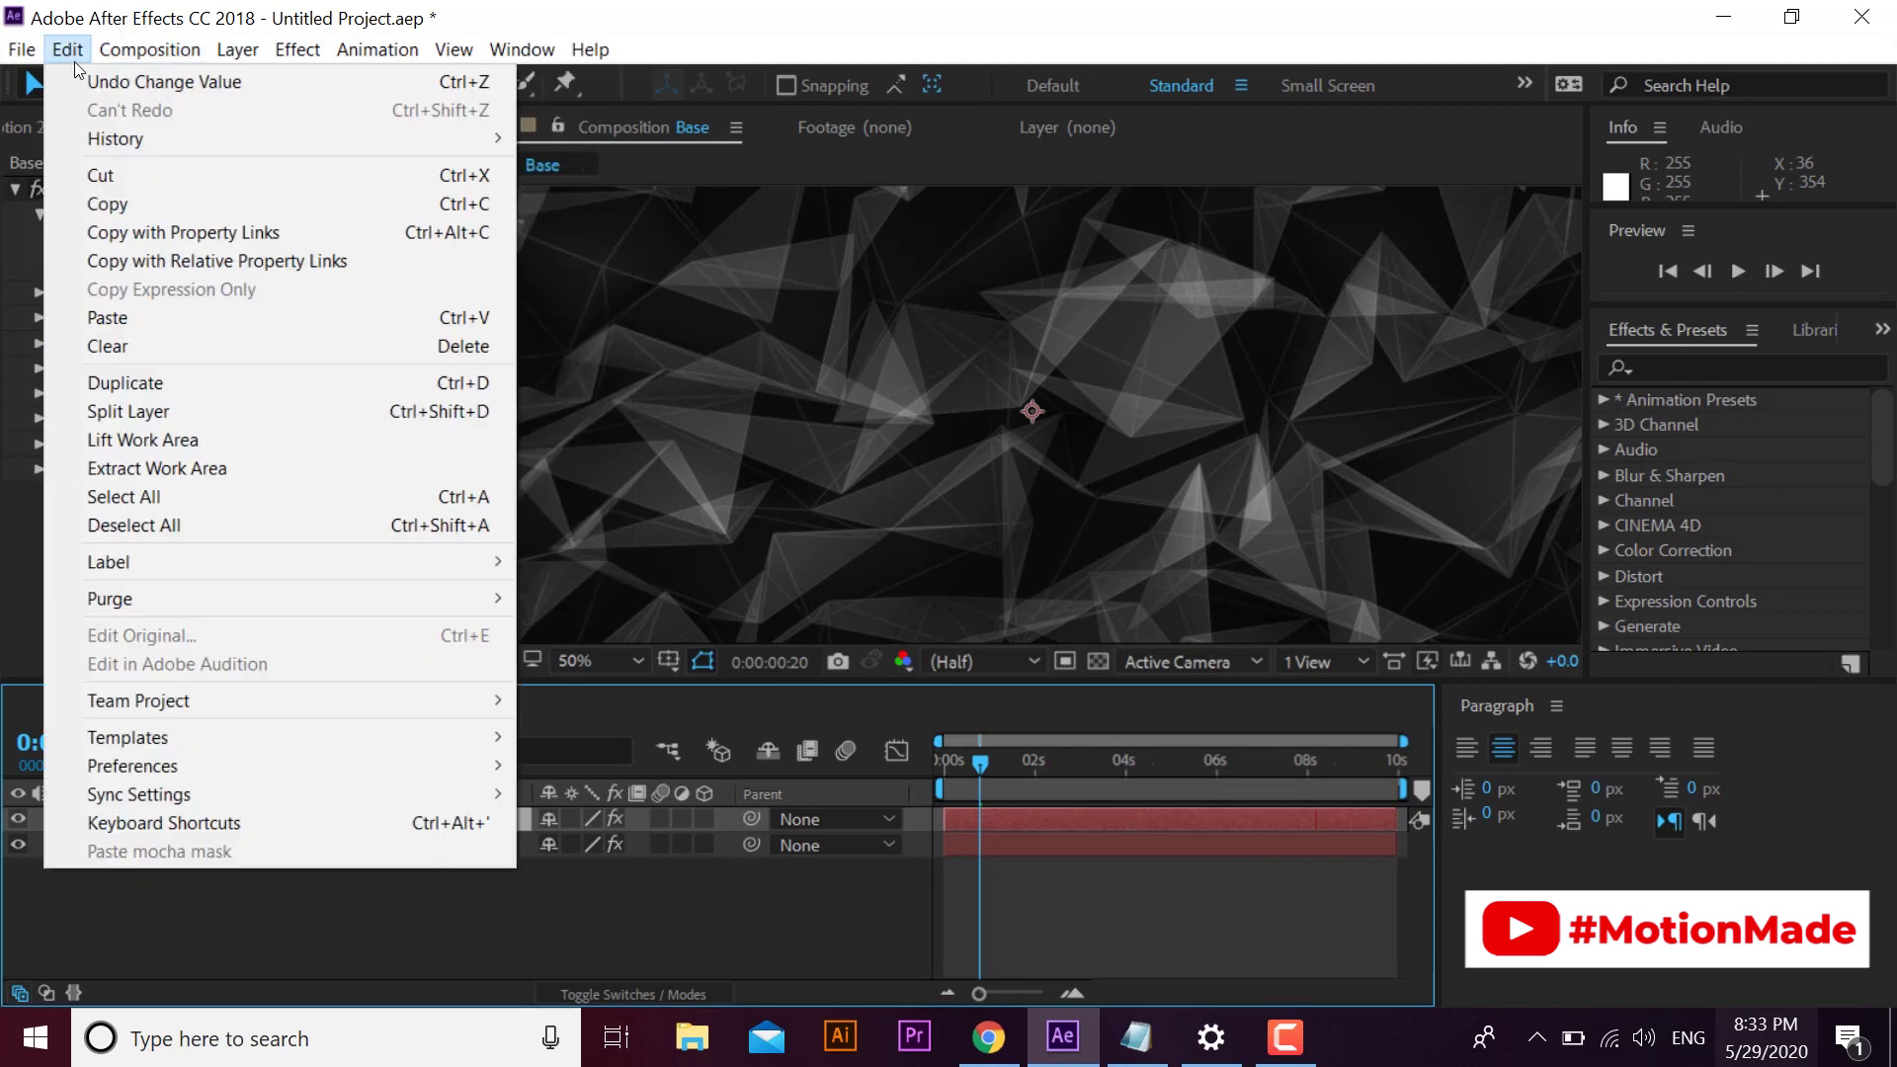
left_click(204, 383)
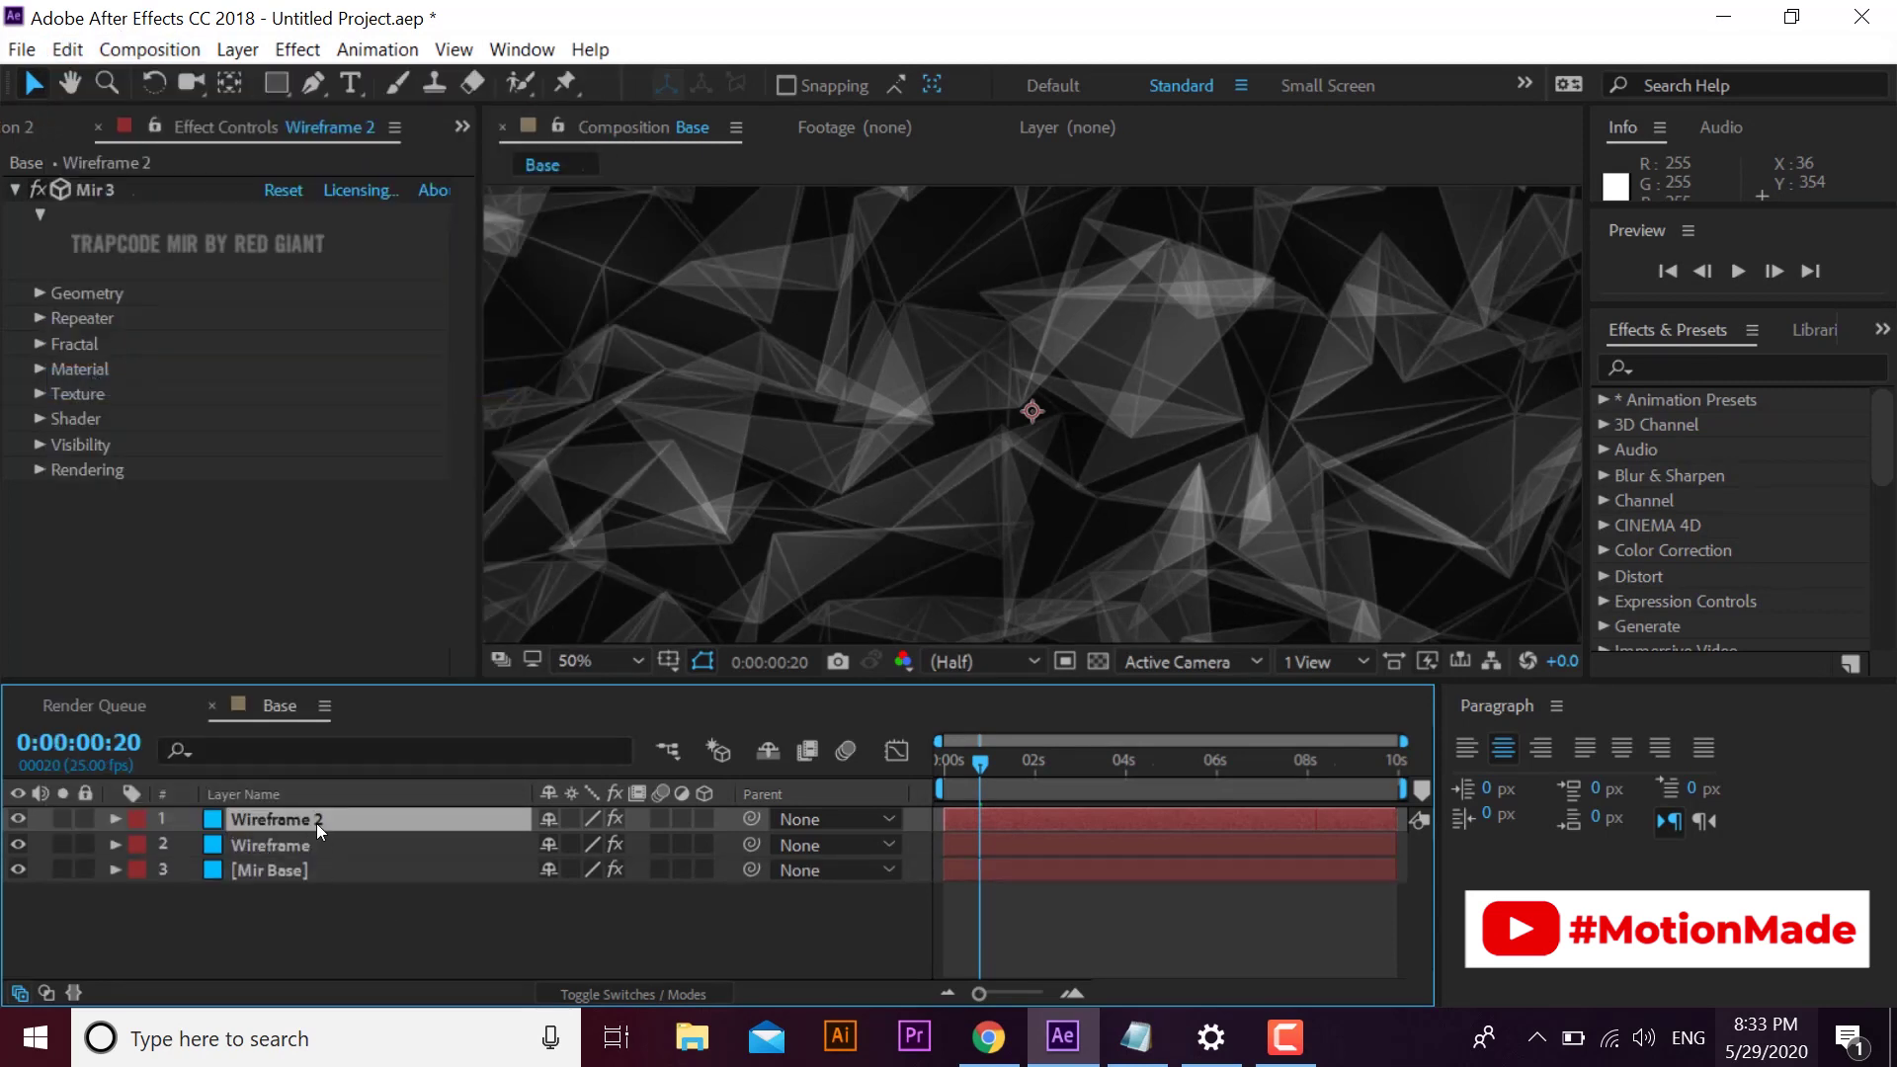
right_click(316, 823)
left_click(698, 257)
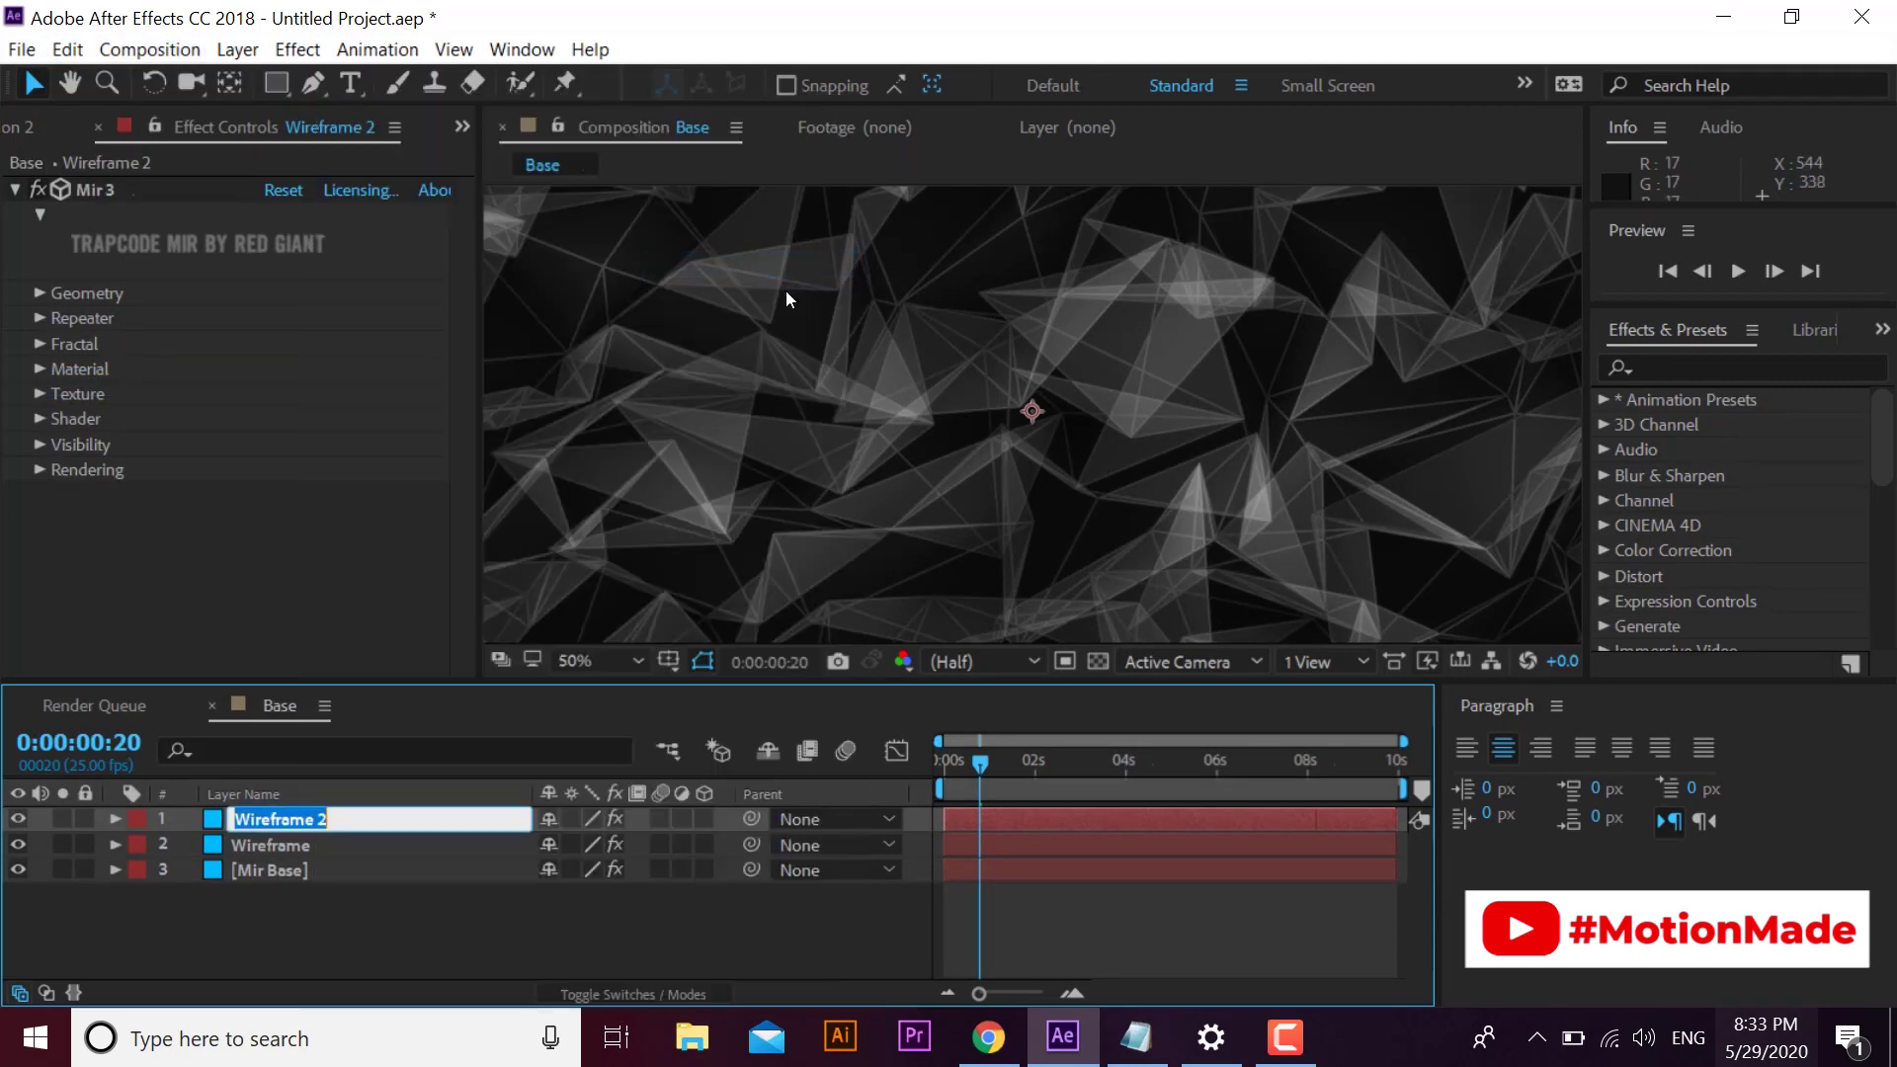
type("Dots")
key("Return")
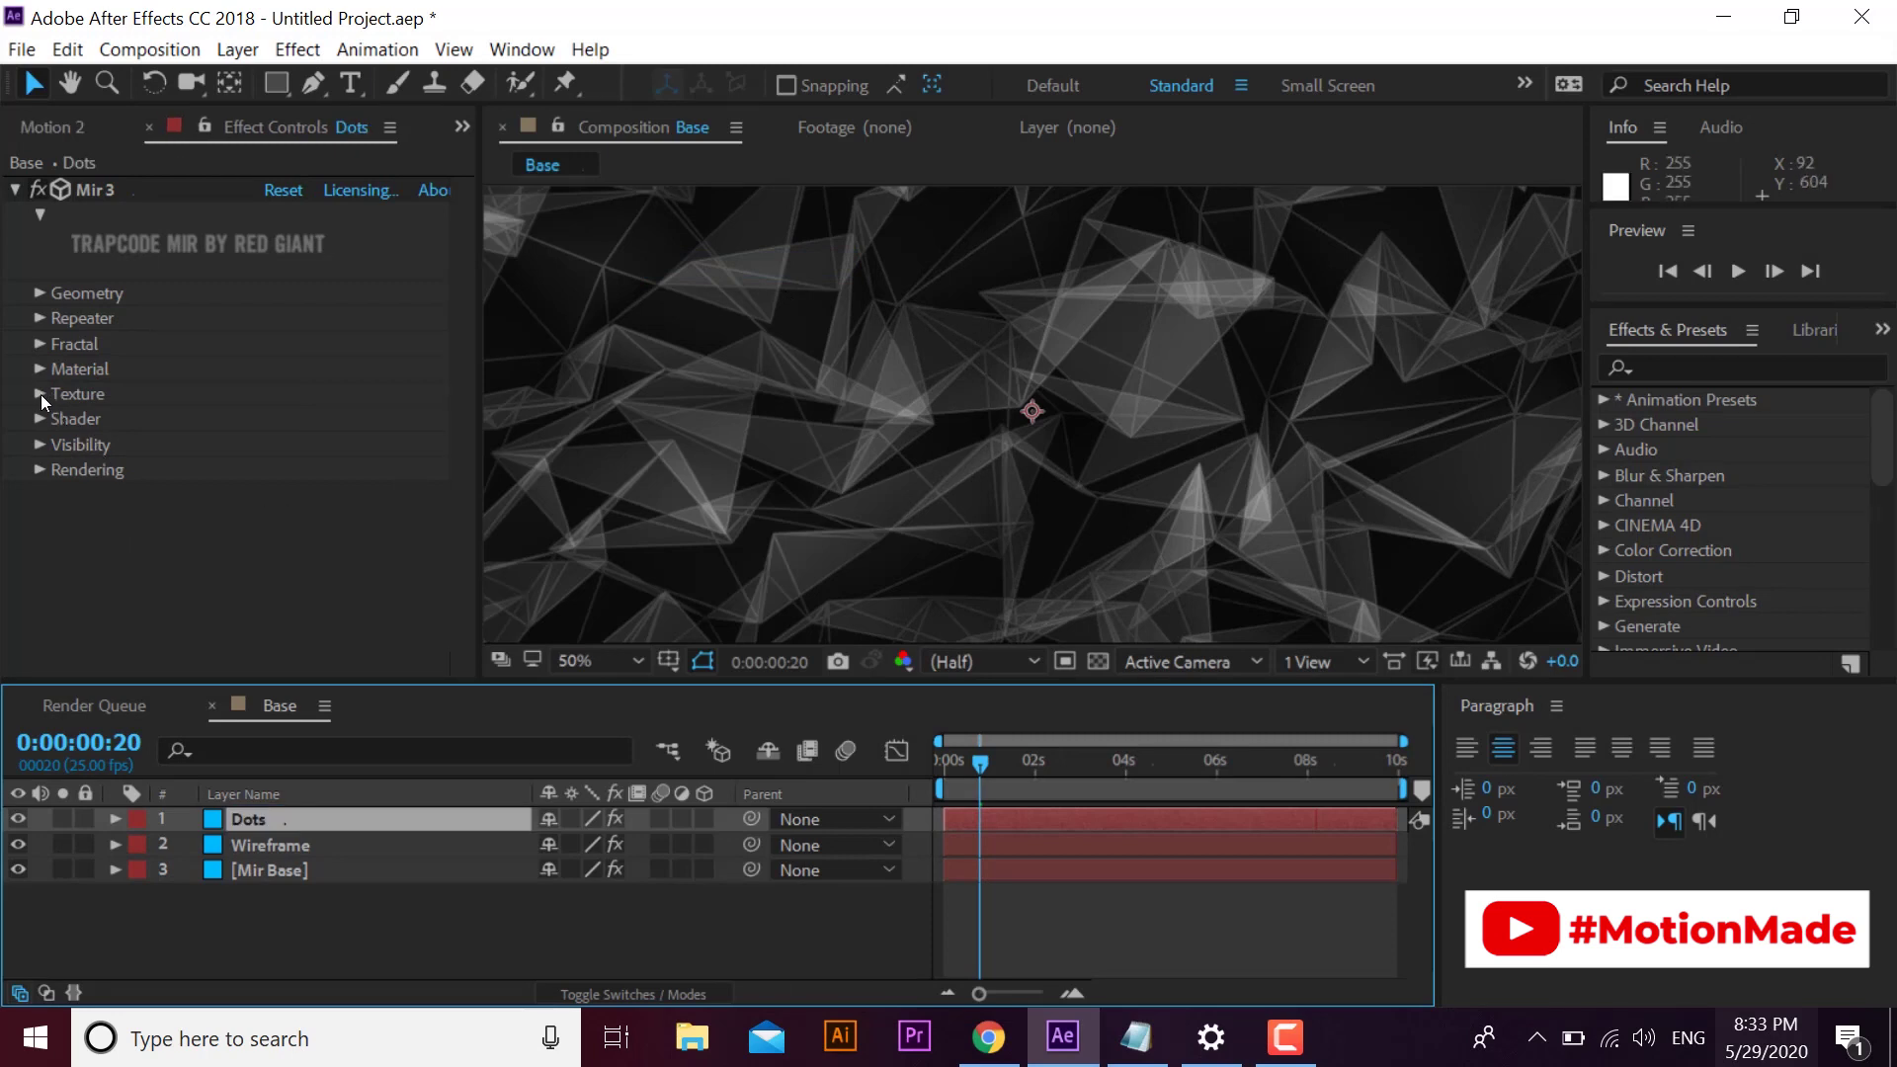
- Set the Dots layer's Mir draw mode to Points with point size 4.0
left_click(38, 418)
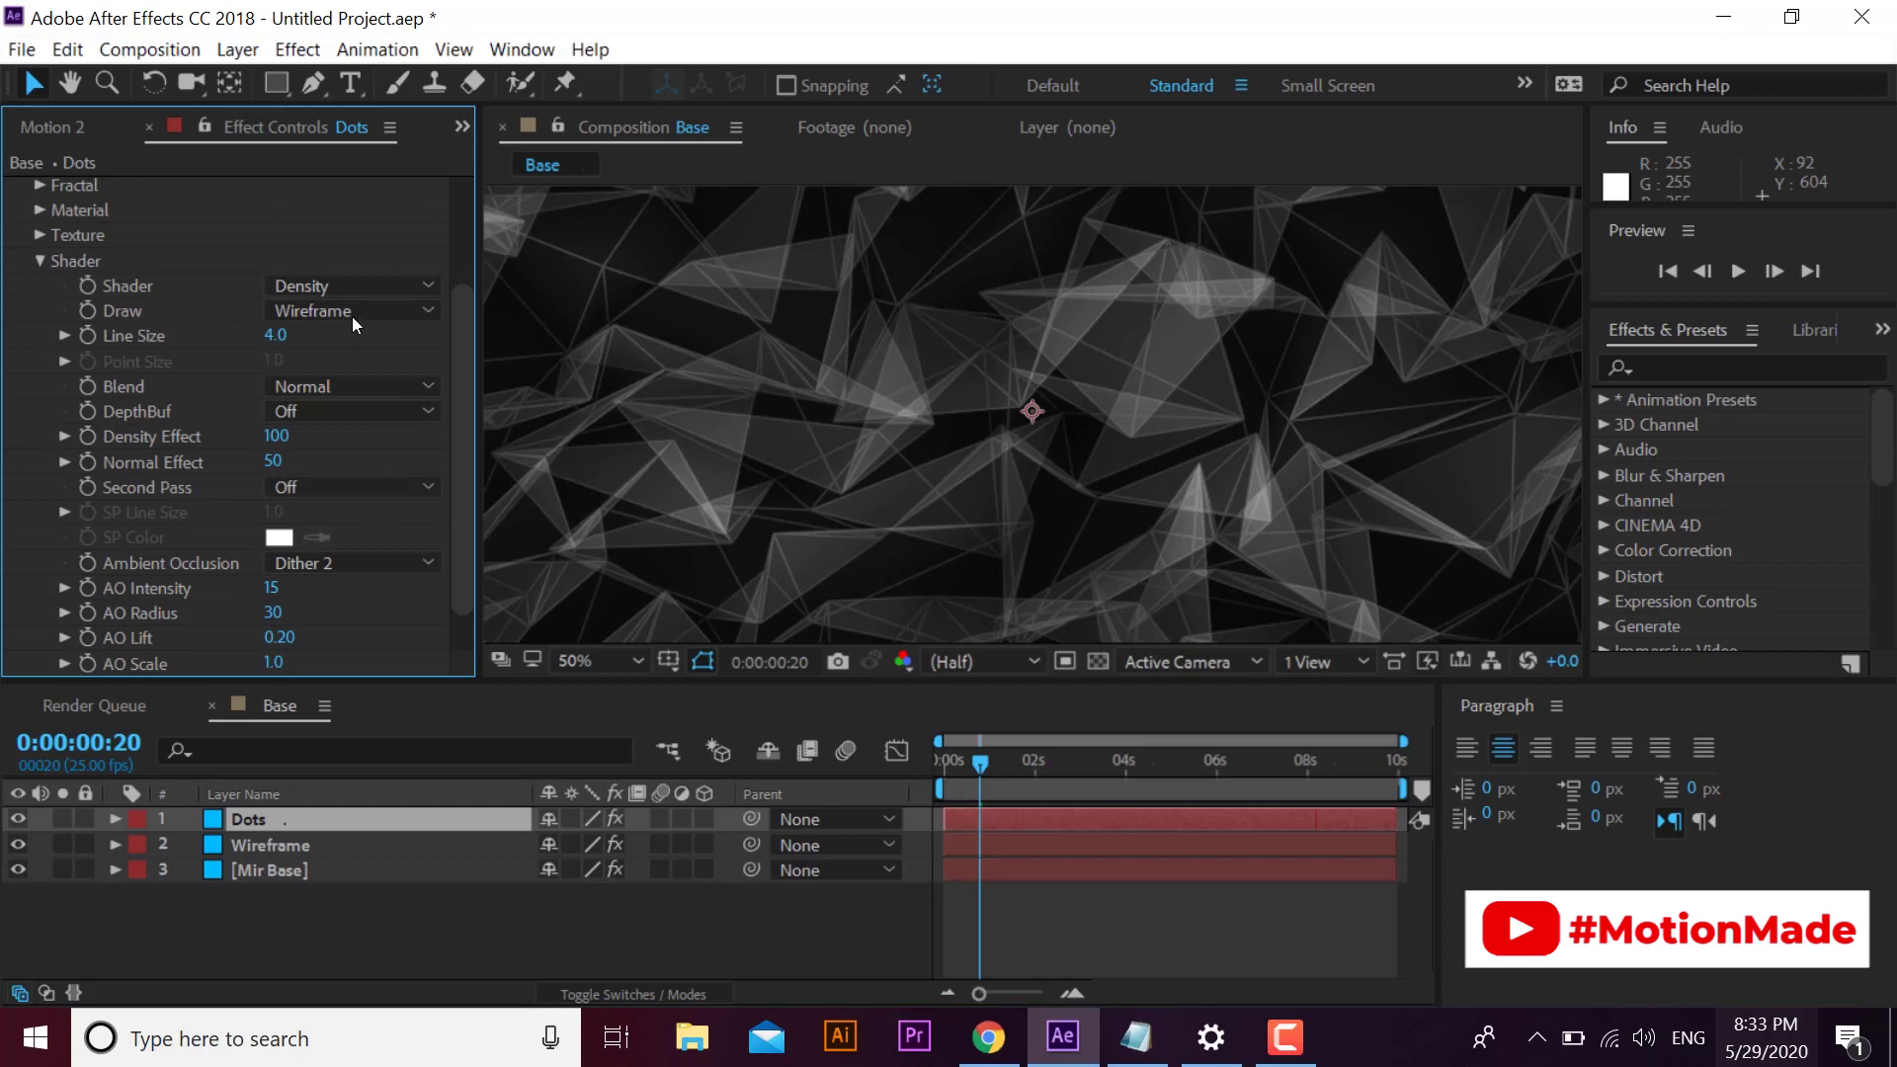
left_click(351, 311)
left_click(343, 400)
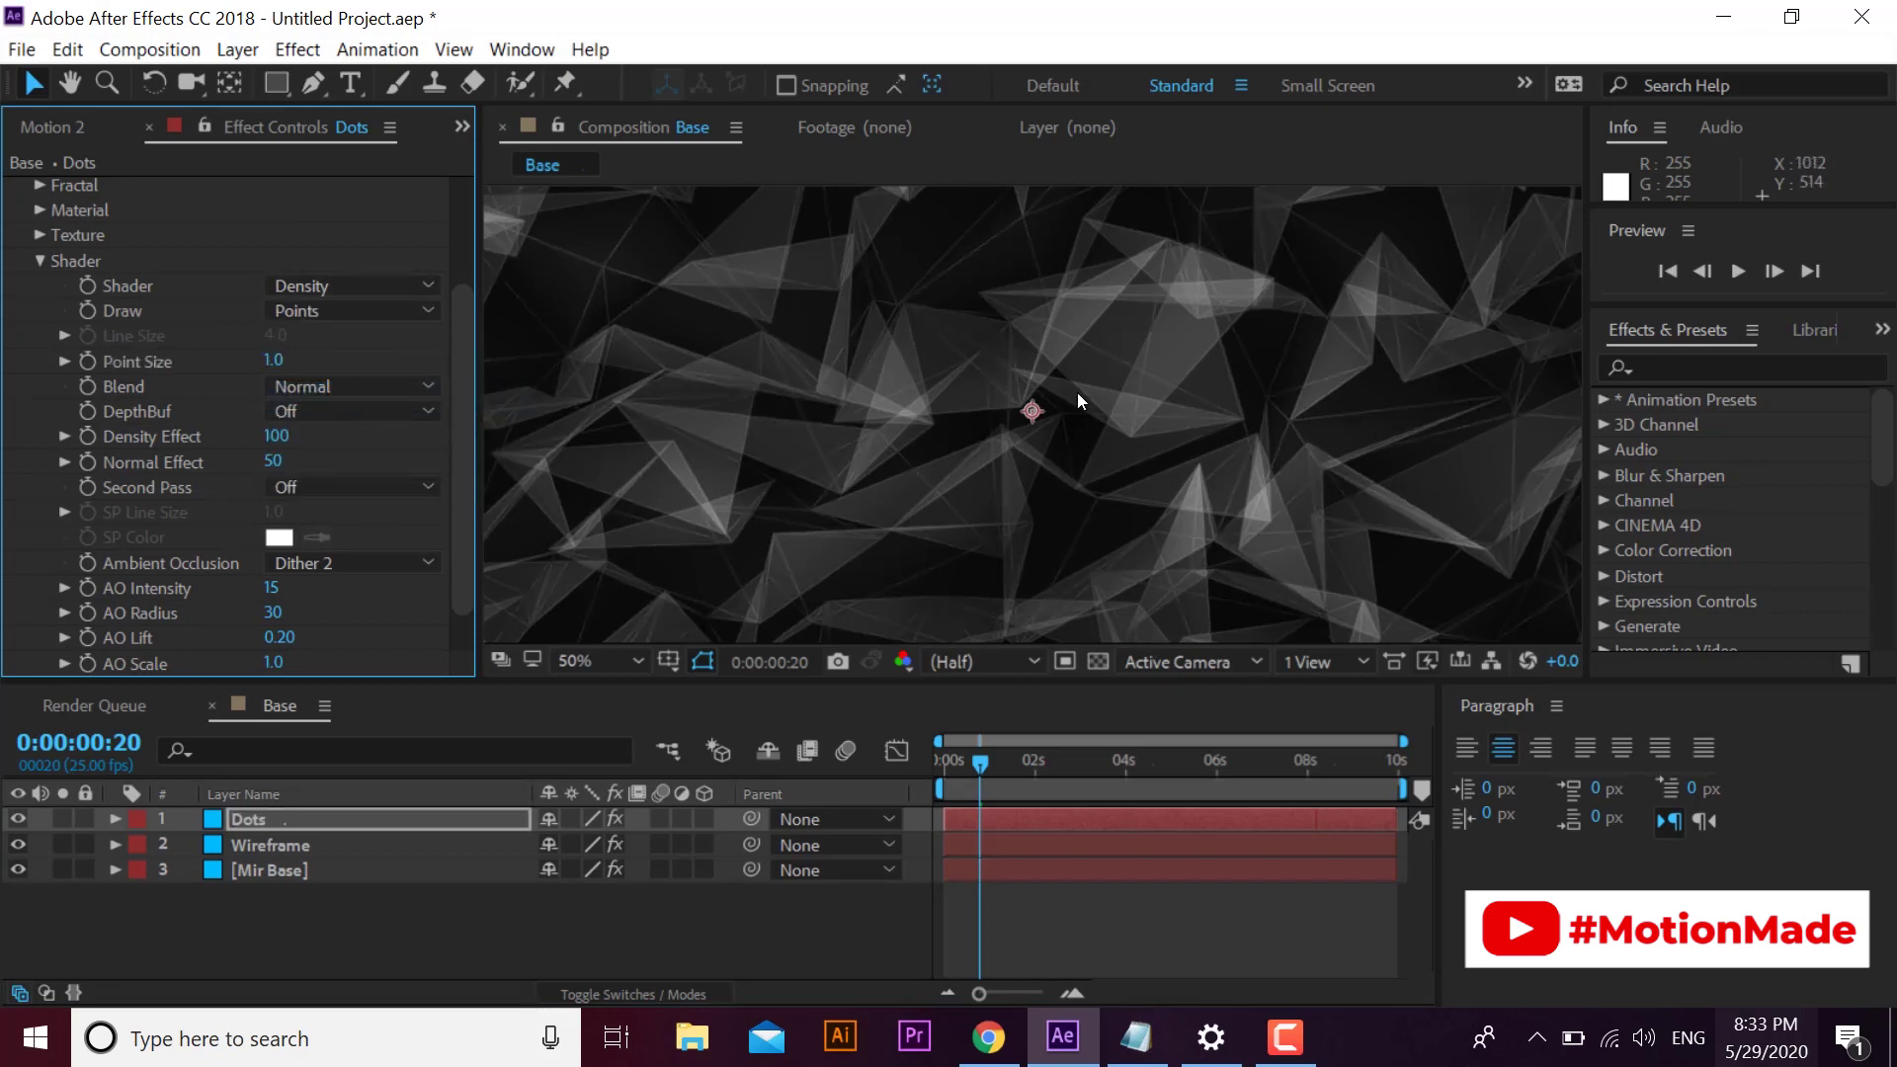
scroll(1079, 401, "up", 1)
scroll(1079, 401, "up", 1)
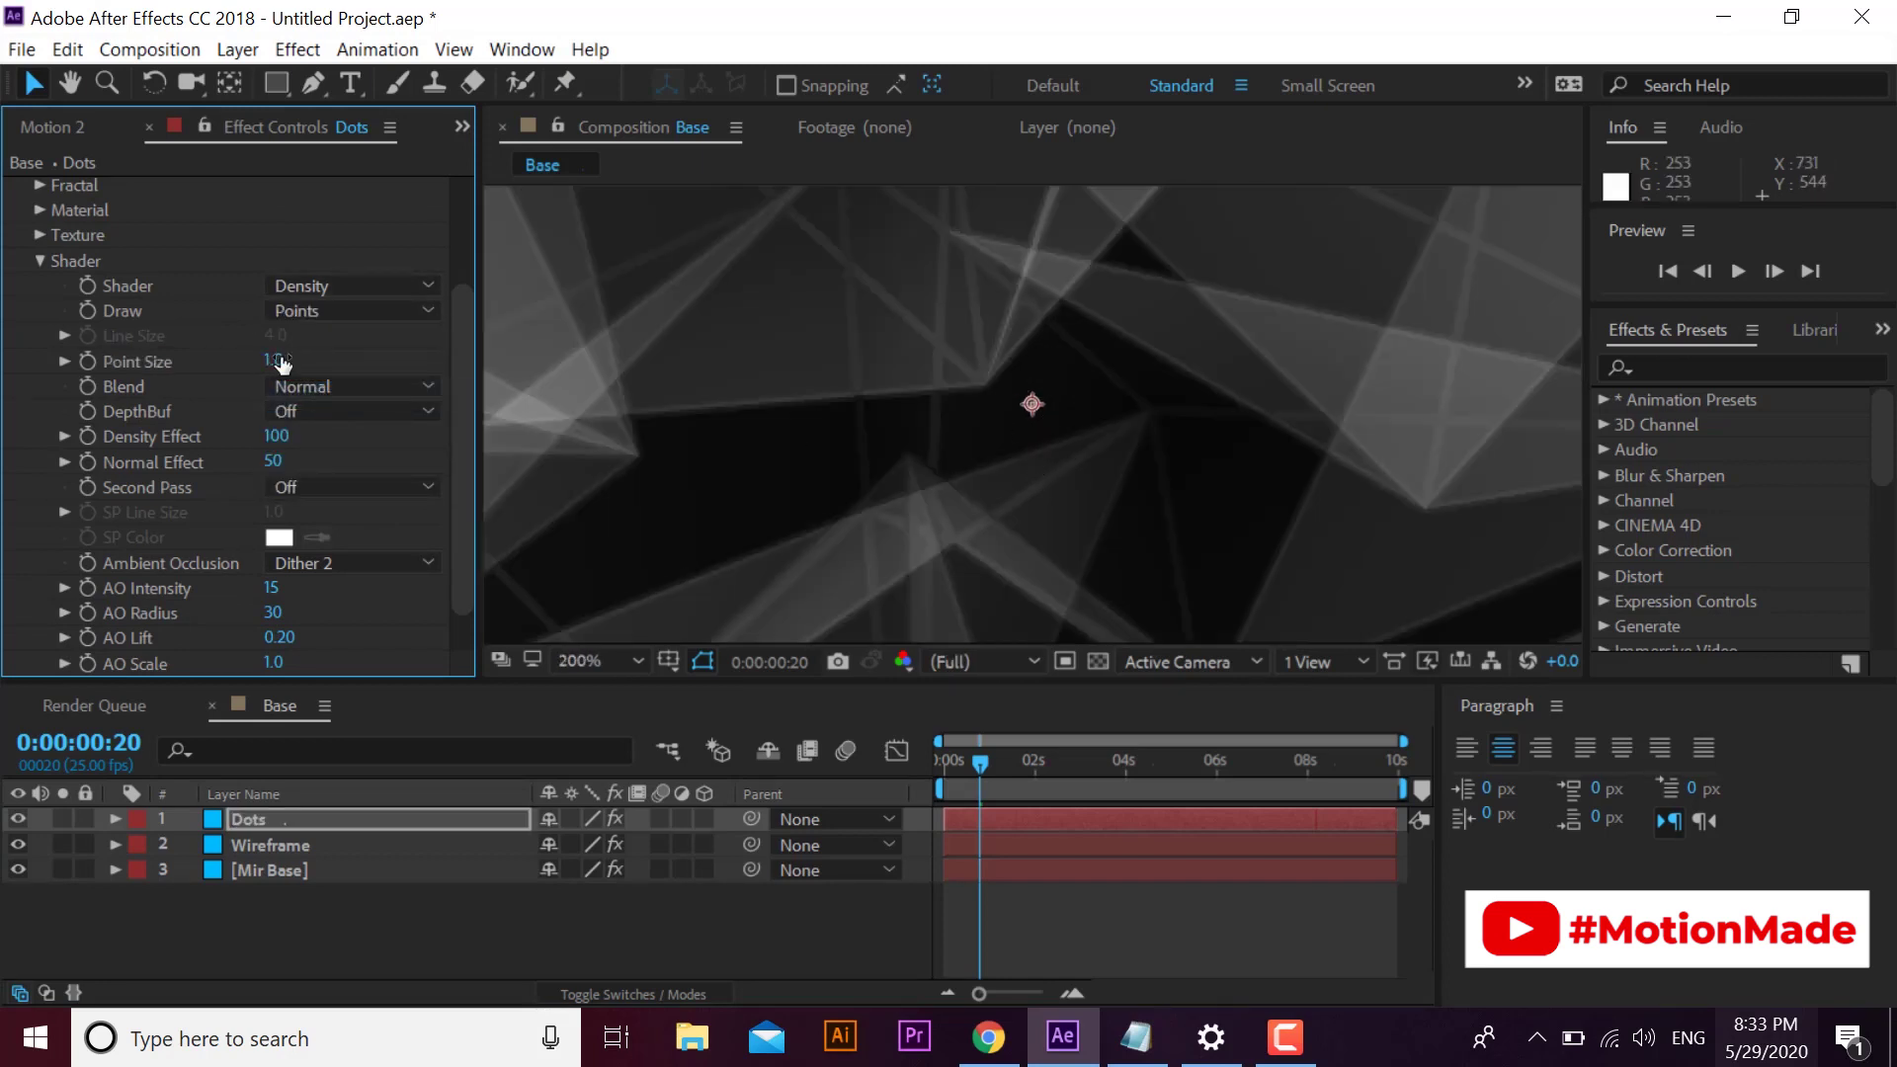
left_click(281, 363)
type("4")
key("Return")
- Give Dots Add blending and Smooth shading, keeping point size 4.0
left_click(352, 388)
left_click(350, 476)
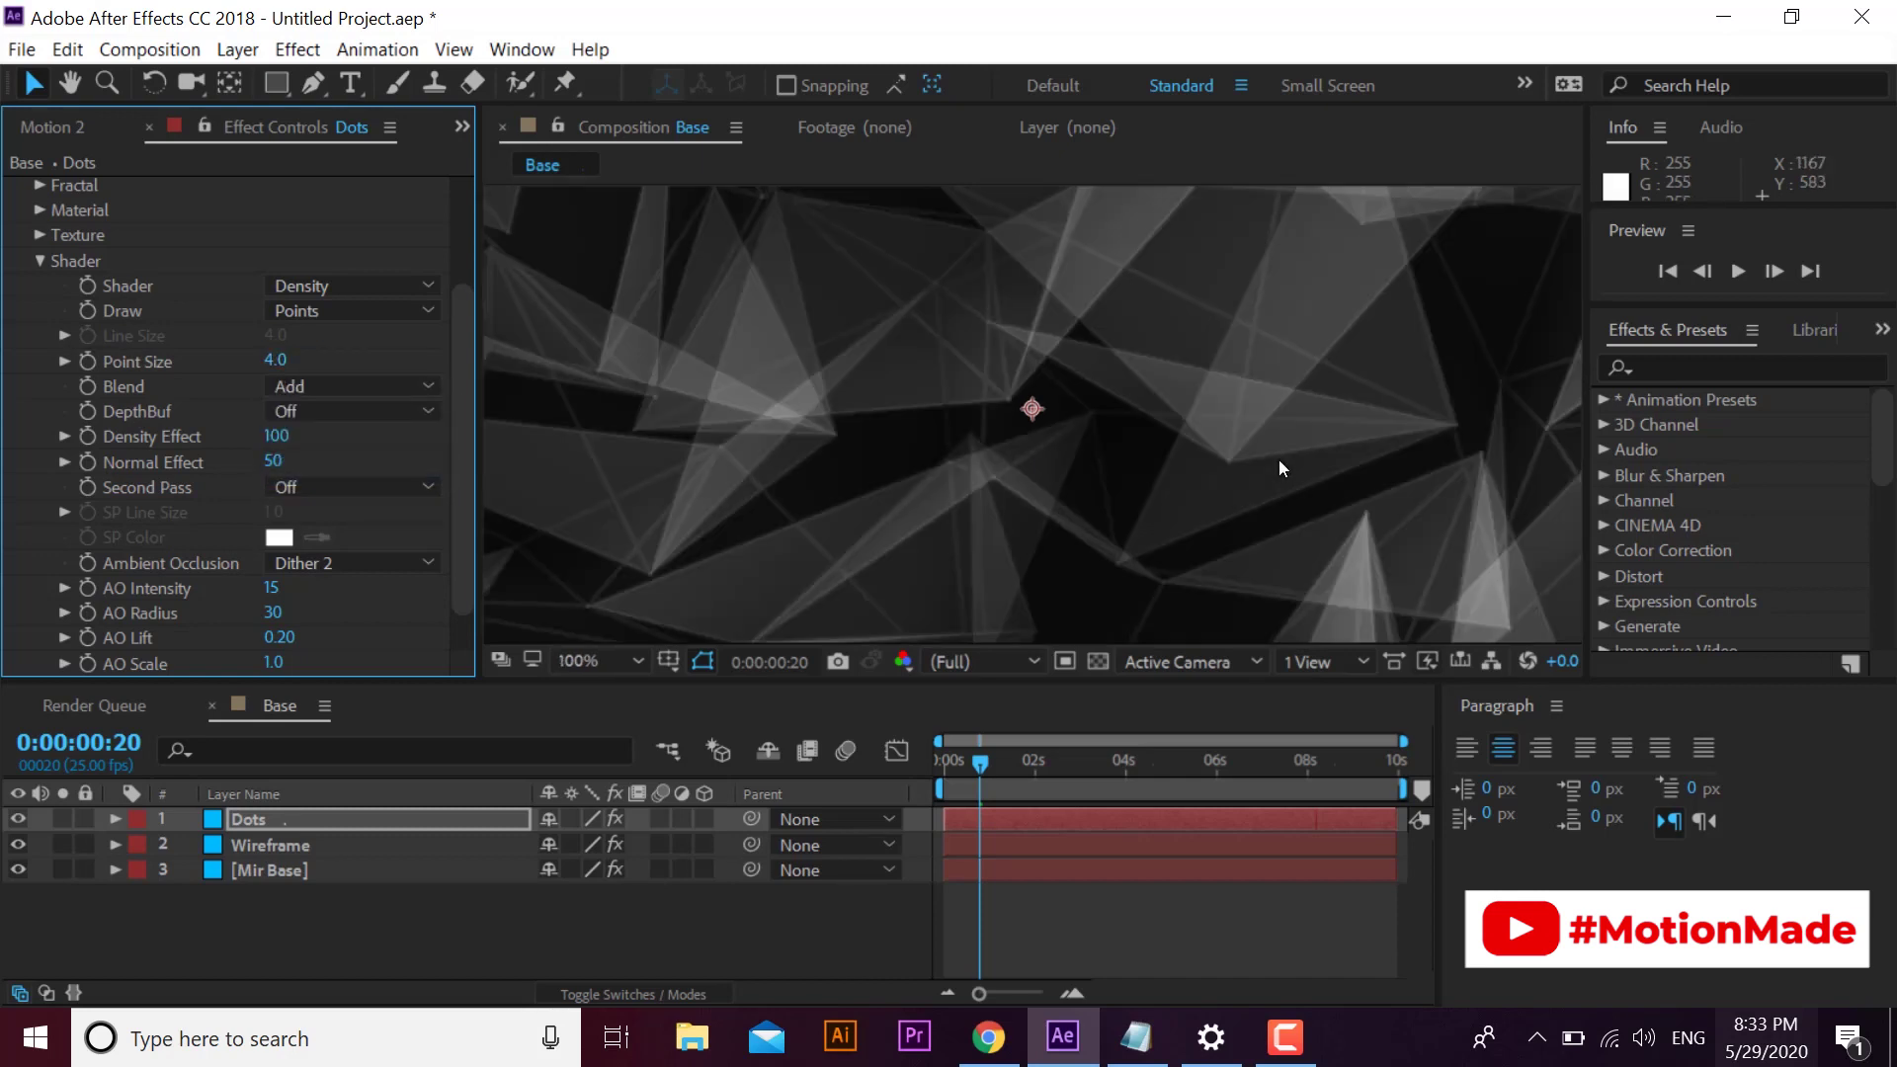
scroll(1080, 401, "down", 2)
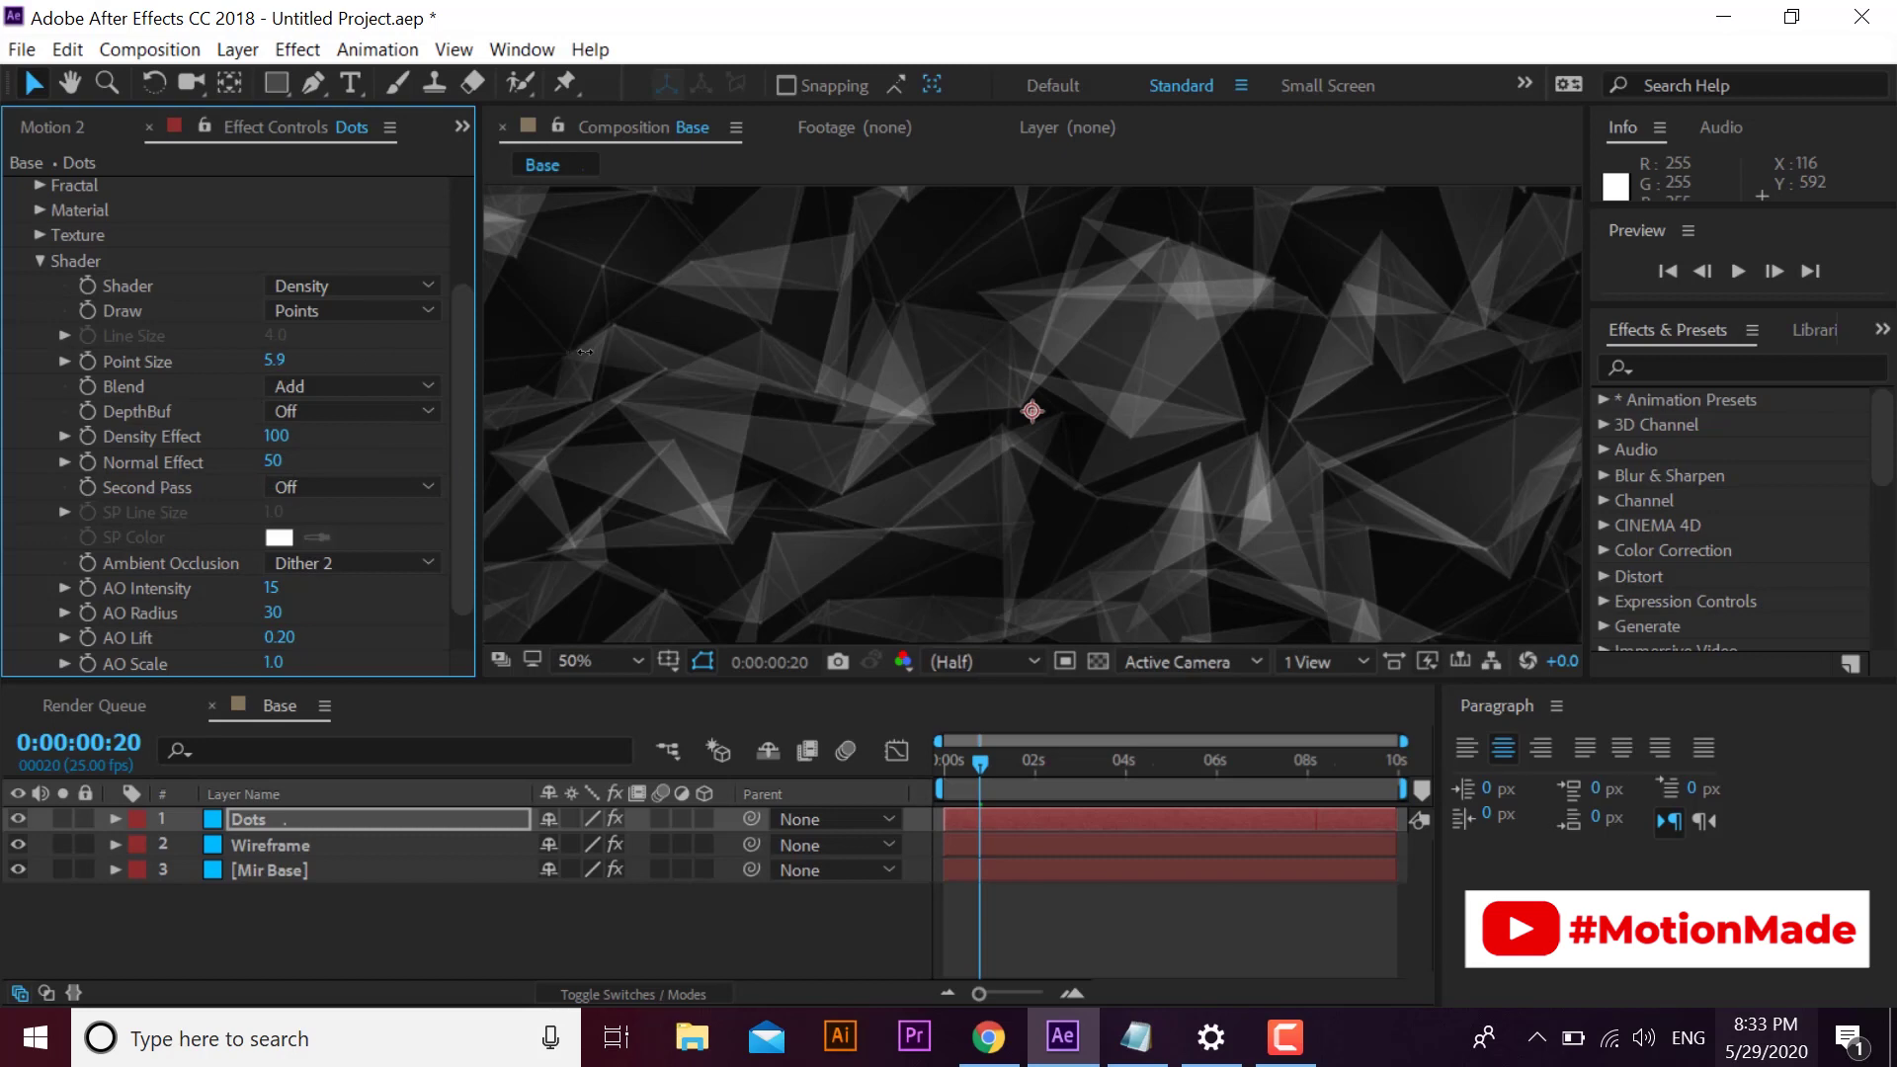
left_click(353, 310)
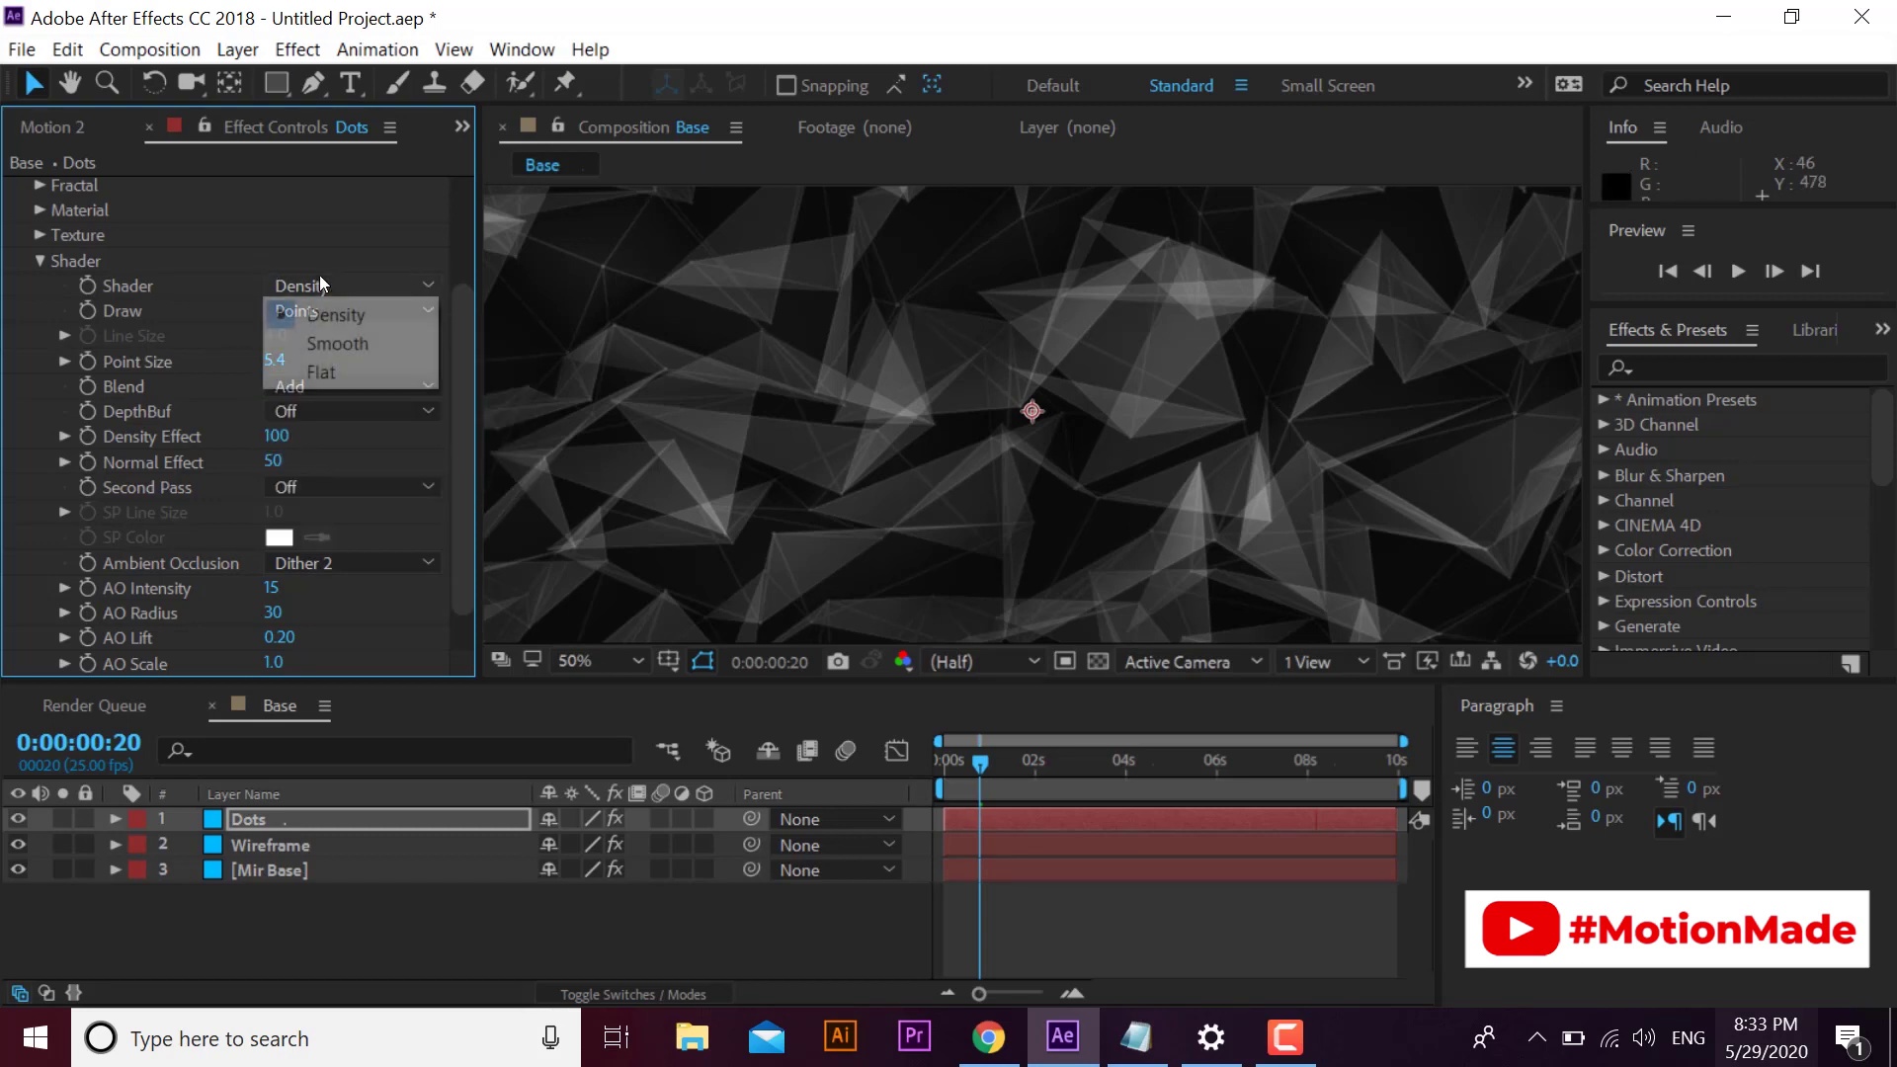
left_click(342, 345)
scroll(1059, 487, "up", 1)
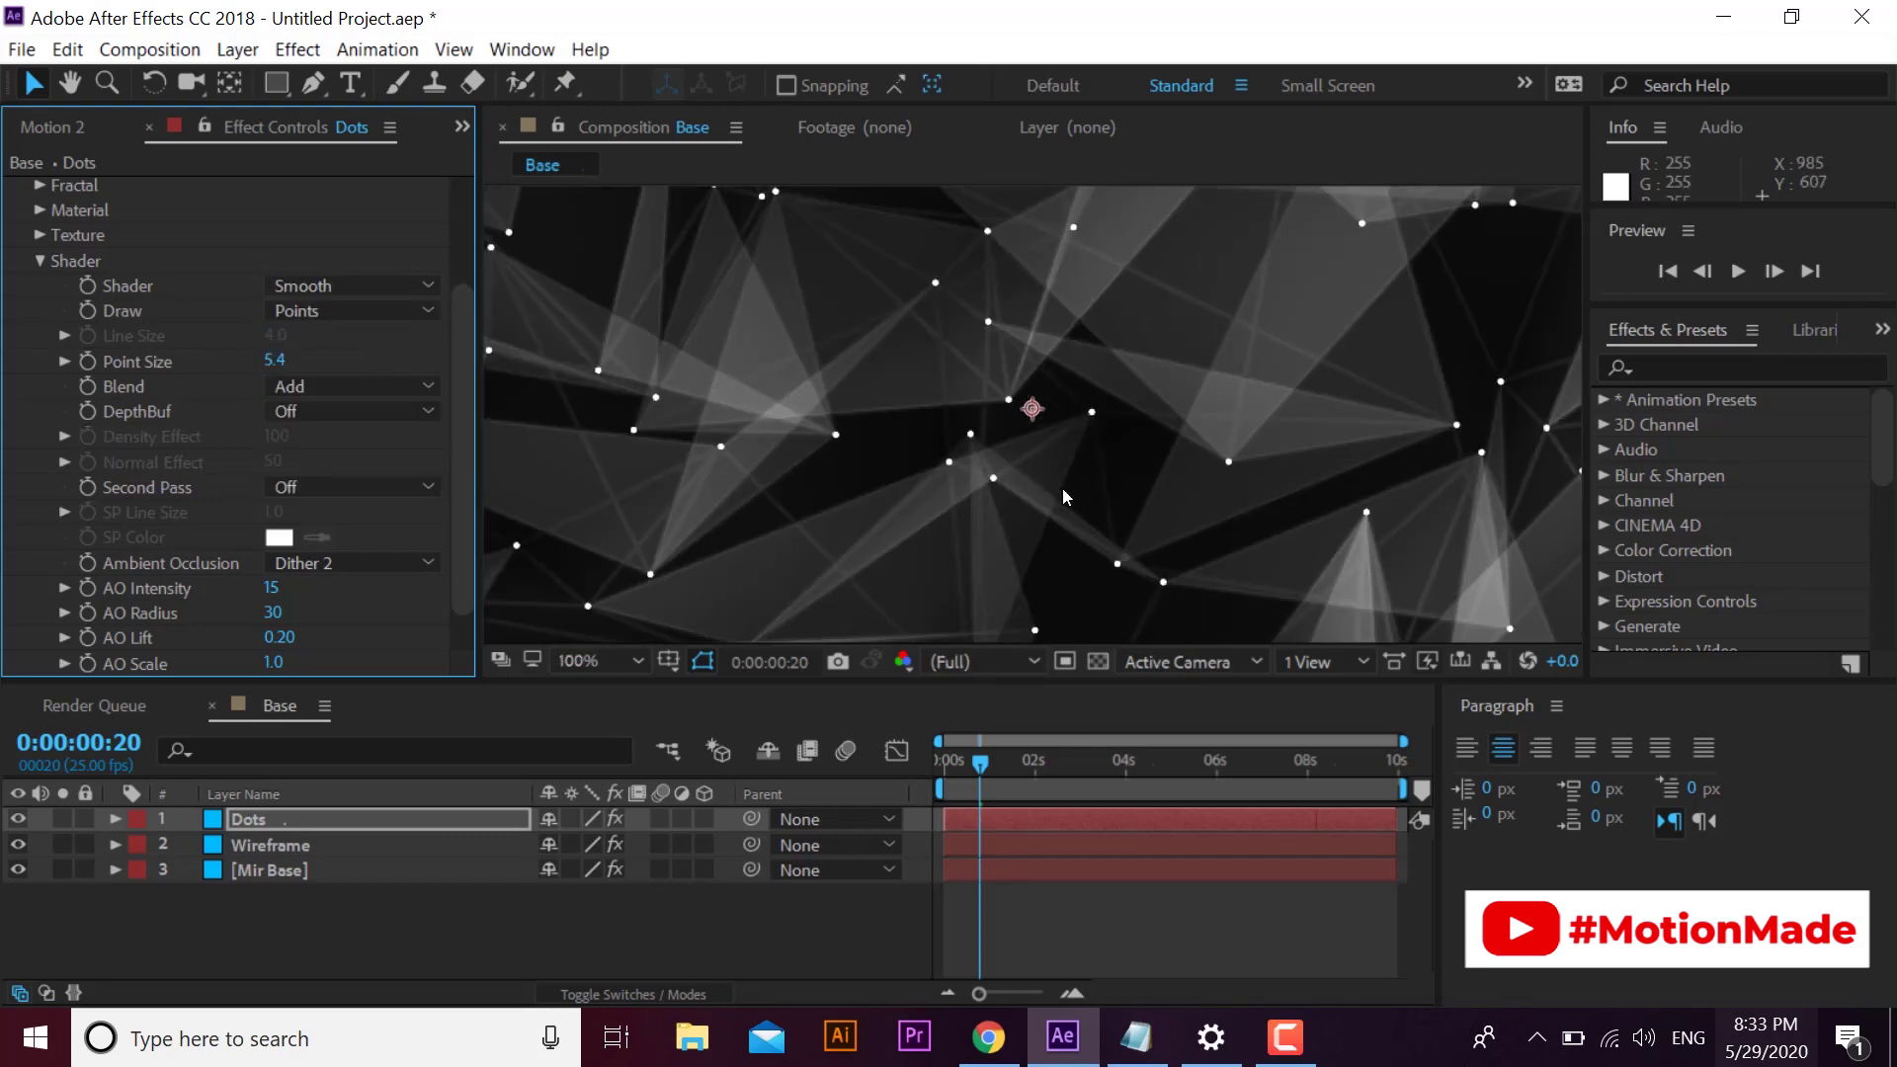
scroll(1063, 488, "up", 1)
left_click(275, 360)
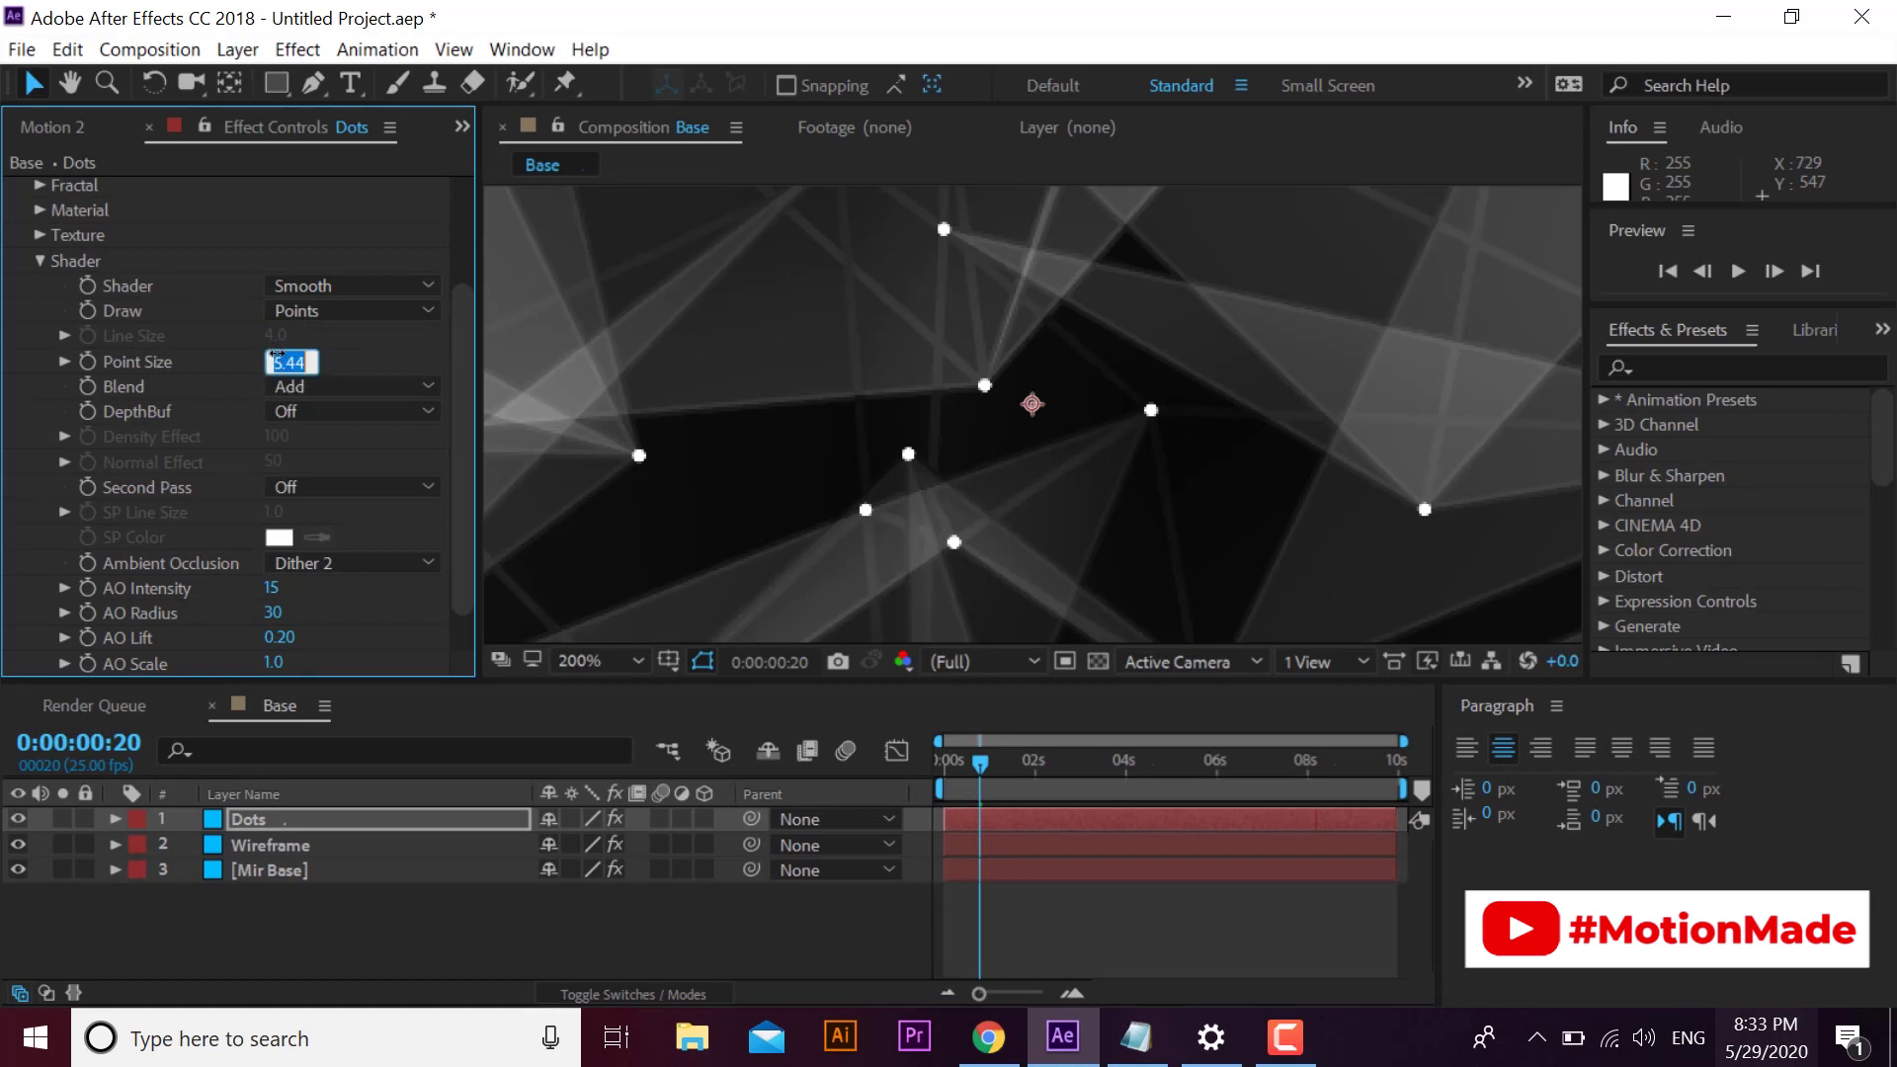
type("4")
key("Return")
scroll(884, 507, "down", 1)
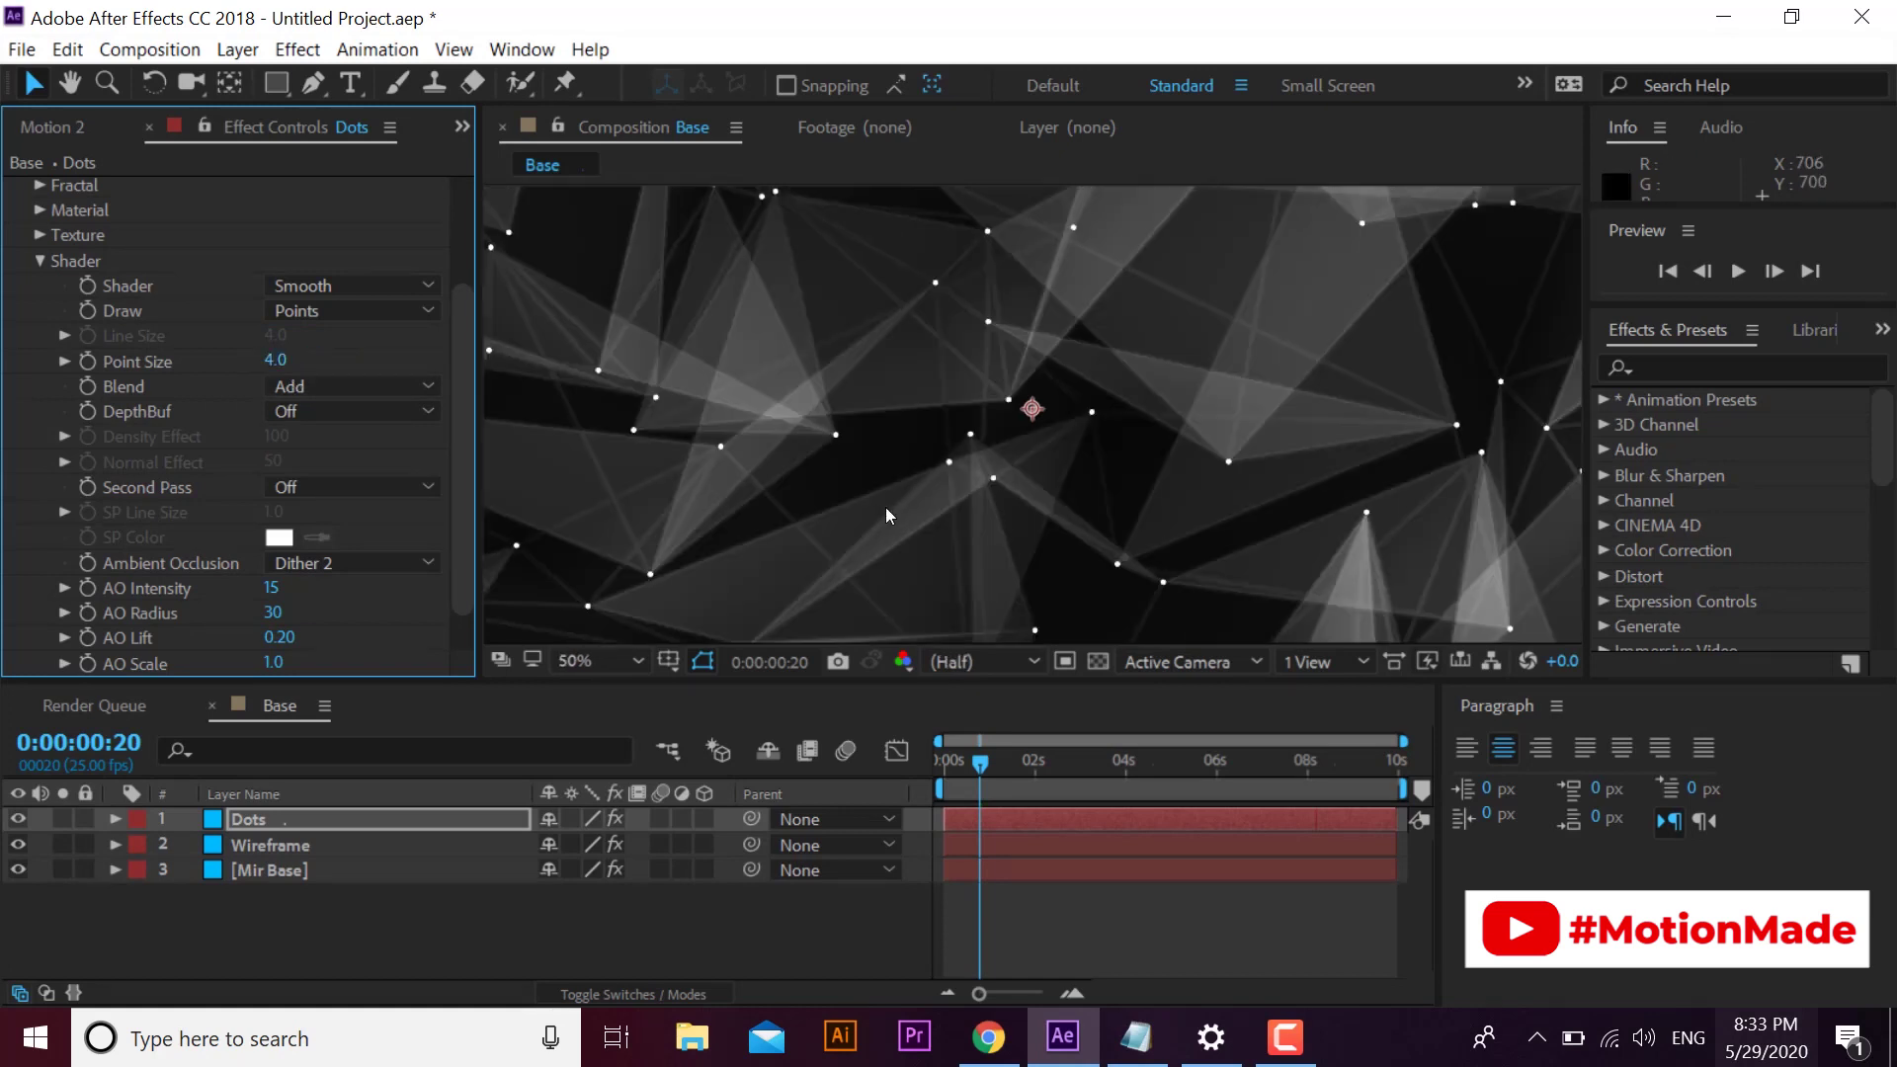
scroll(884, 506, "down", 1)
scroll(1199, 522, "down", 1)
scroll(1138, 473, "up", 1)
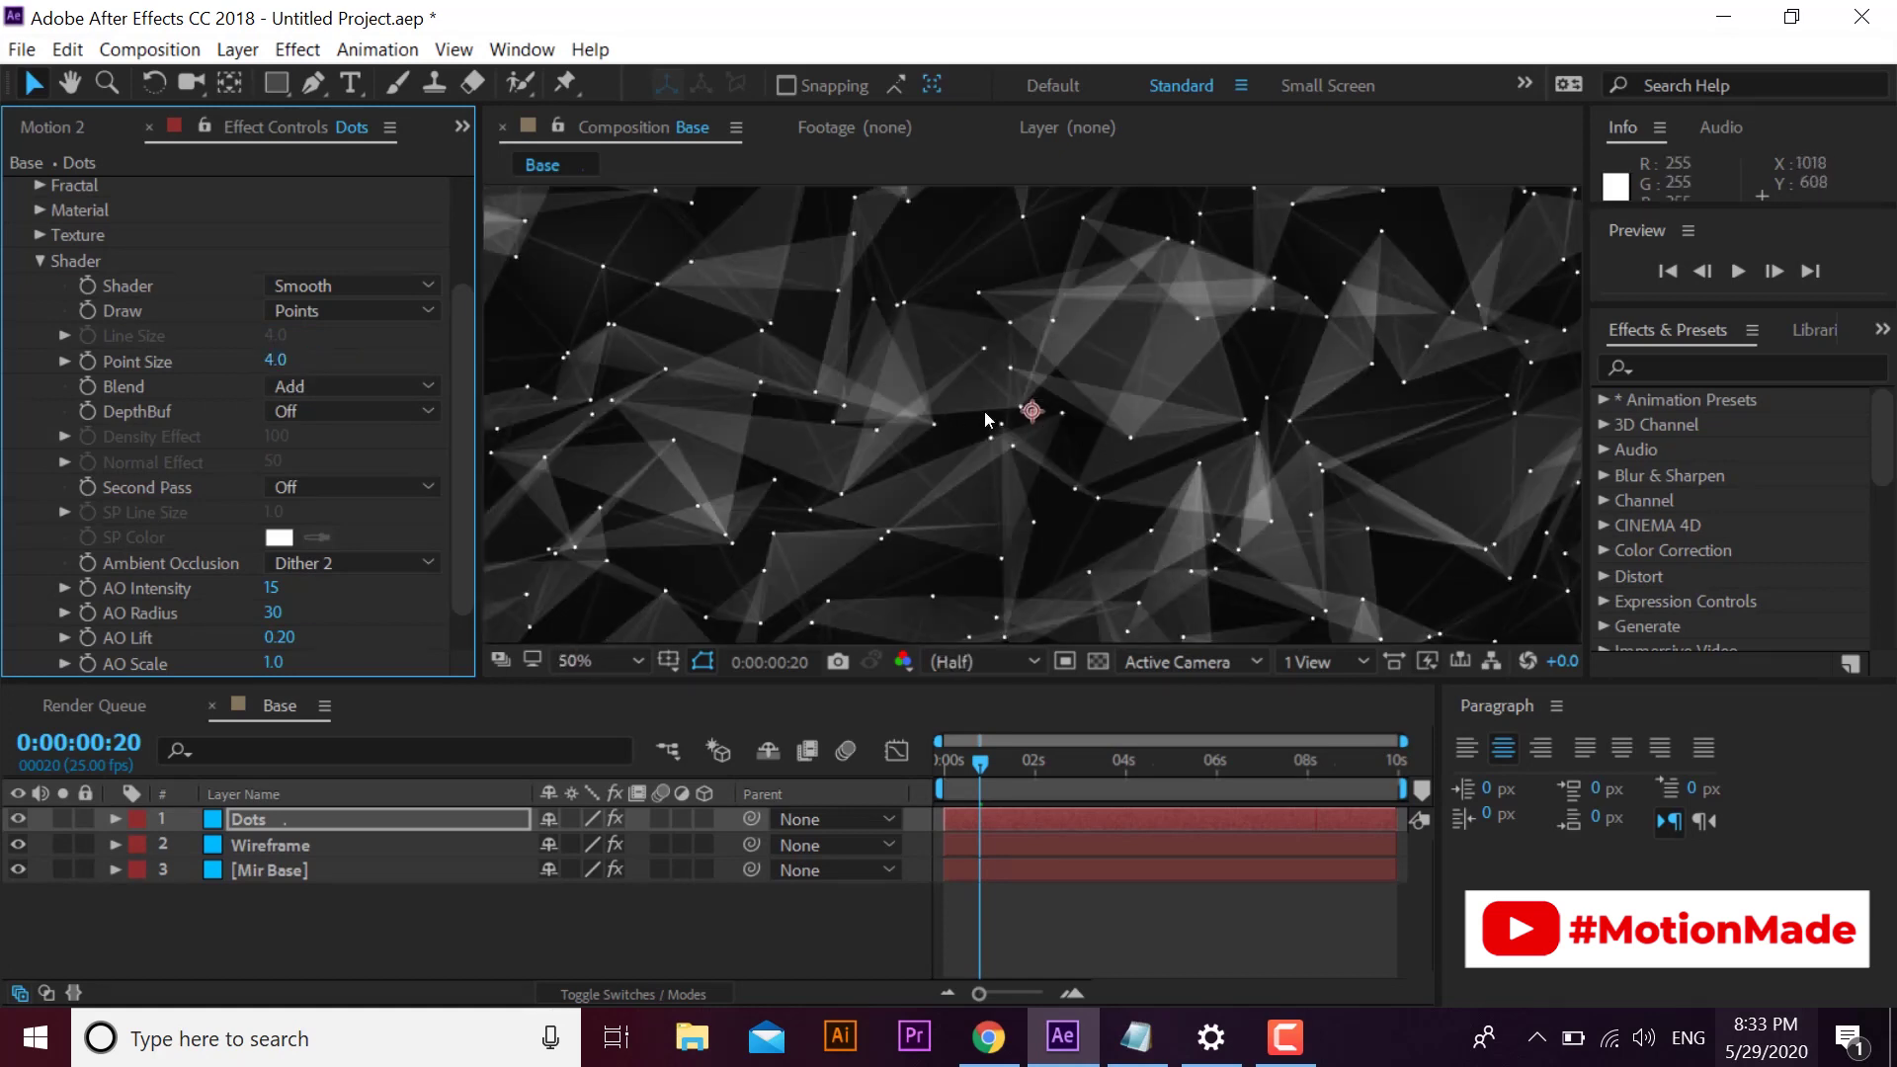
left_click(237, 846)
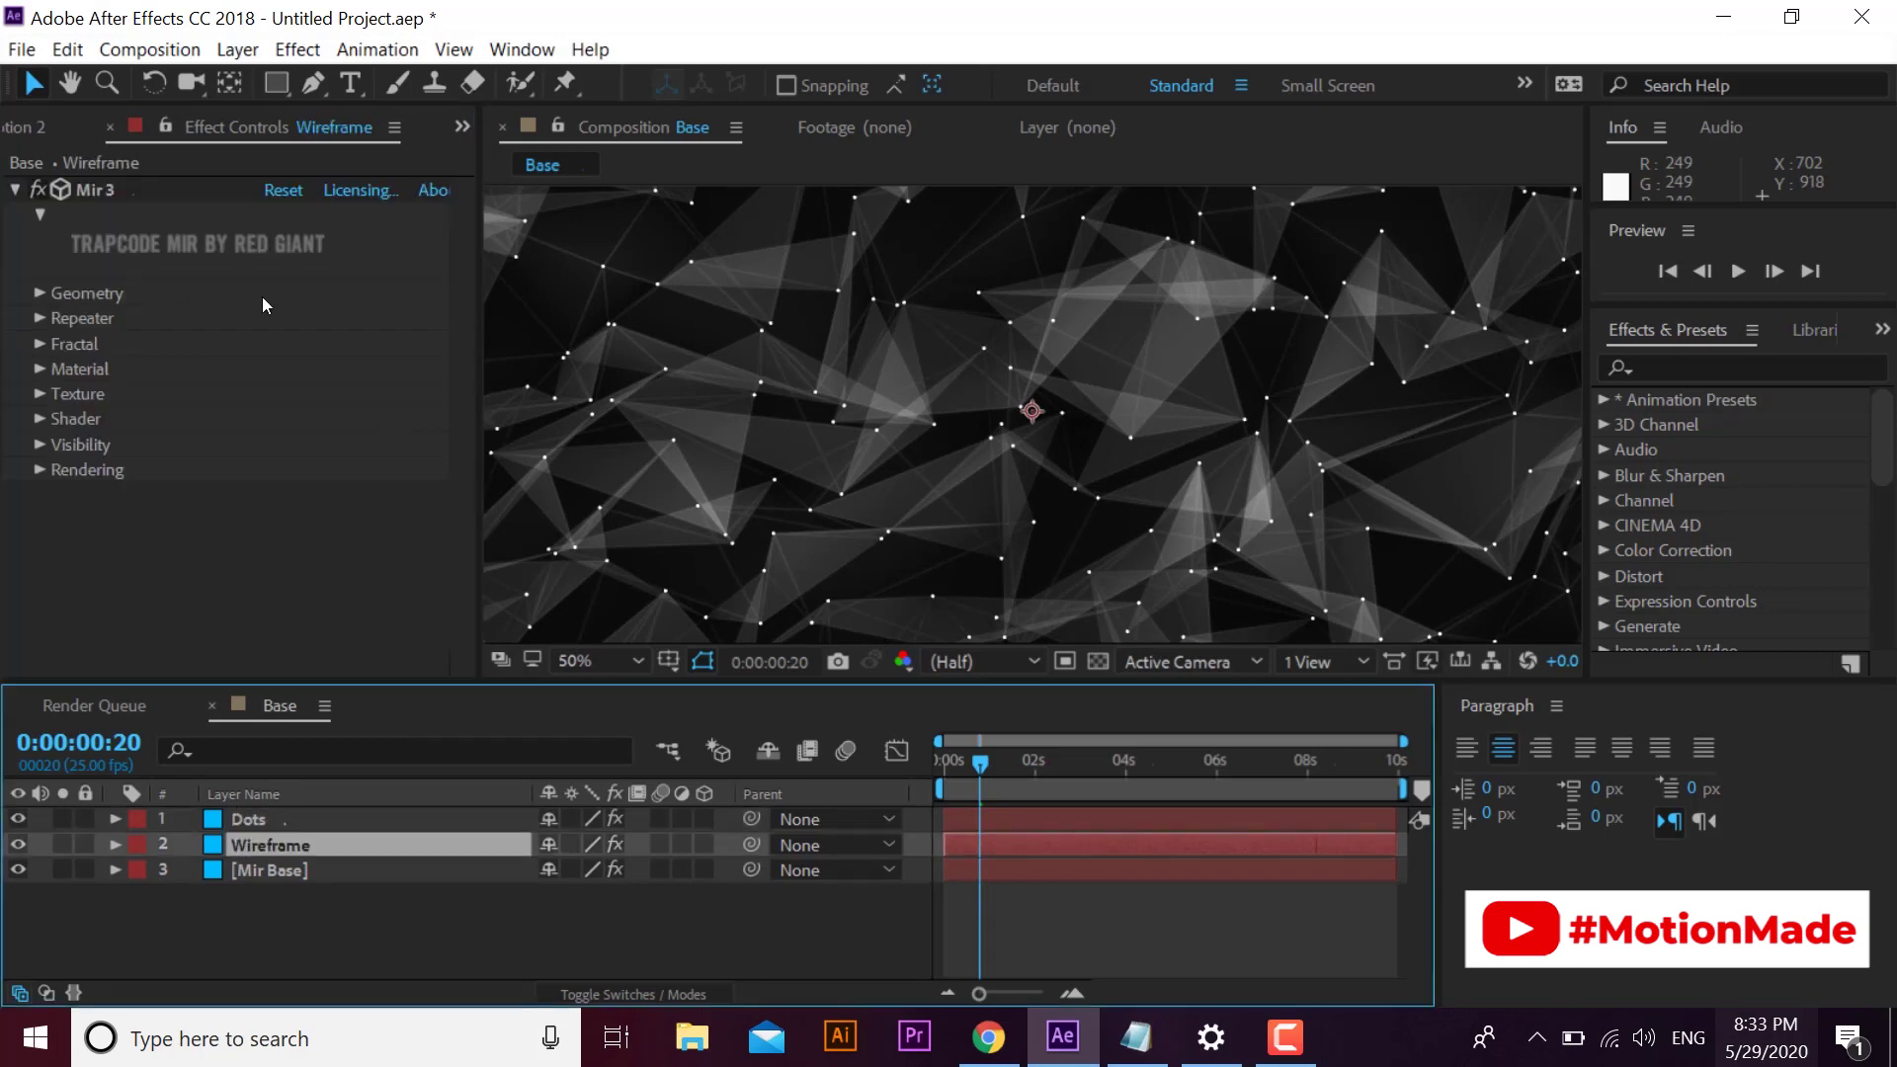
- Give Wireframe's Mir 3 a Density shader with additive blending and Dither 2 occlusion
left_click(39, 419)
scroll(426, 422, "down", 2)
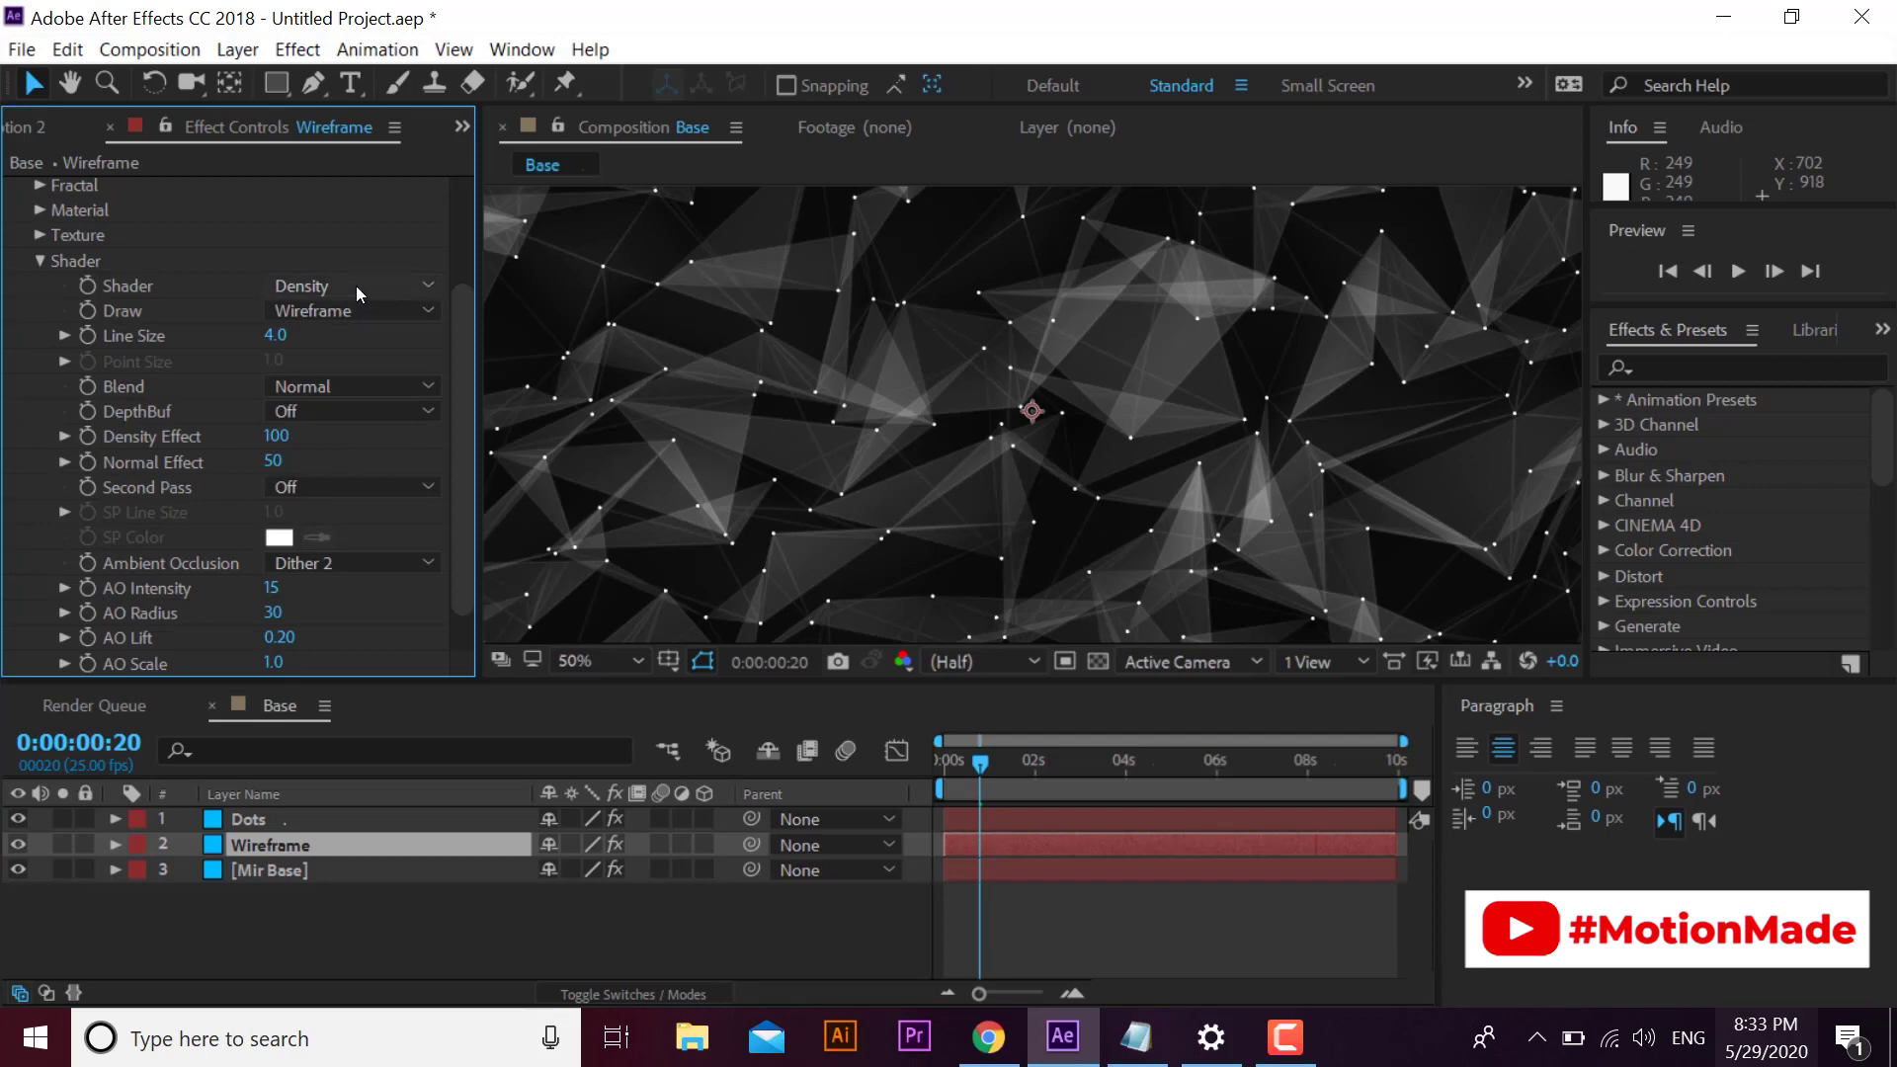
left_click(357, 287)
left_click(354, 309)
left_click(348, 385)
left_click(361, 462)
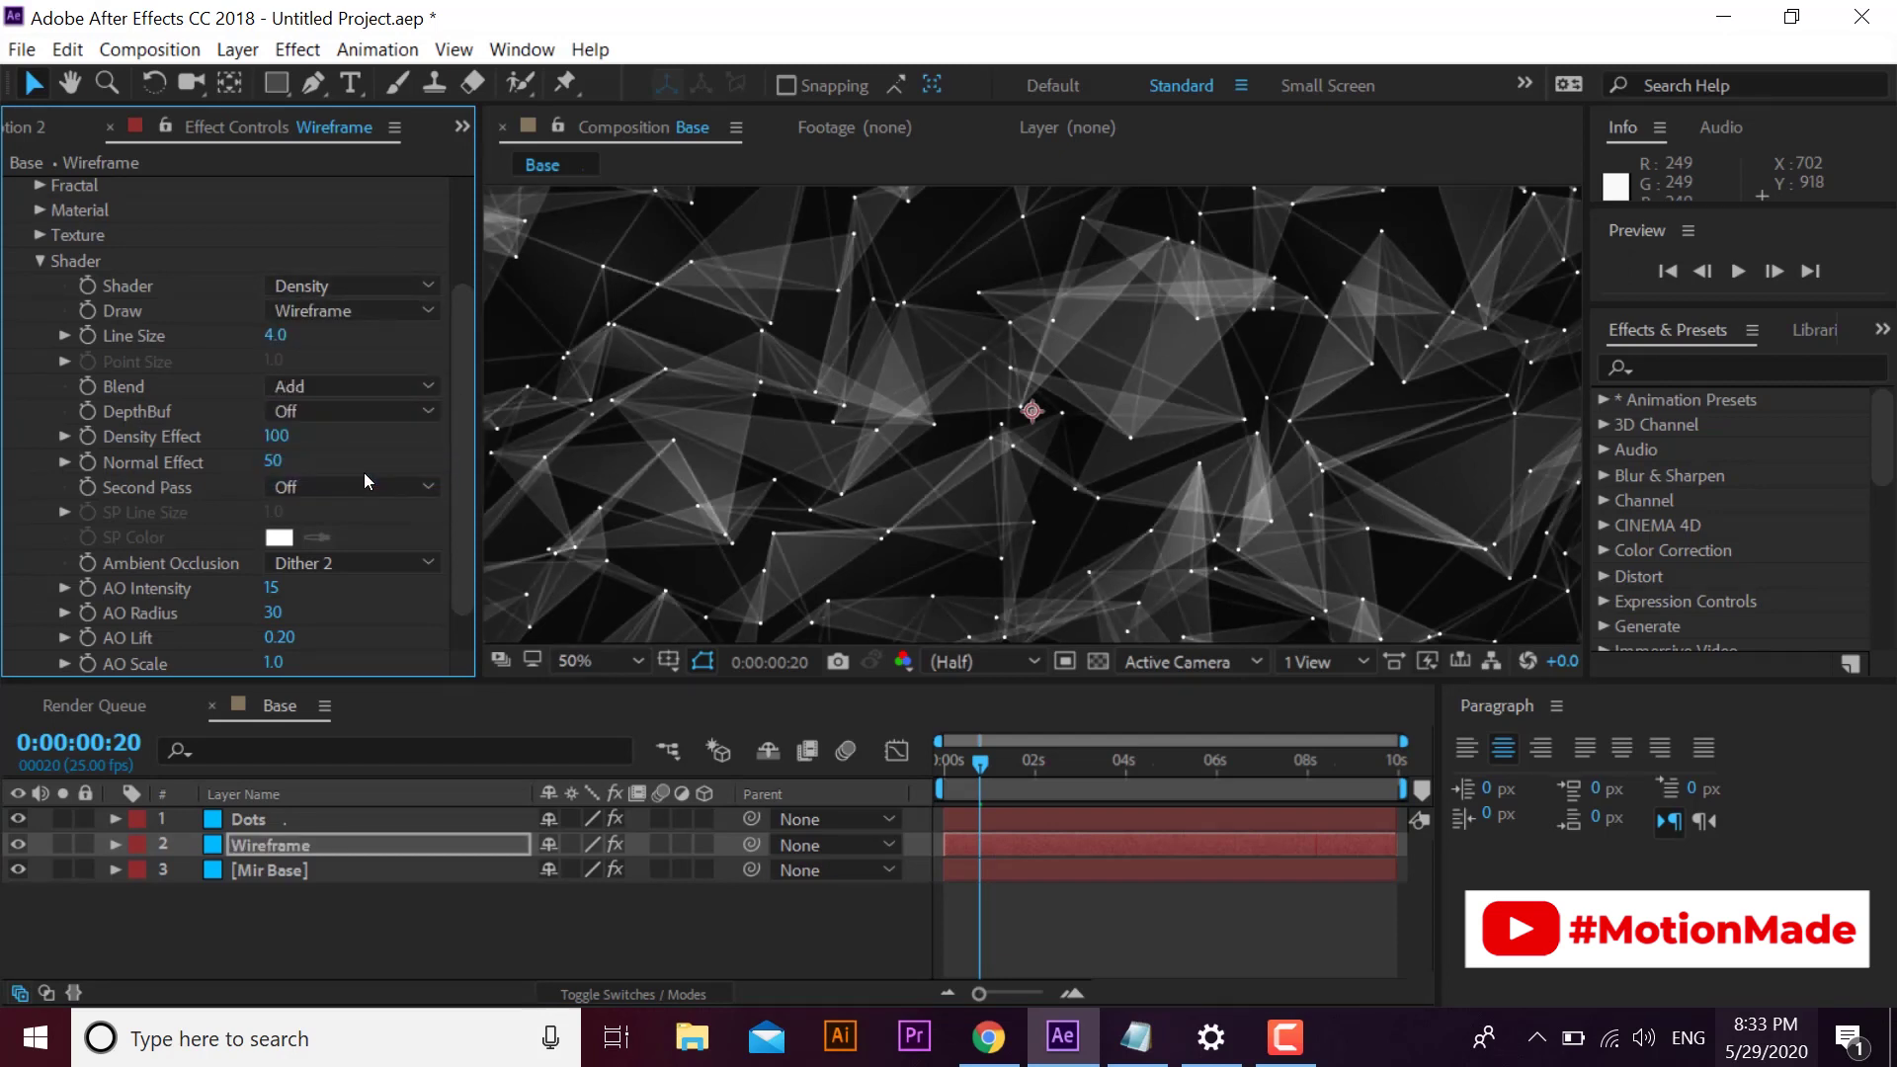
scroll(1362, 476, "down", 1)
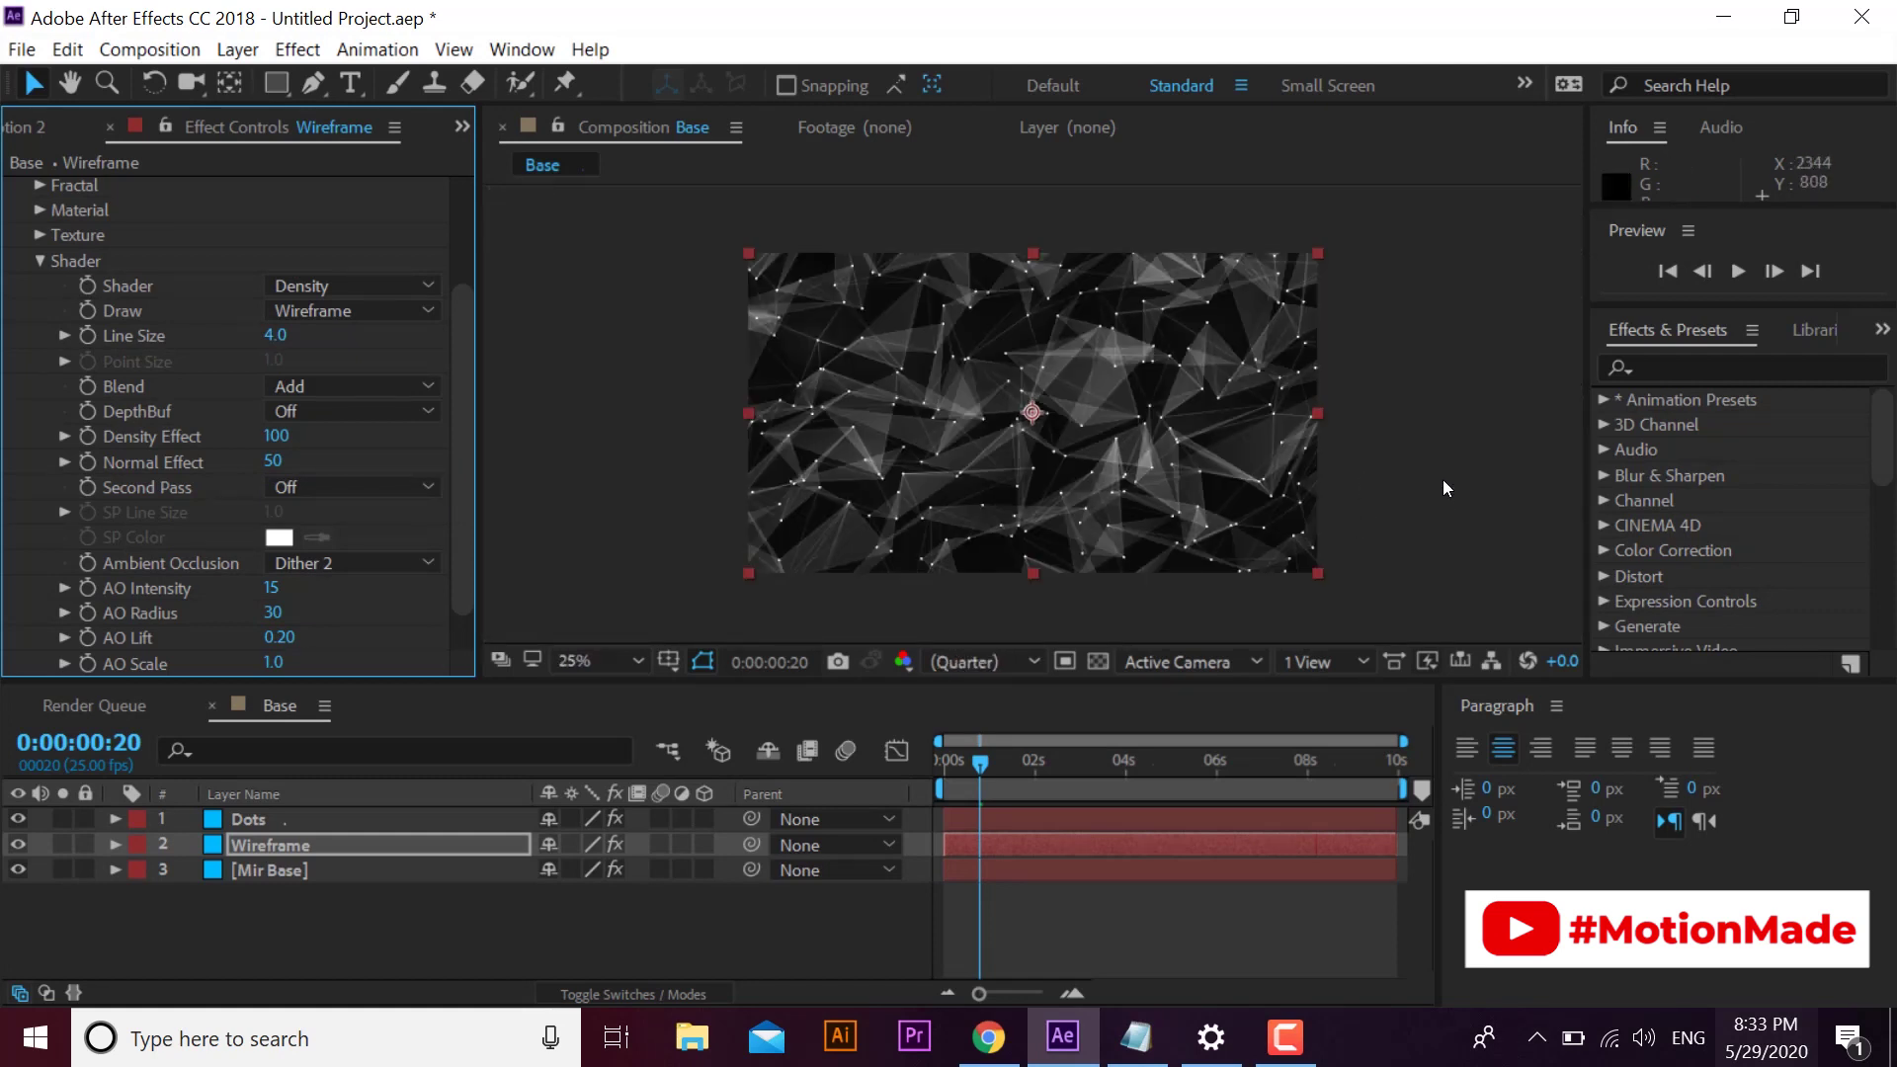
- Preview the grey plexus animation, then park the current time at 4:14
left_click(1443, 593)
mouse_move(980, 762)
left_mouse_down()
mouse_move(1354, 779)
mouse_move(990, 780)
left_mouse_up()
scroll(1146, 539, "up", 1)
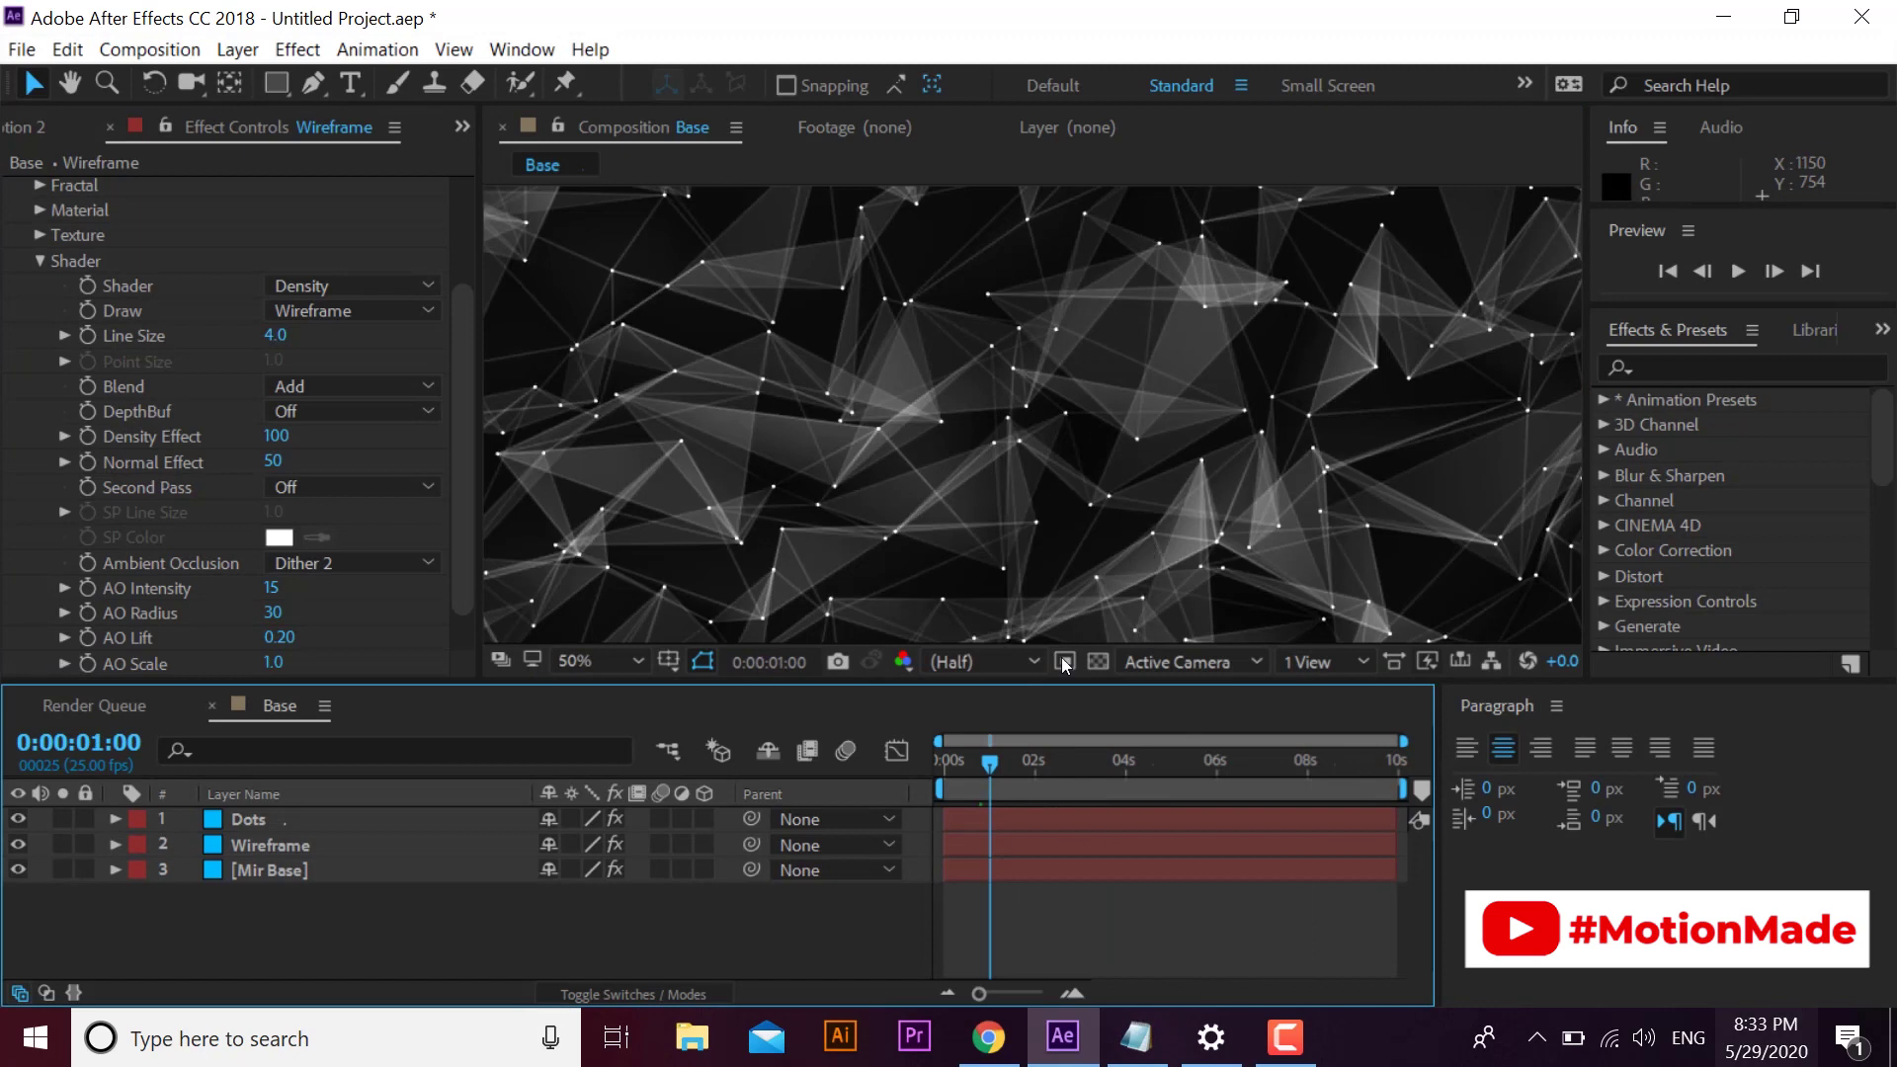
key("space")
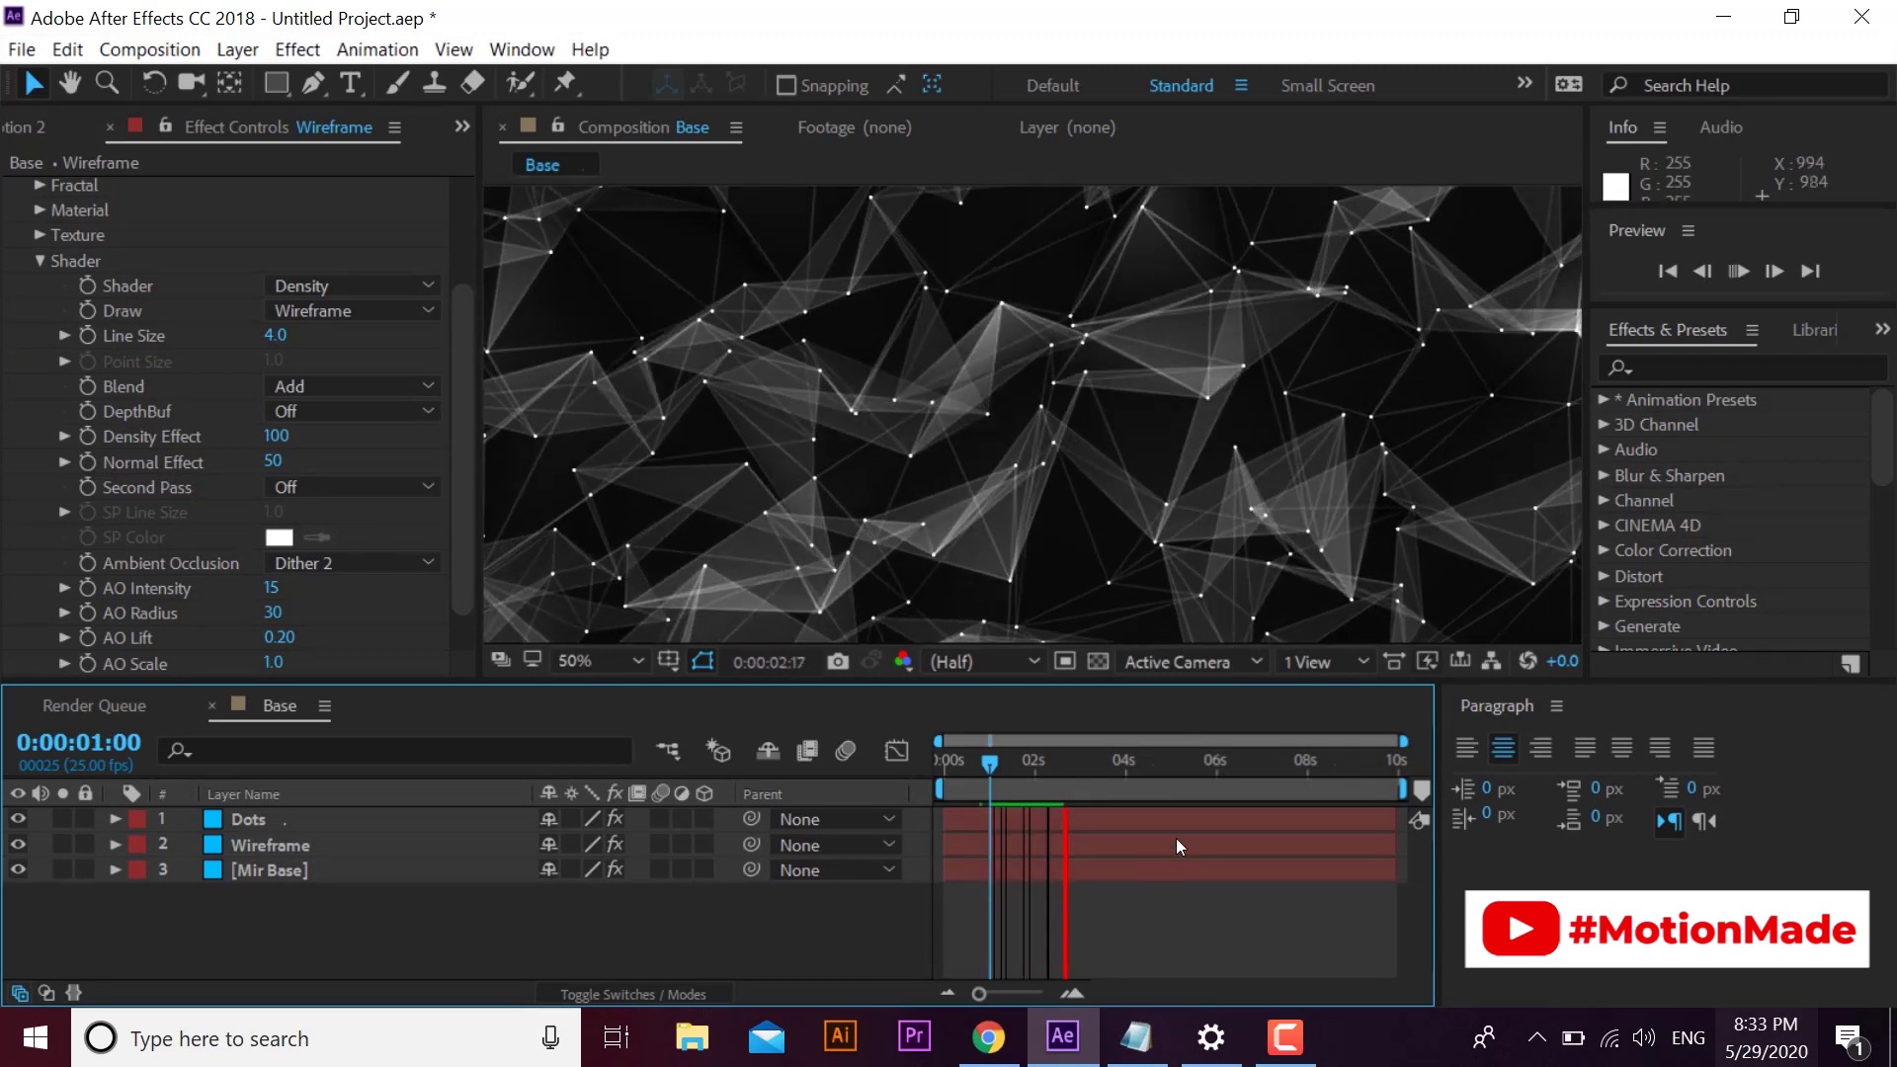
key("space")
left_click(1141, 763)
scroll(784, 540, "down", 1)
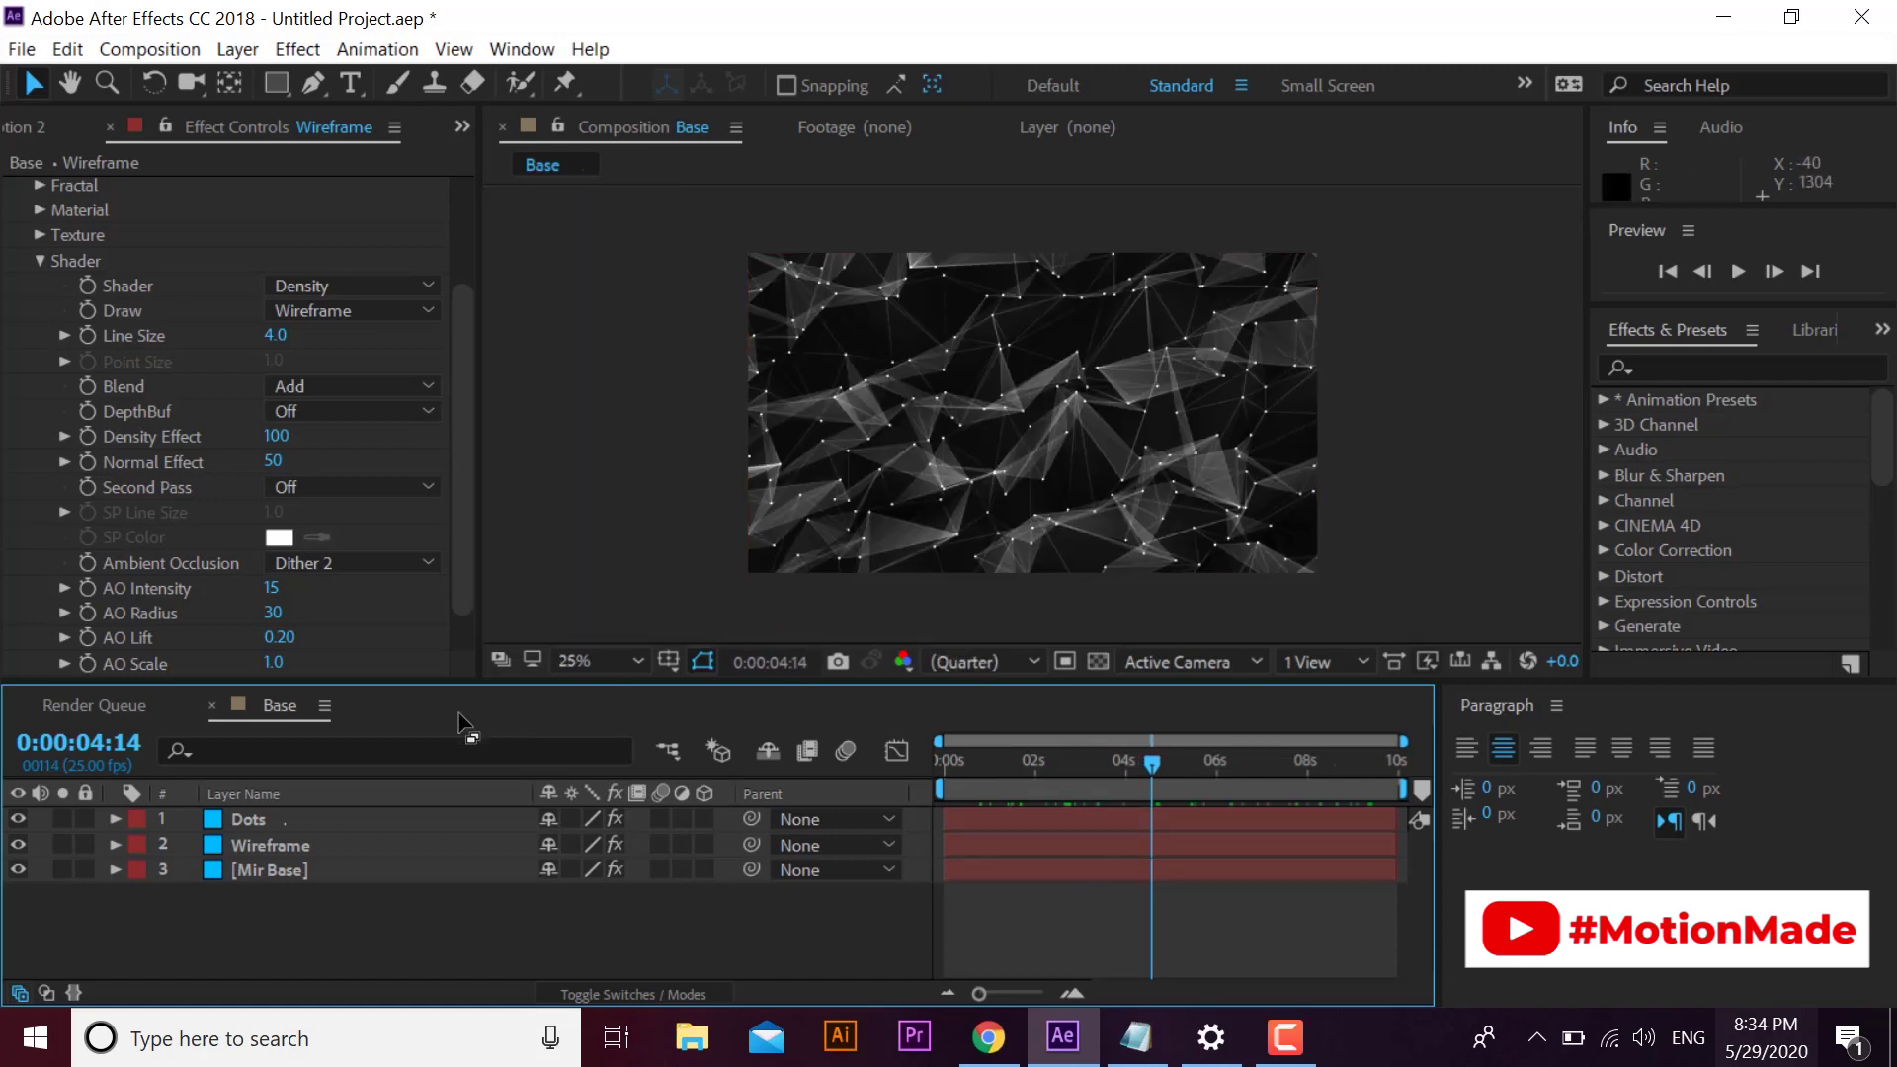
- Select the Mir Base layer and expand its Mir 3 Material settings
left_click(242, 820)
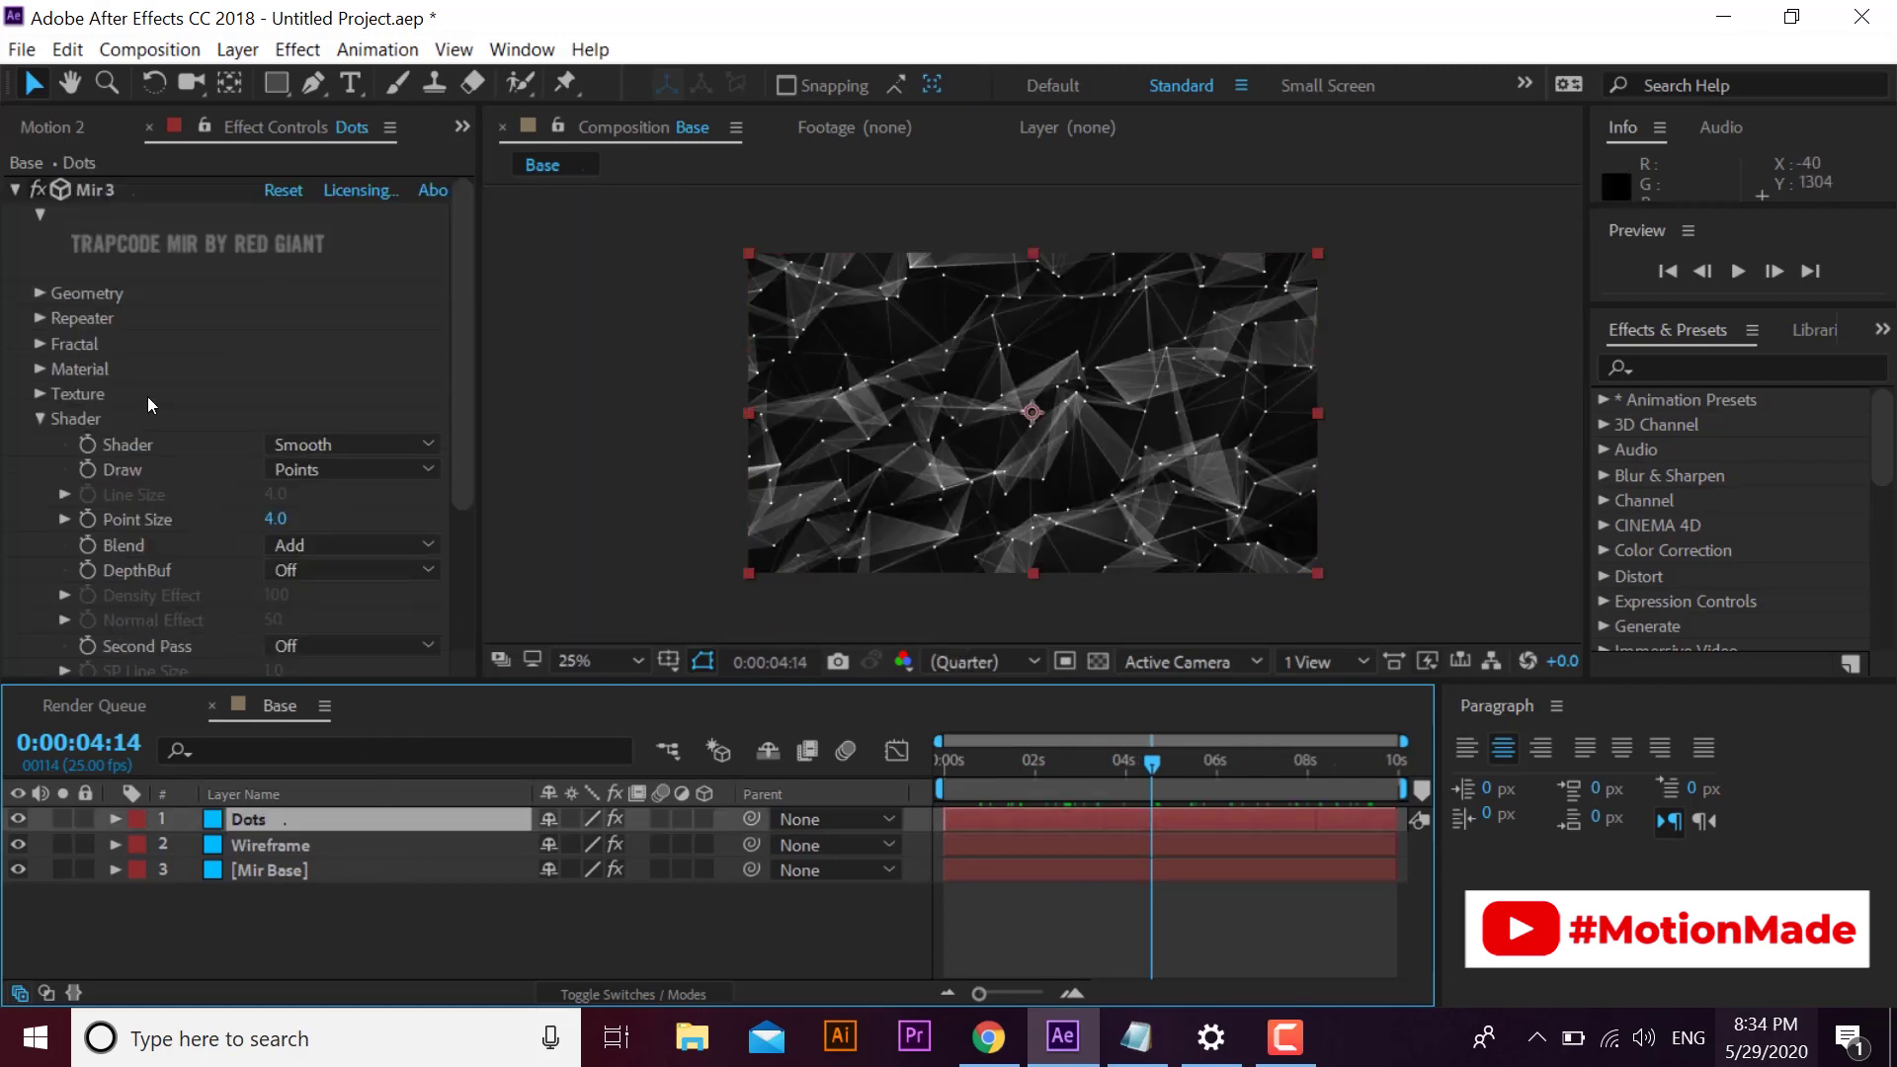
left_click(39, 420)
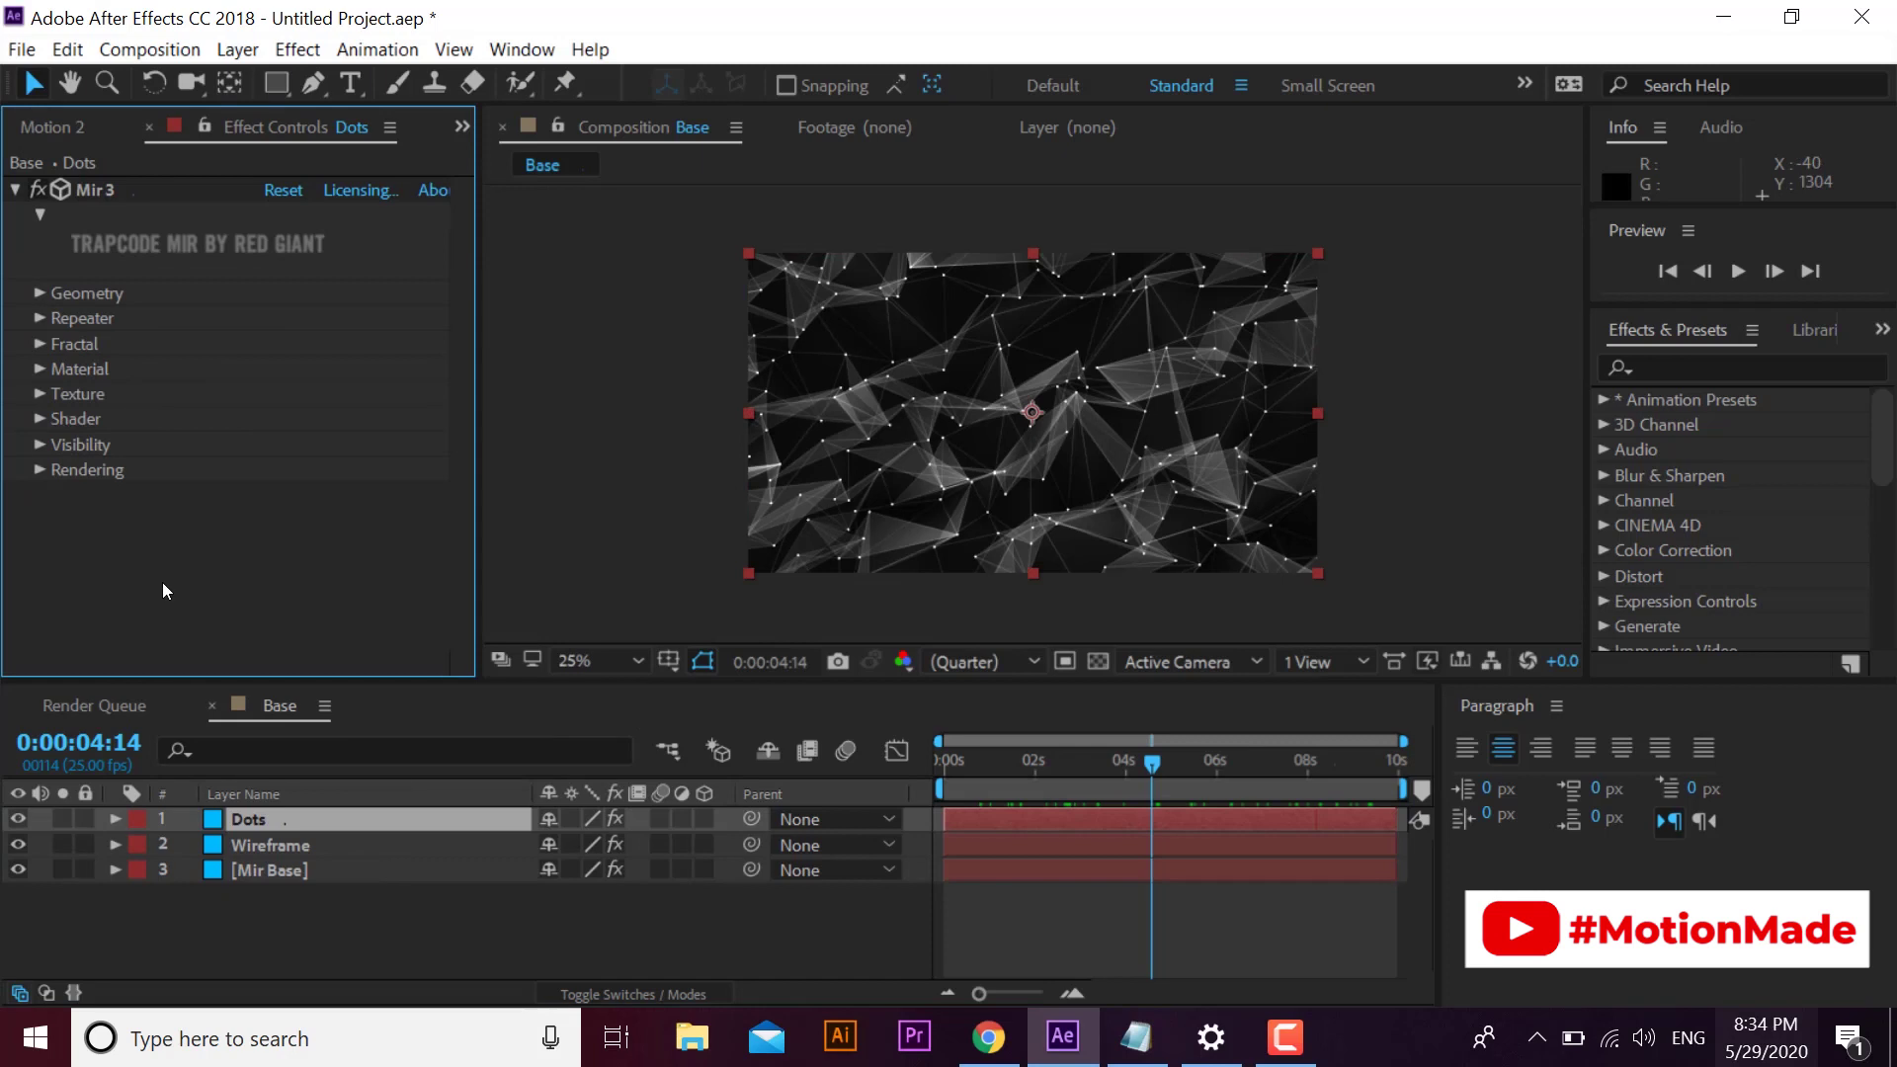
left_click(300, 873)
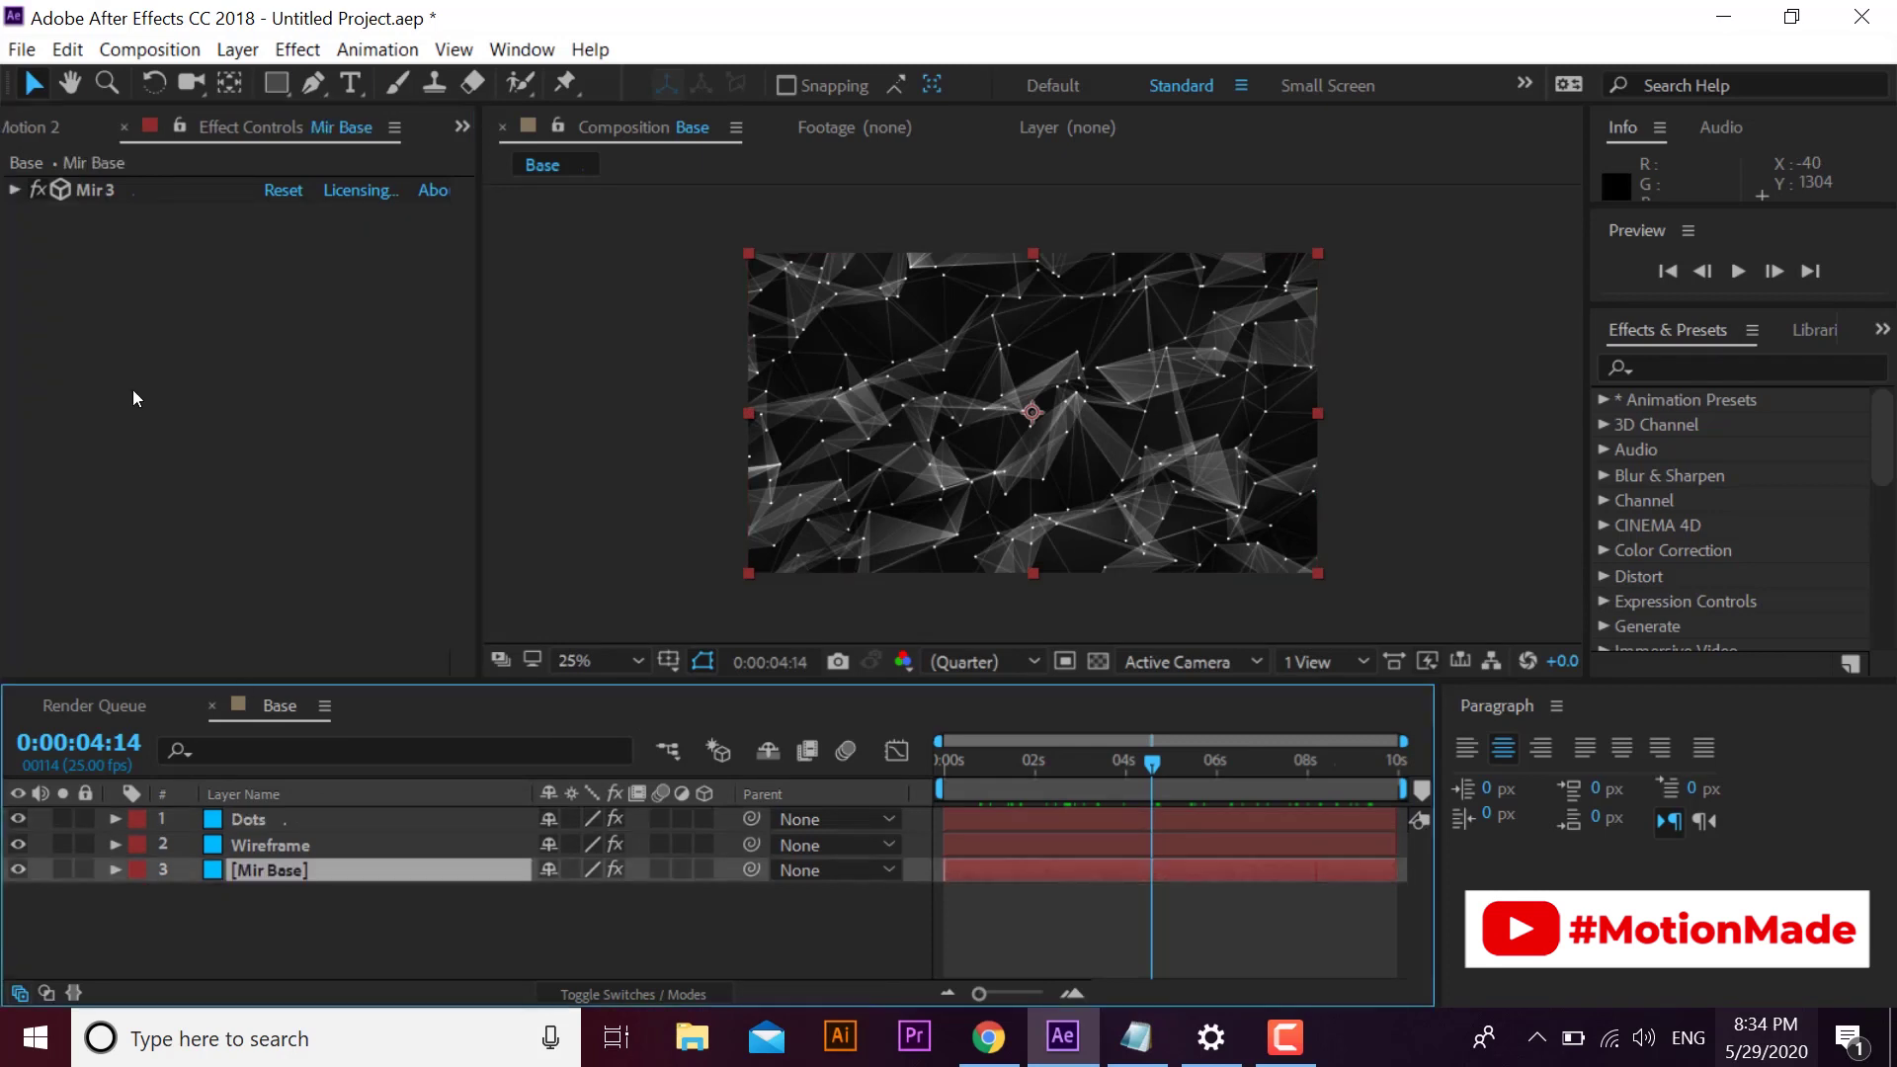
left_click(14, 193)
left_click(41, 417)
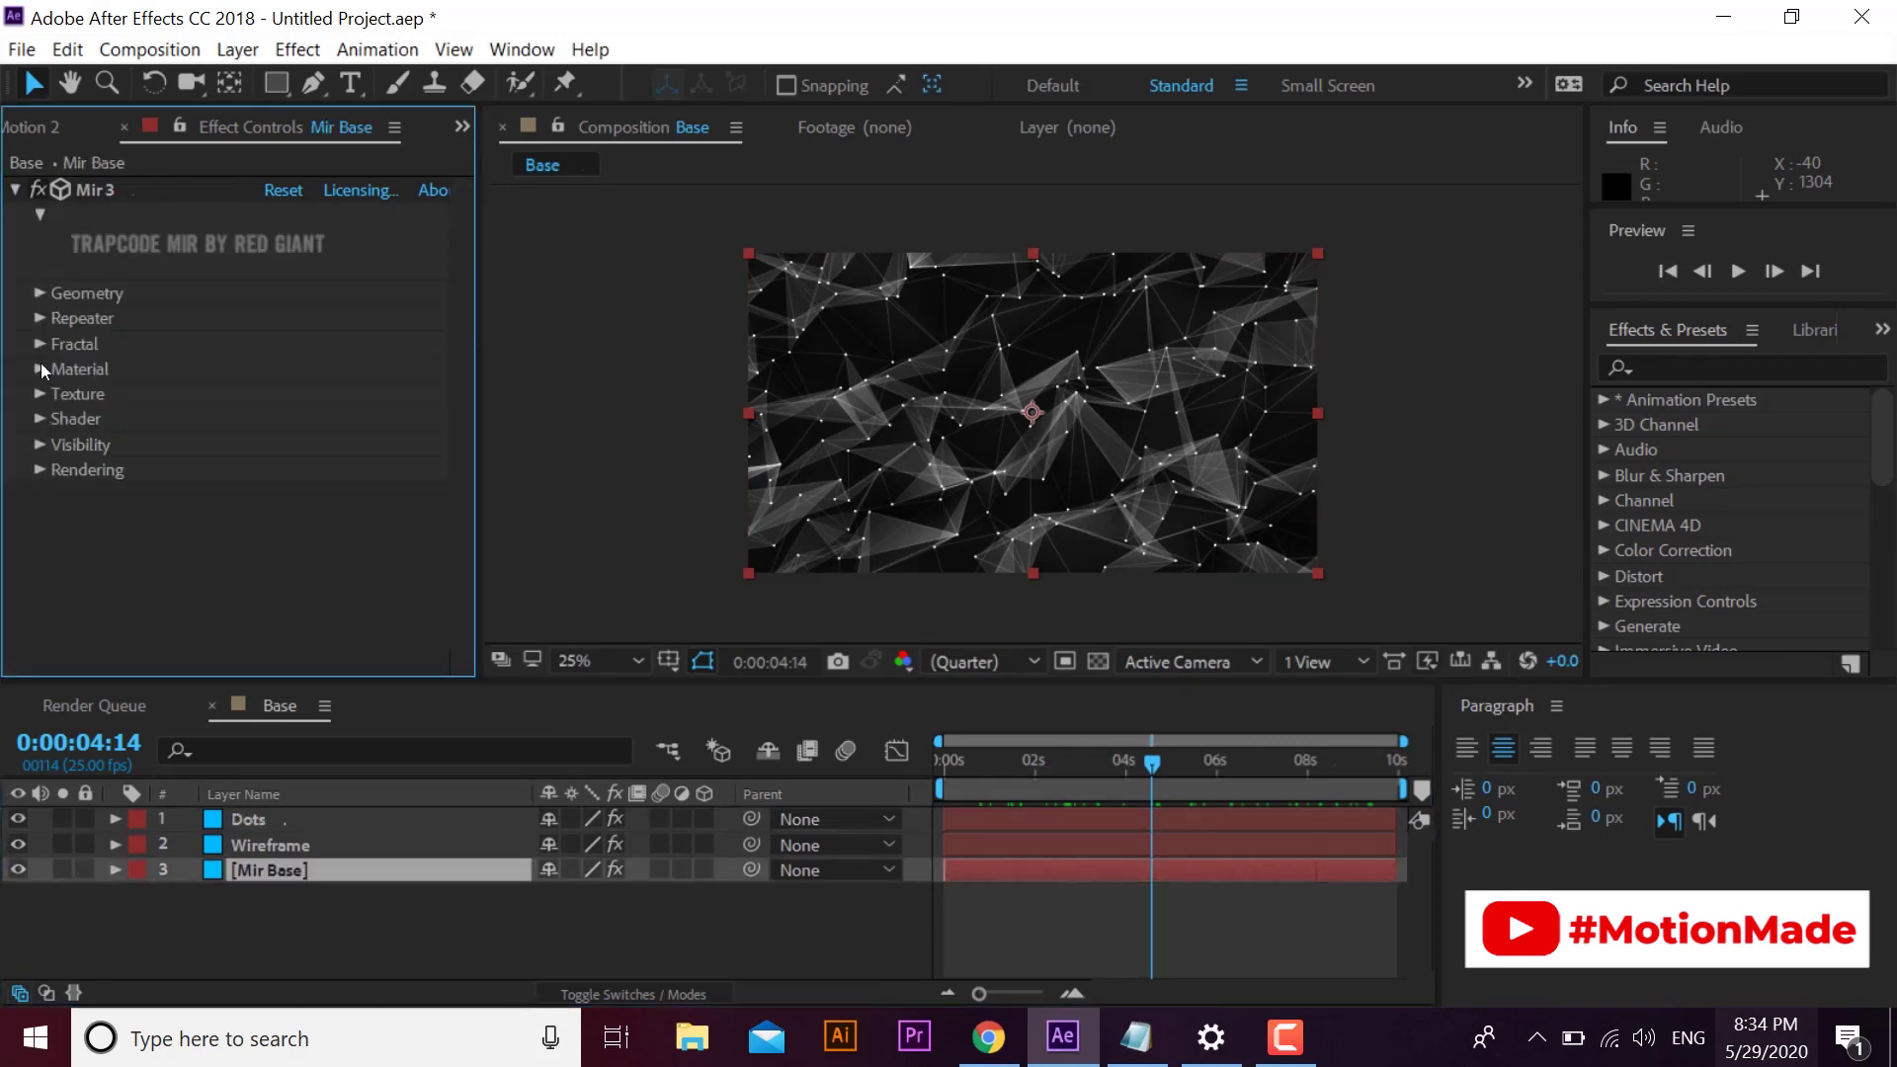
left_click(41, 368)
- Set Mir Base's Mir 3 material colour to cyan 00C6FF and collapse Material
left_click(280, 362)
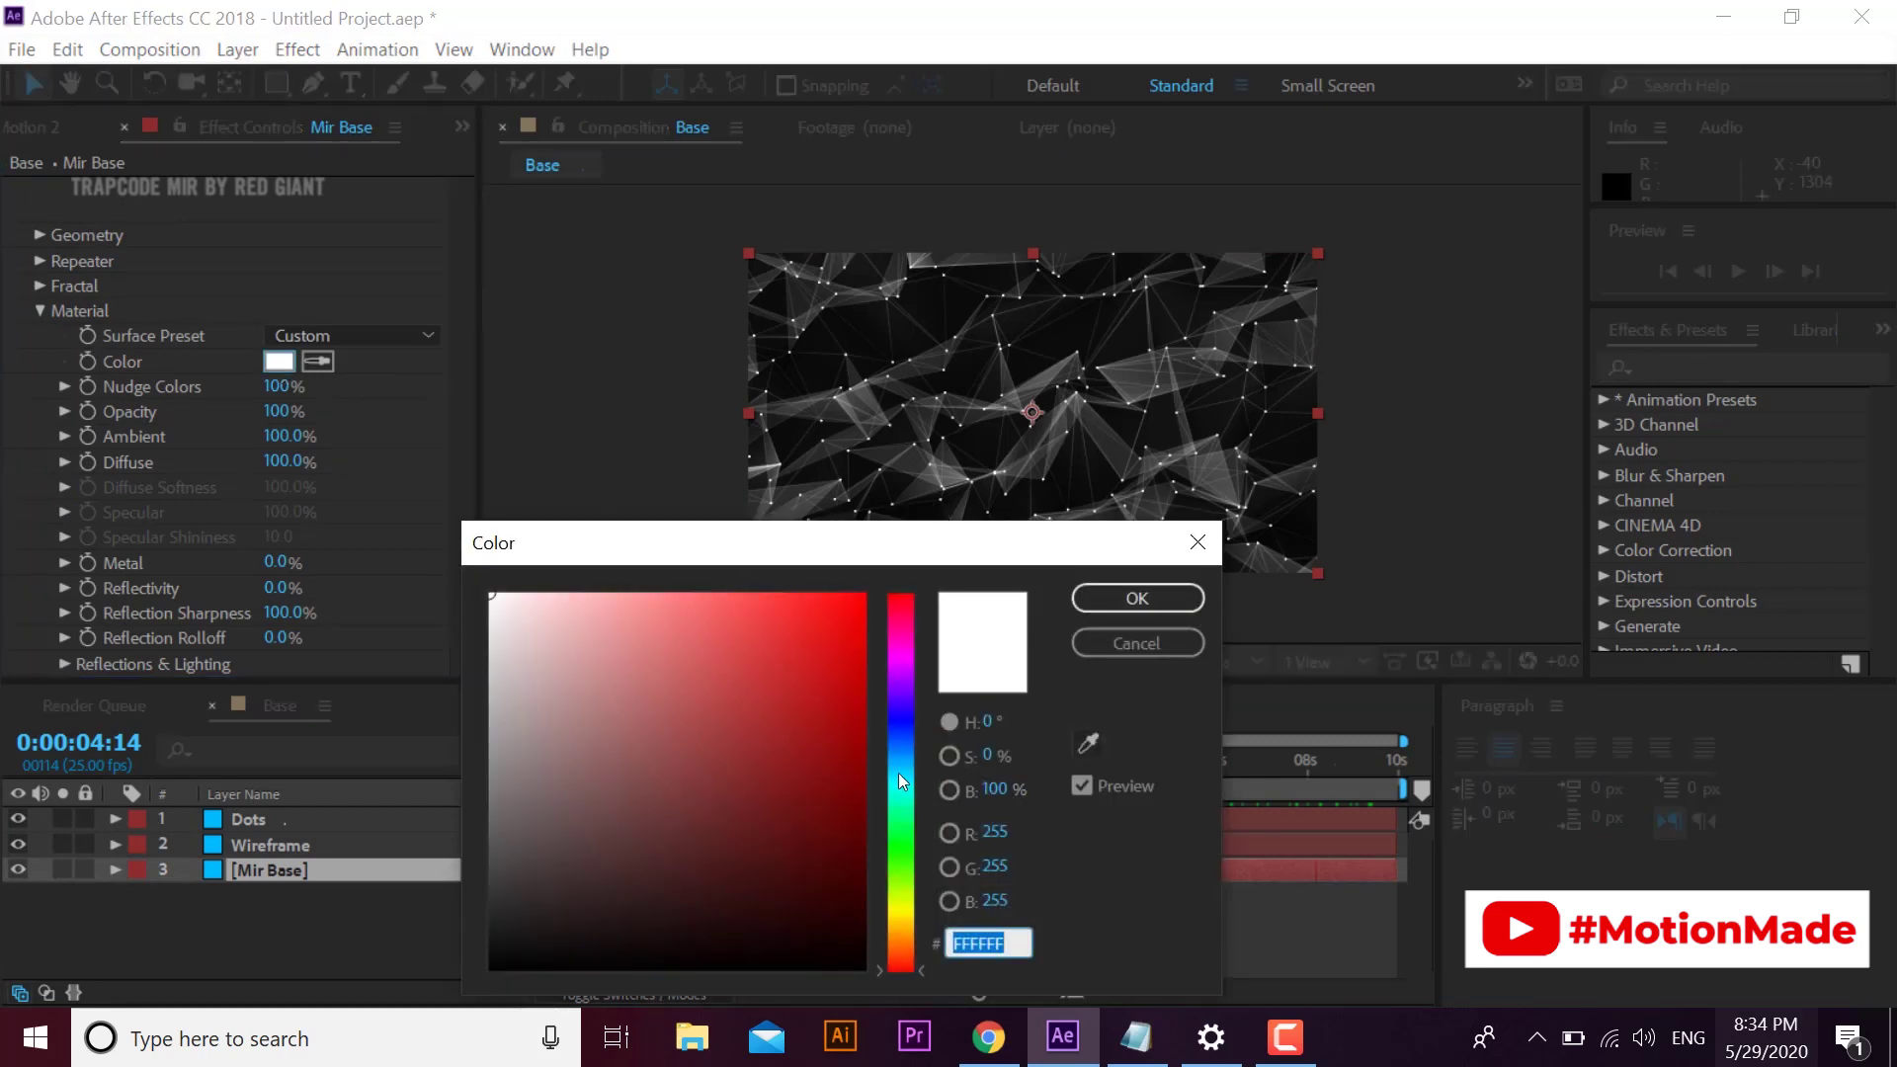
left_click(898, 771)
left_click_drag(905, 770, 910, 777)
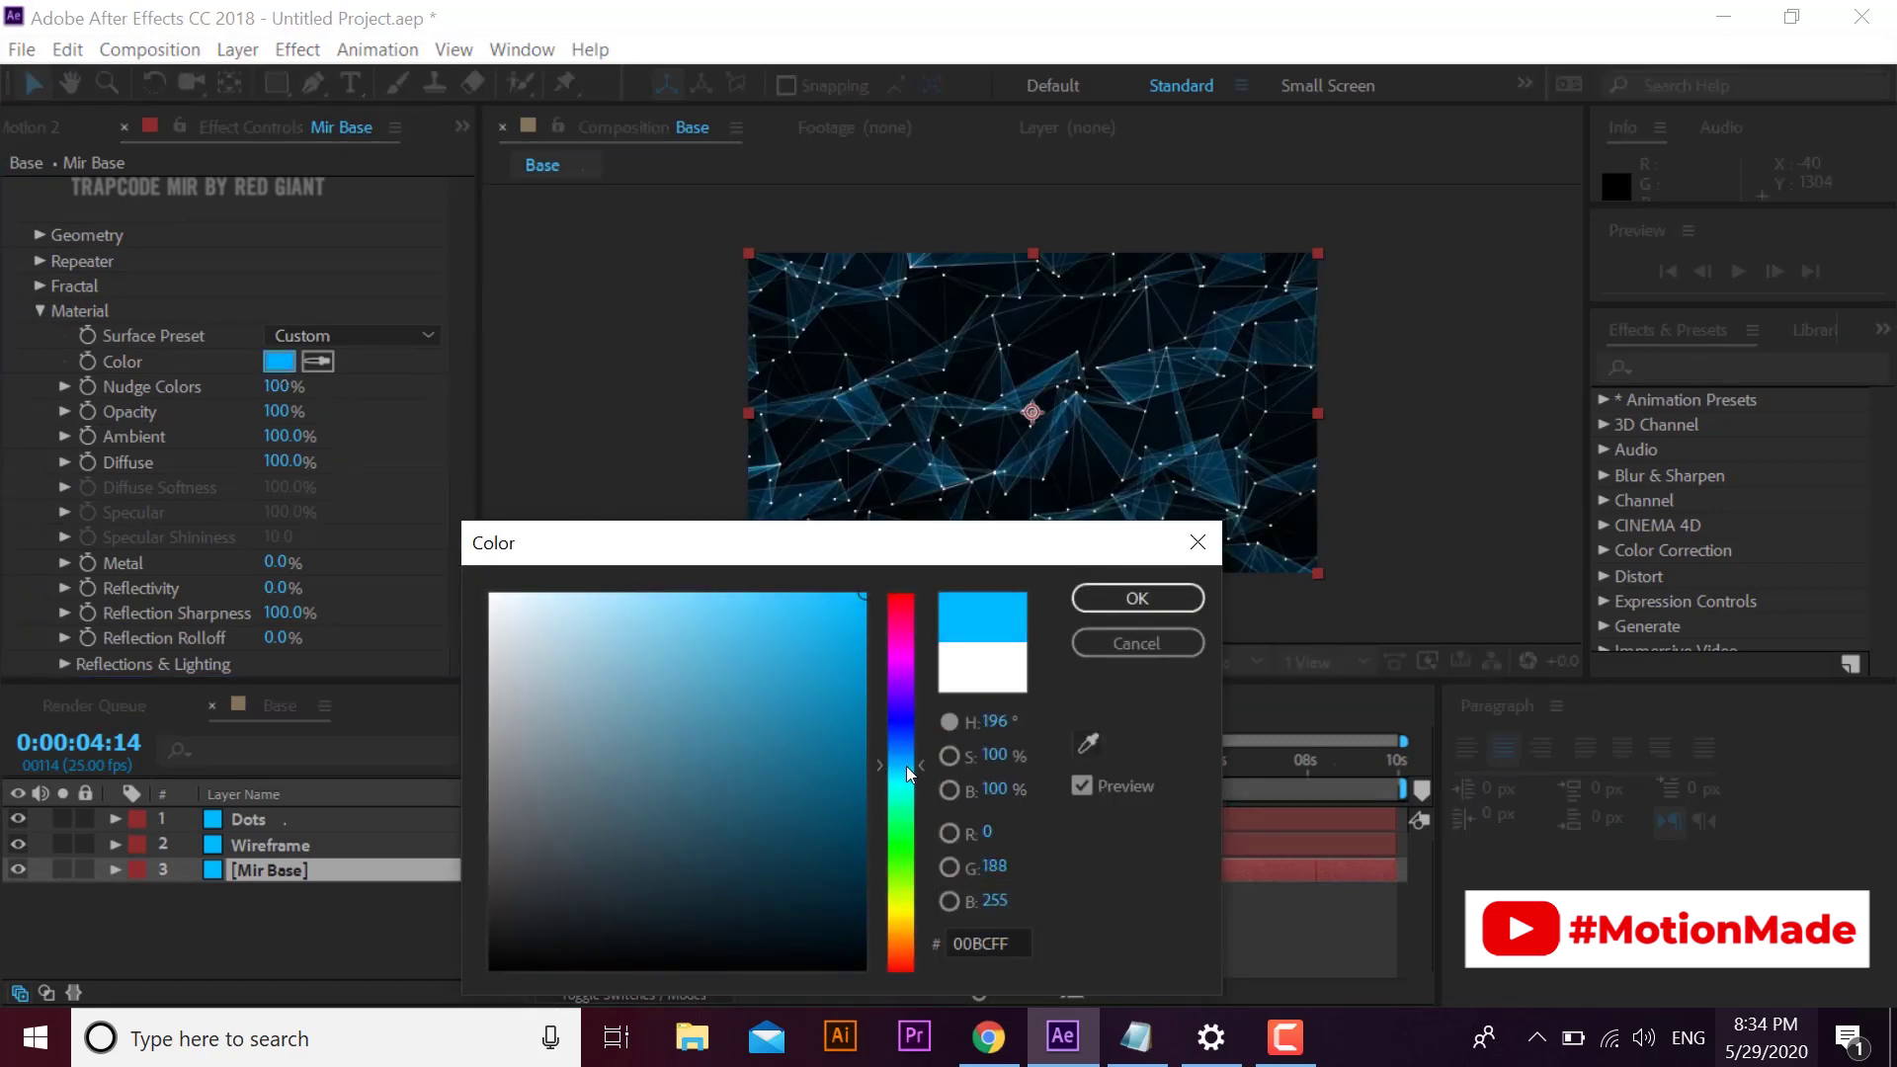
left_click(907, 768)
left_click(1136, 598)
scroll(1339, 476, "up", 2)
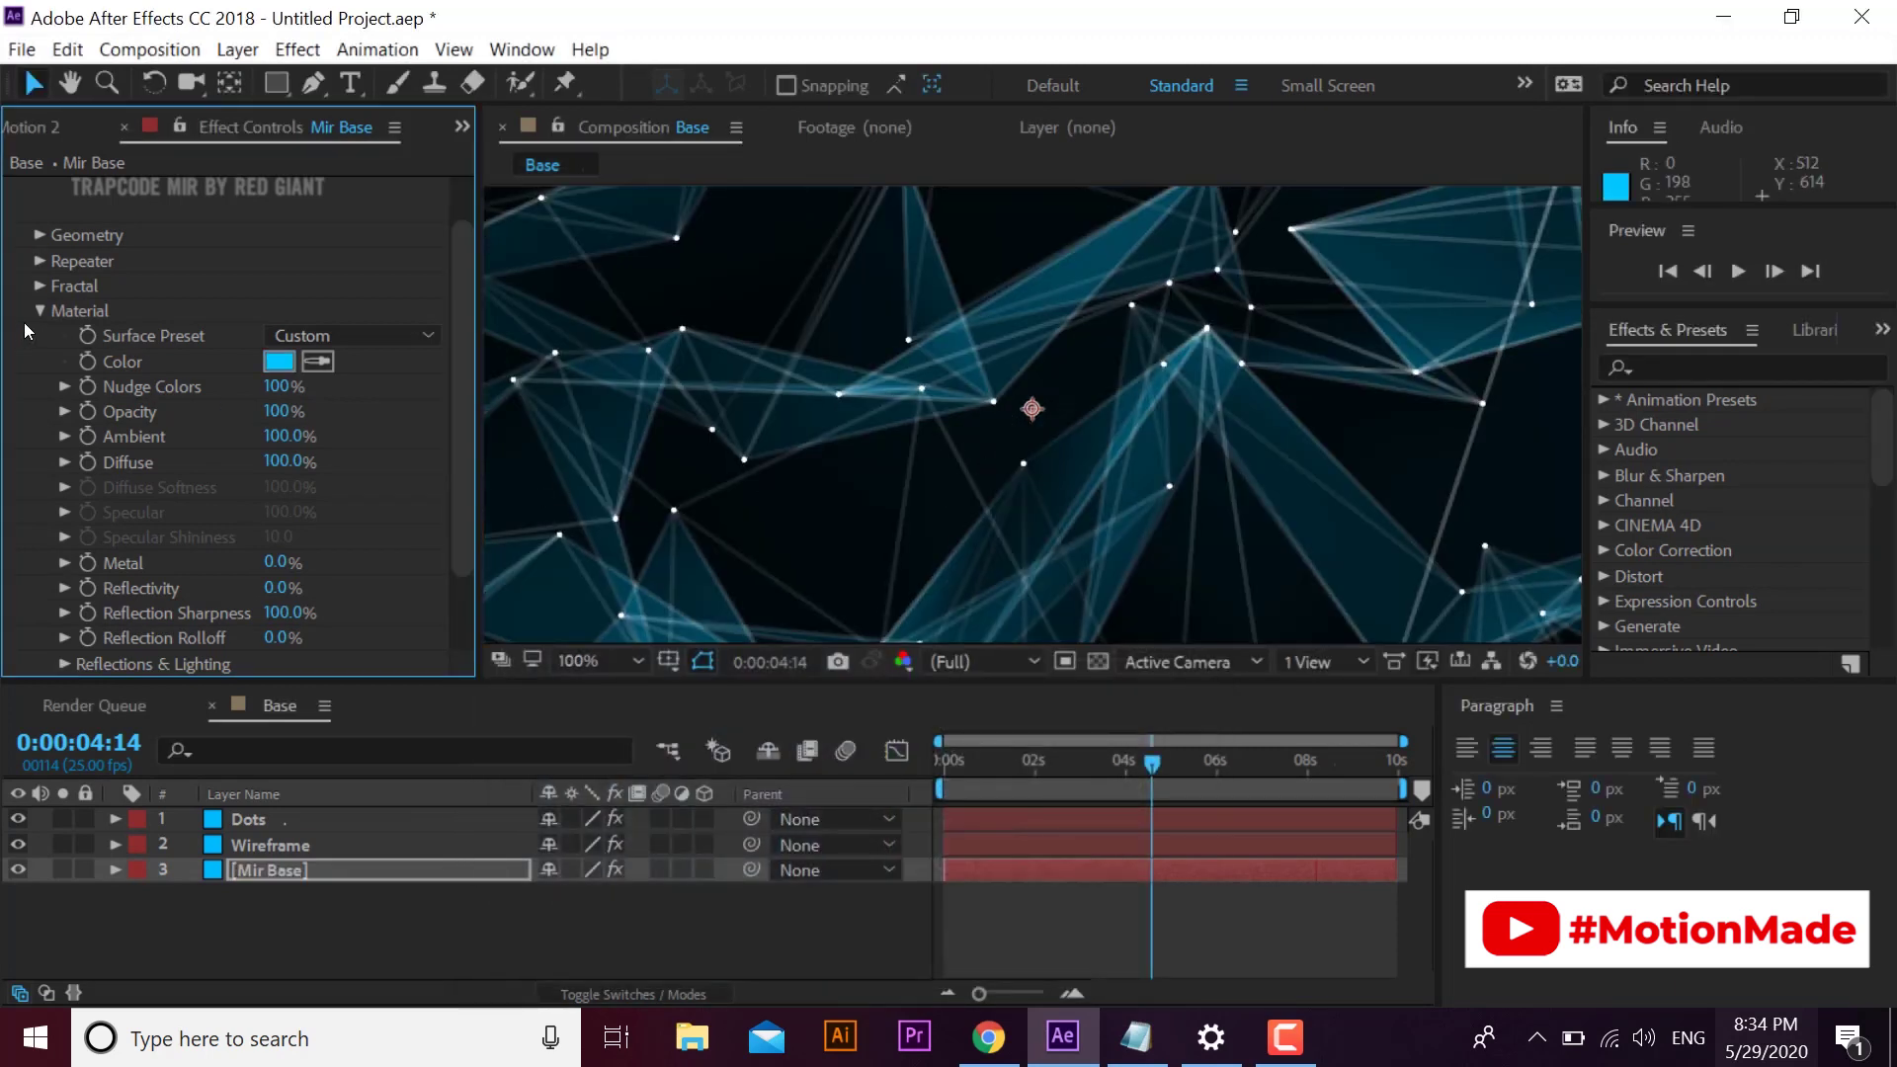
left_click(43, 309)
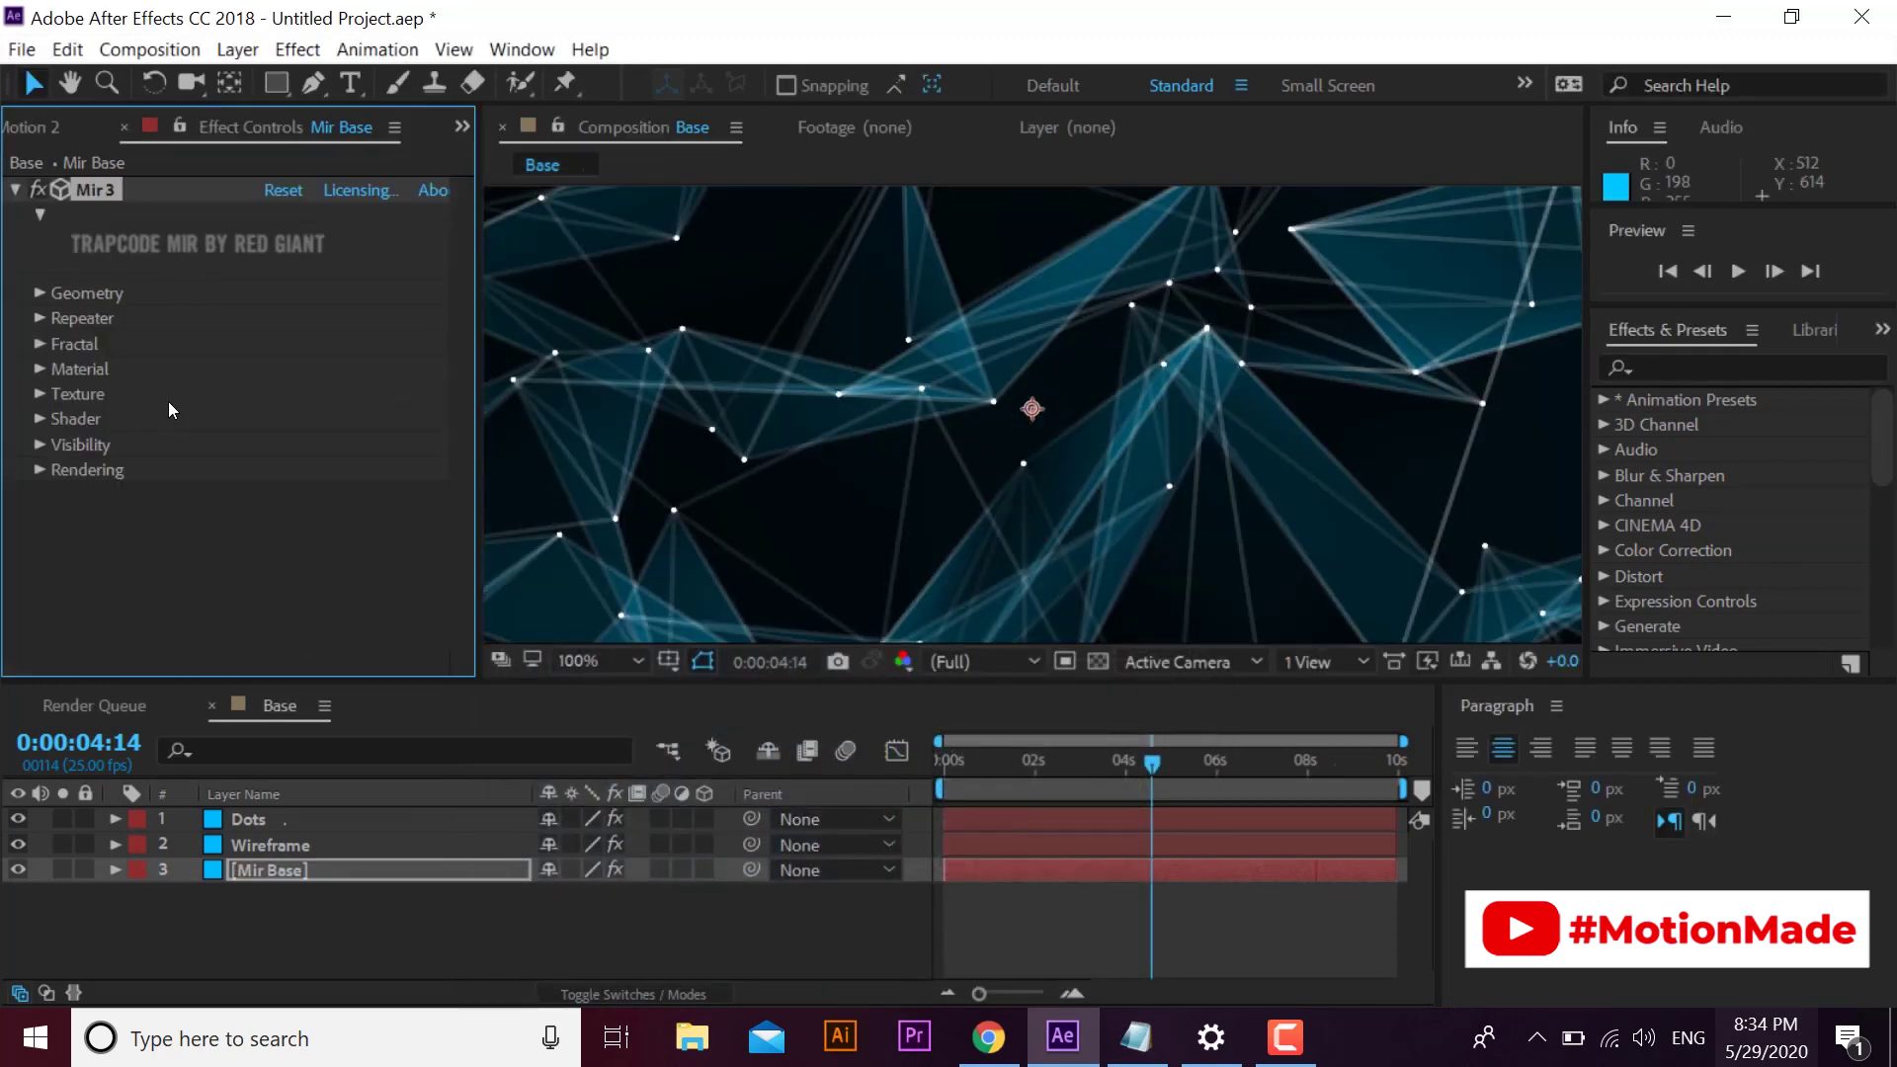
- Select Wireframe and set its Mir 3 material colour to a bright saturated cyan
left_click(272, 850)
left_click(44, 417)
left_click(41, 368)
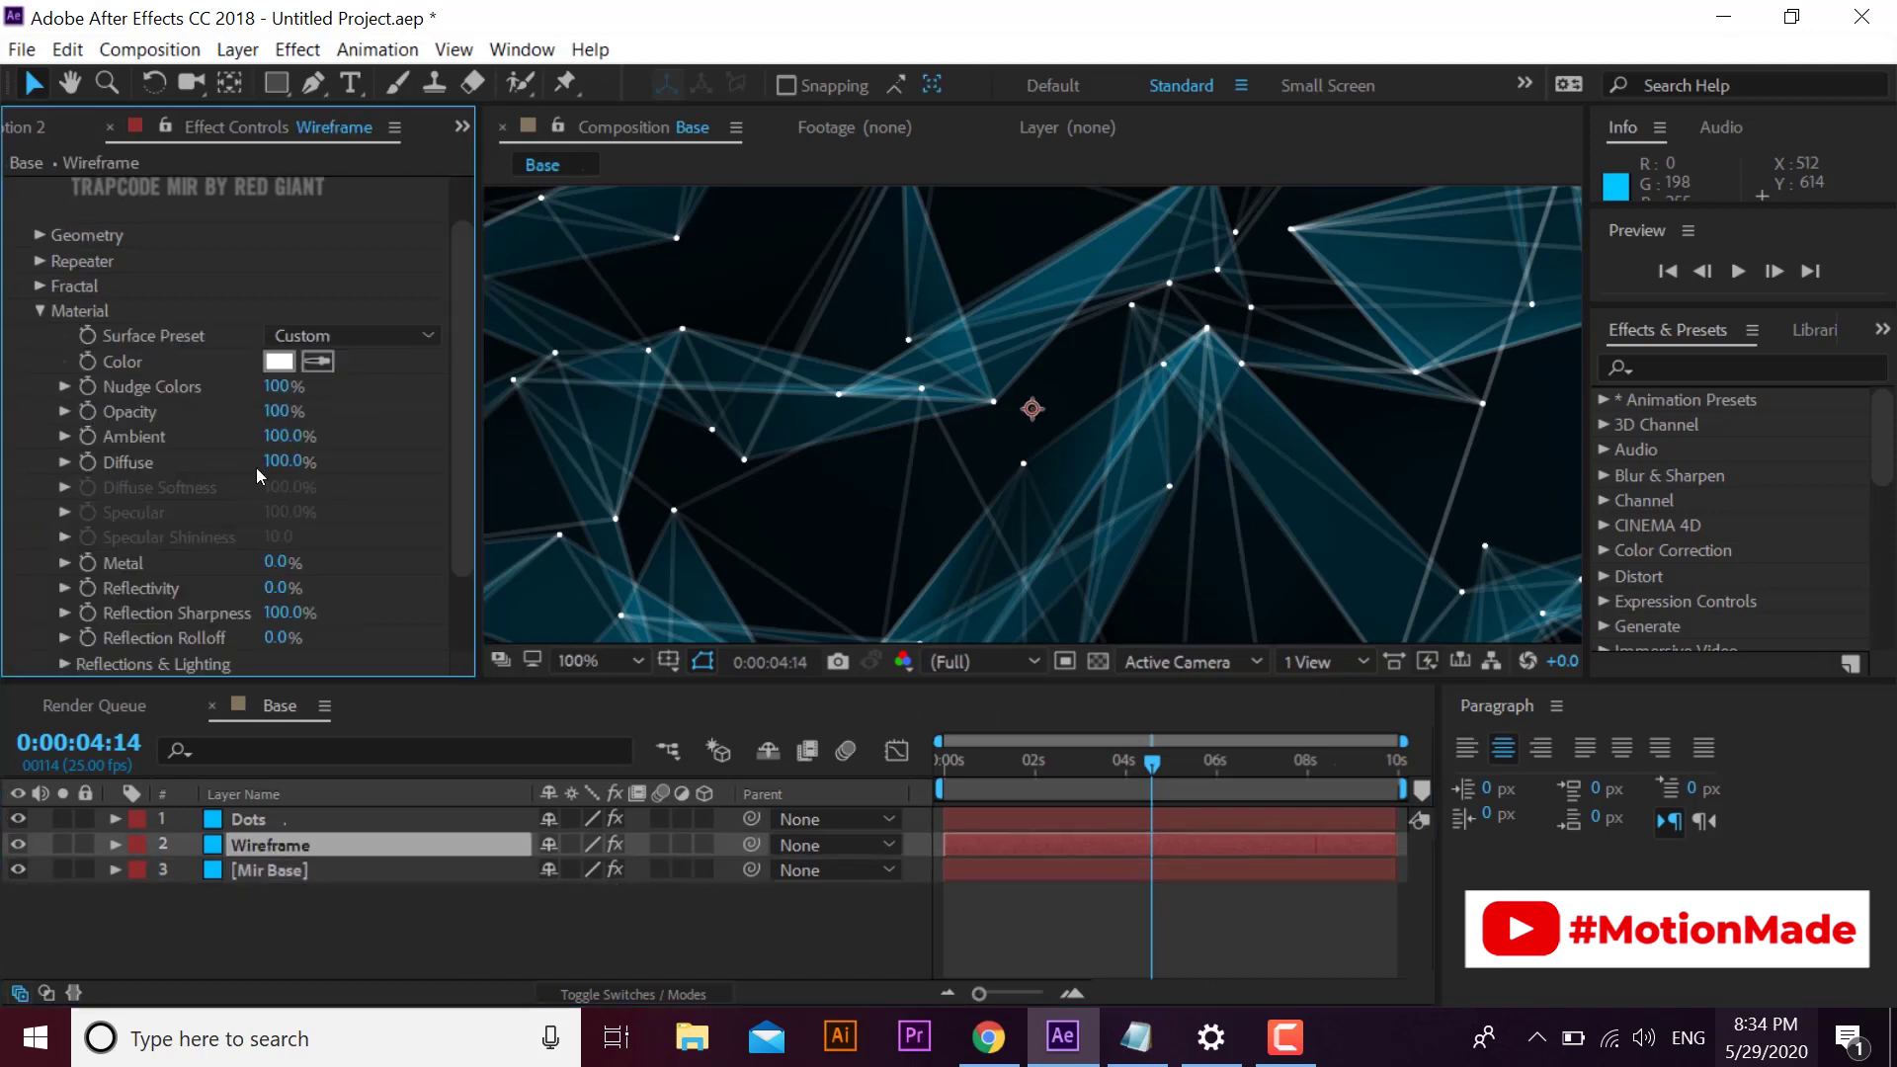
left_click(280, 361)
left_click(901, 772)
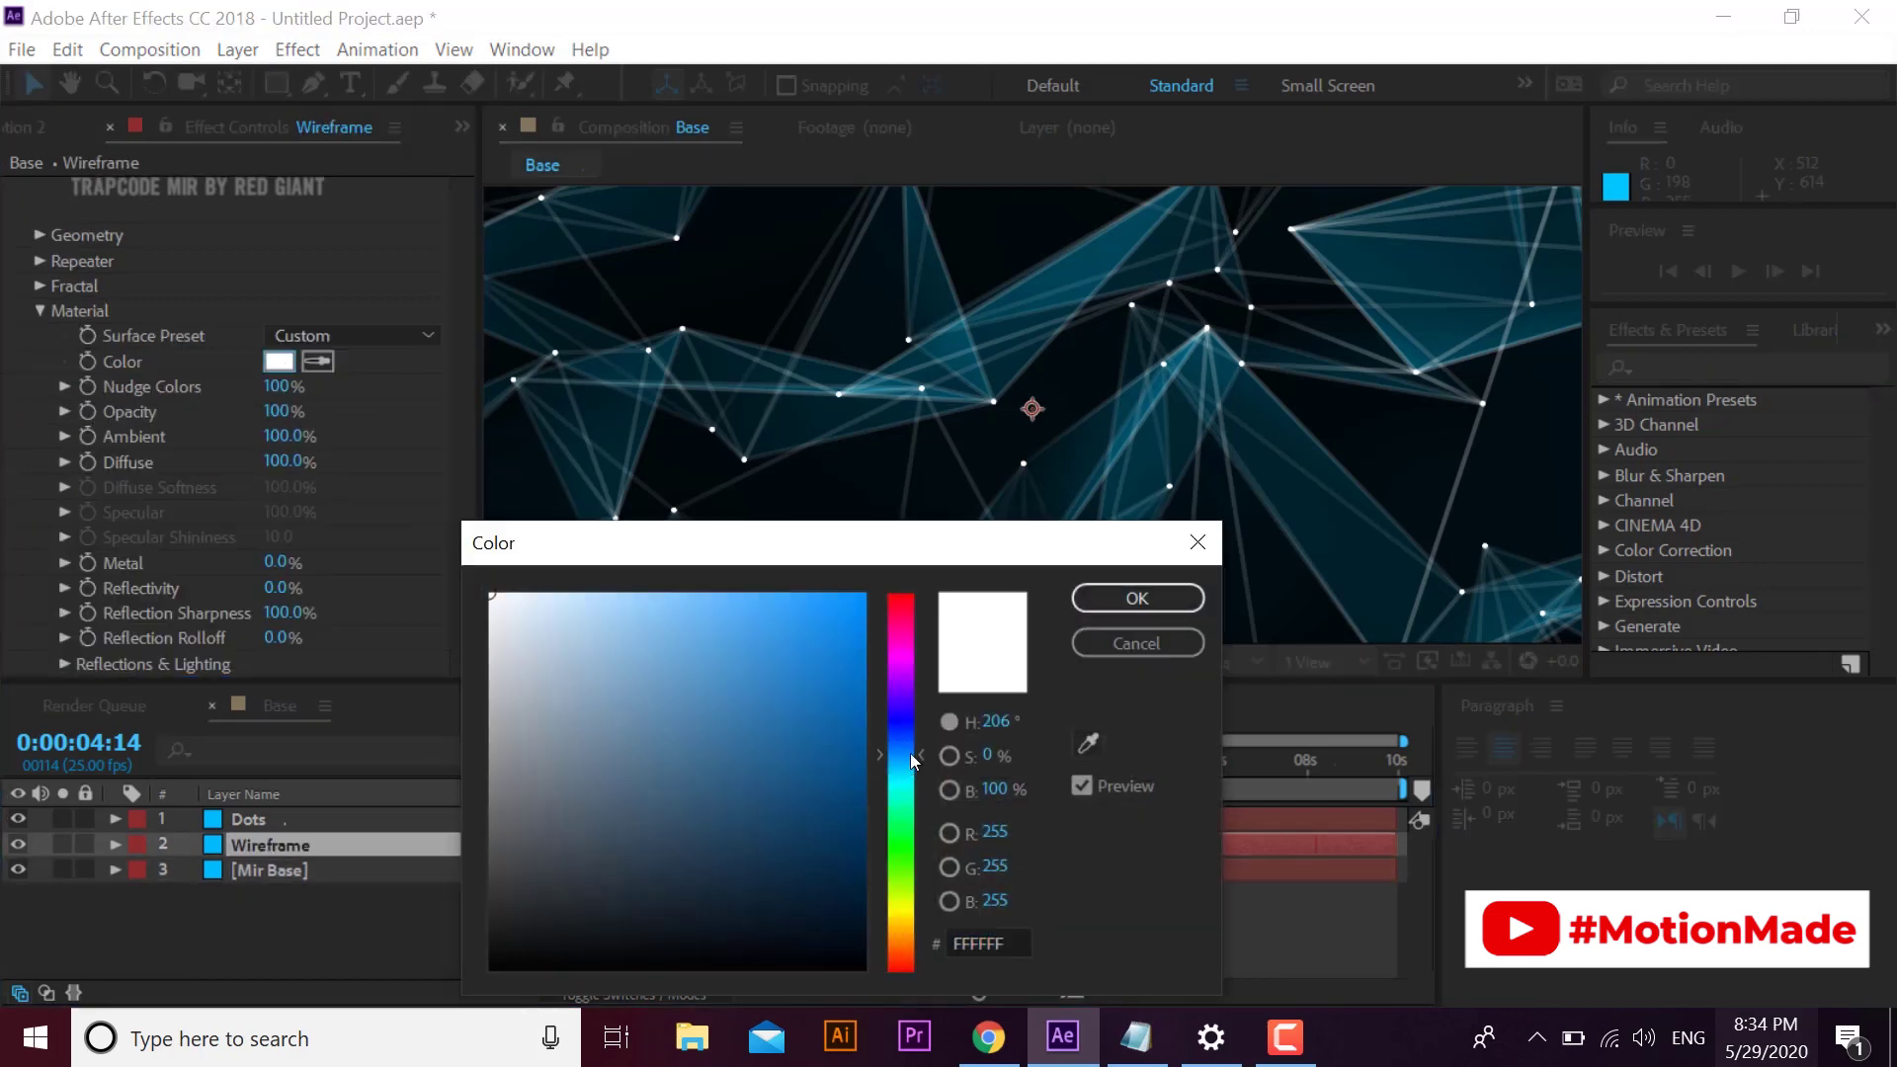
left_click(859, 596)
left_click(911, 773)
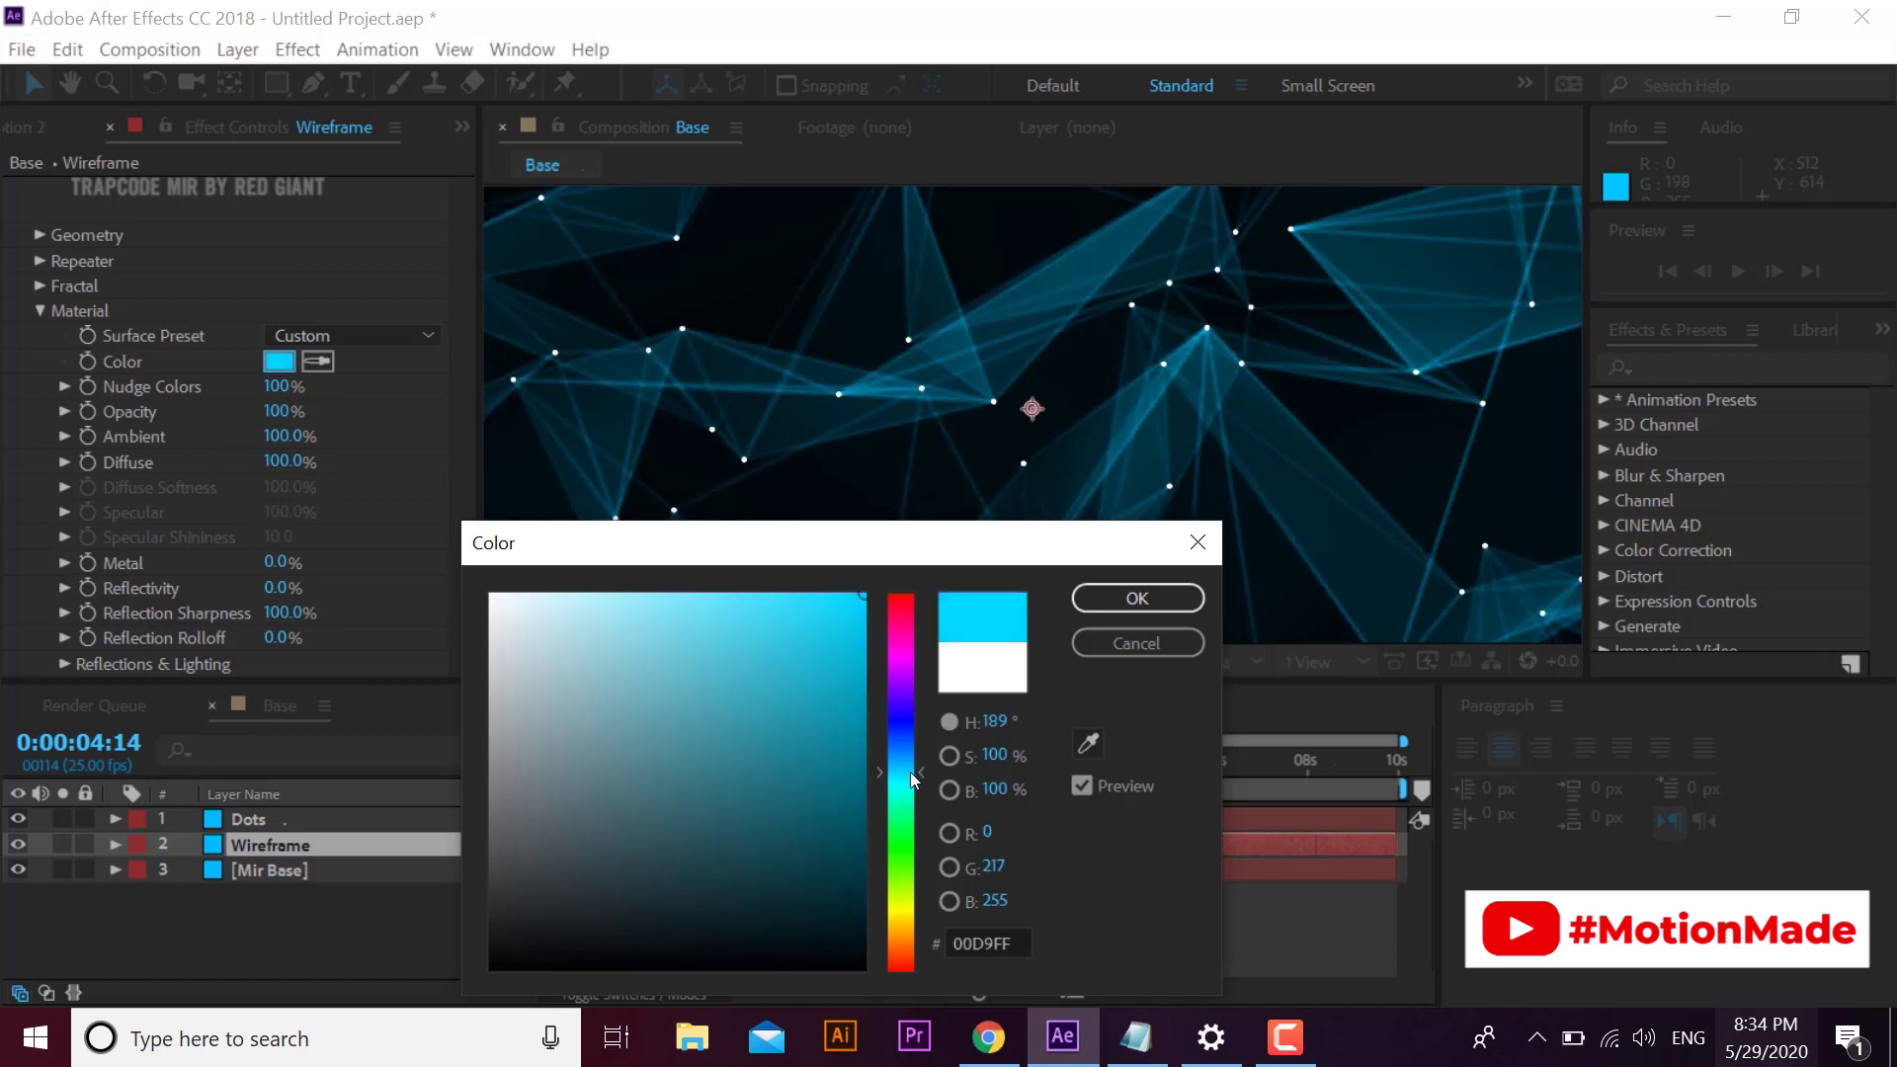
left_click_drag(803, 653, 803, 591)
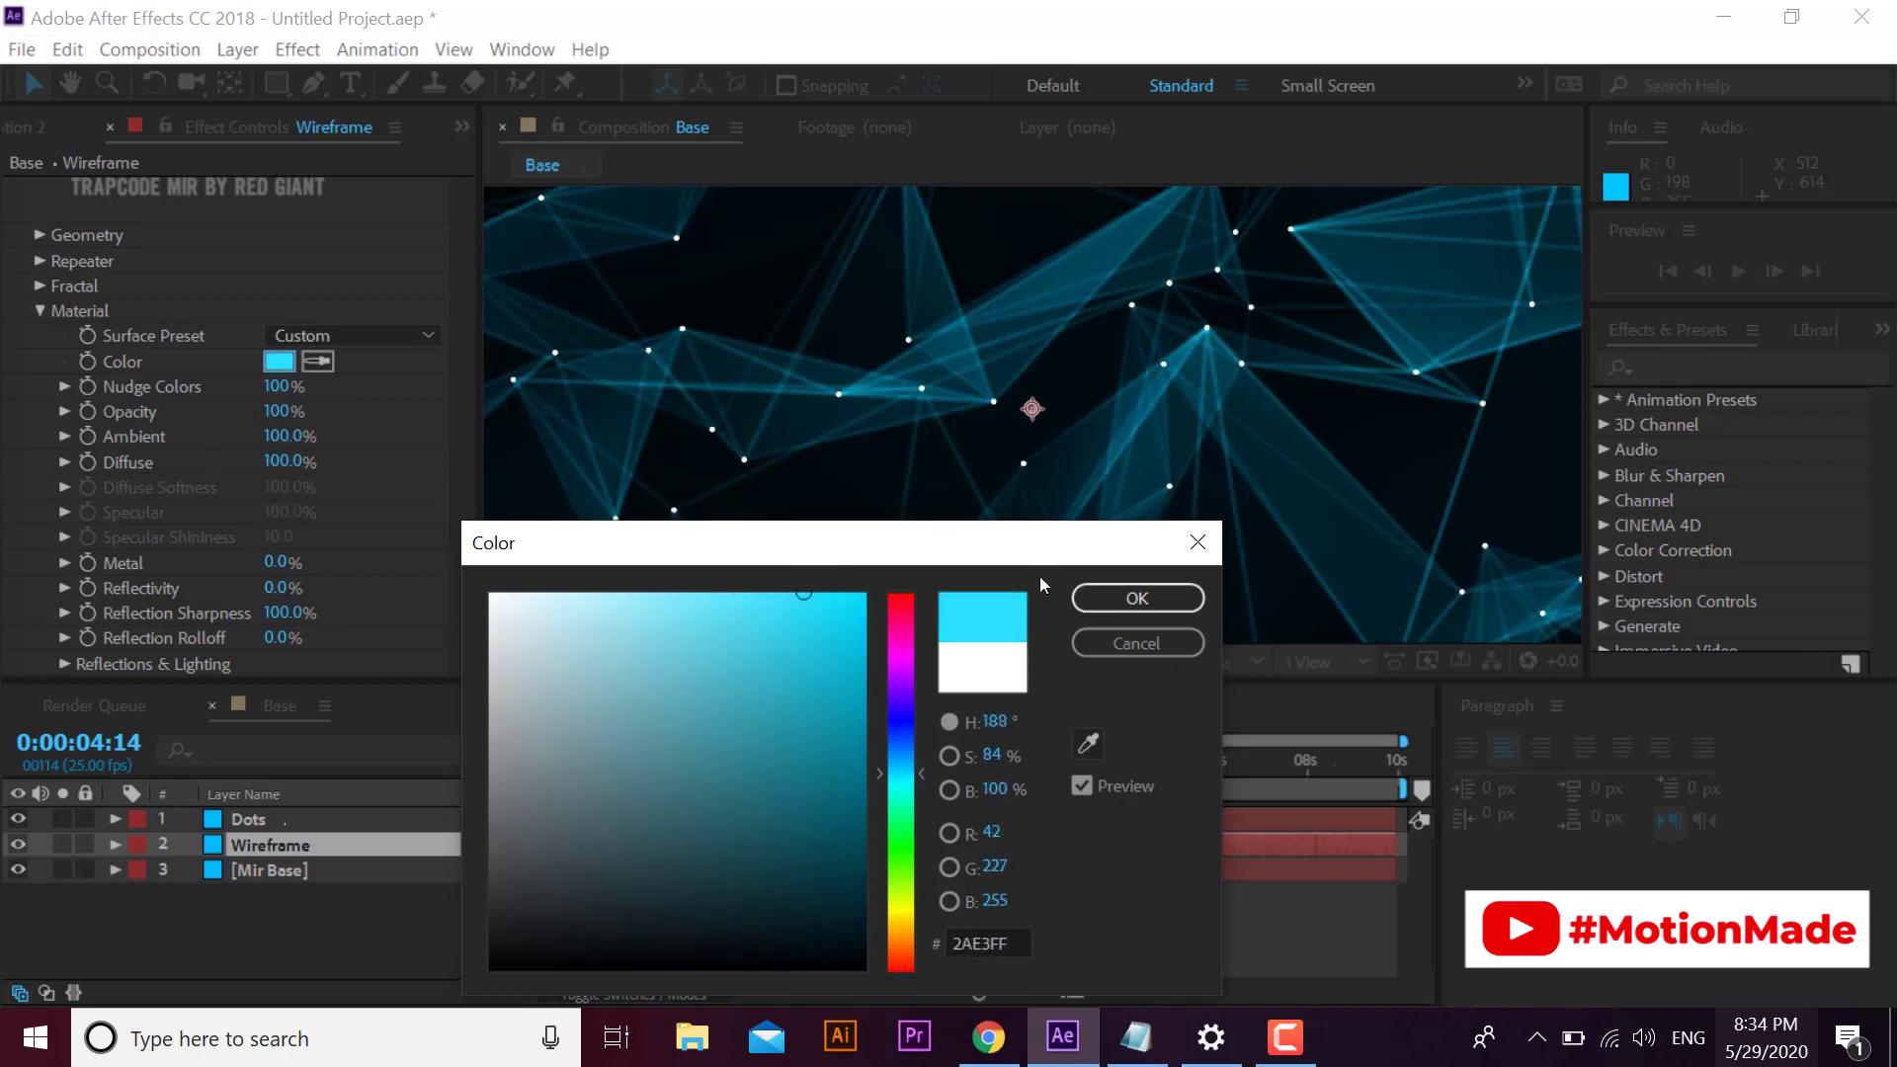
left_click(1136, 600)
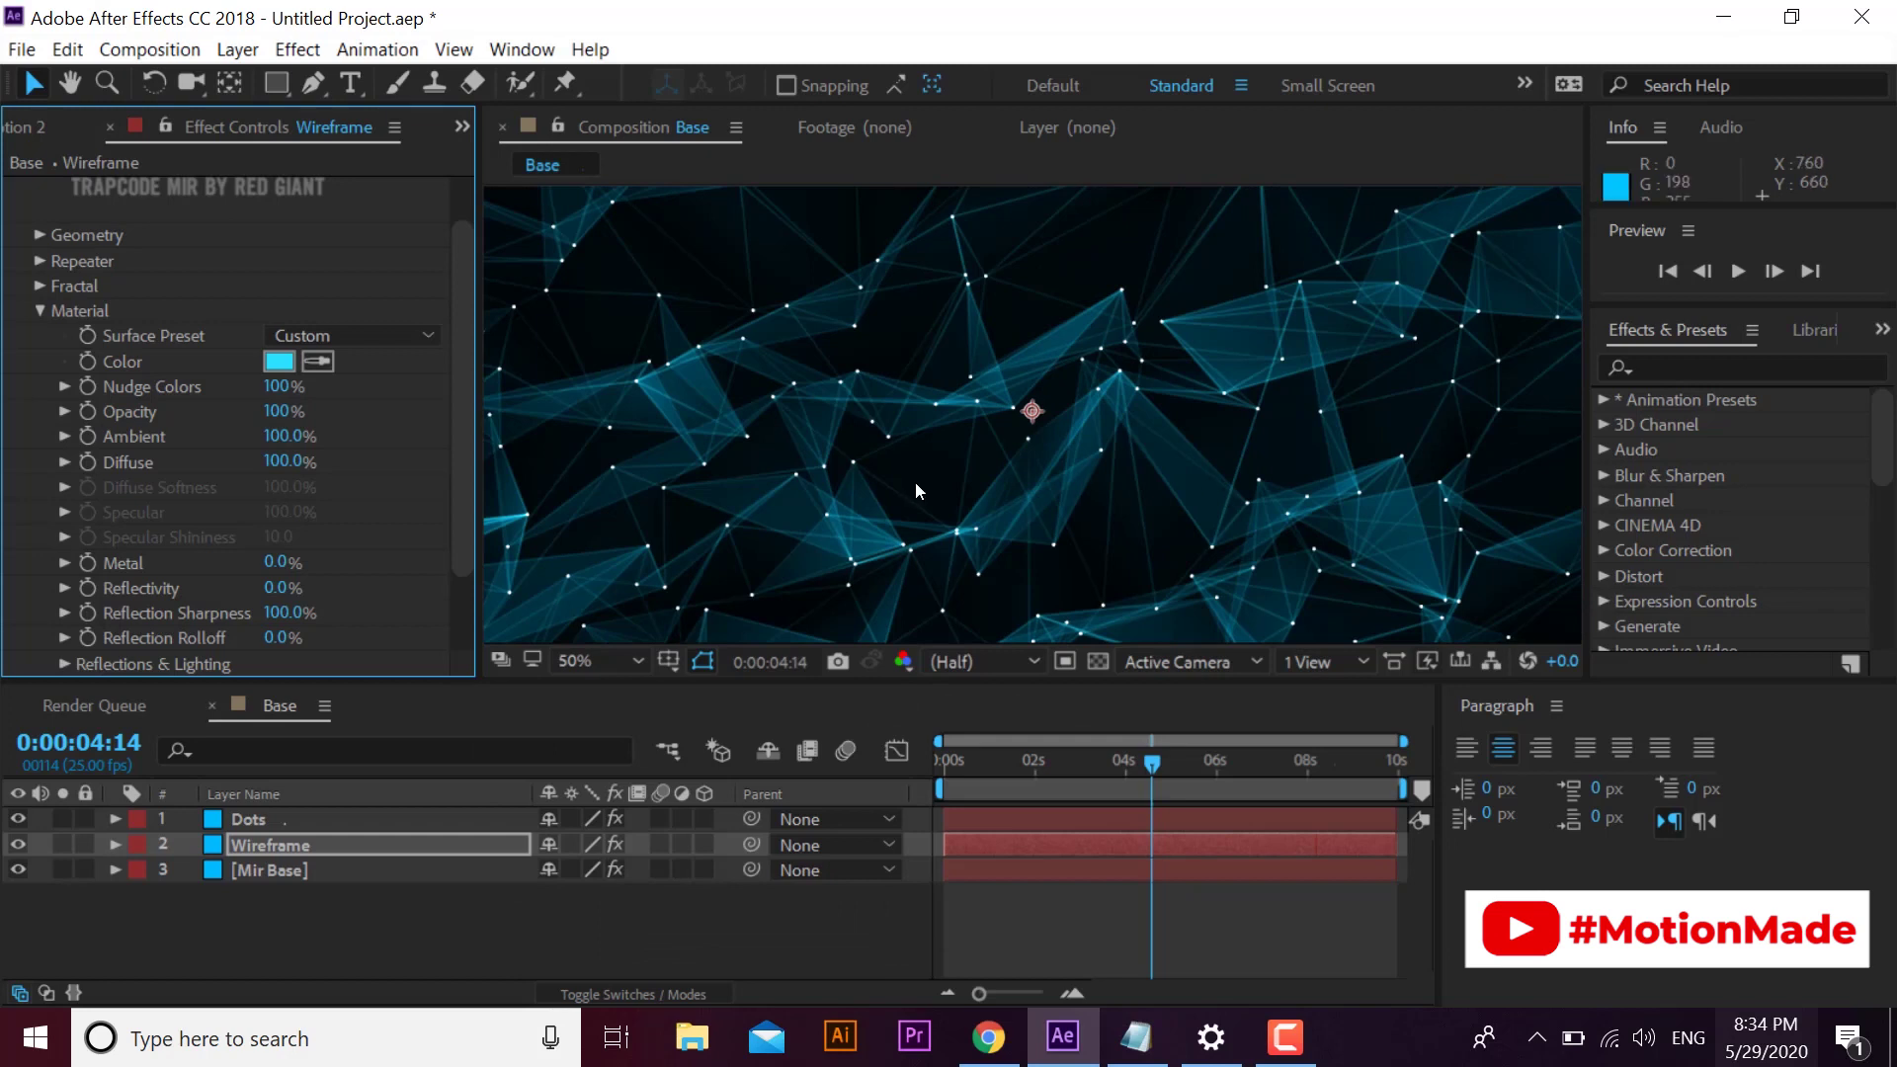
- Lighten the Wireframe material colour to soft cyan 4AE8FF and collapse Material
left_click(276, 361)
left_click(755, 594)
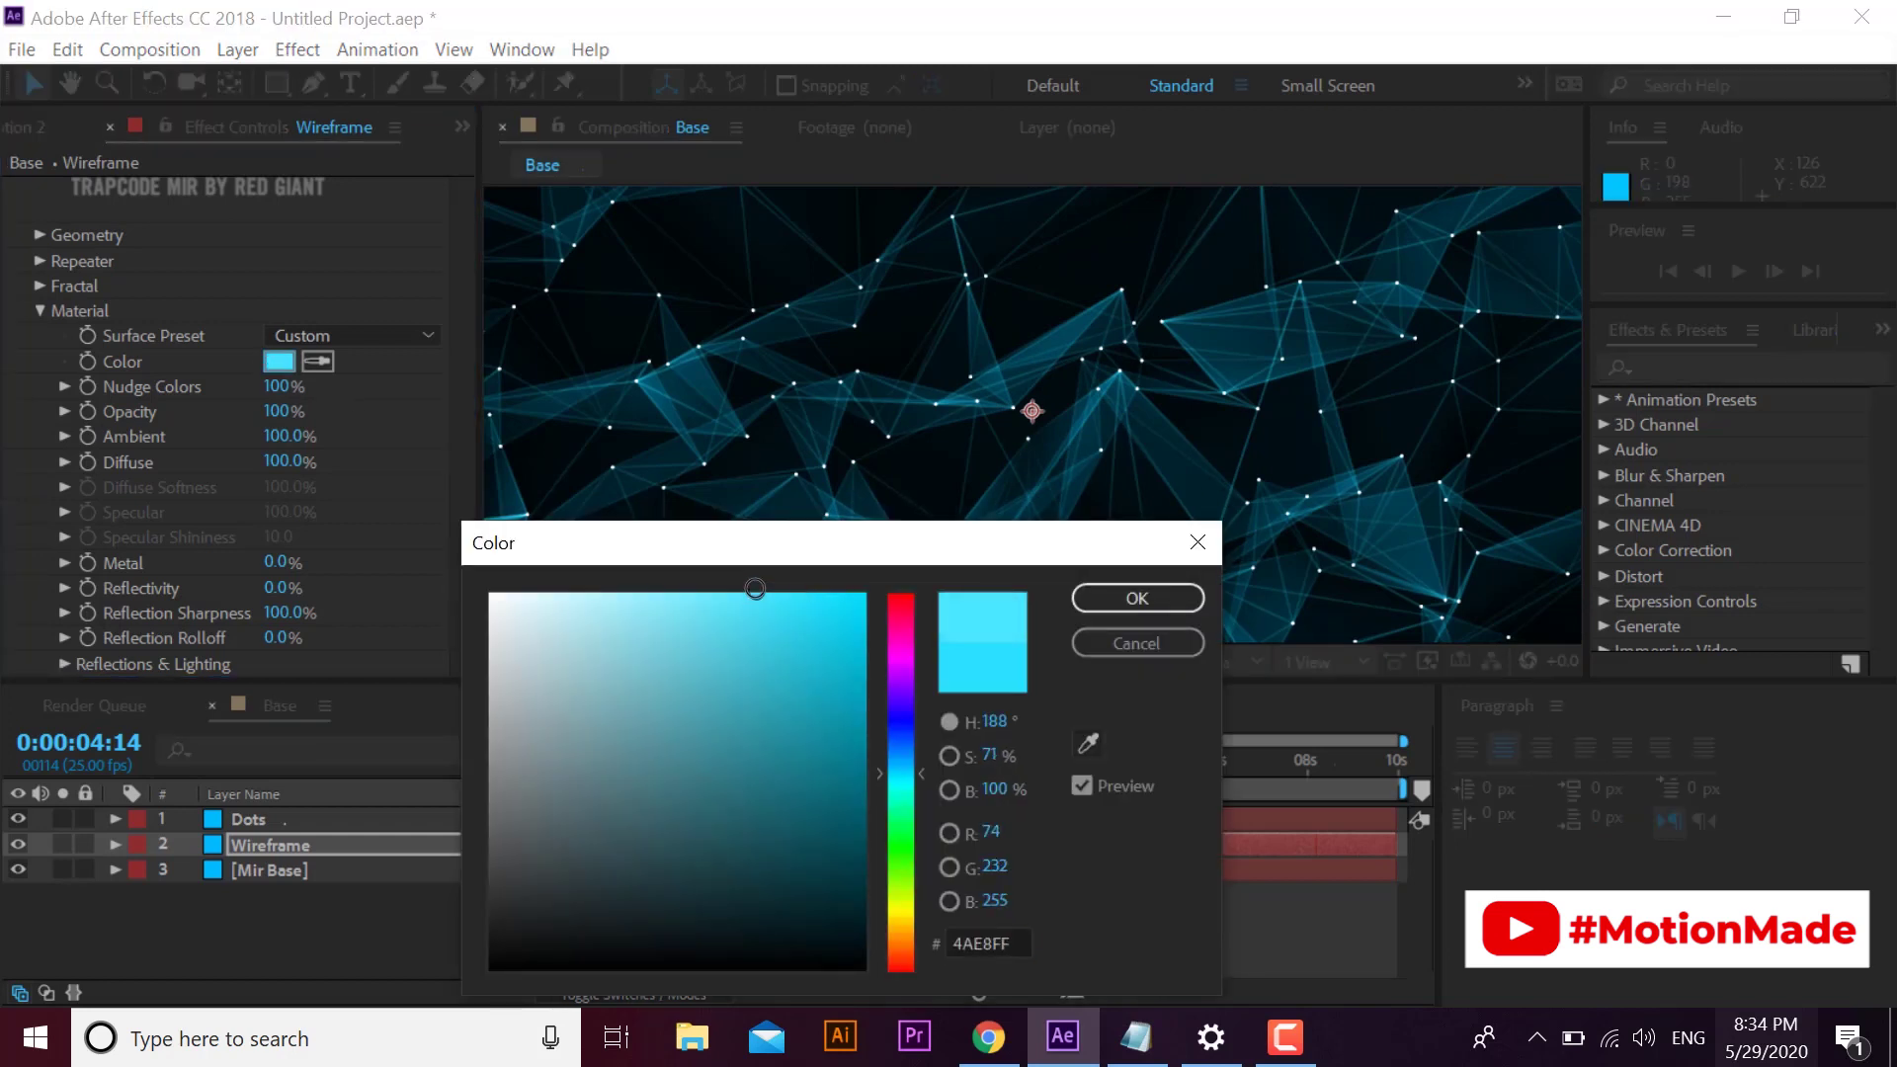
left_click(1137, 599)
left_click(40, 309)
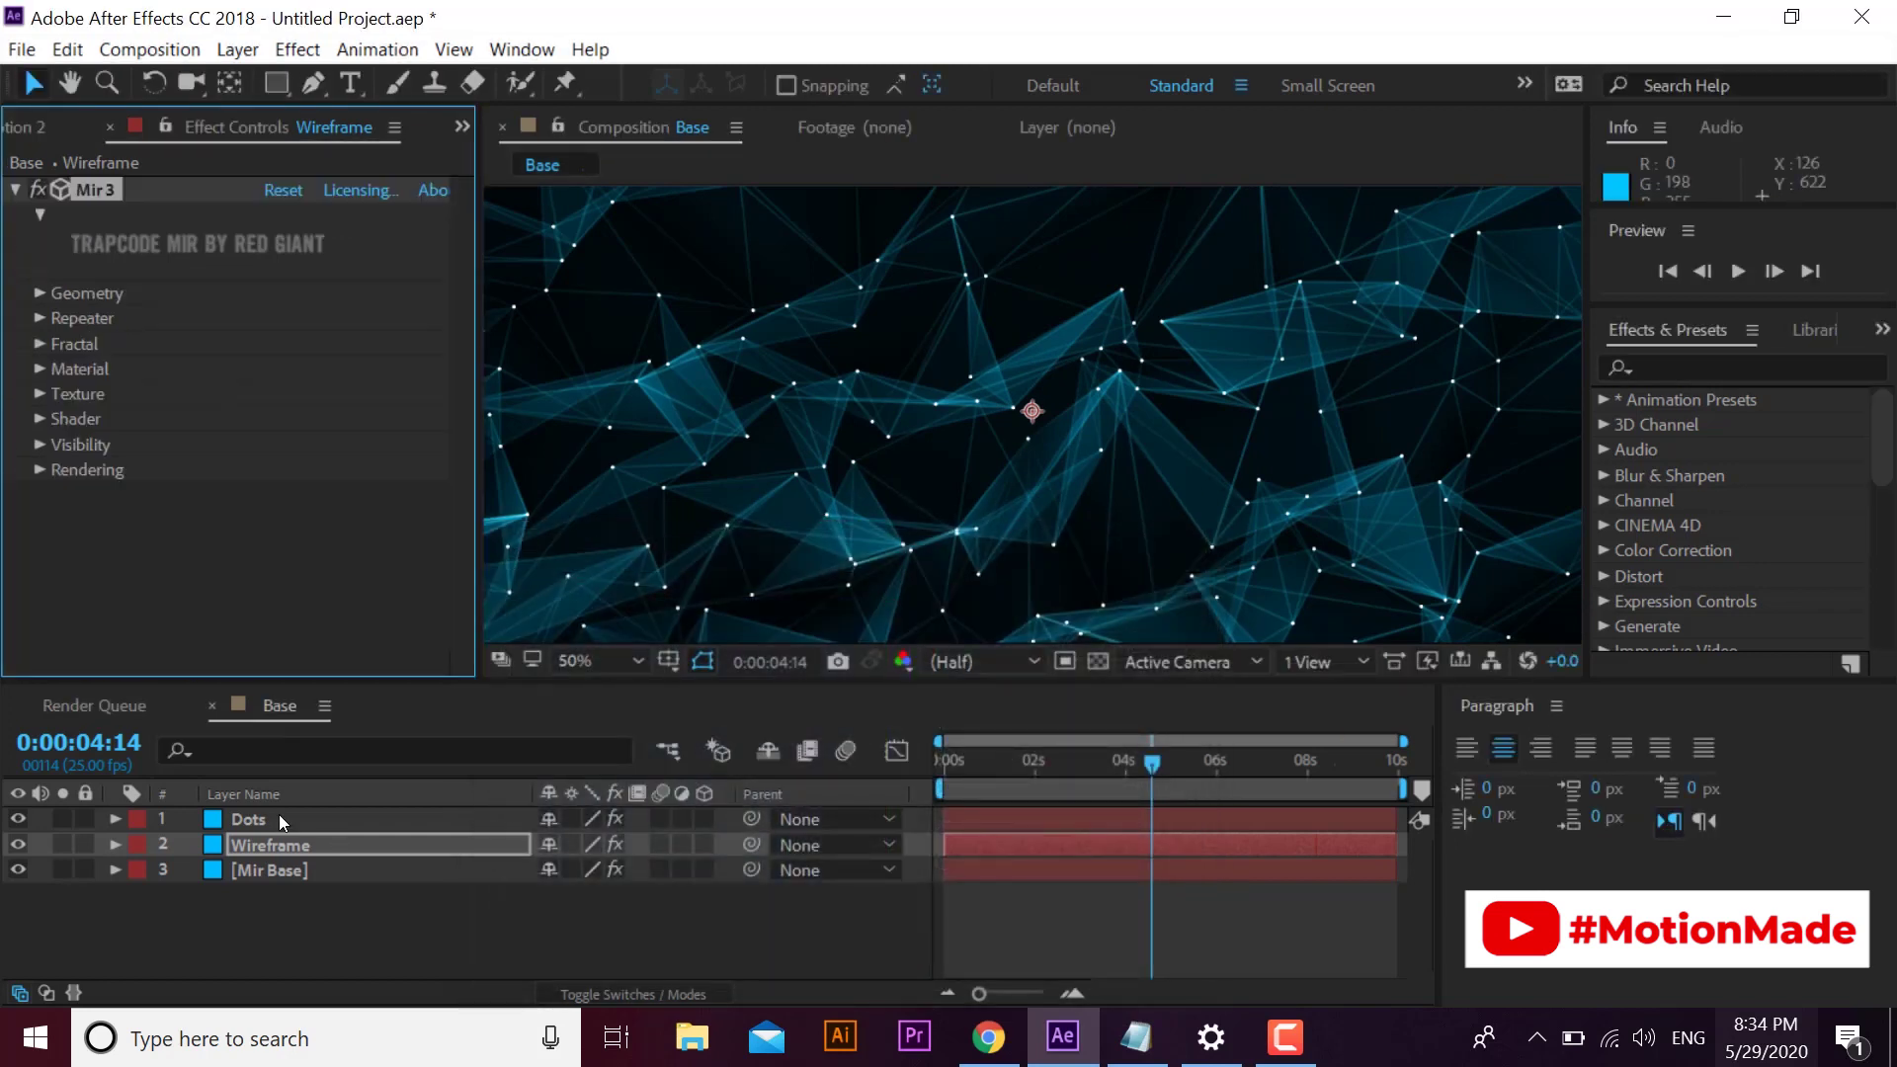
- Set the Dots layer's Mir 3 material colour to bright cyan 00F6FF
left_click(280, 817)
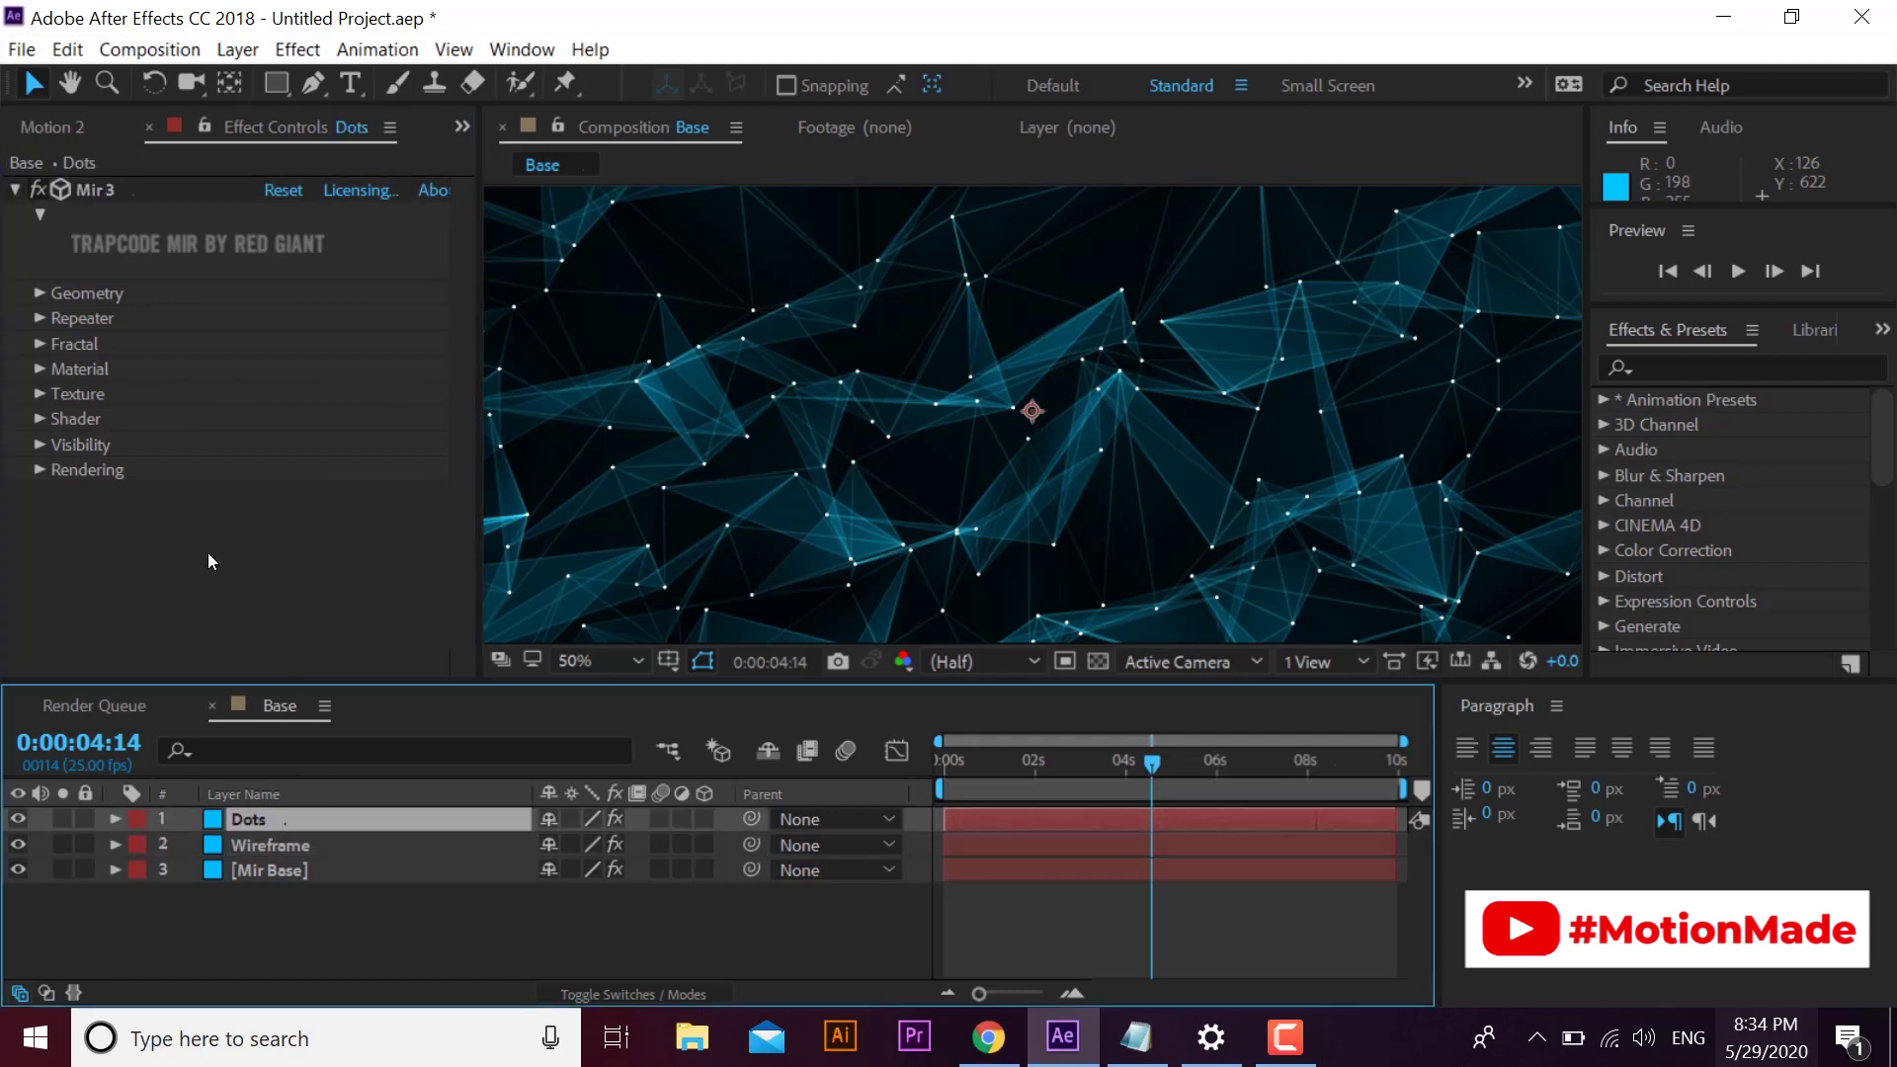
left_click(39, 368)
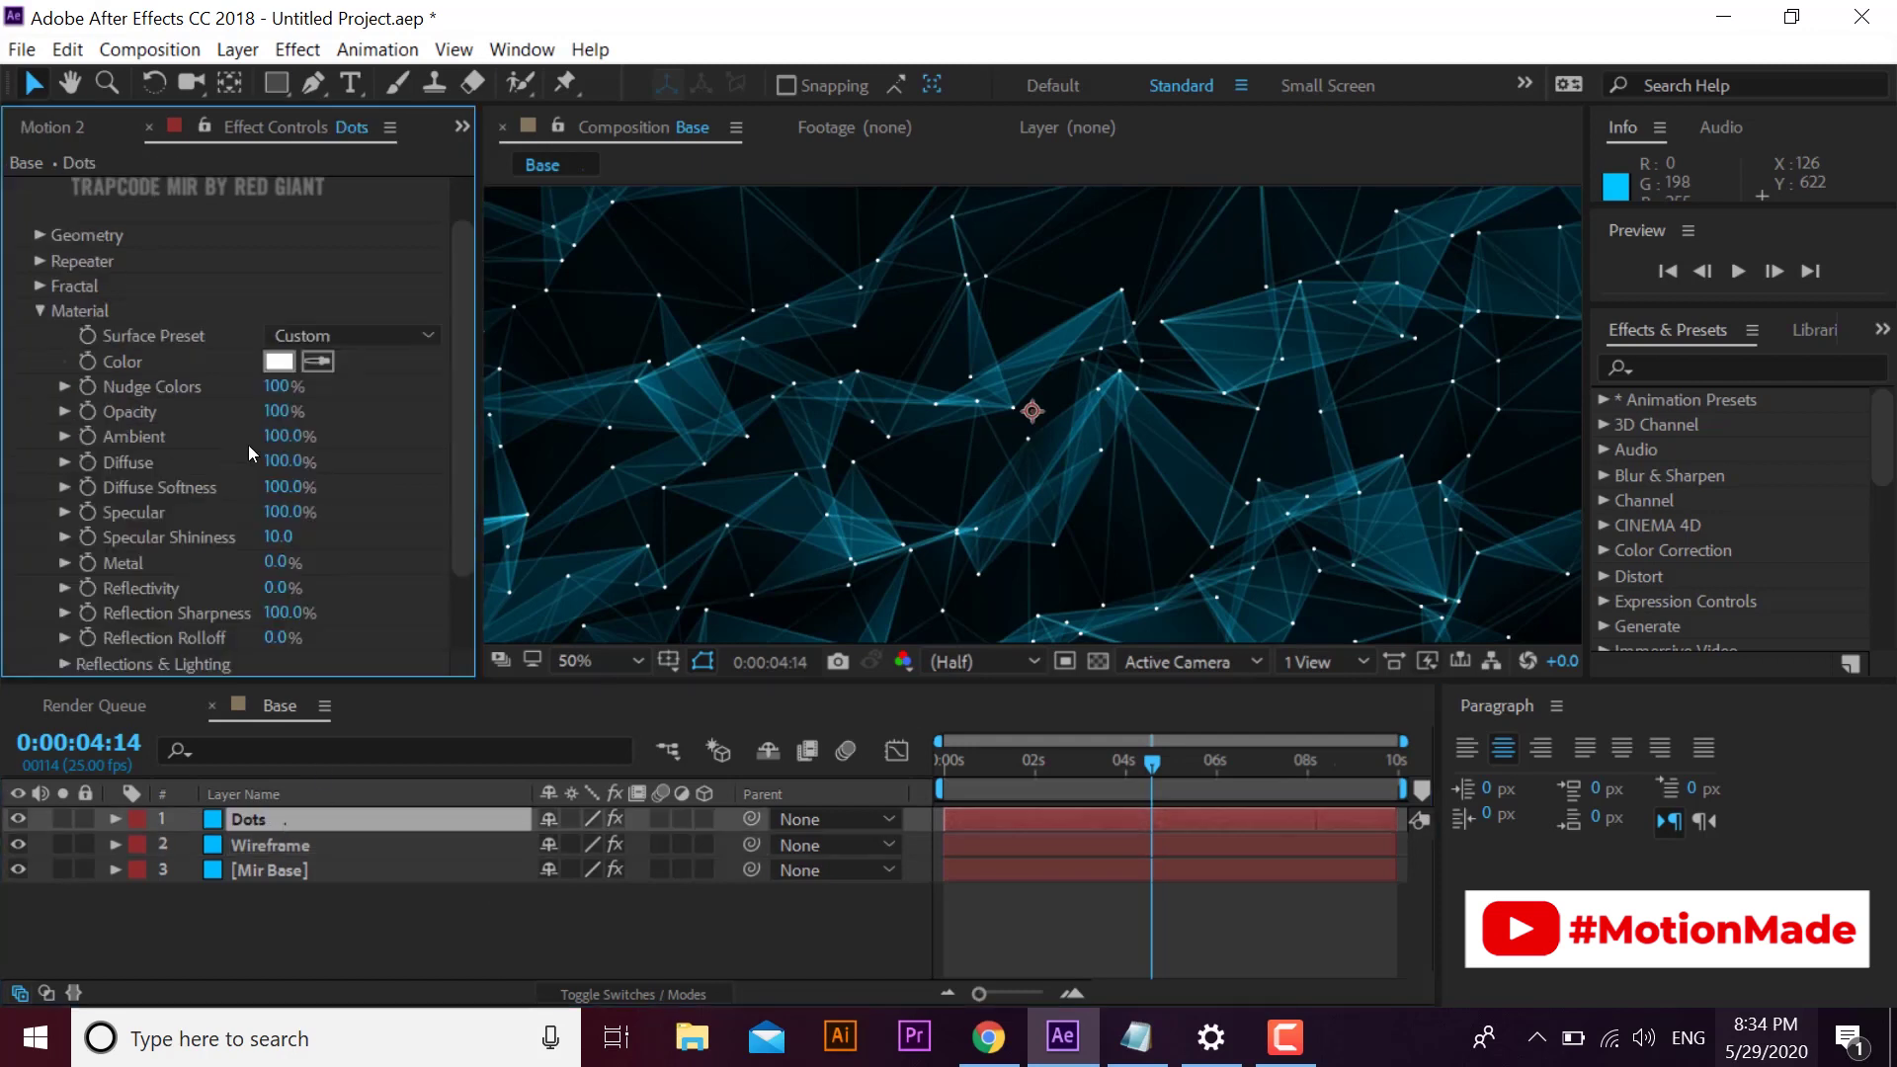
left_click(281, 361)
left_click(906, 779)
left_click(864, 597)
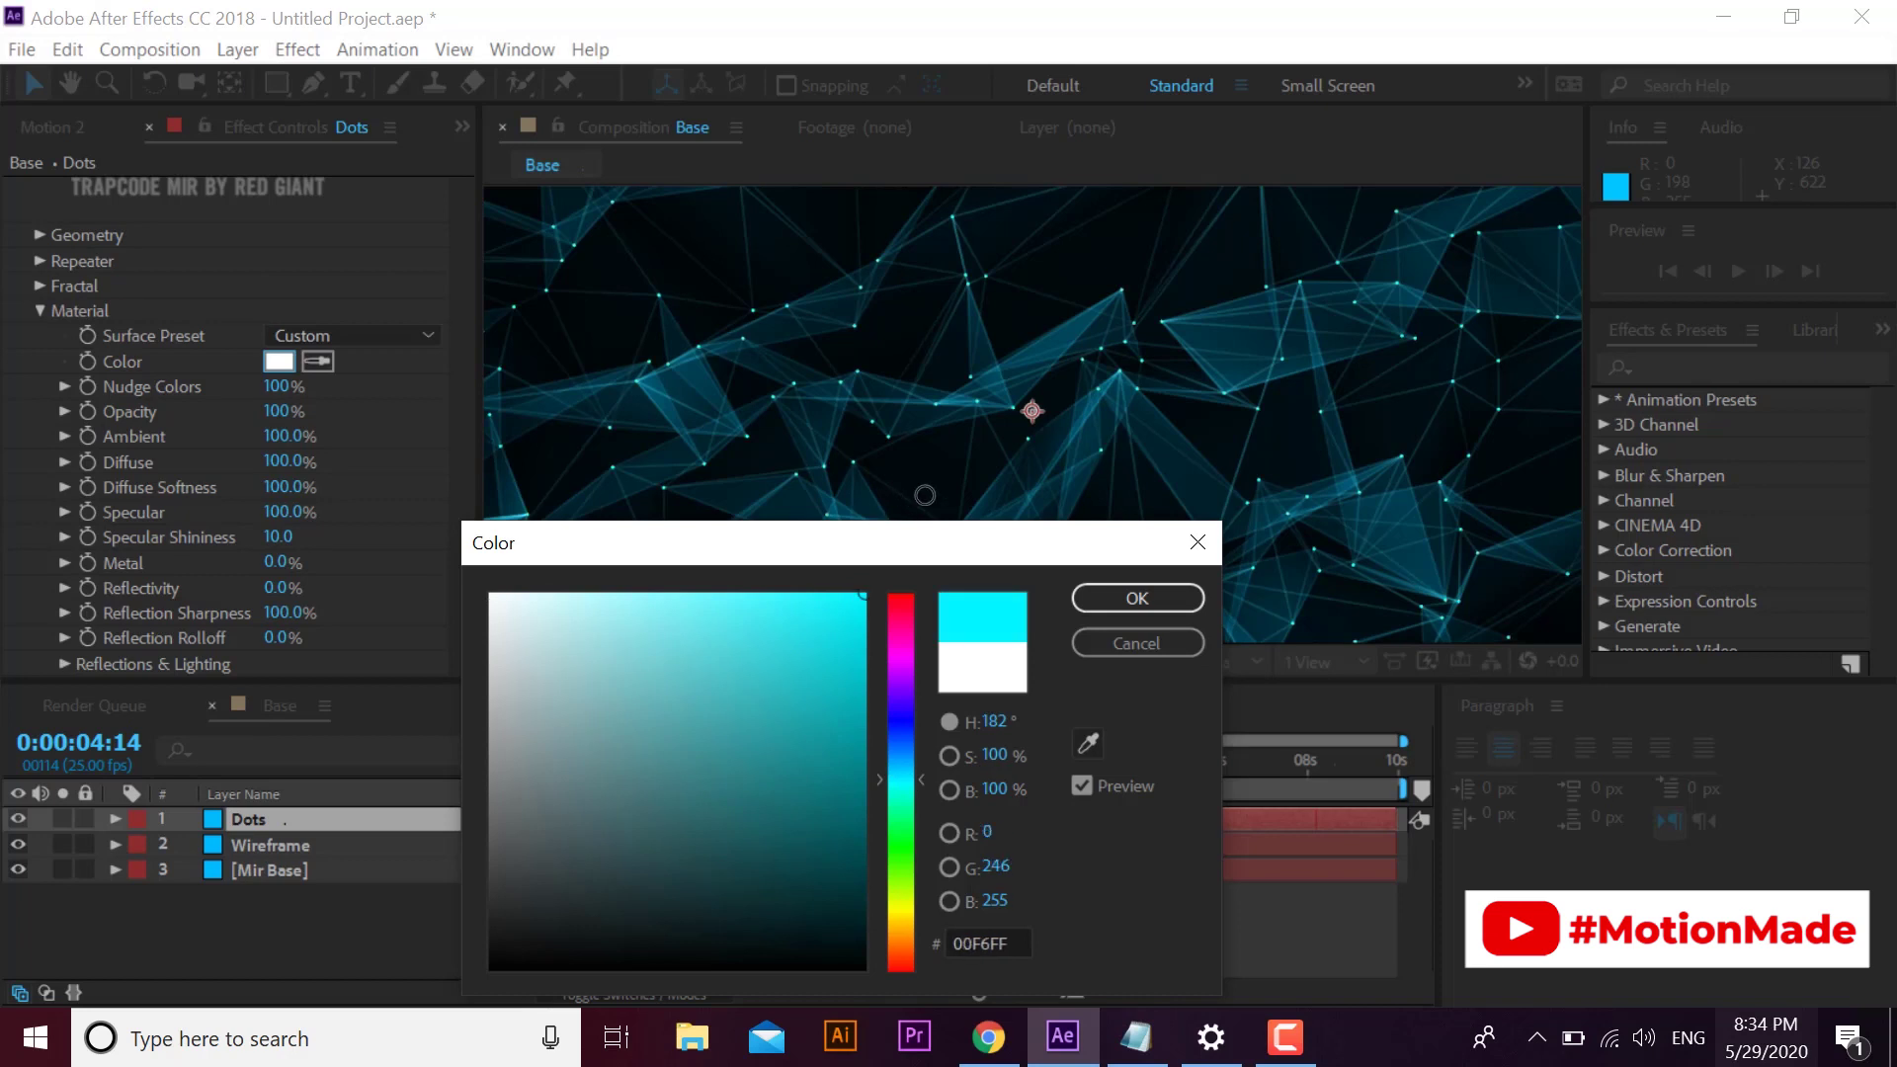
left_click(1137, 598)
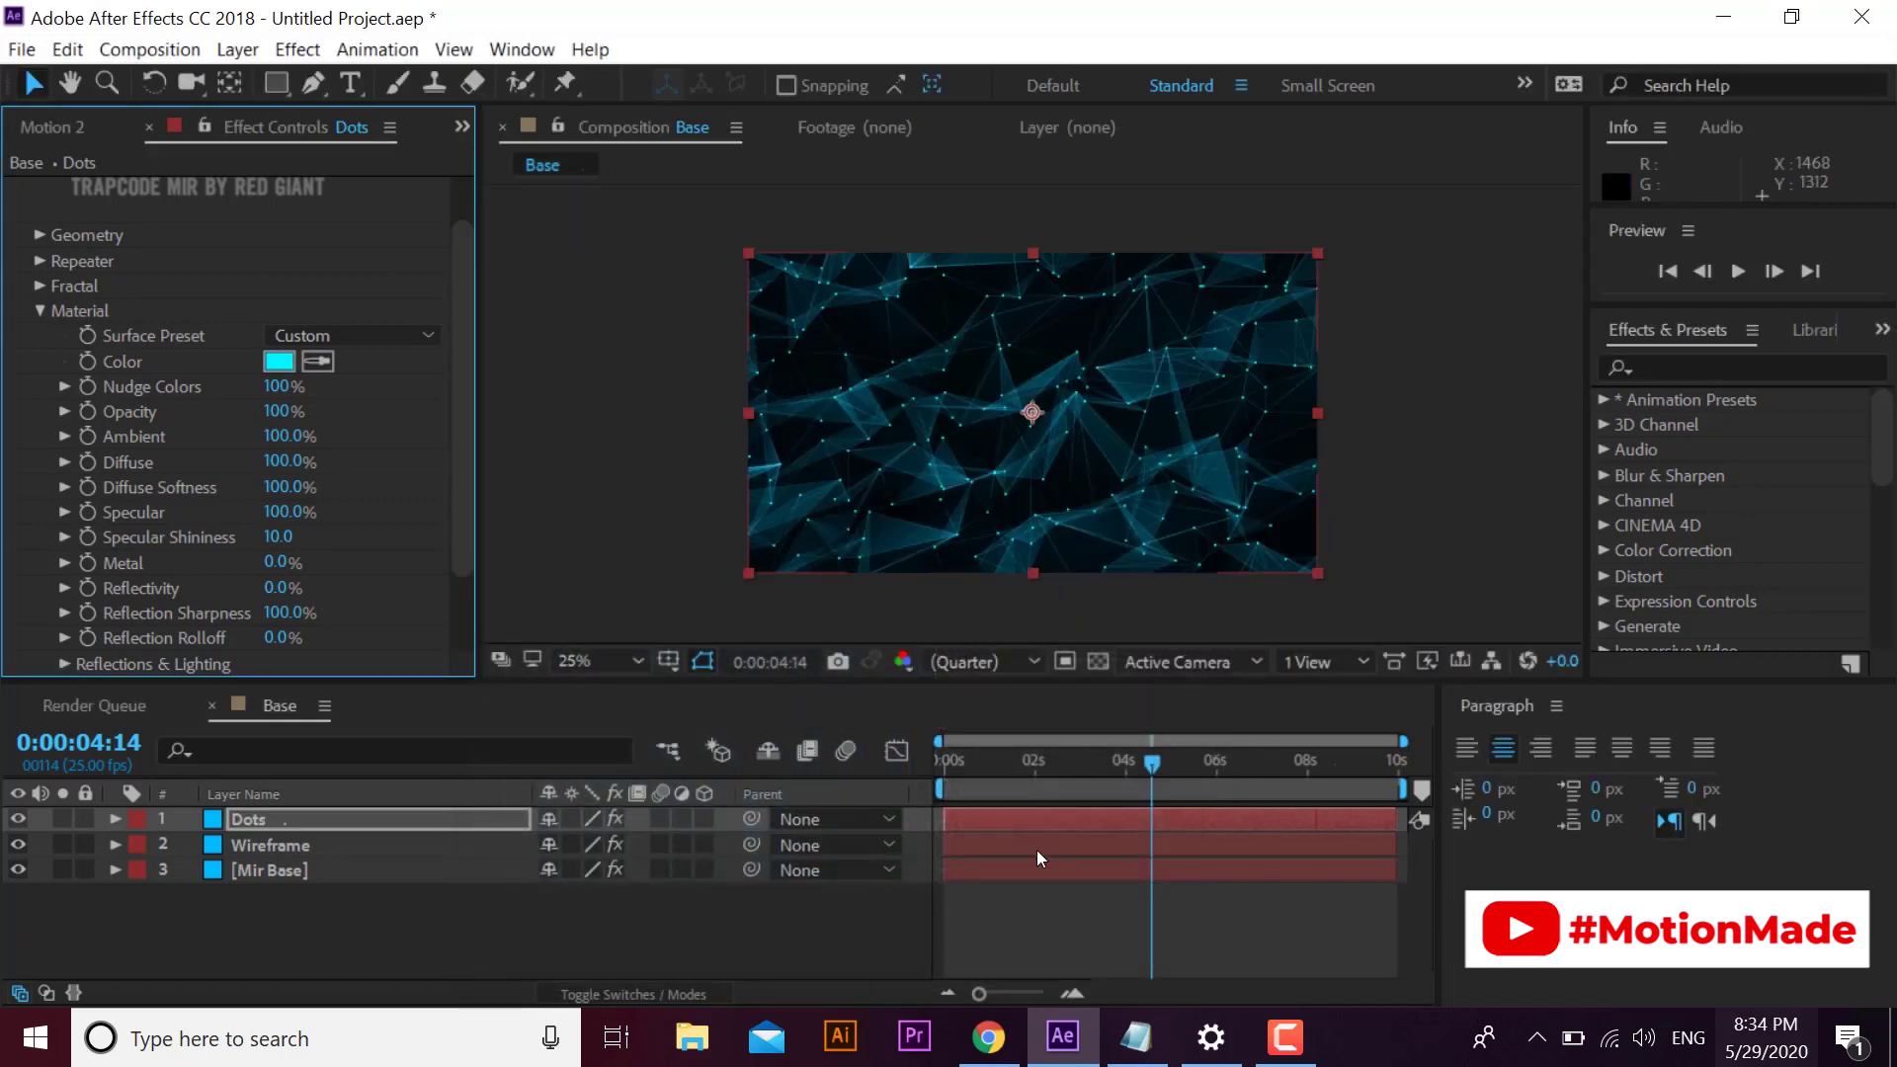
- Jump to 4:01, view the composition at 100%, and deselect the Dots layer
left_click_drag(1038, 761, 1129, 790)
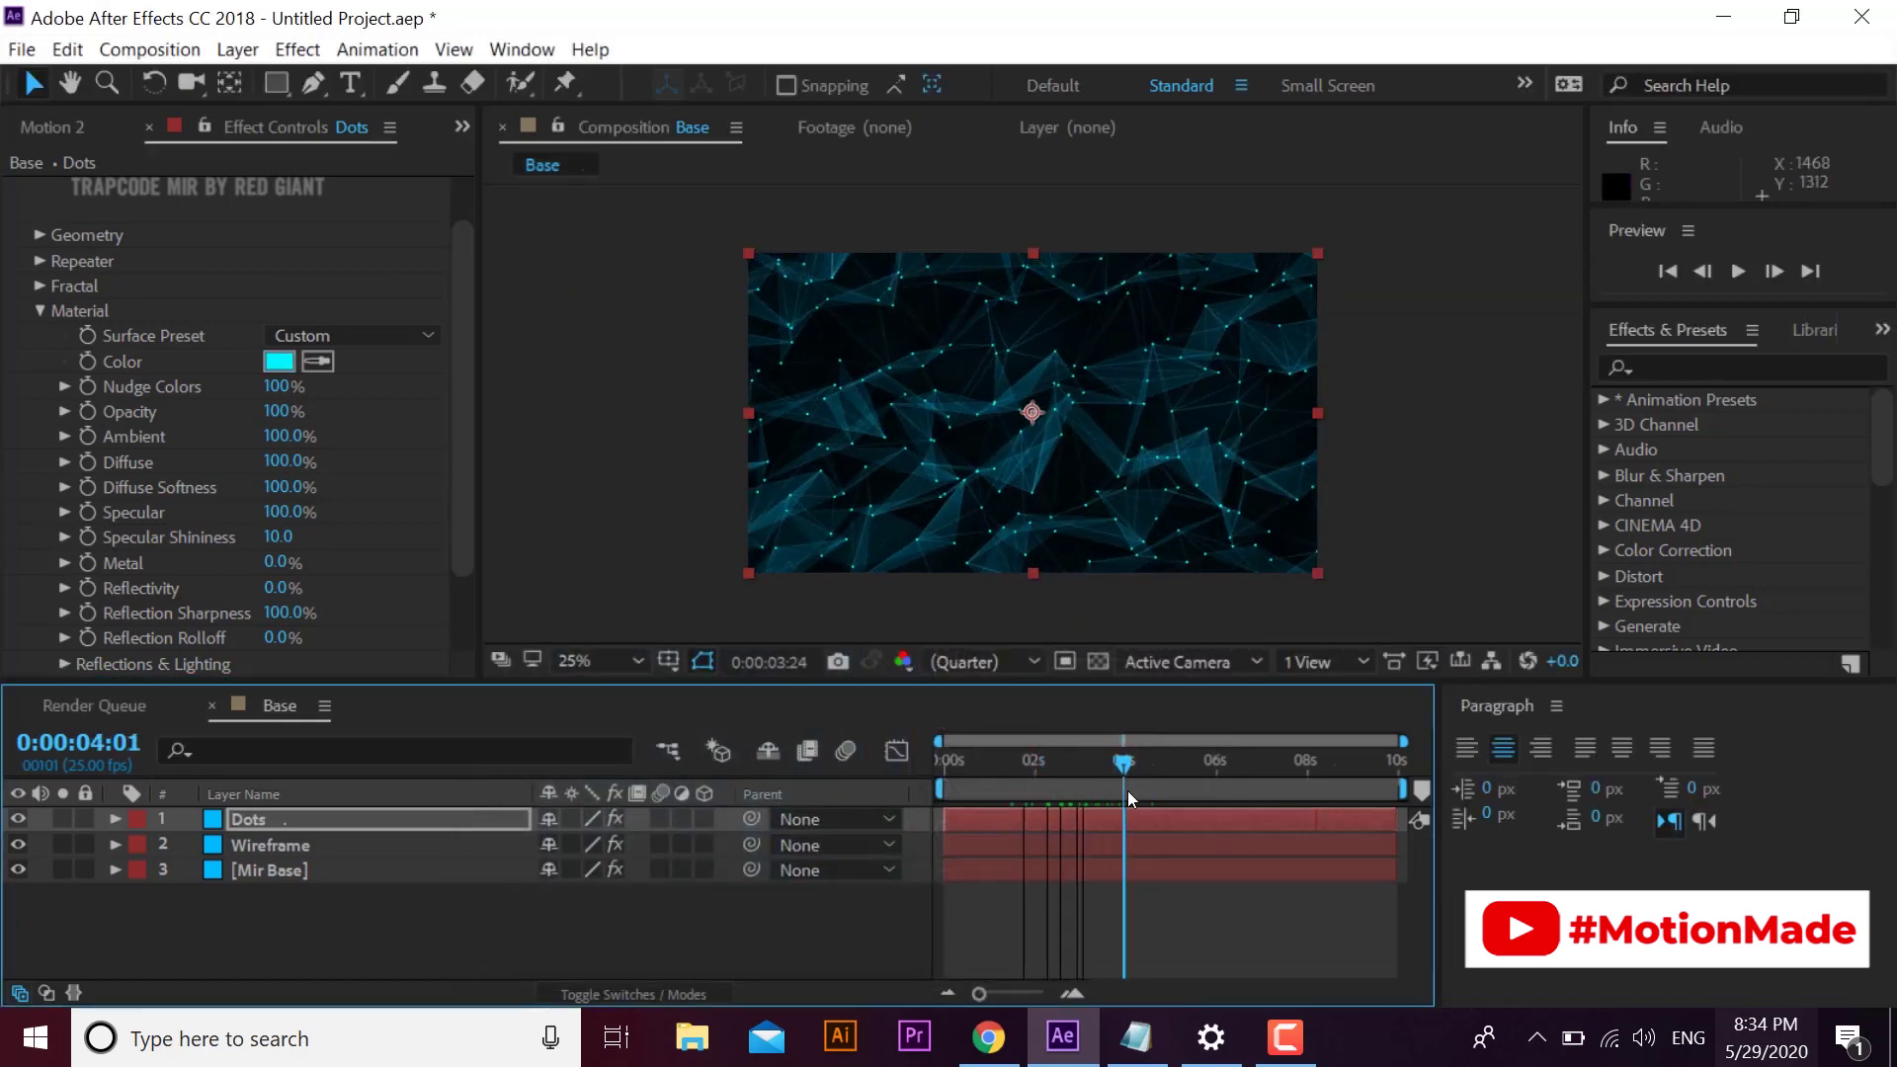
left_click(607, 661)
left_click(667, 223)
left_click(1479, 487)
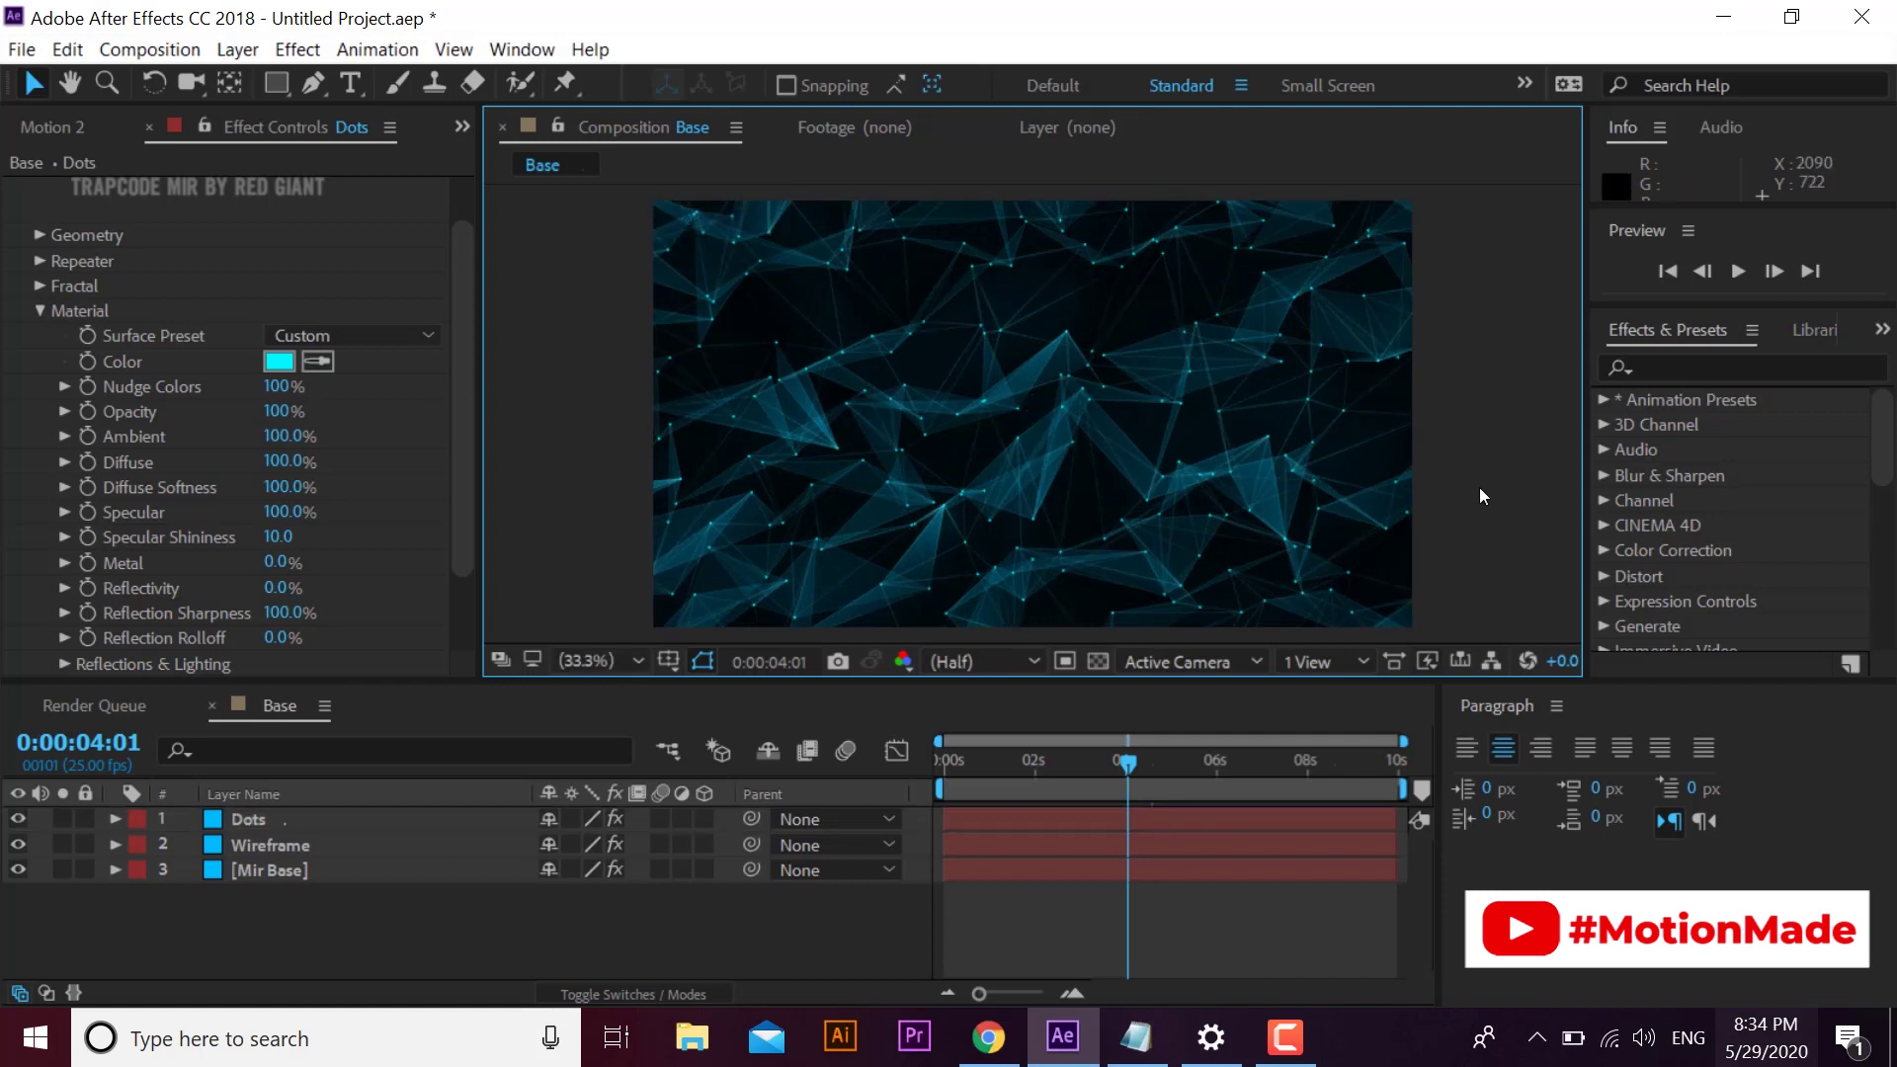
left_click(1742, 365)
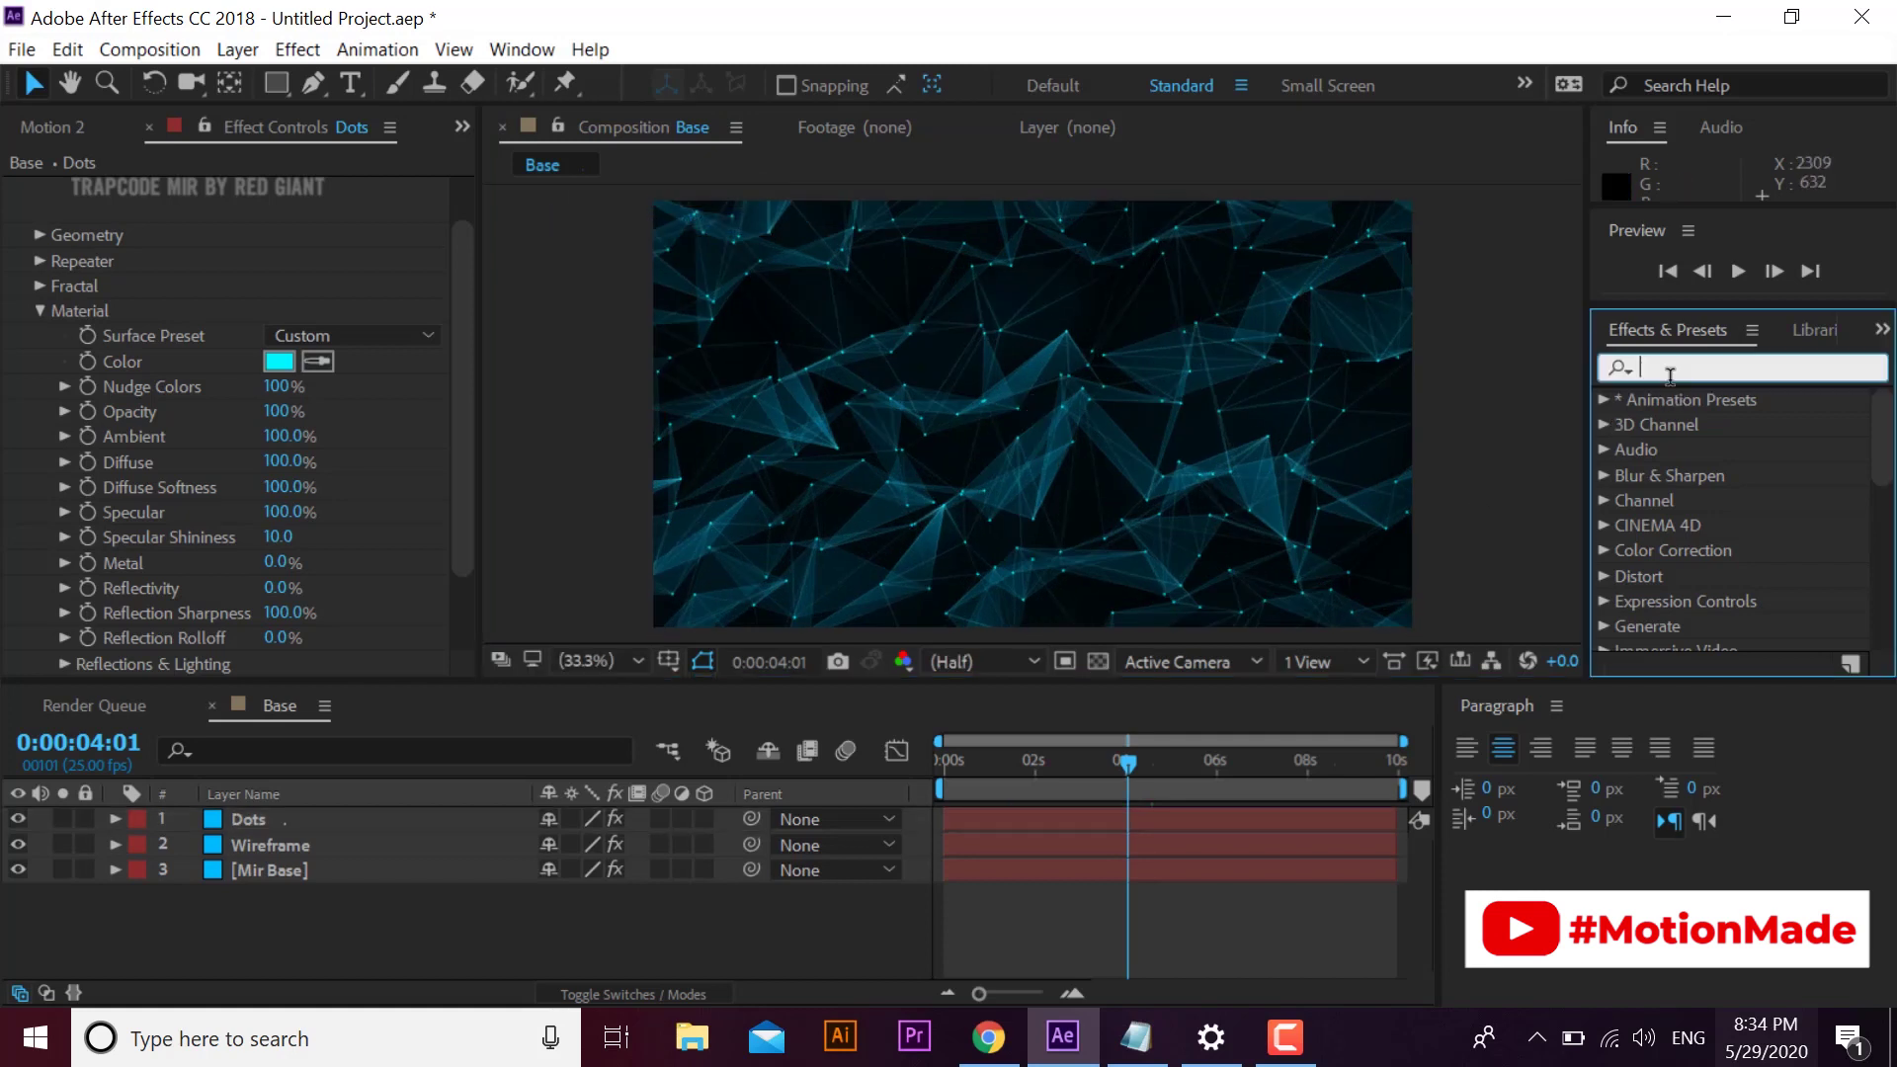
left_click(630, 929)
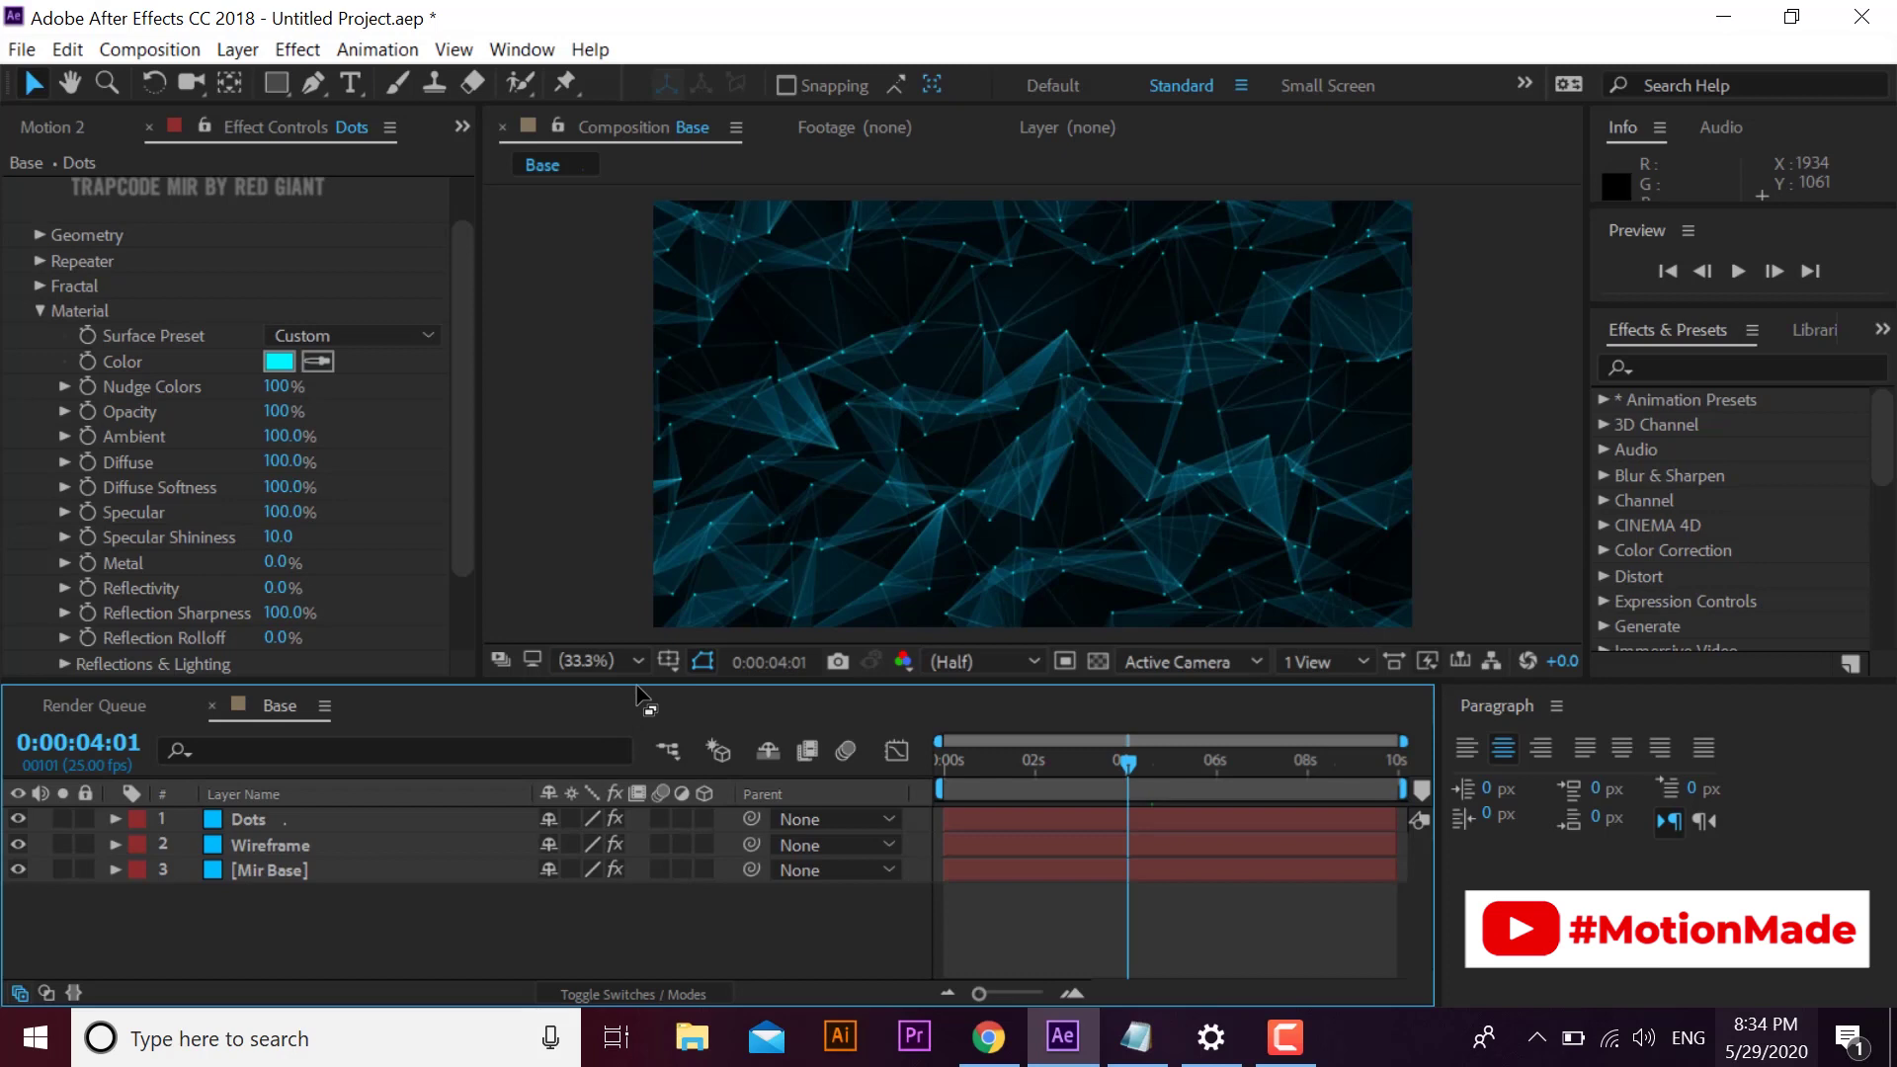
left_click_drag(639, 683, 638, 671)
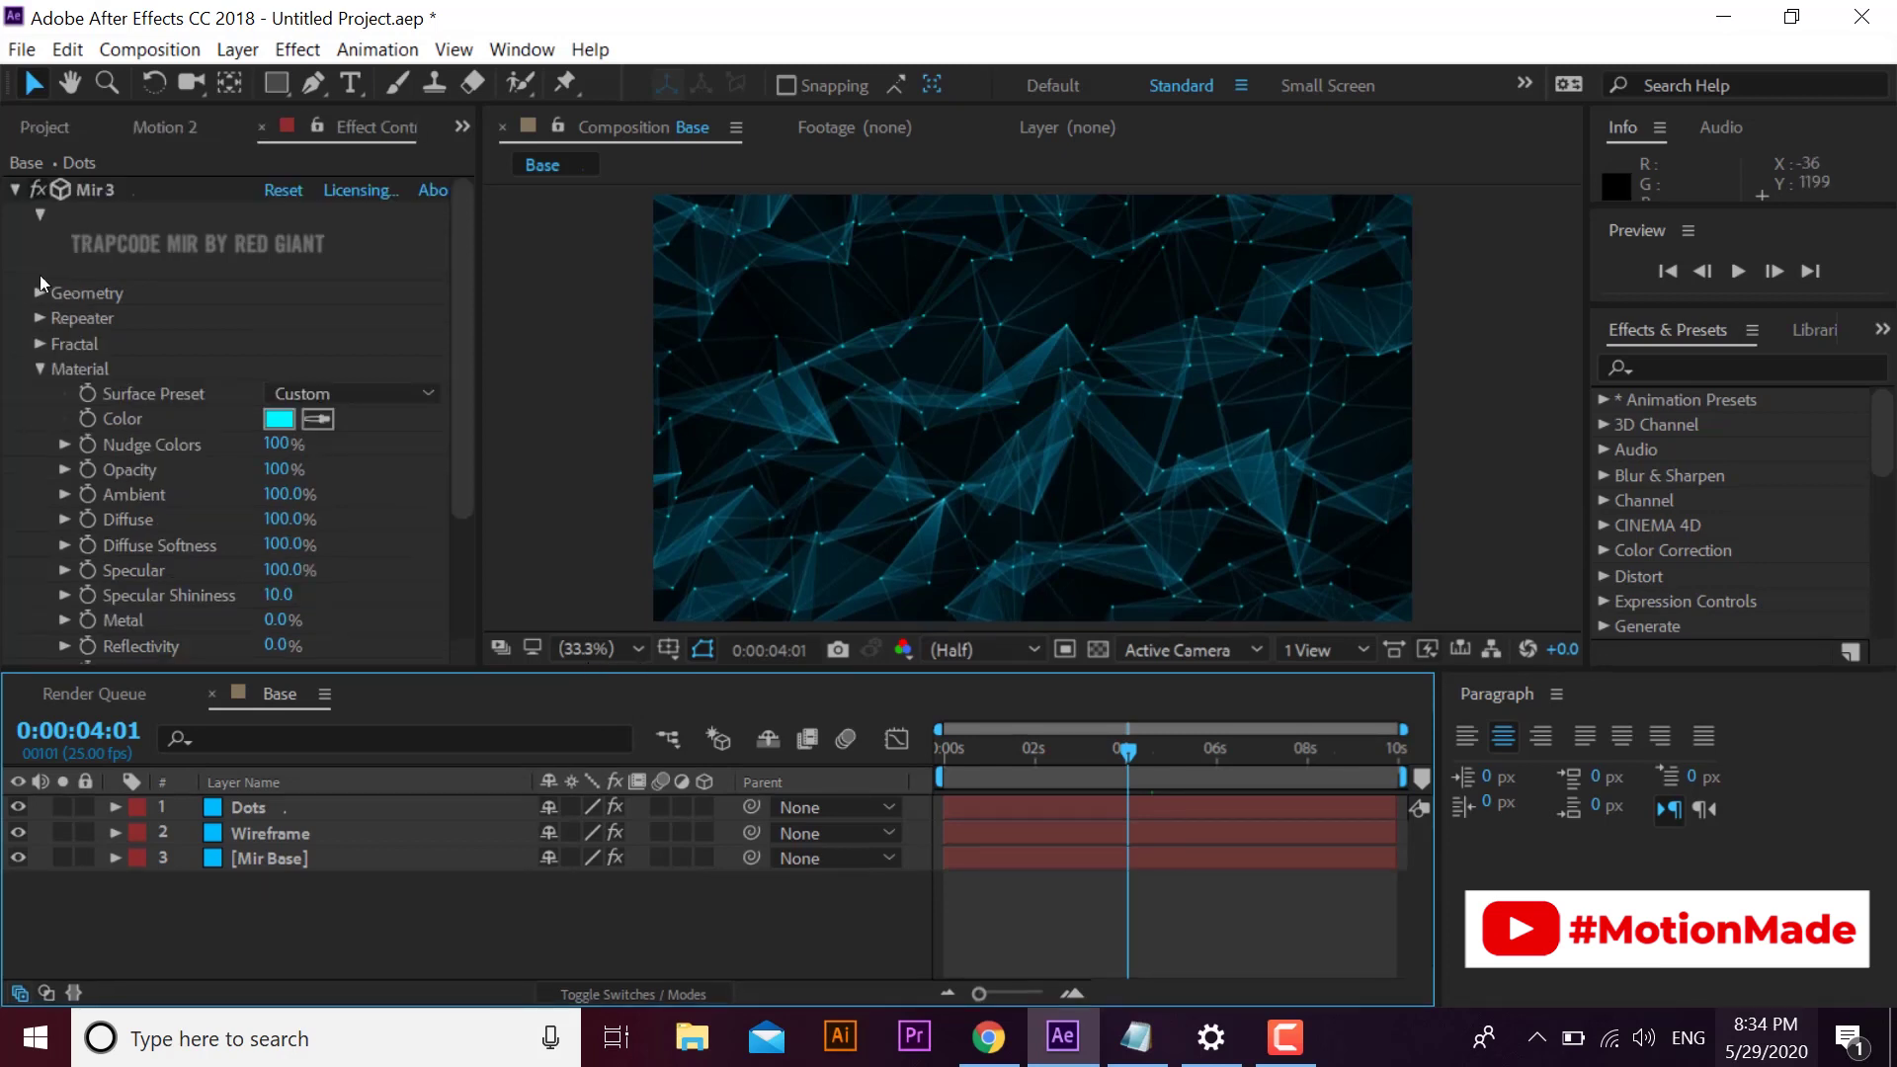
- Create a solid named Background and move it below Mir Base in the timeline
right_click(583, 610)
mouse_move(686, 630)
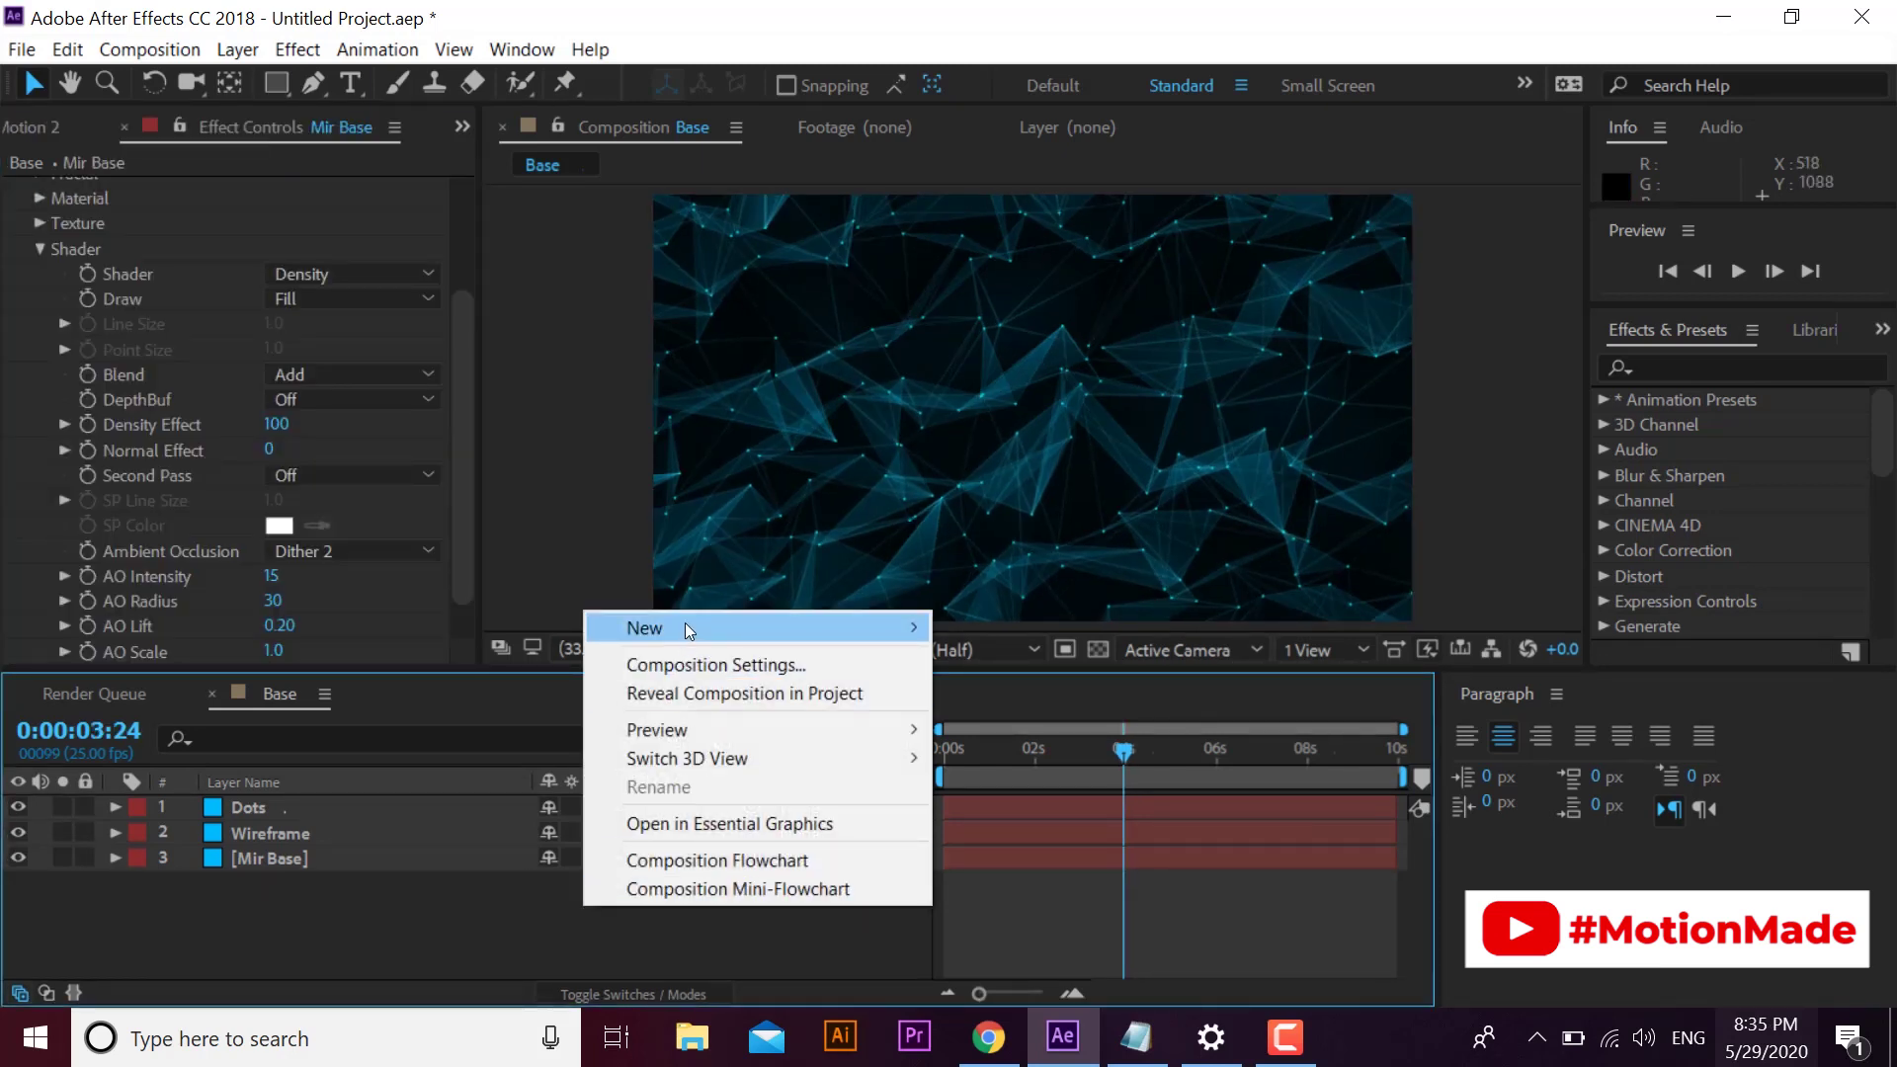
left_click(1057, 693)
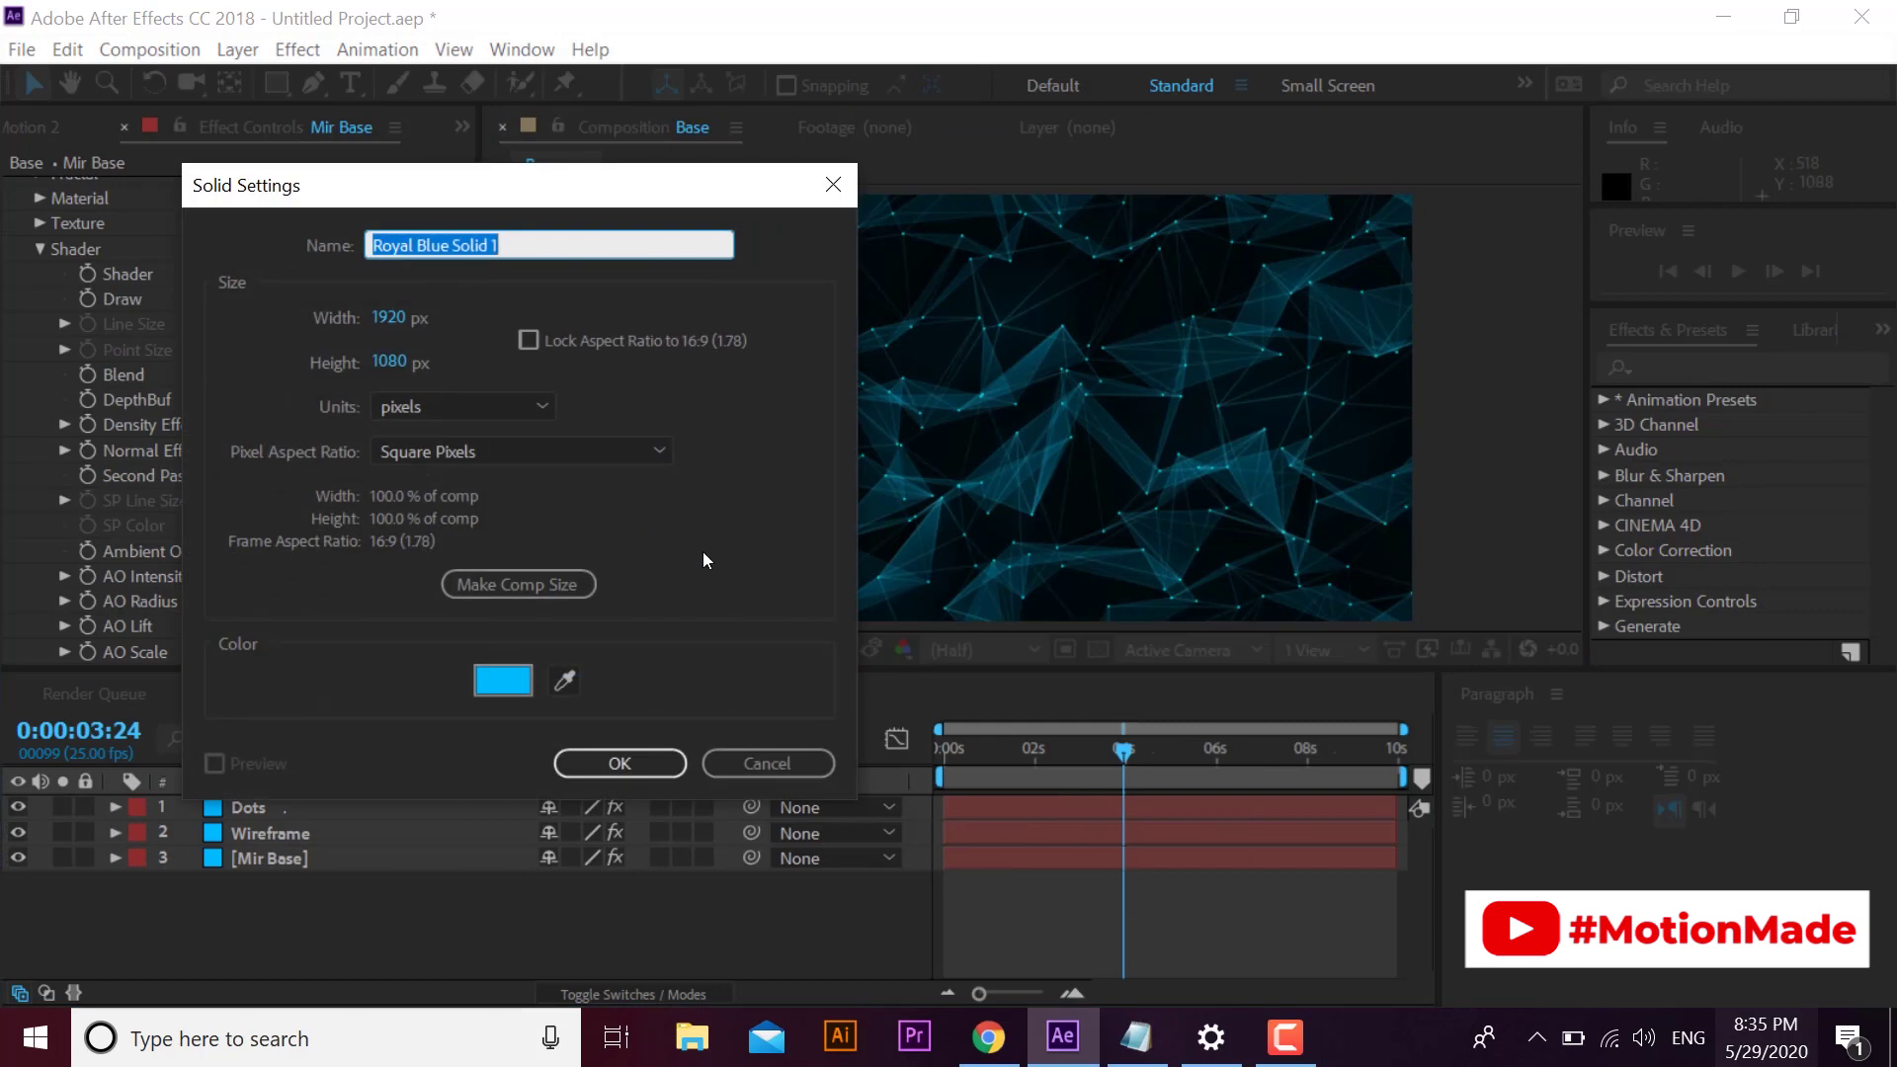
type("Backr")
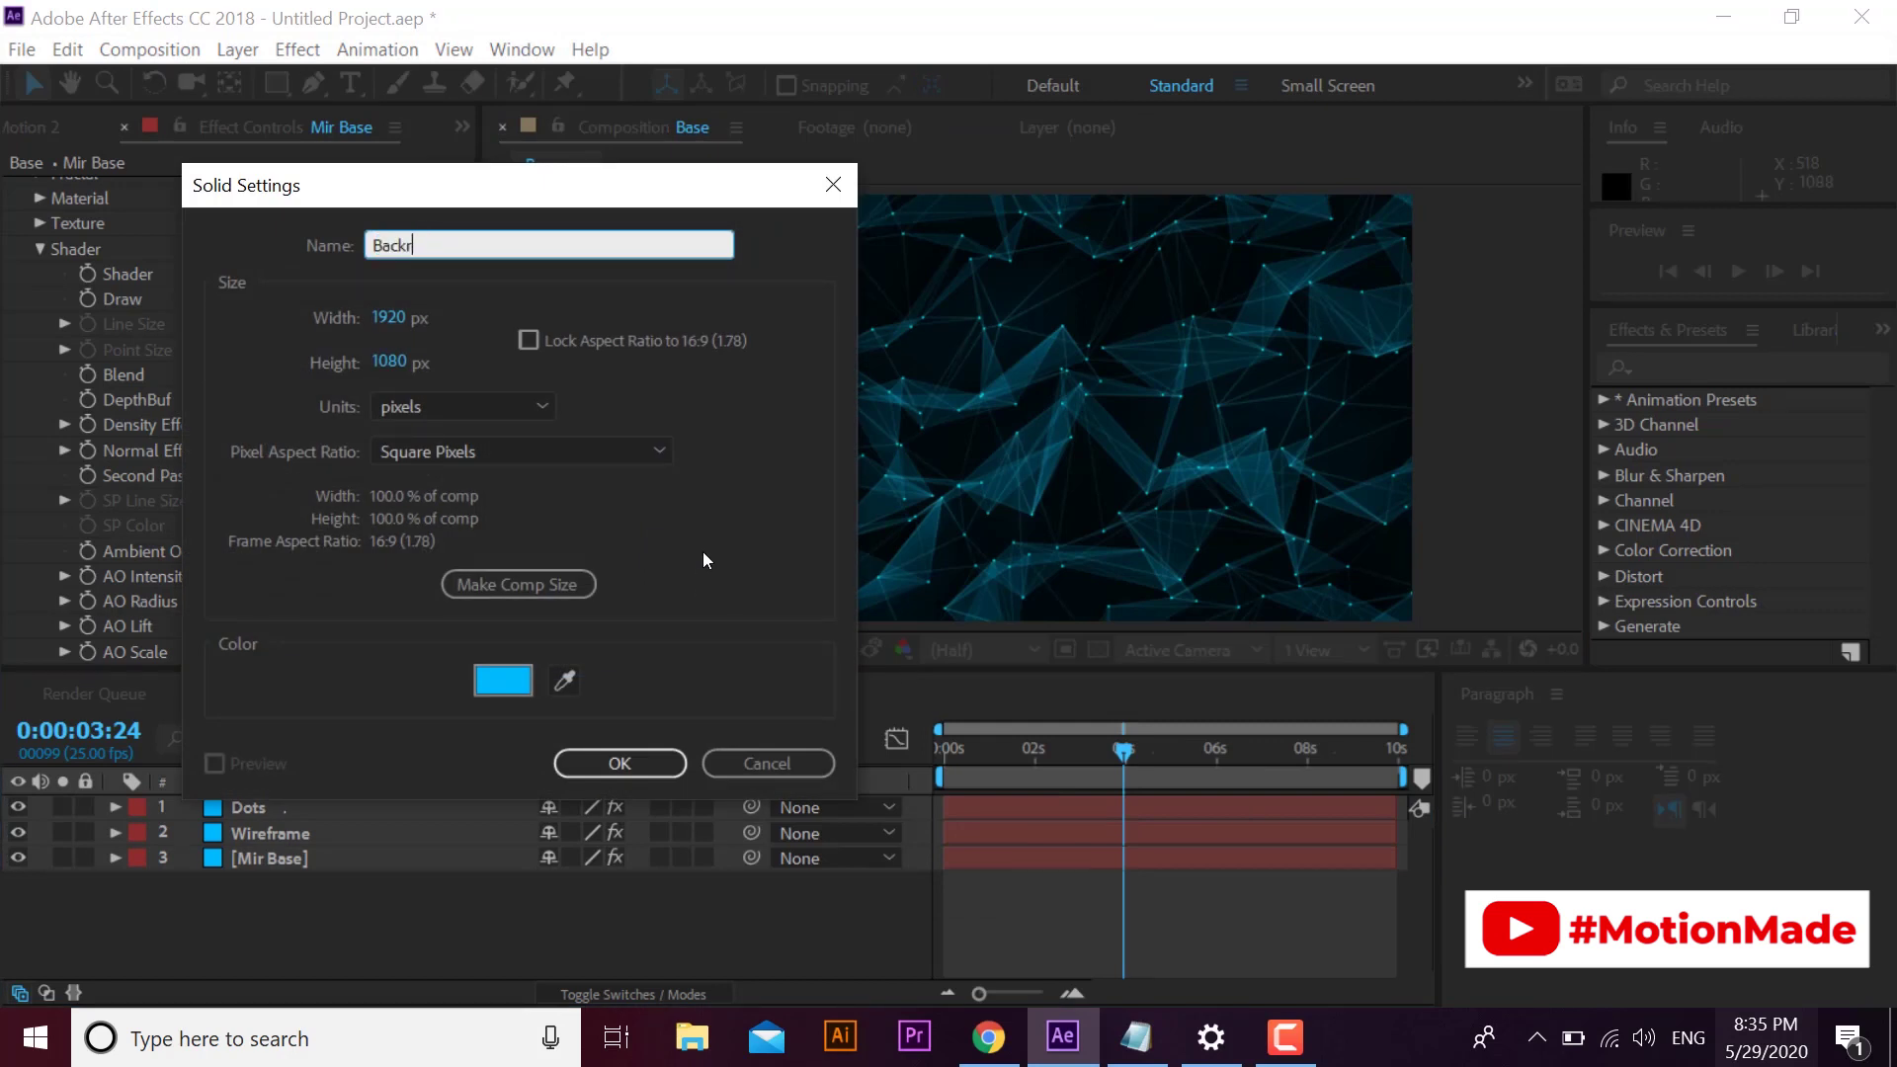
type("nd")
key("Return")
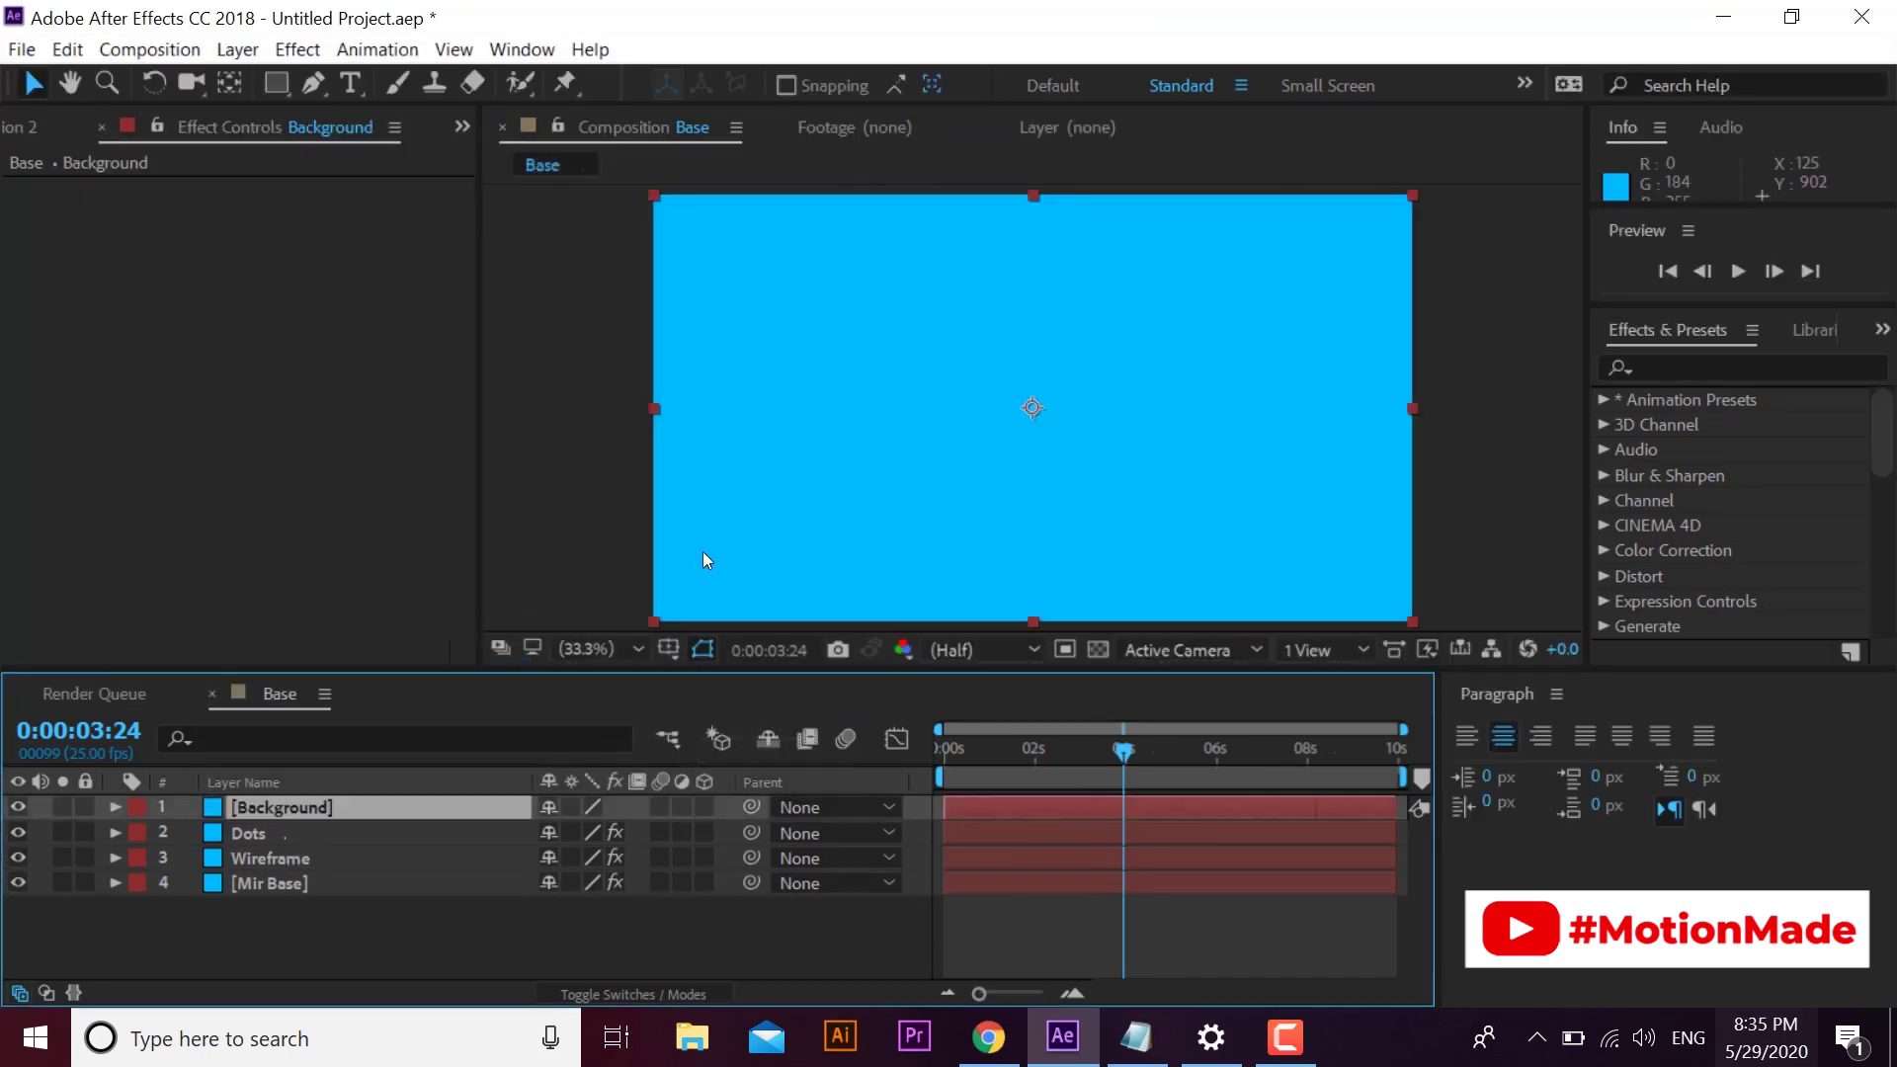
left_click_drag(303, 813, 297, 904)
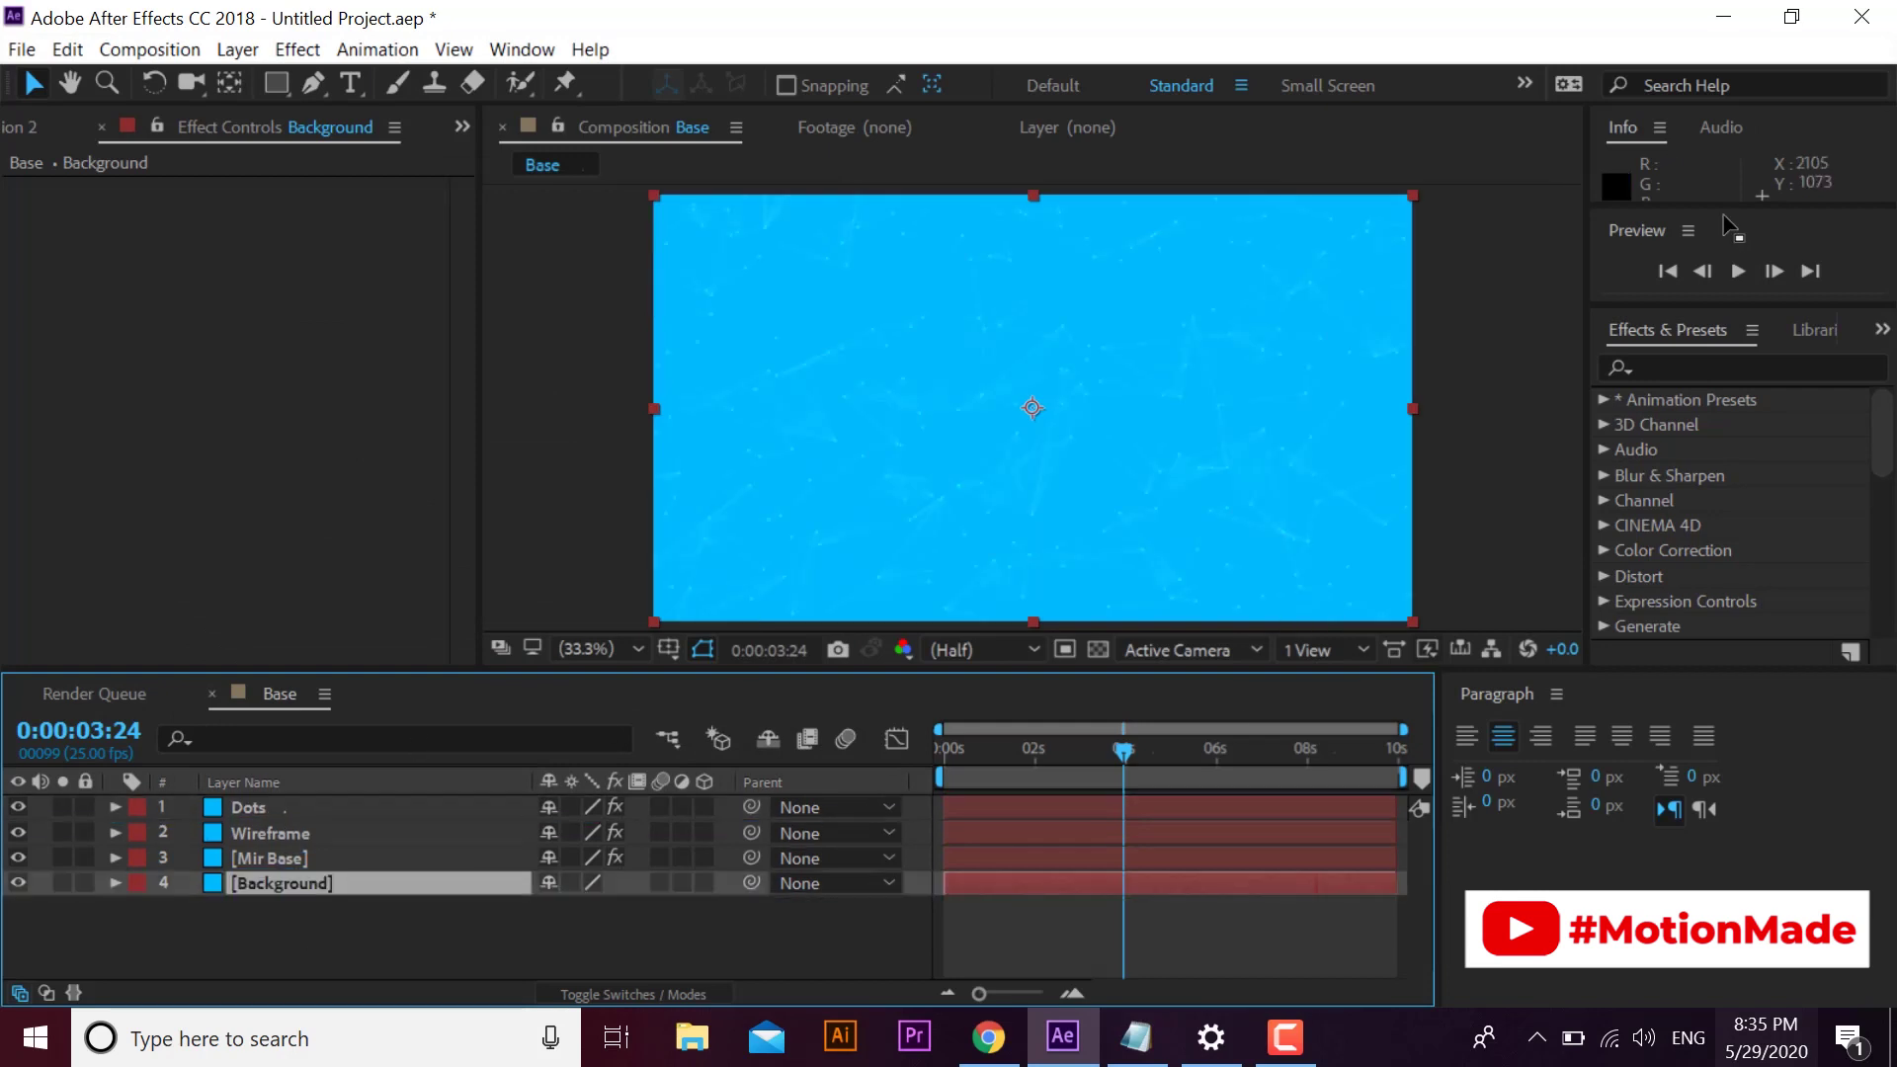
- Apply Gradient Ramp to Background, with the start point top-right and the end bottom-left
left_click(1734, 367)
type("ramp")
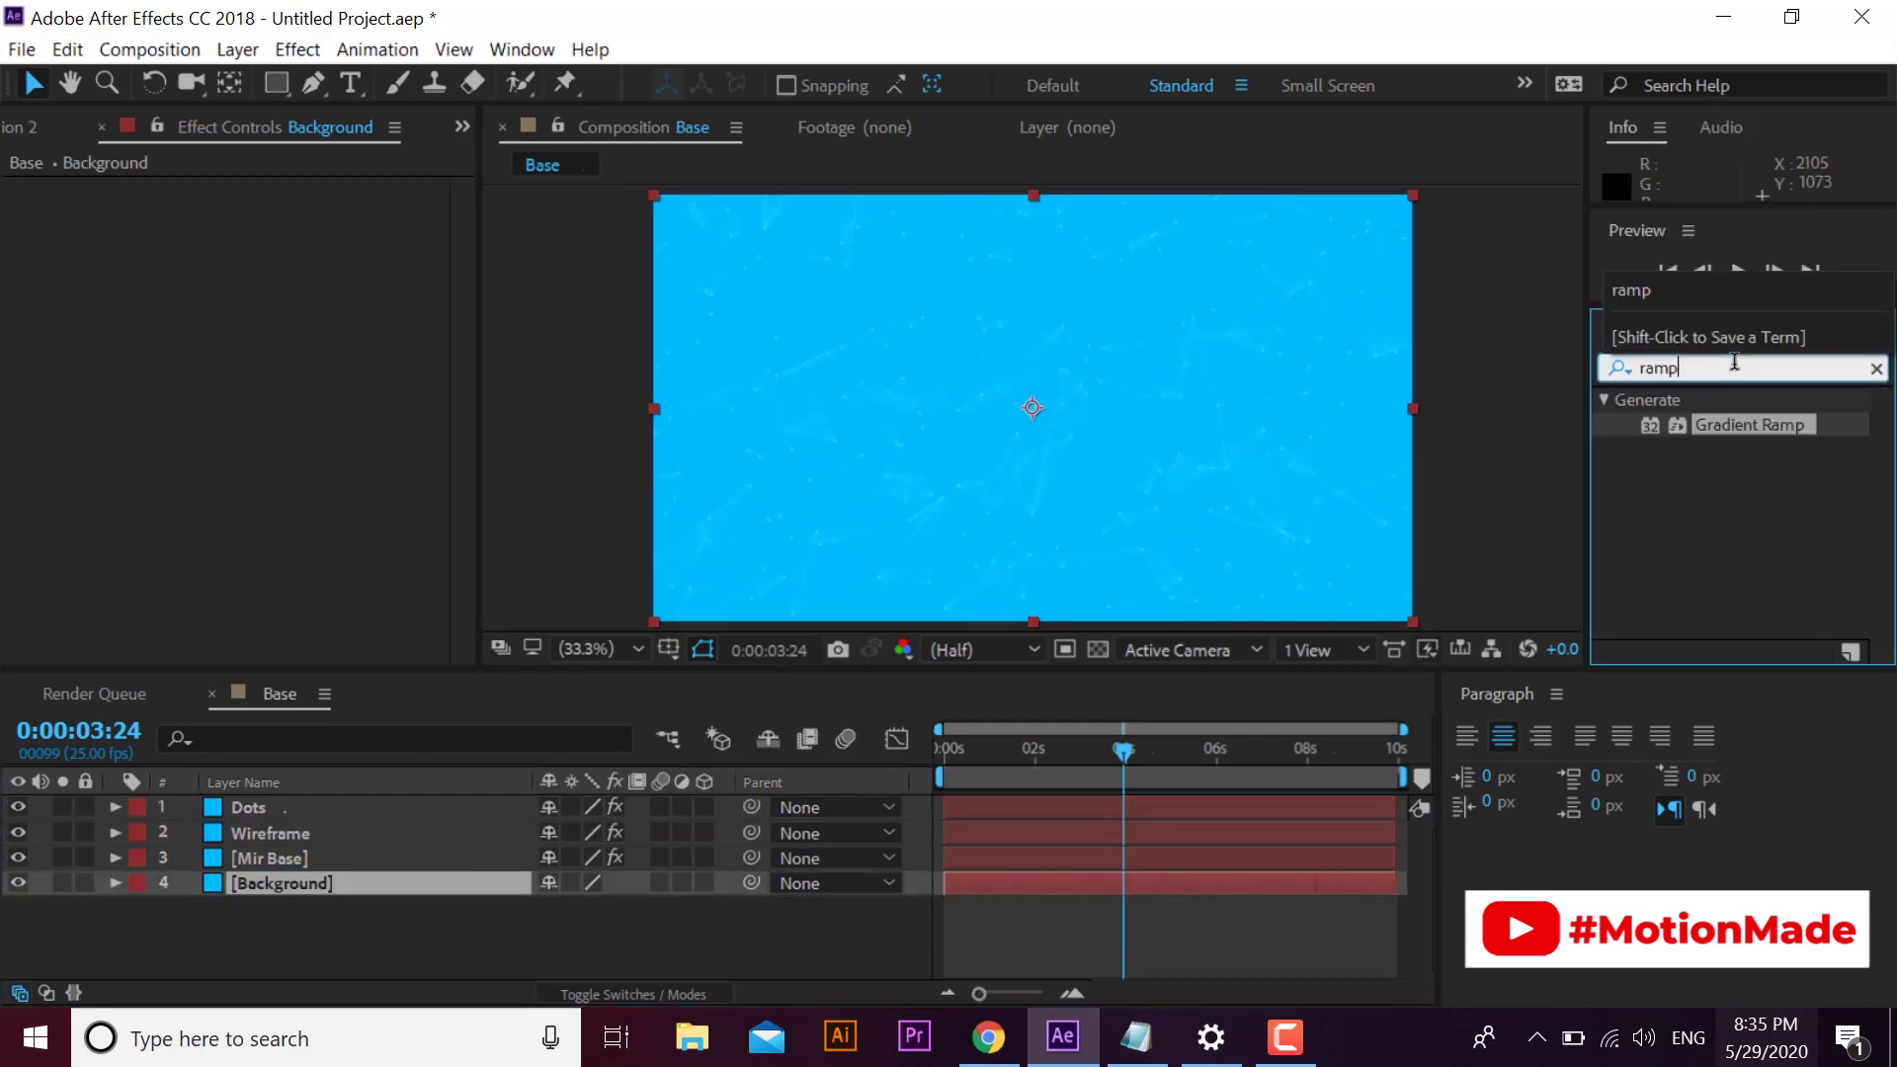
left_click_drag(1742, 425, 235, 907)
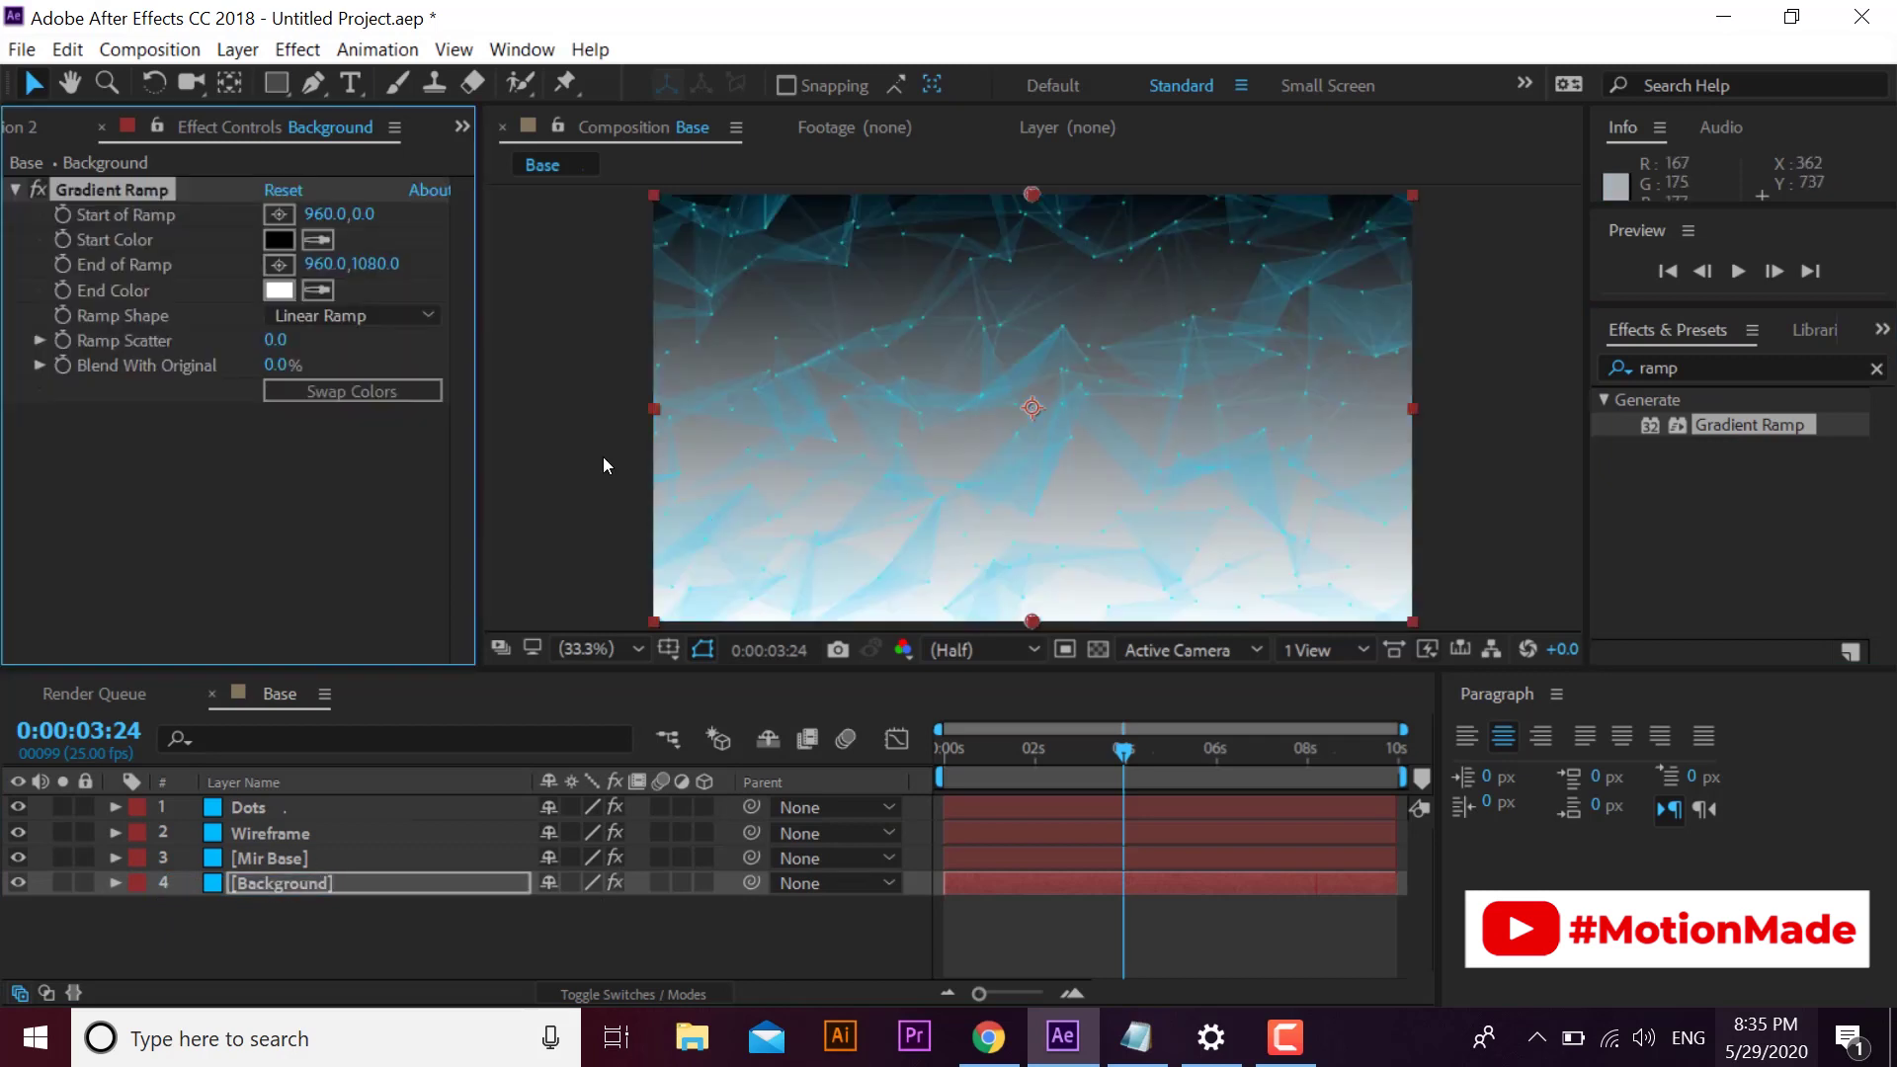
scroll(1093, 273, "down", 1)
left_click_drag(1031, 303, 1240, 298)
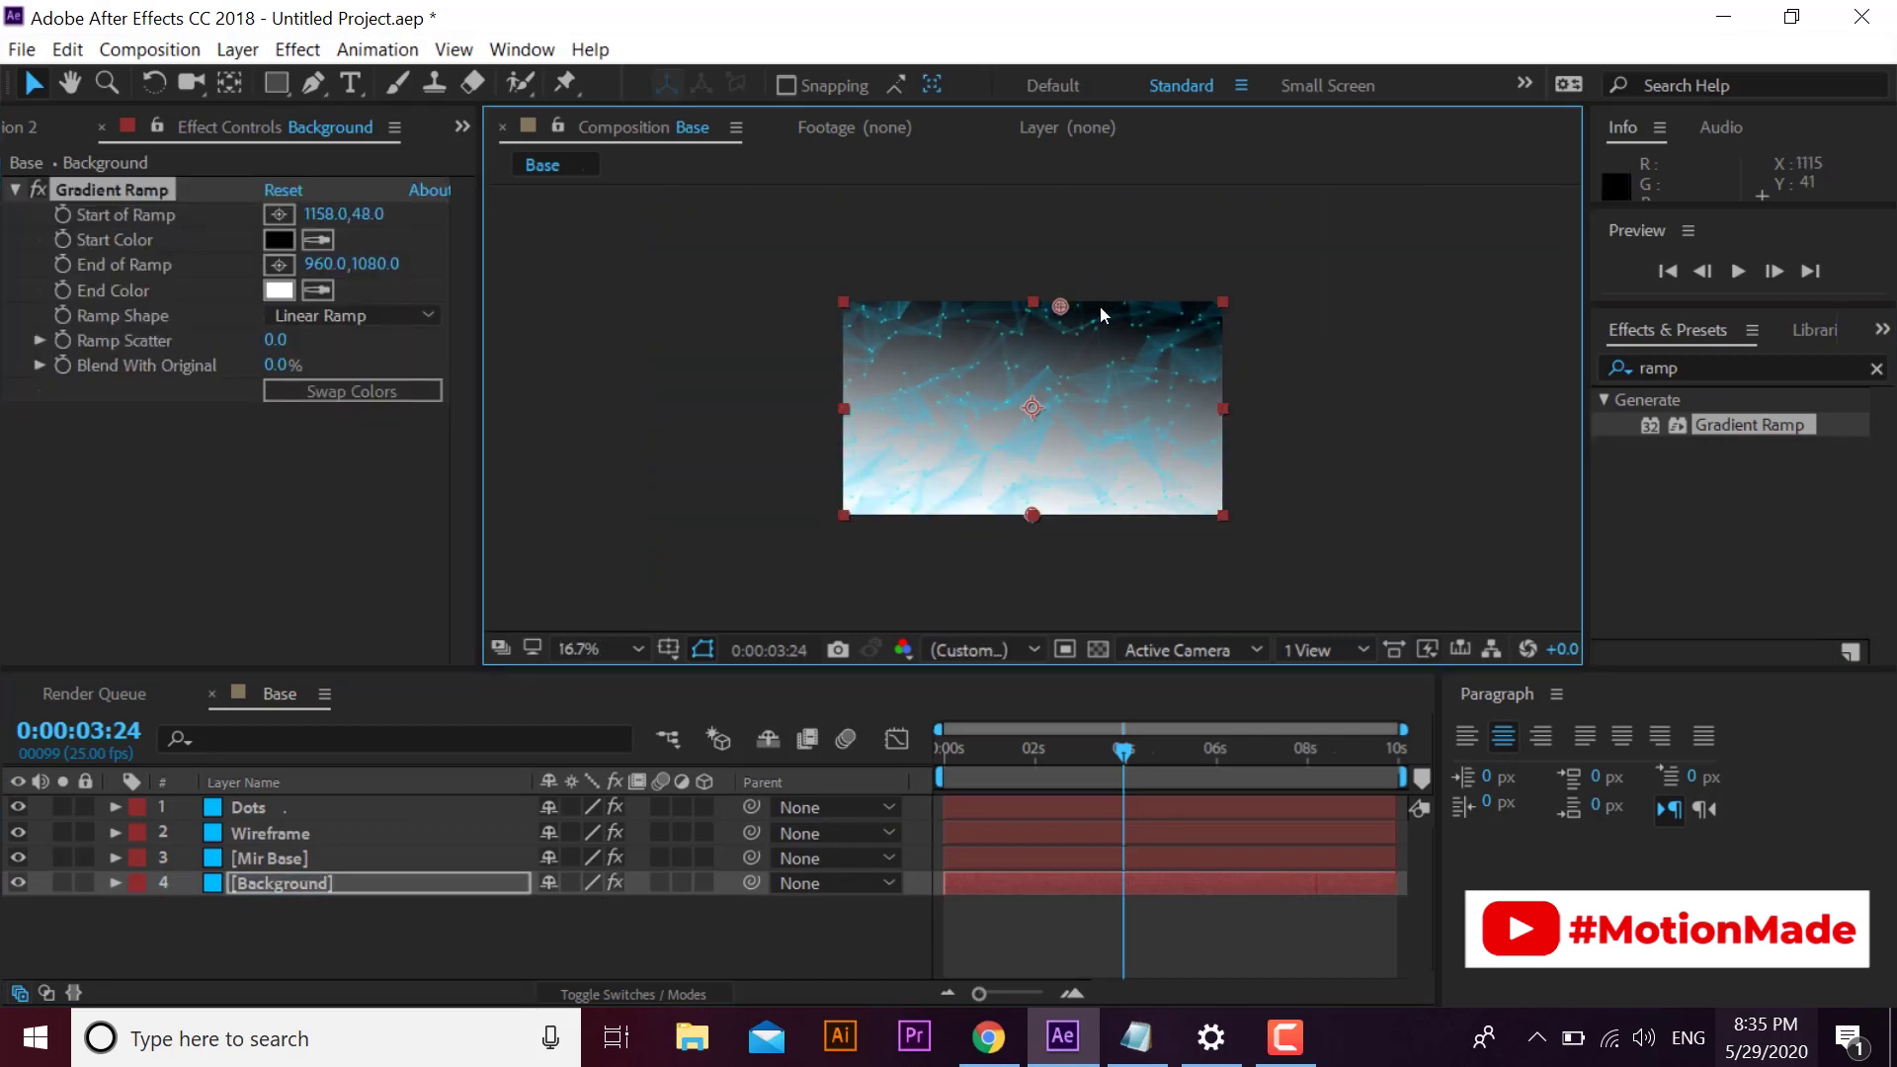
left_click_drag(1031, 514, 838, 516)
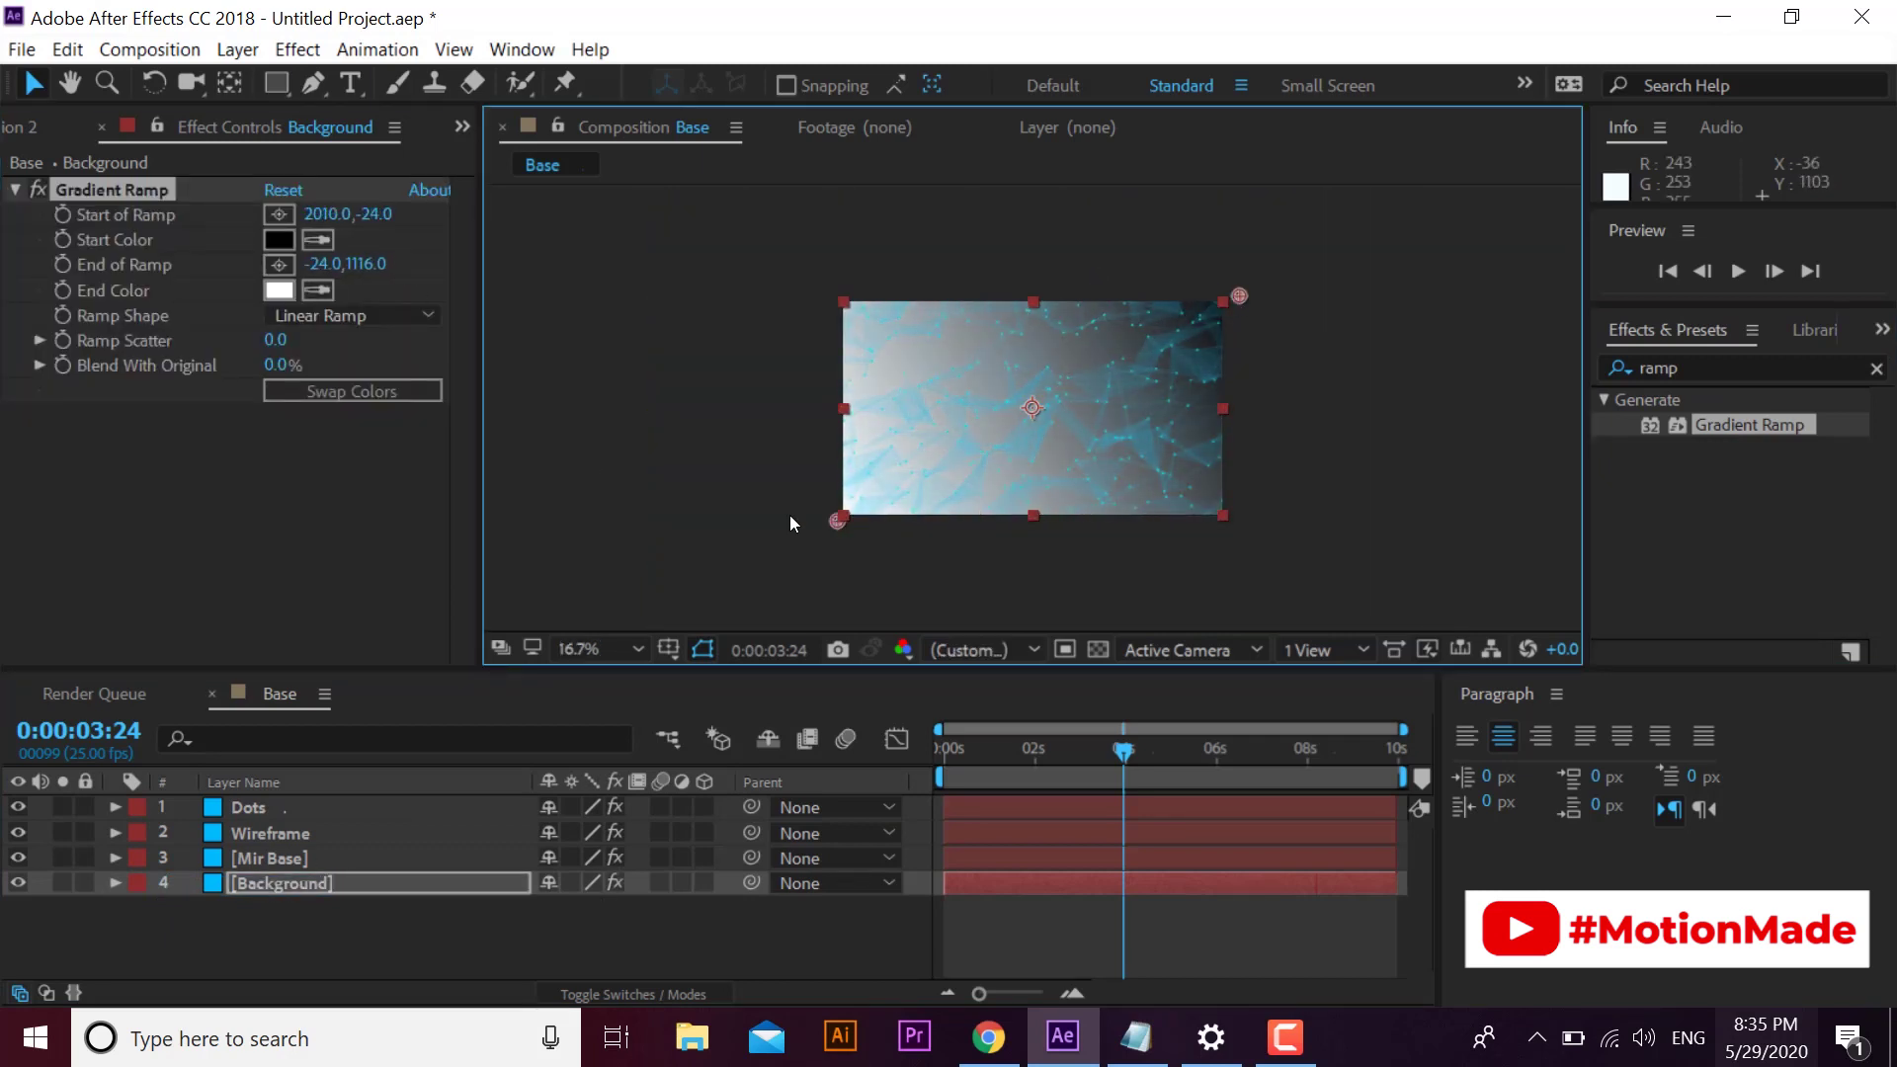
- Set the gradient end colour to black and start colour to dark blue 00394F
left_click(281, 290)
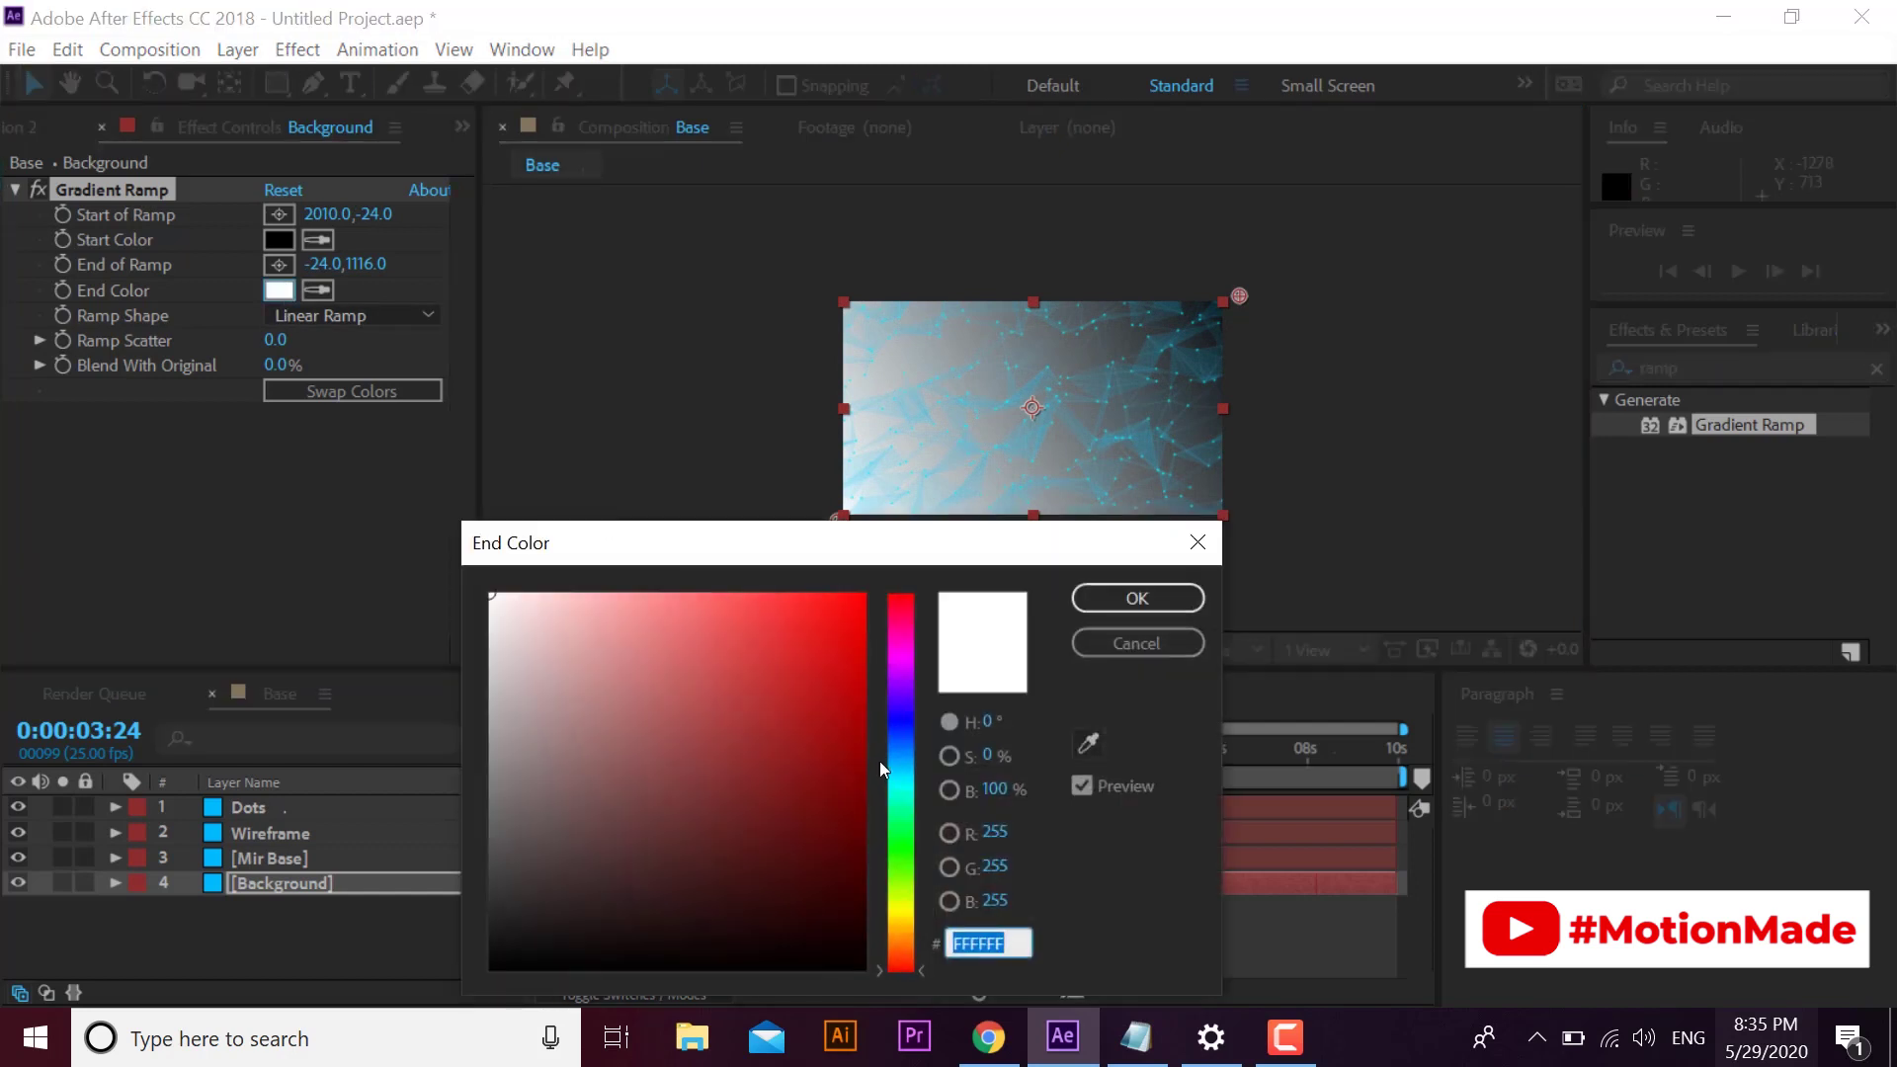
left_click(842, 960)
left_click(1136, 599)
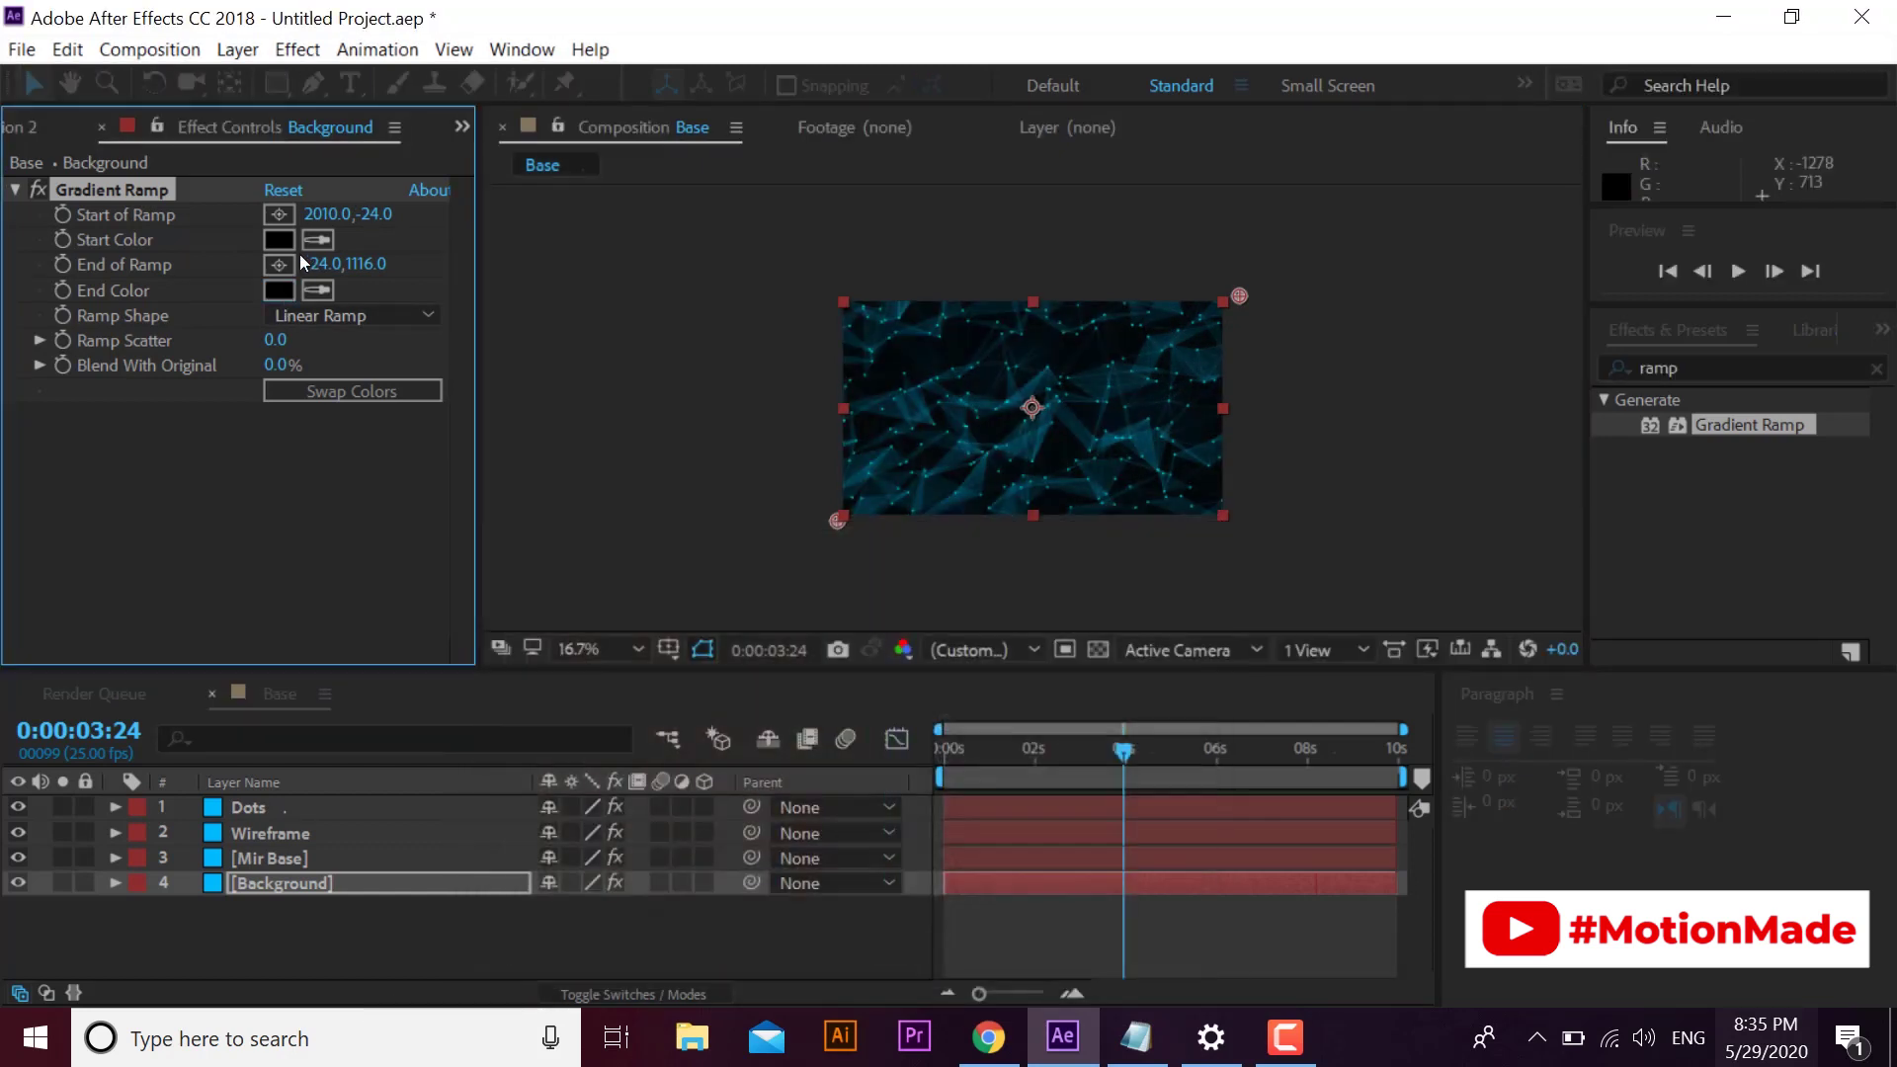
left_click(281, 239)
left_click(861, 597)
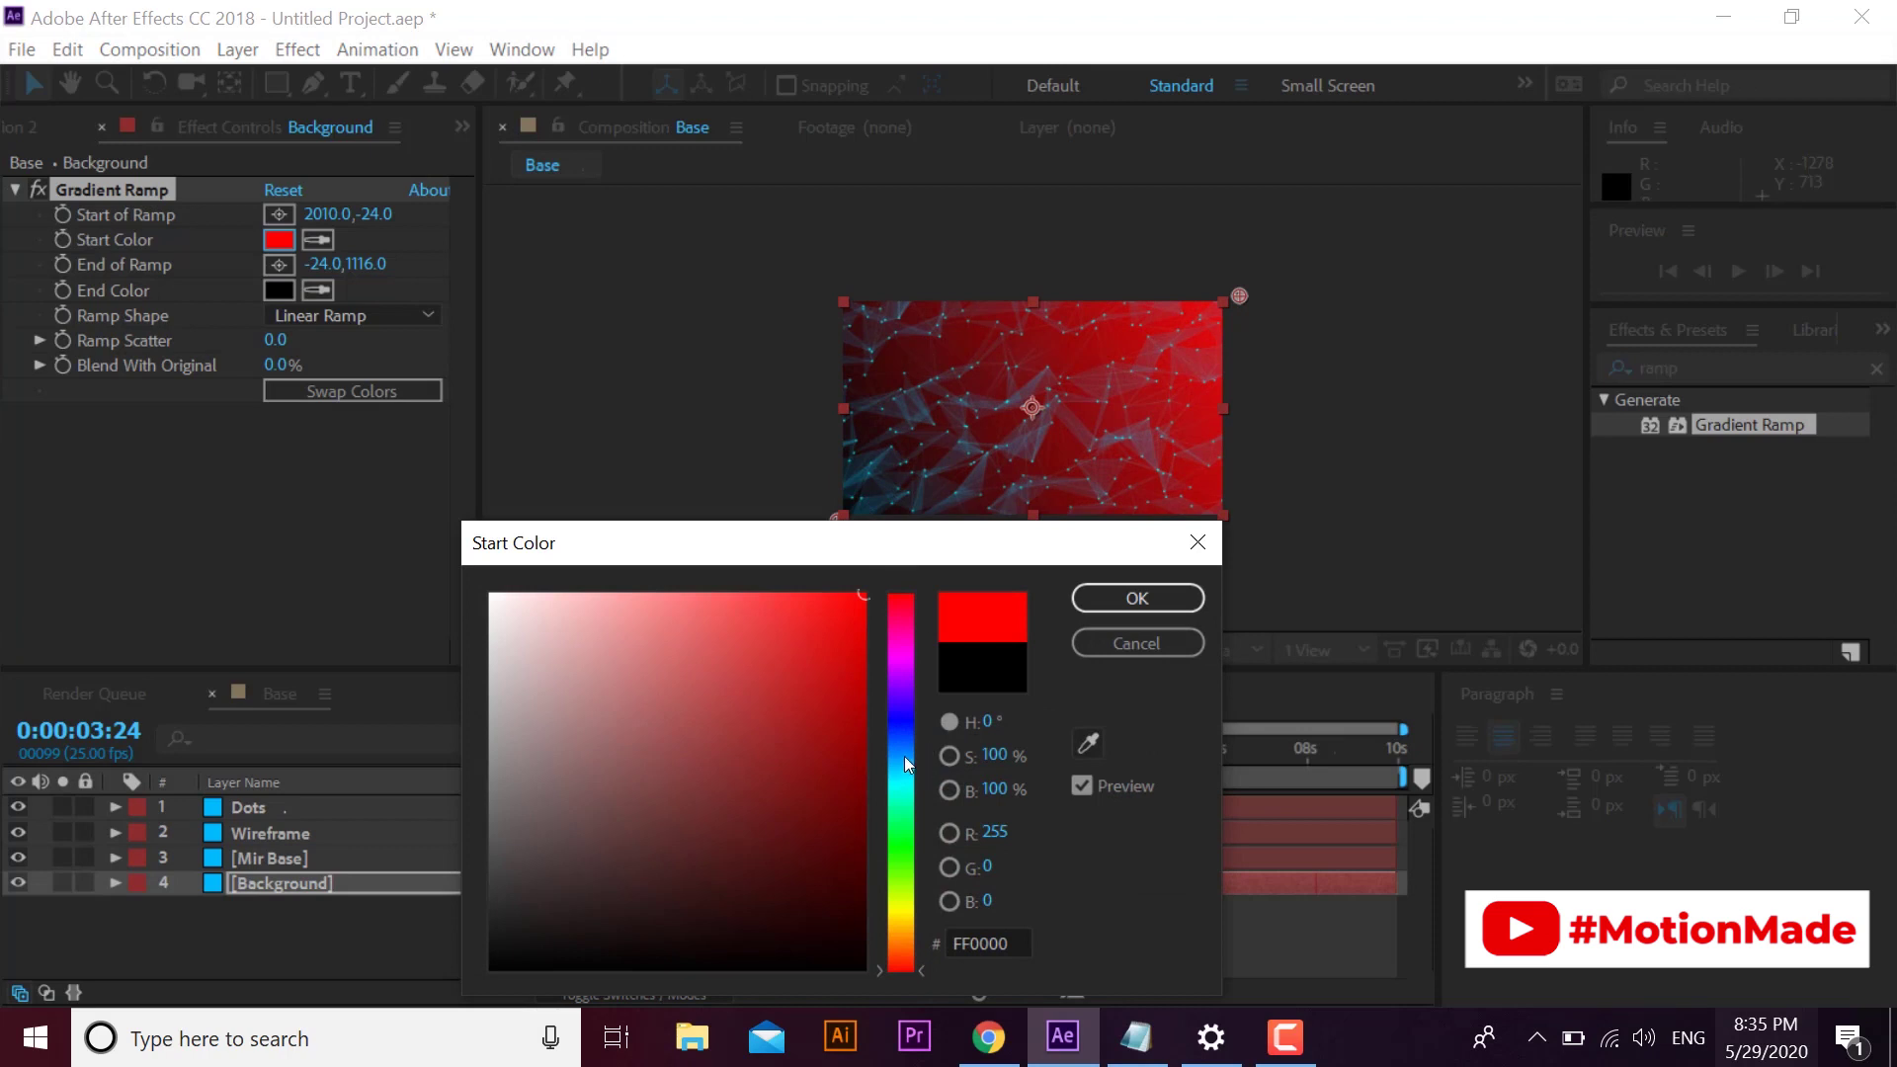
left_click_drag(904, 756, 908, 761)
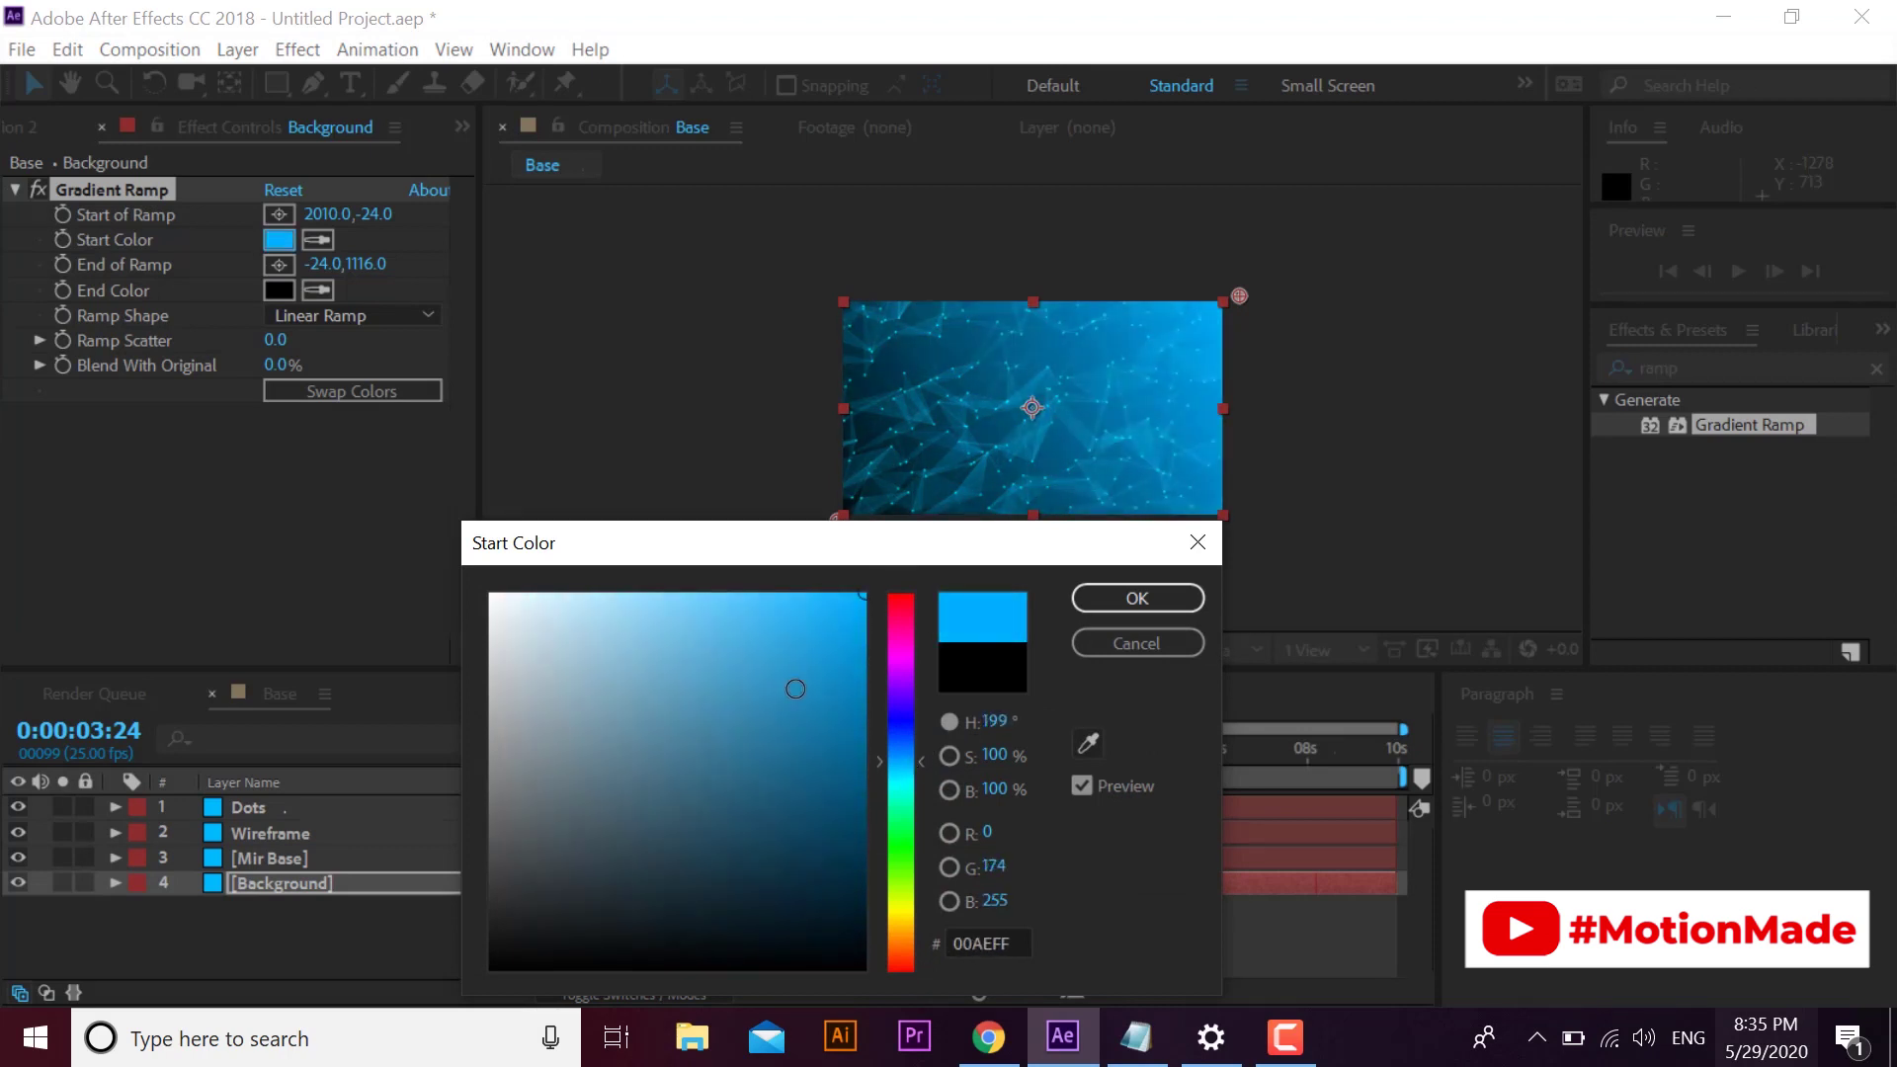
left_click(860, 812)
left_click_drag(904, 761, 862, 852)
left_click(907, 763)
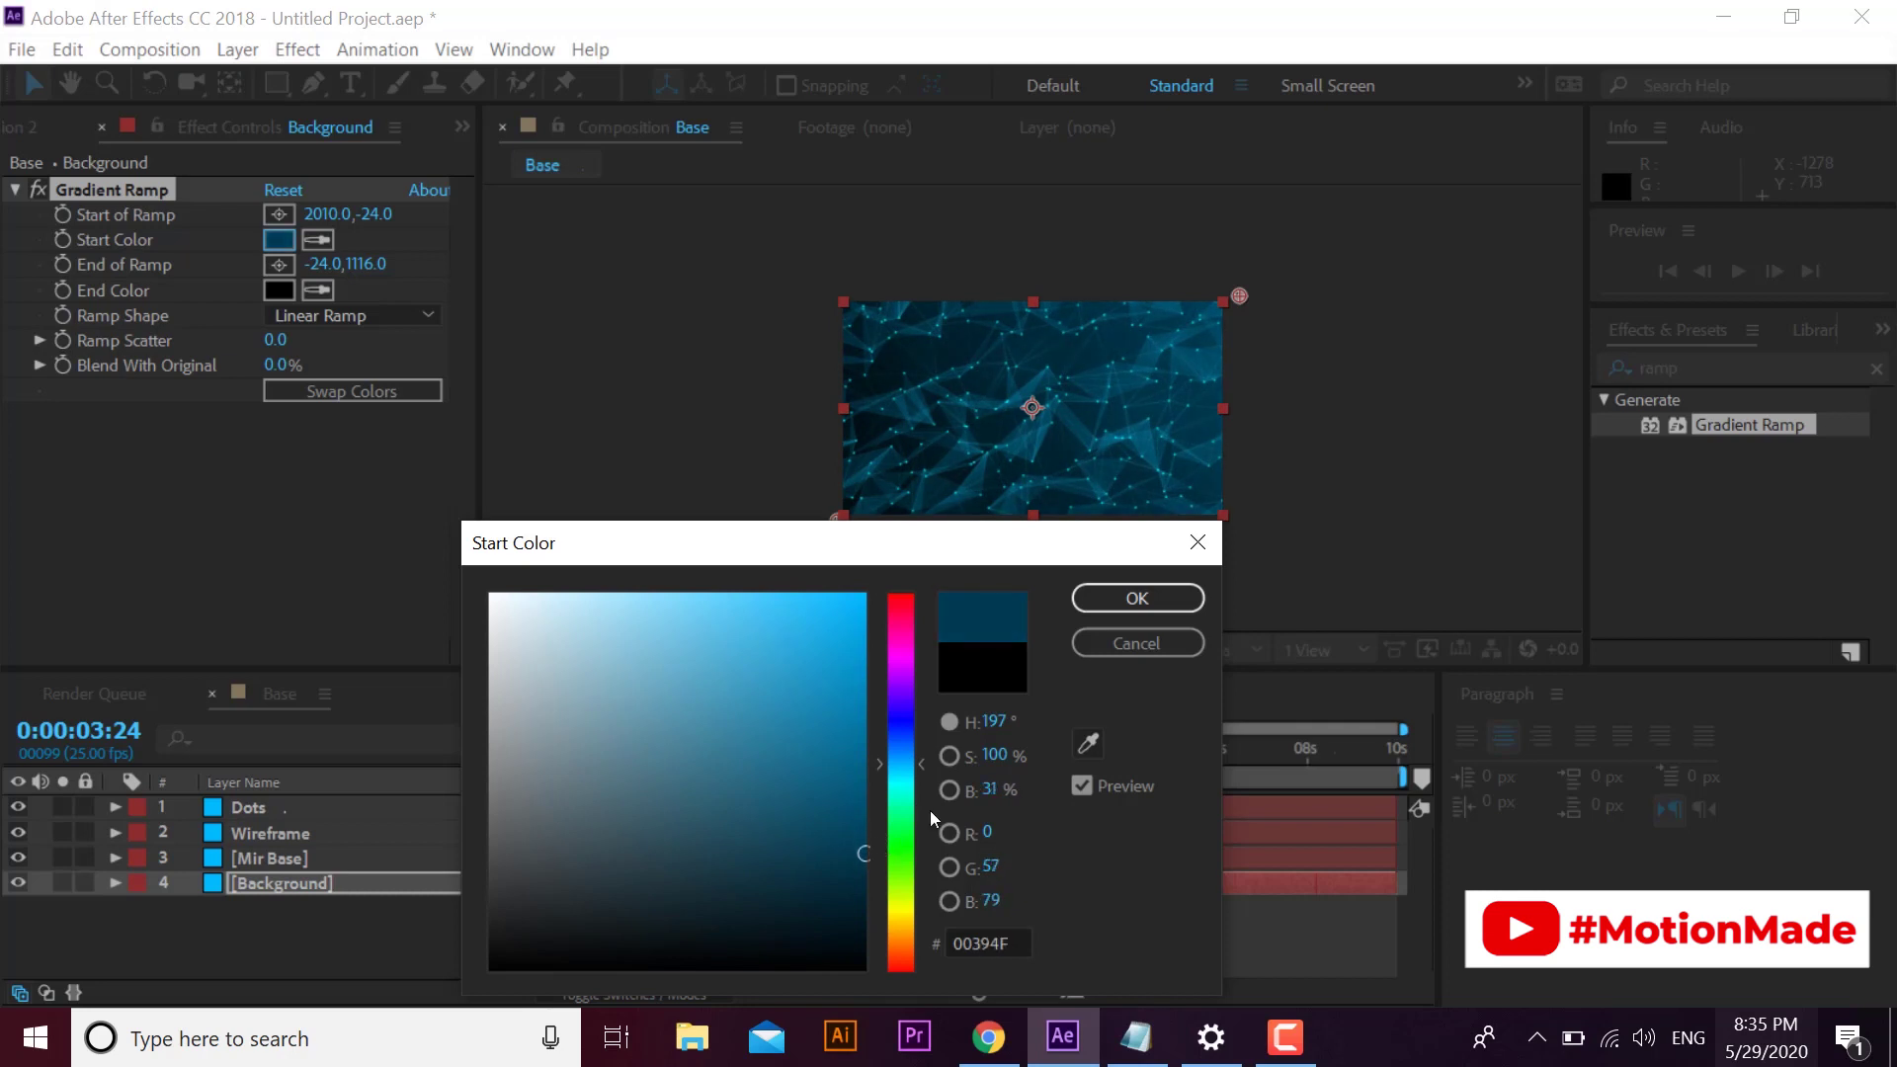
left_click(1136, 599)
left_click_drag(1239, 296, 1261, 274)
scroll(1270, 327, "up", 1)
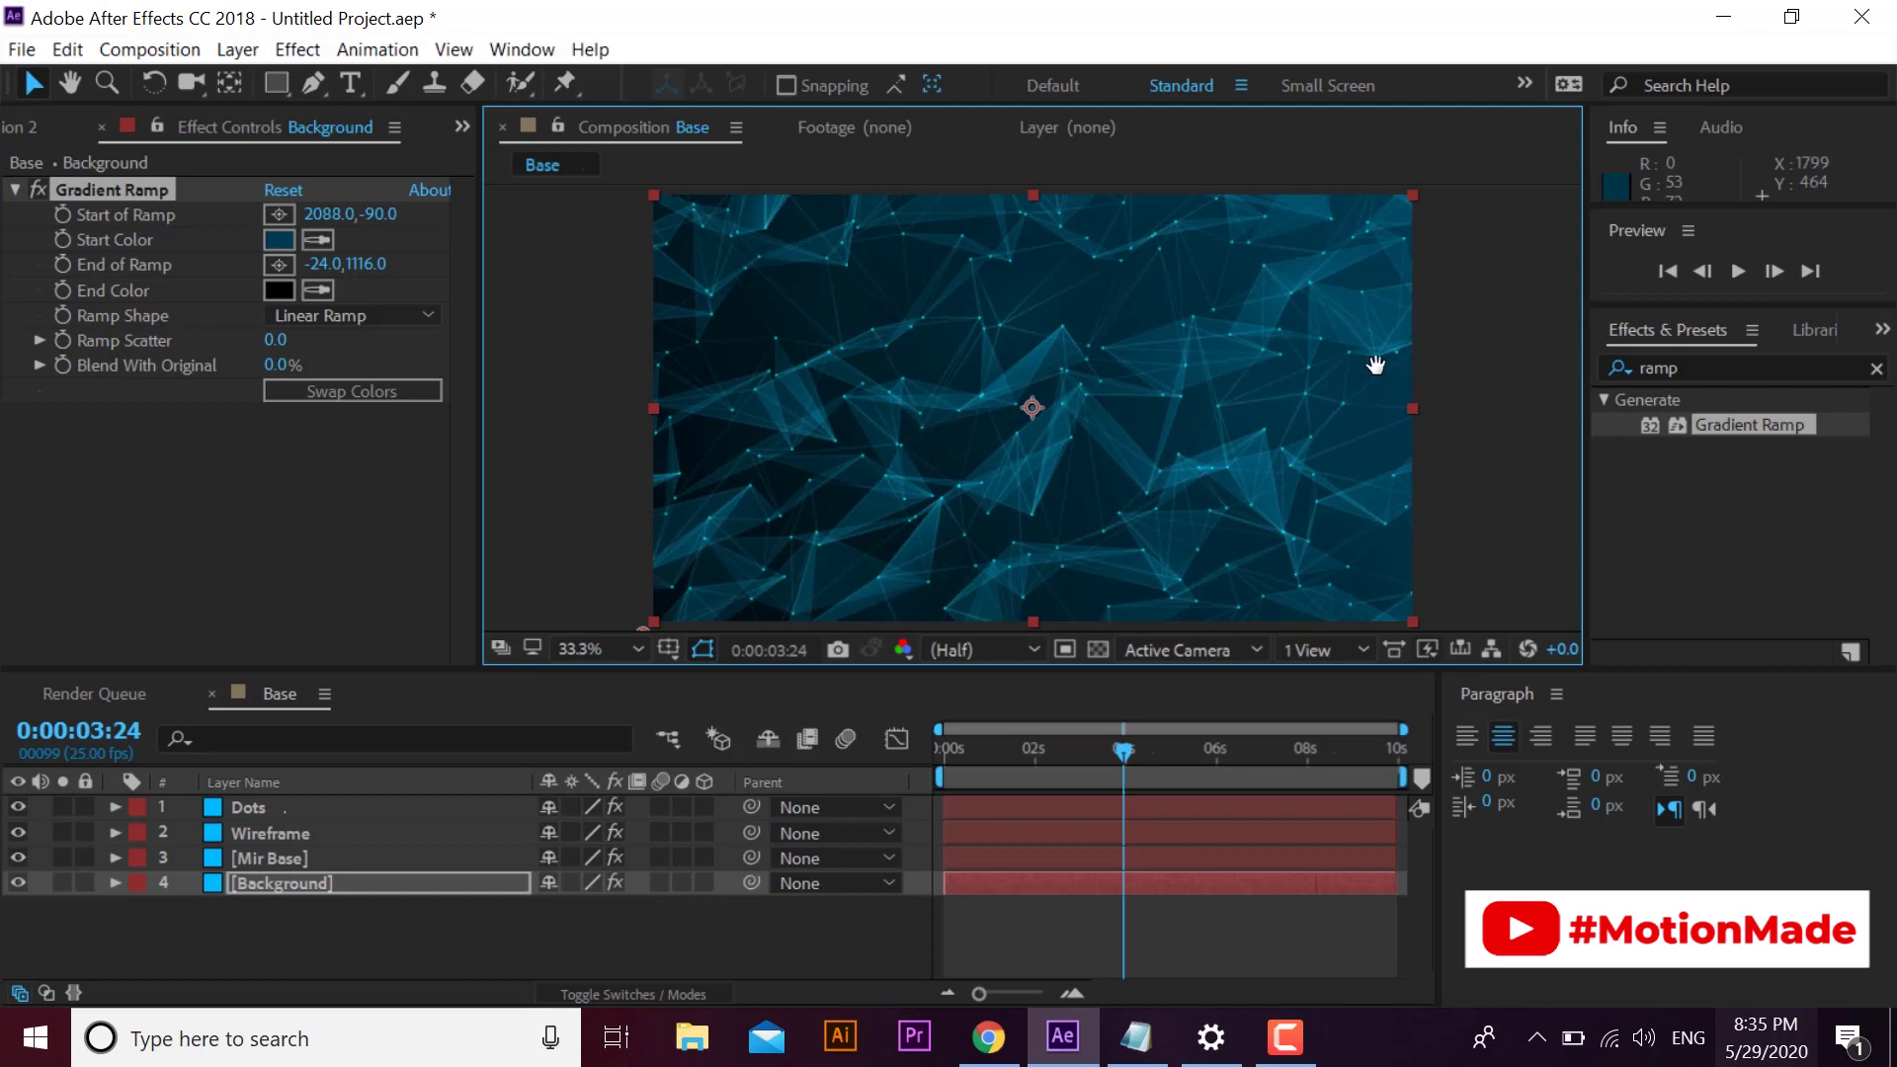
- Preview the animation, return to 2:15, fit the viewer, and deselect Background
left_click_drag(1376, 366, 1276, 442)
key("space")
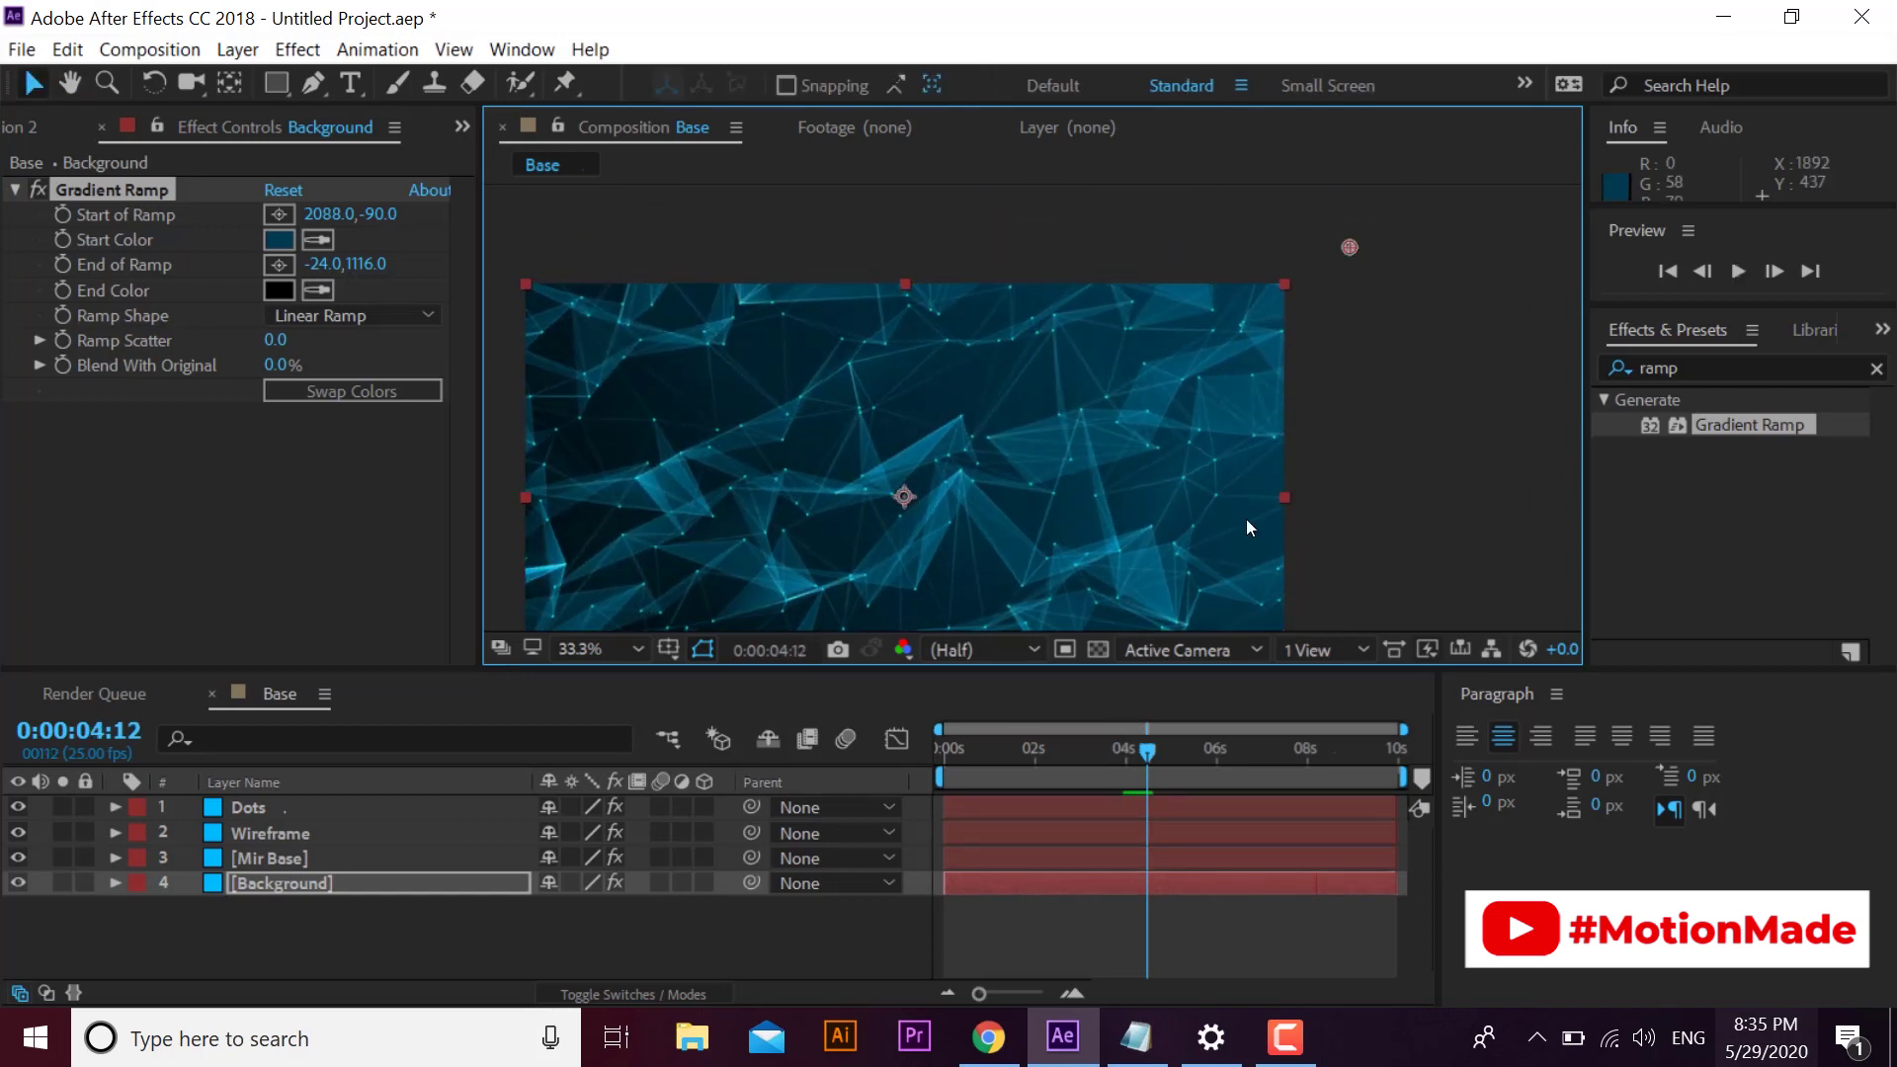
left_click(1032, 759)
left_click(580, 648)
left_click(643, 188)
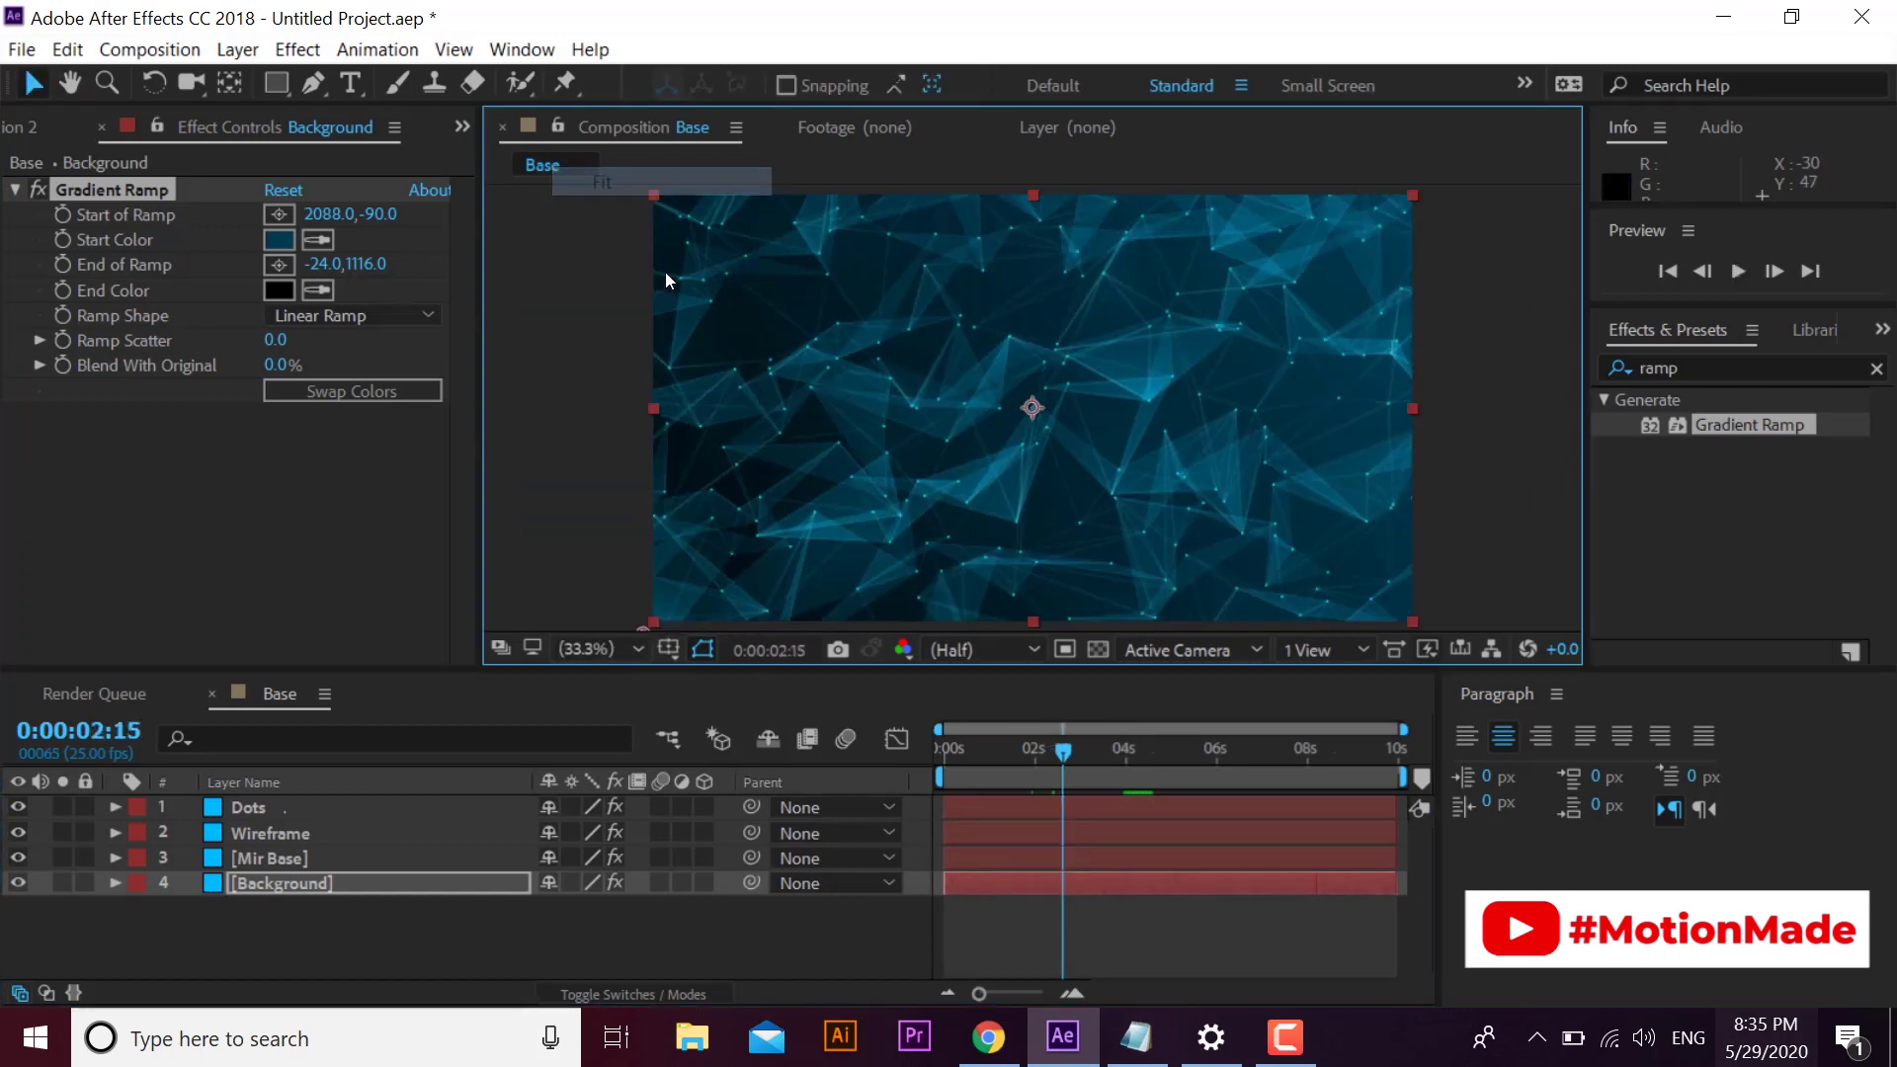
left_click(617, 943)
- Apply the Stylize Glow effect to the Dots layer and collapse its settings
left_click(1720, 368)
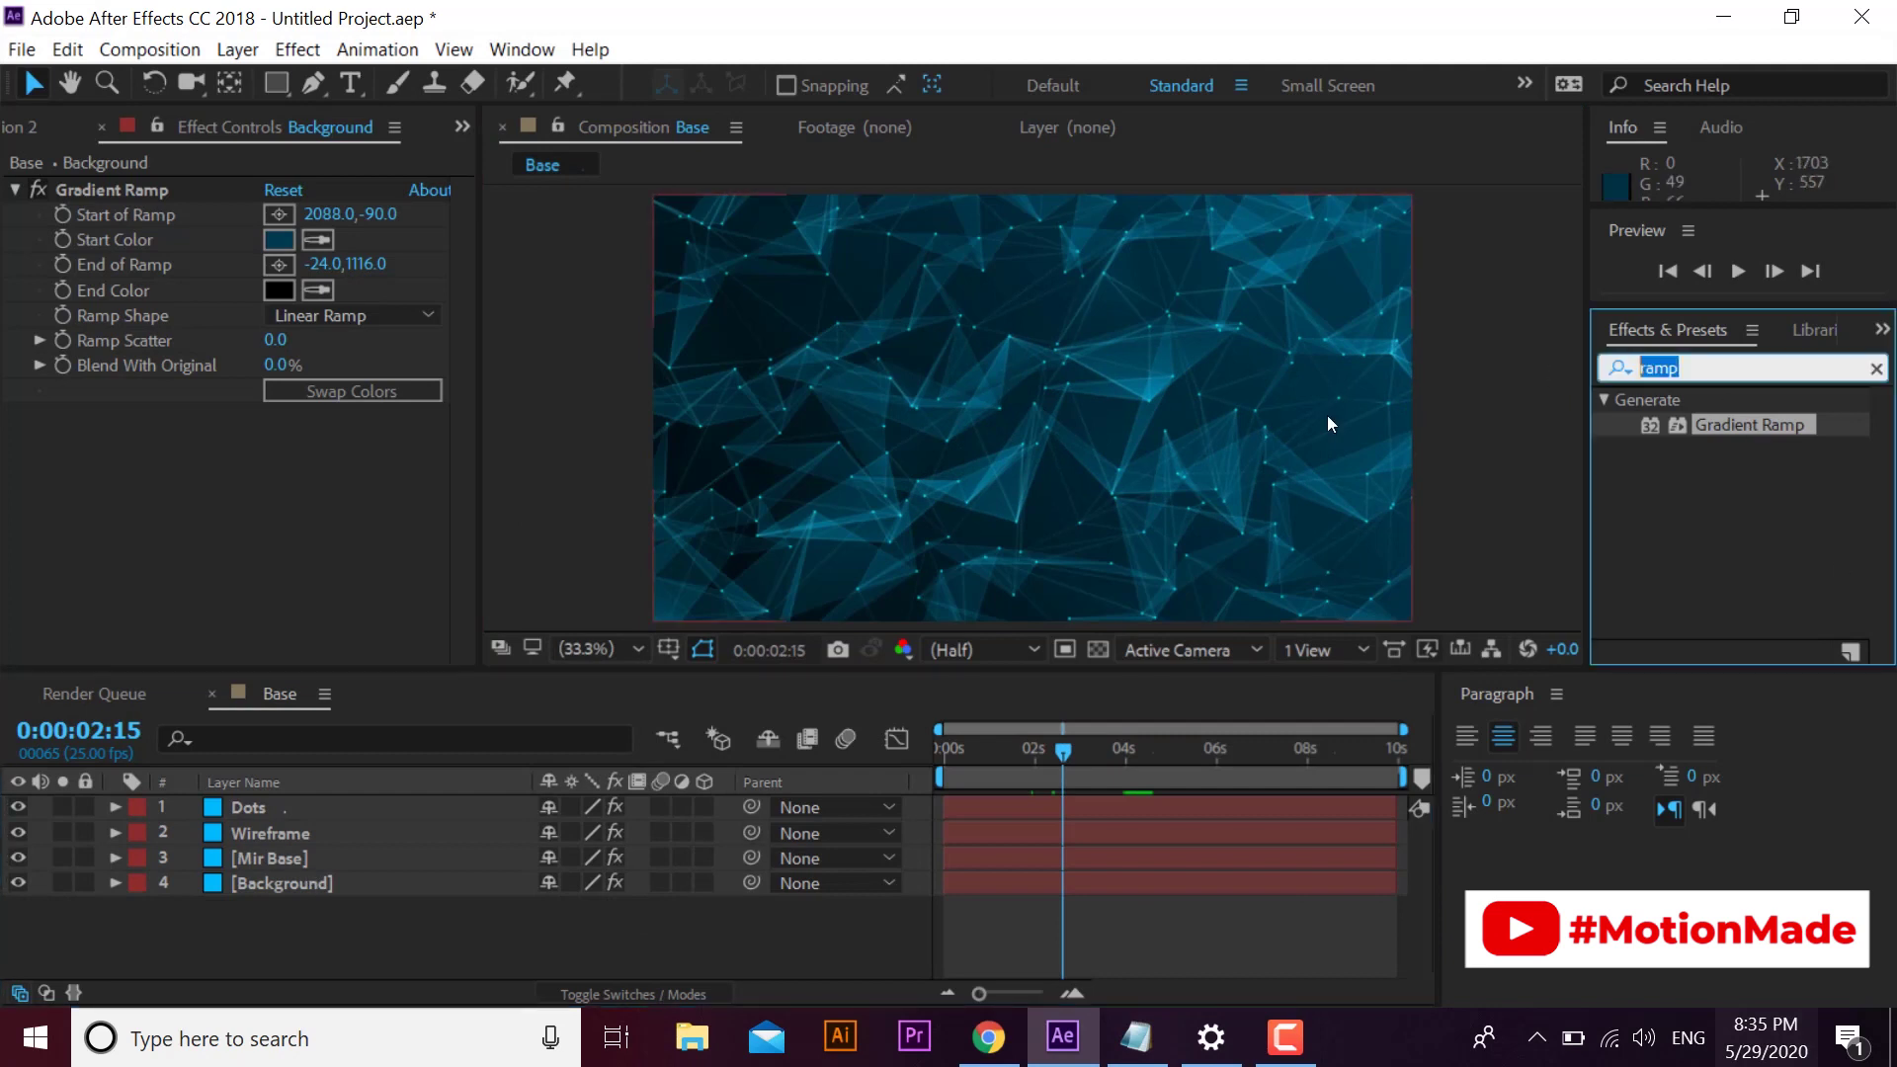
type("glow")
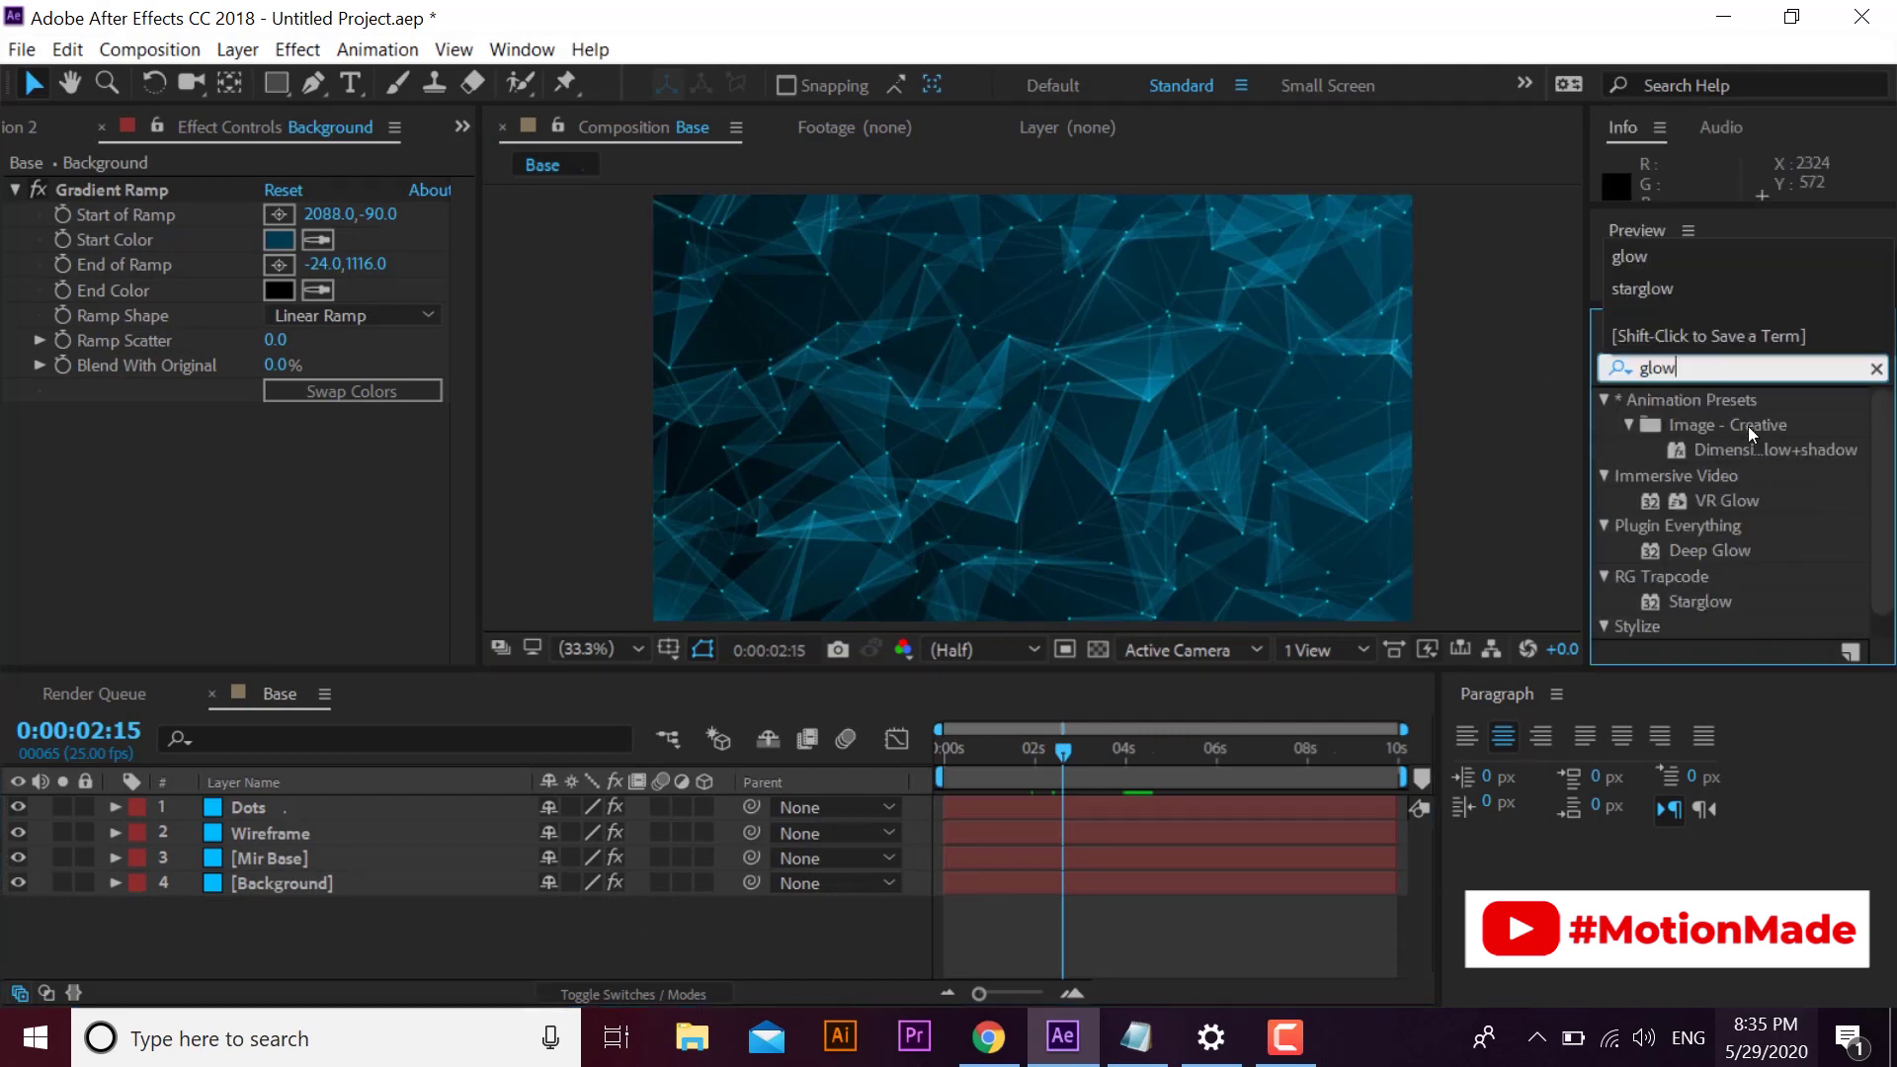
left_click(1714, 626)
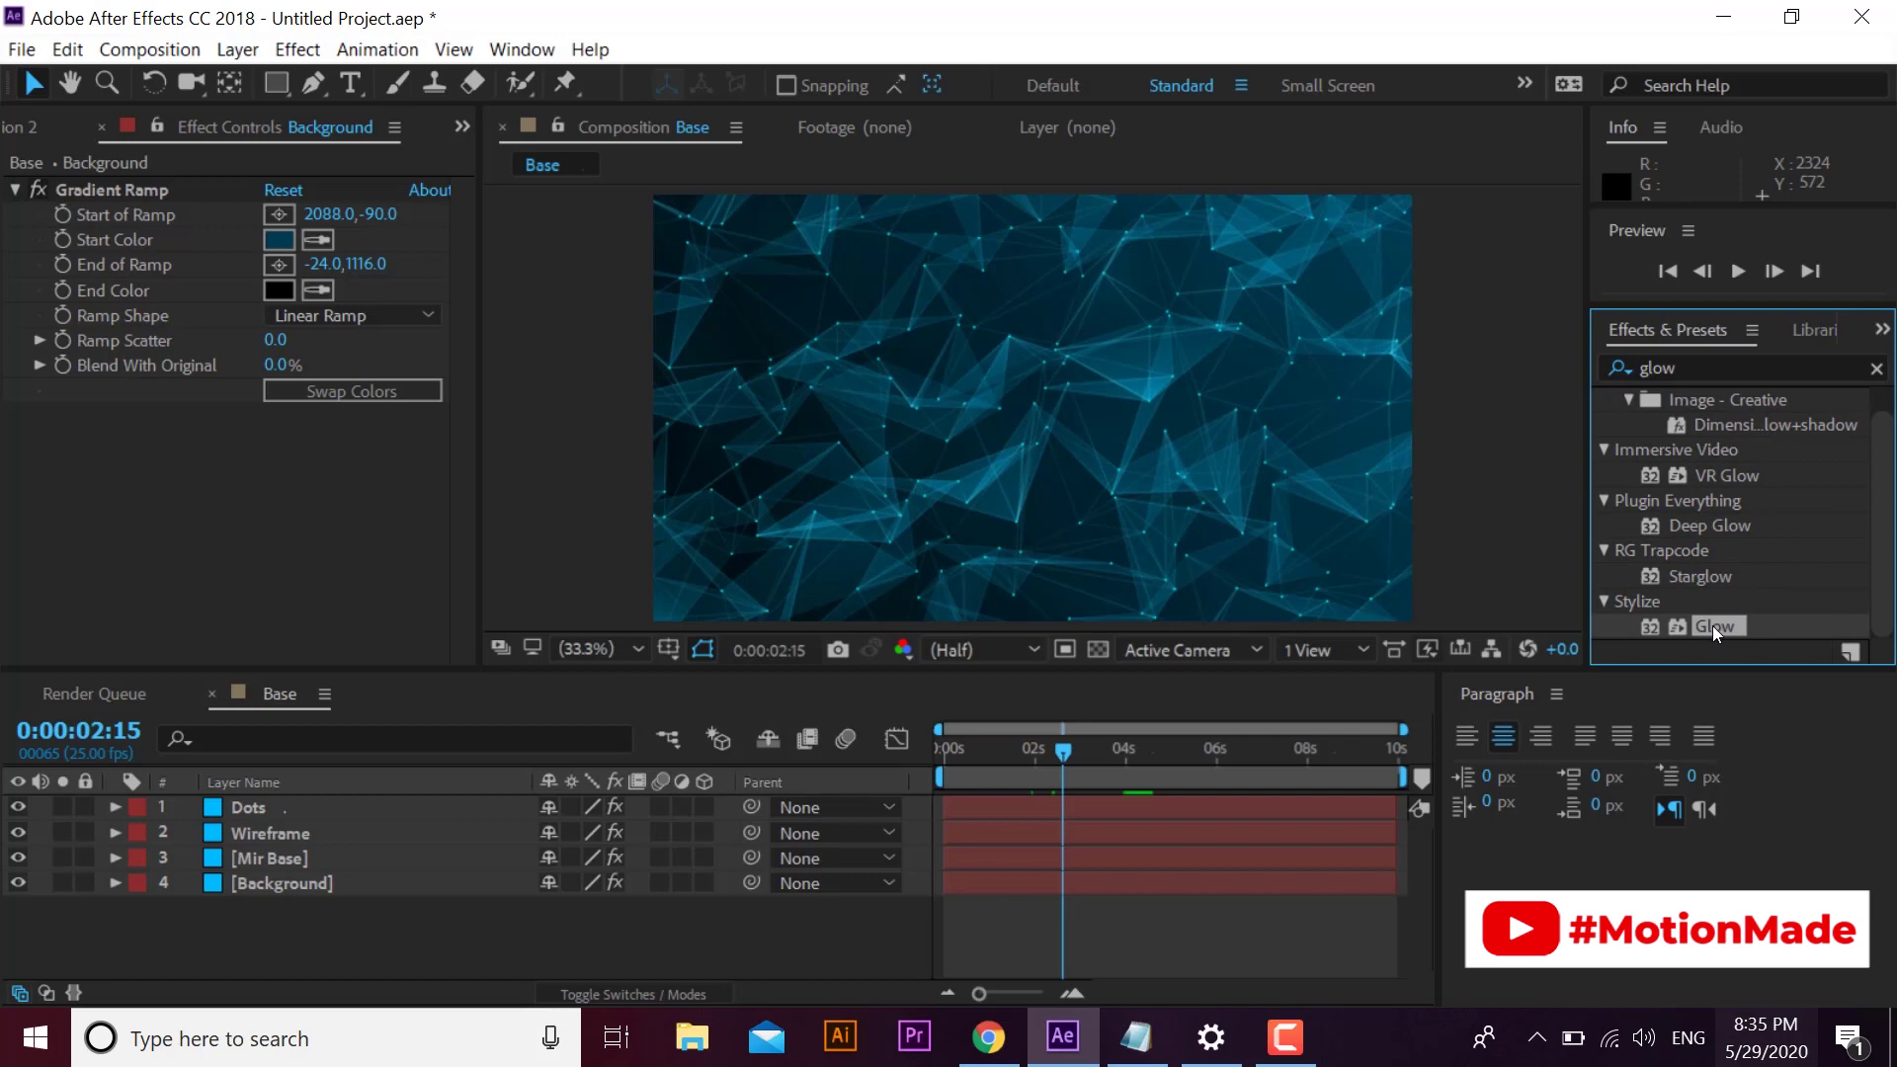
left_click(271, 810)
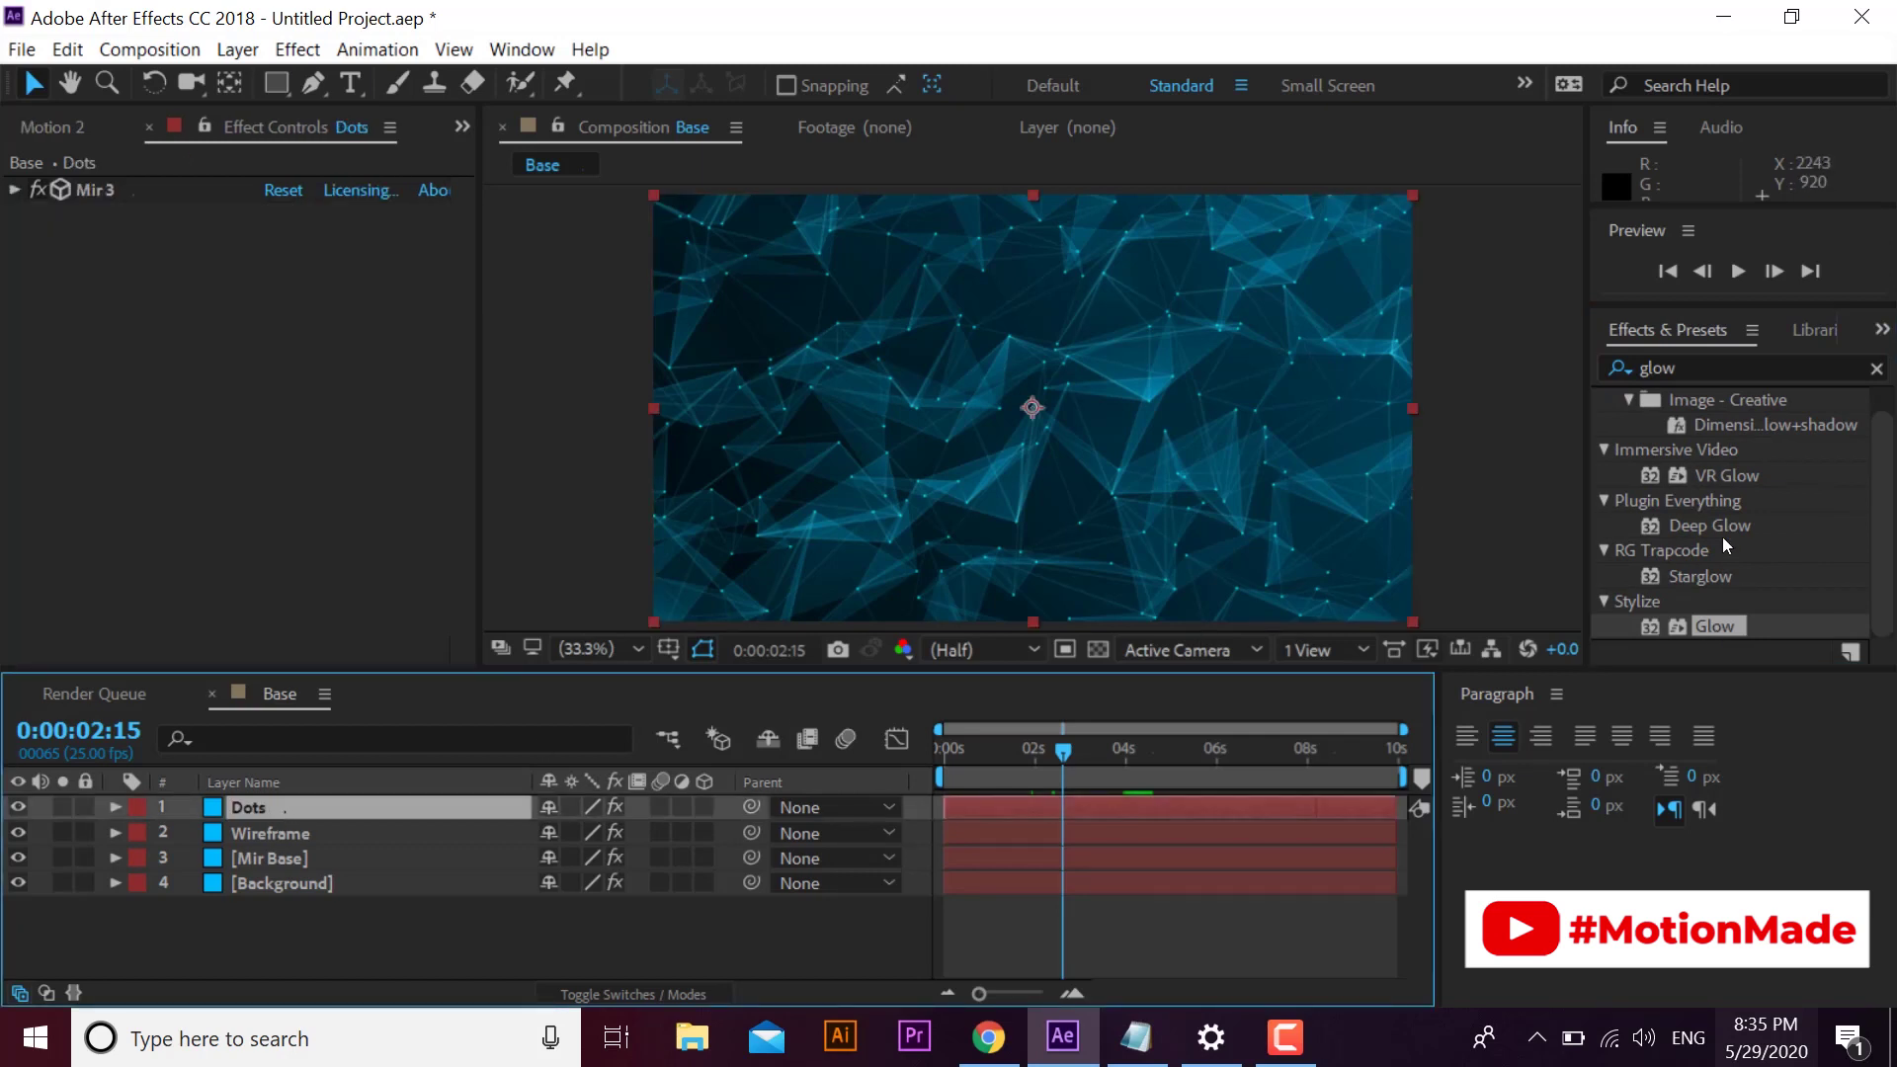
left_click_drag(1720, 619, 327, 487)
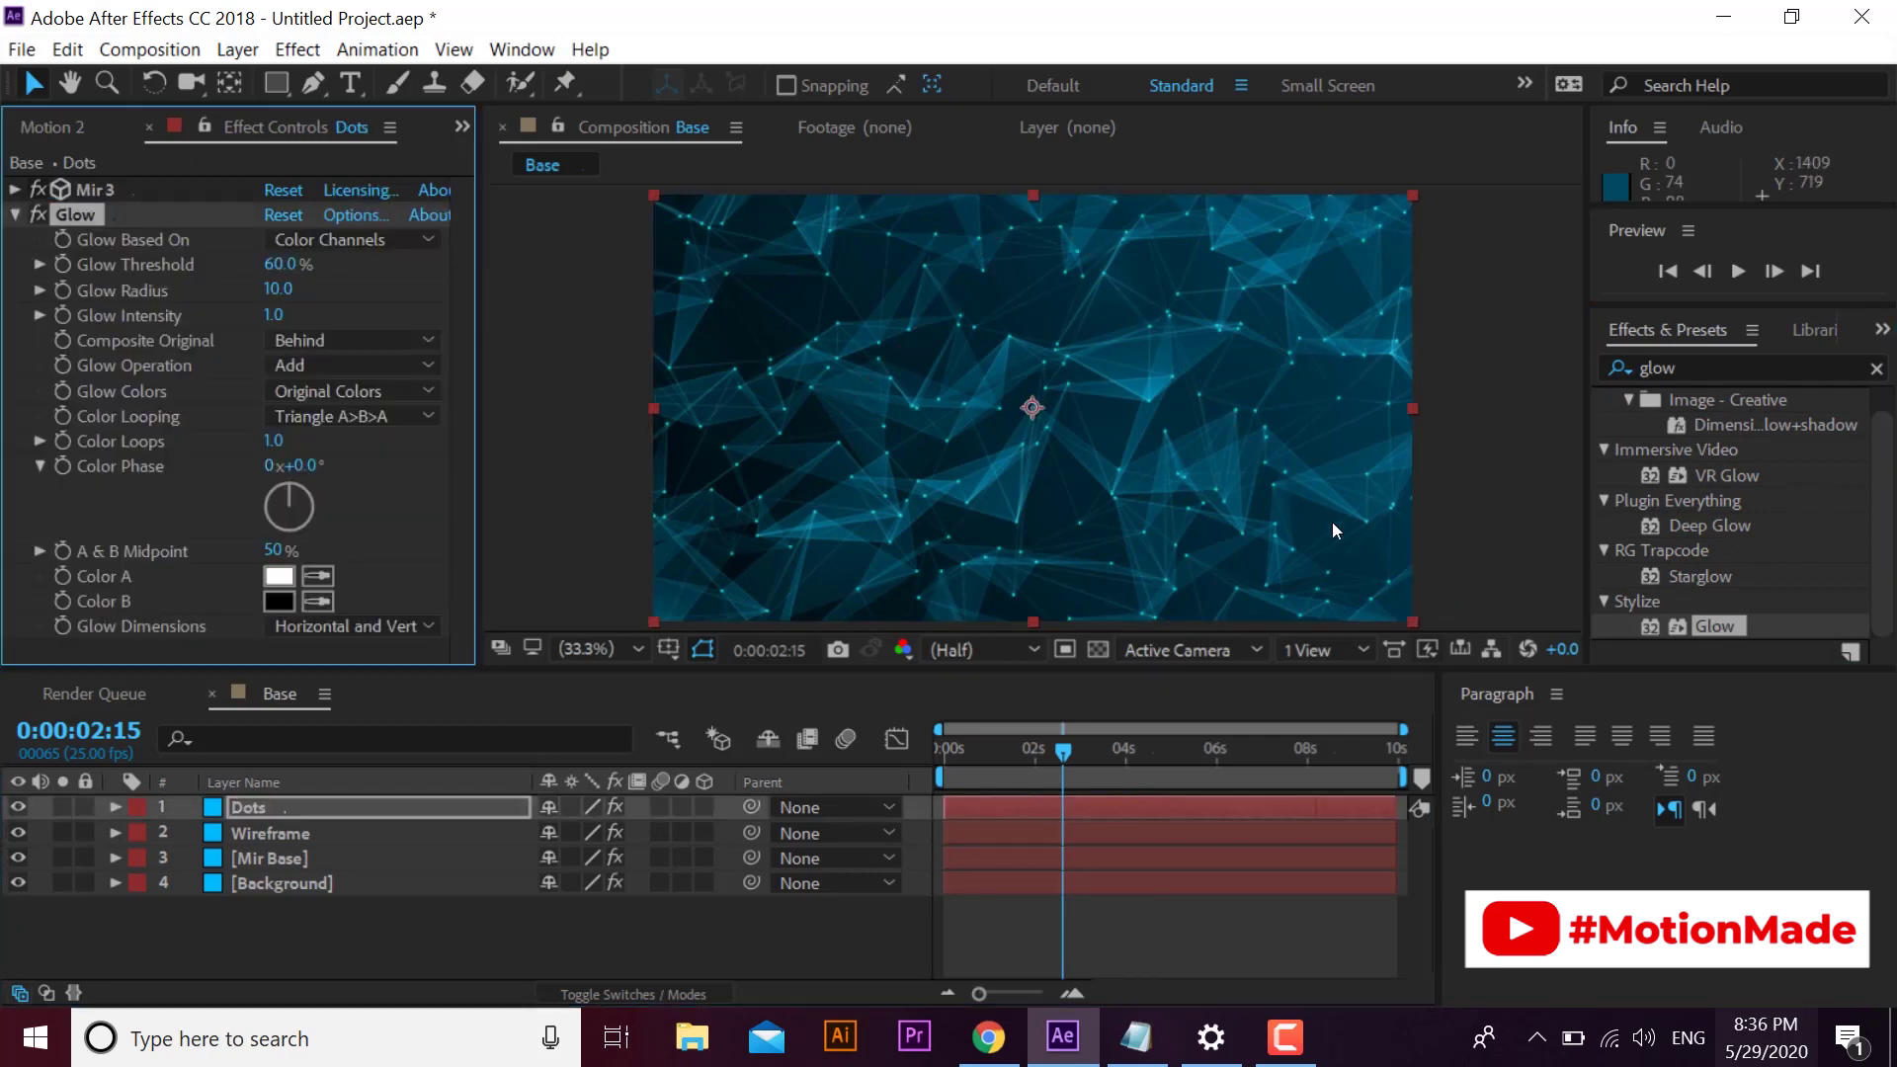
left_click(25, 215)
- Add Glow to the Wireframe layer with a larger radius and adjusted threshold
left_click(281, 832)
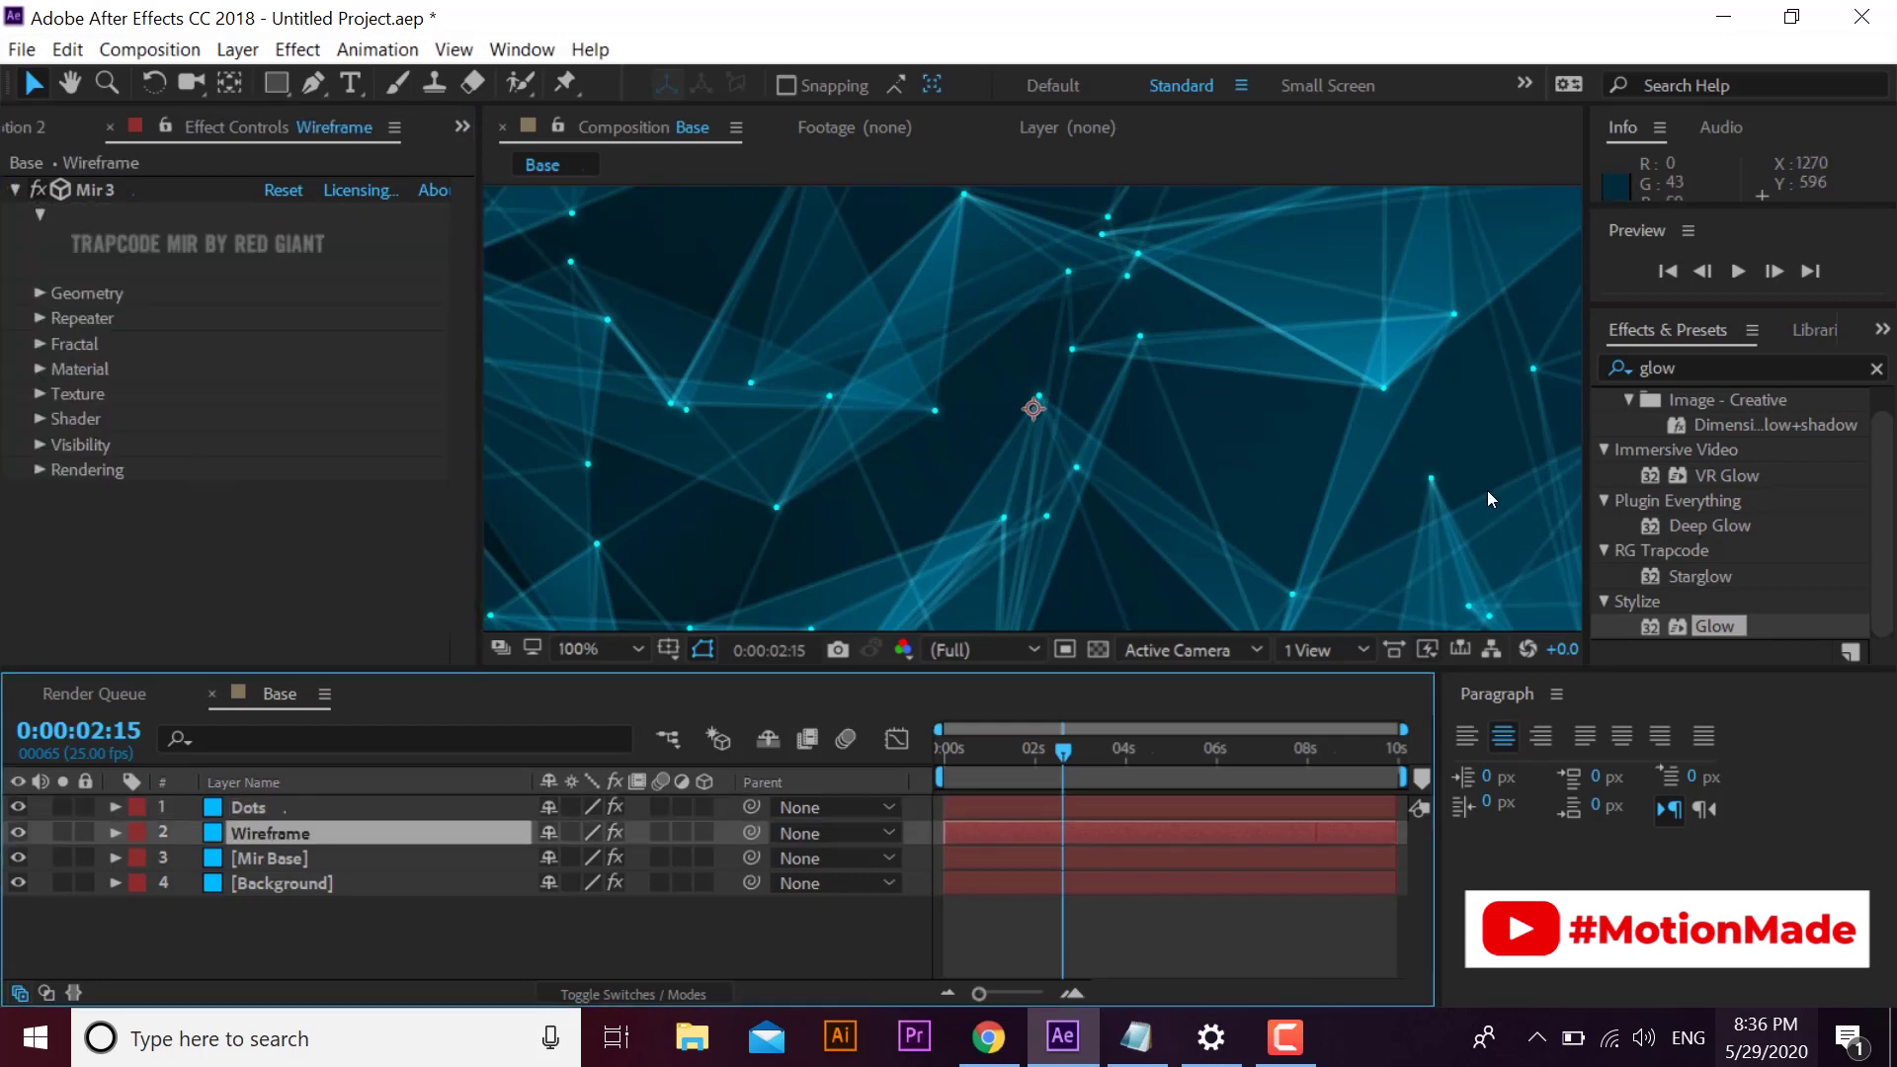
left_click_drag(1716, 627, 359, 832)
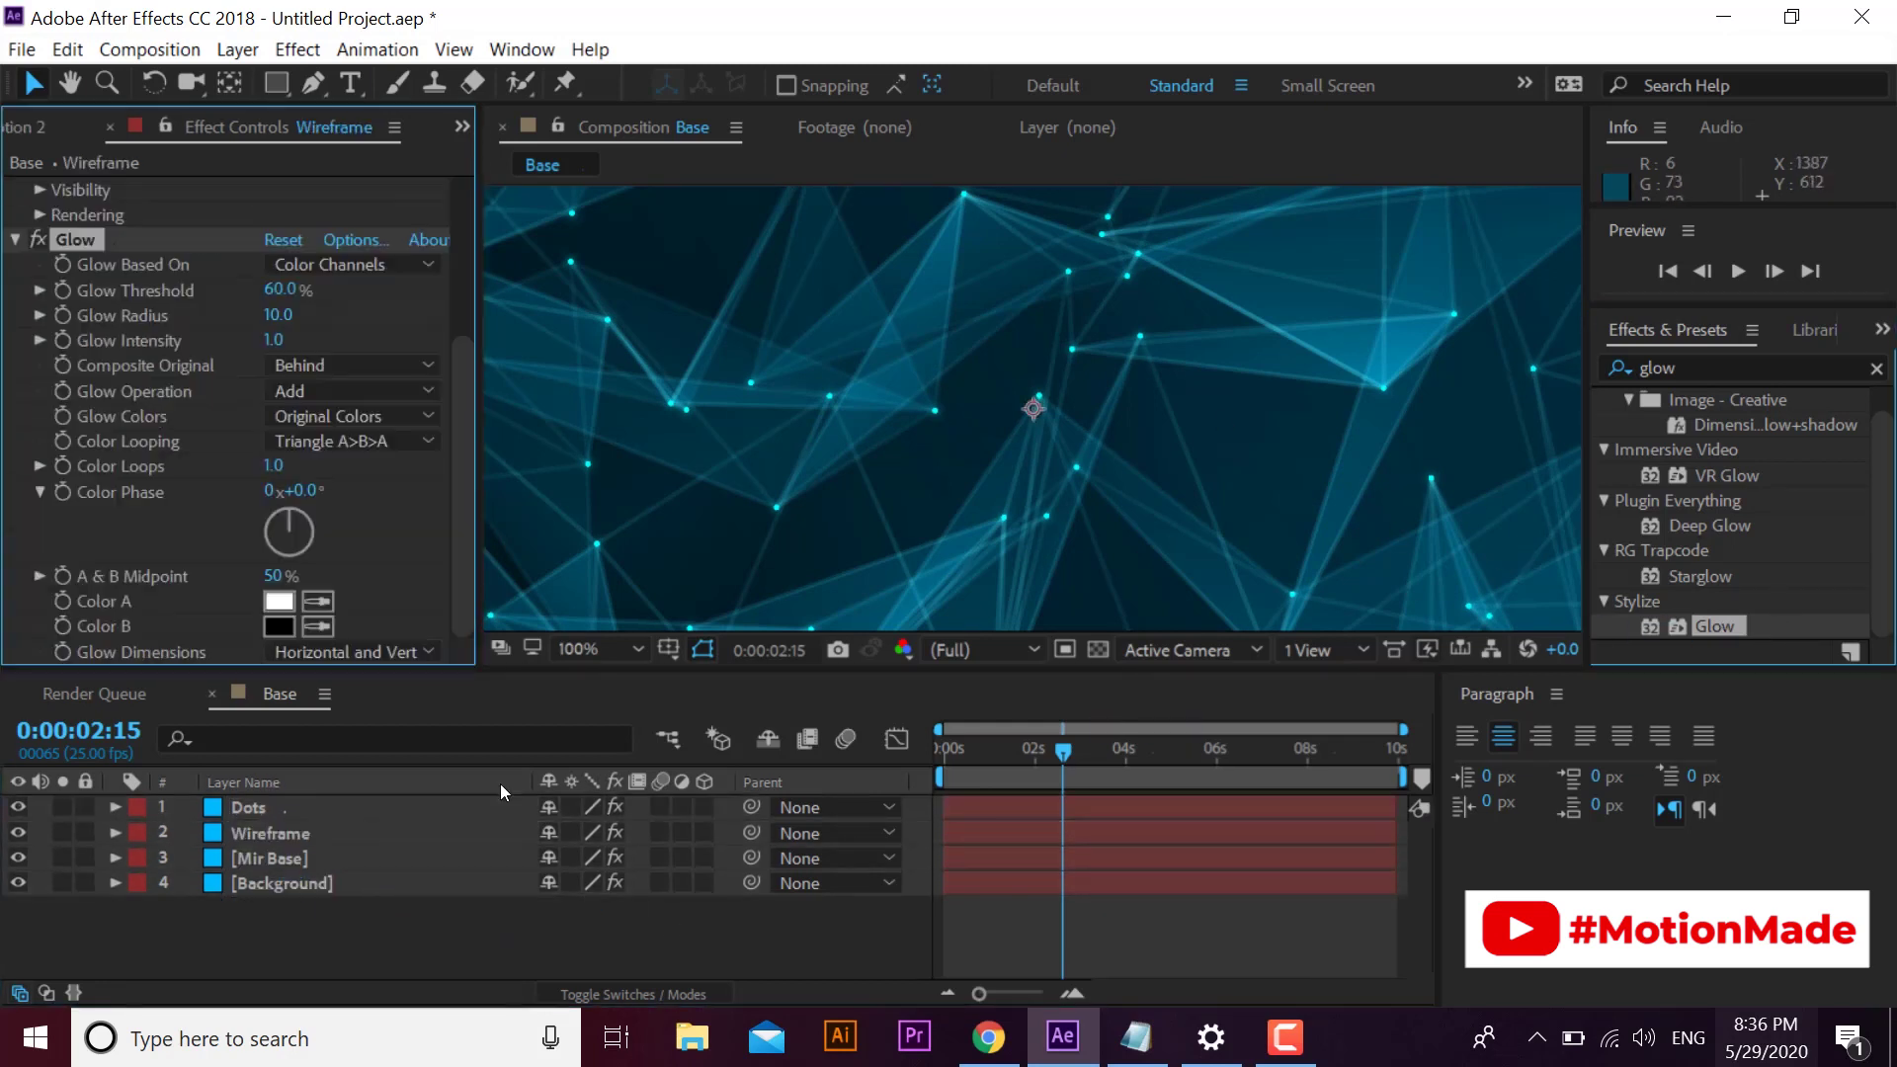
scroll(1341, 370, "down", 1)
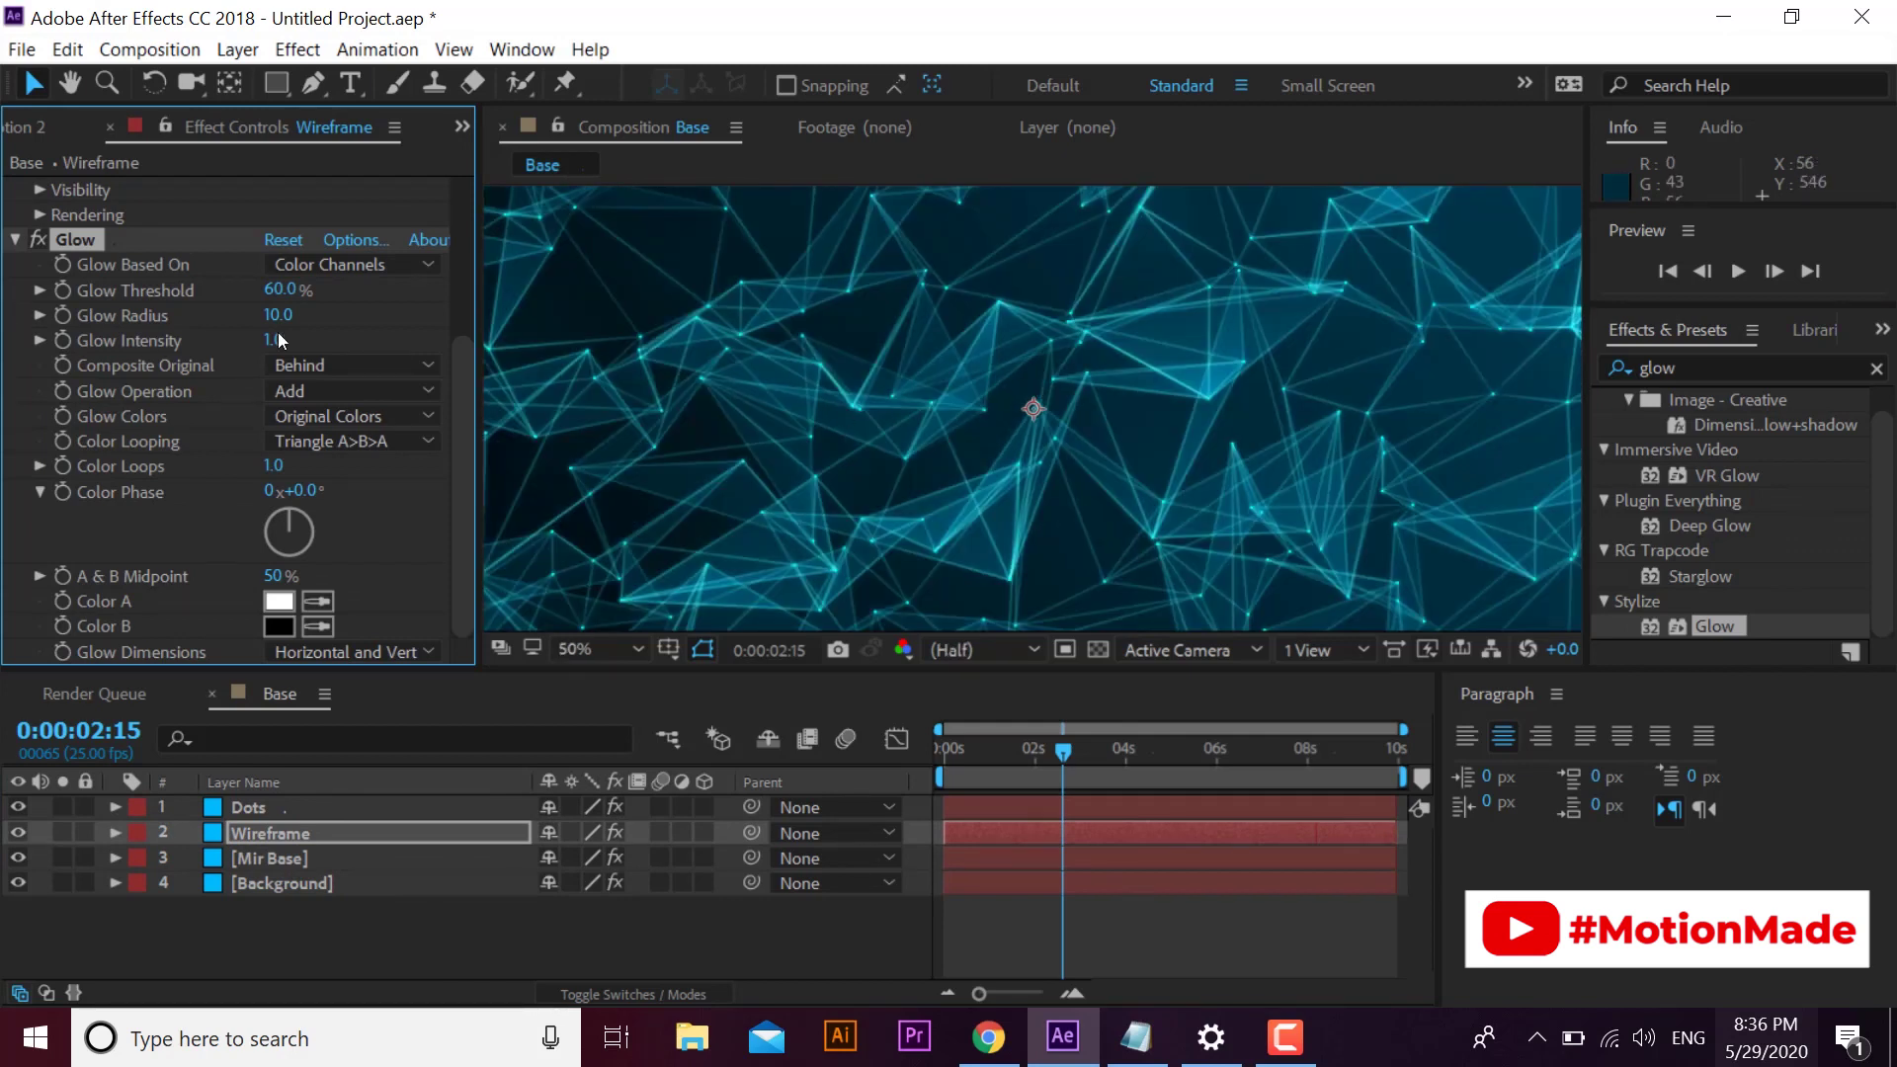
left_click_drag(248, 317, 330, 310)
left_click_drag(291, 290, 295, 292)
- Collapse Glow and Mir 3, fit the viewer, and preview from the start
left_click(17, 240)
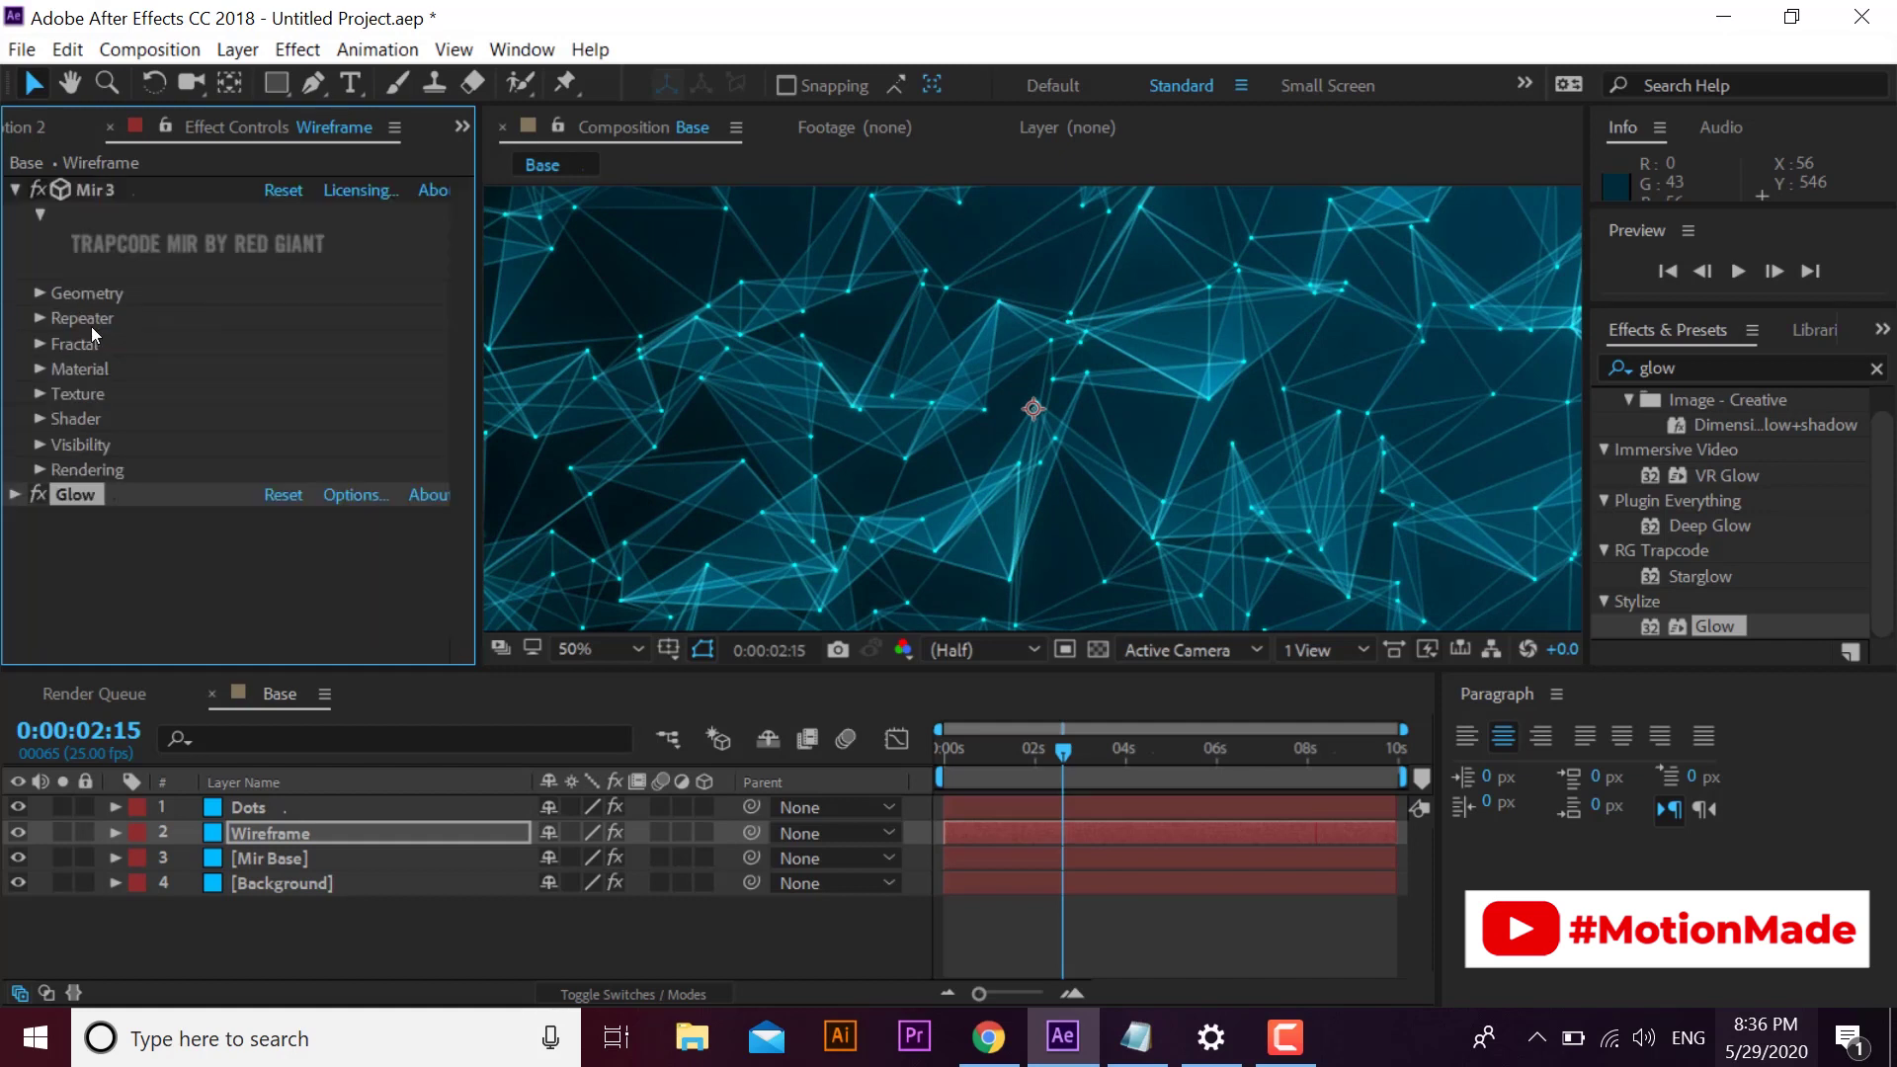
left_click(21, 190)
left_click(585, 647)
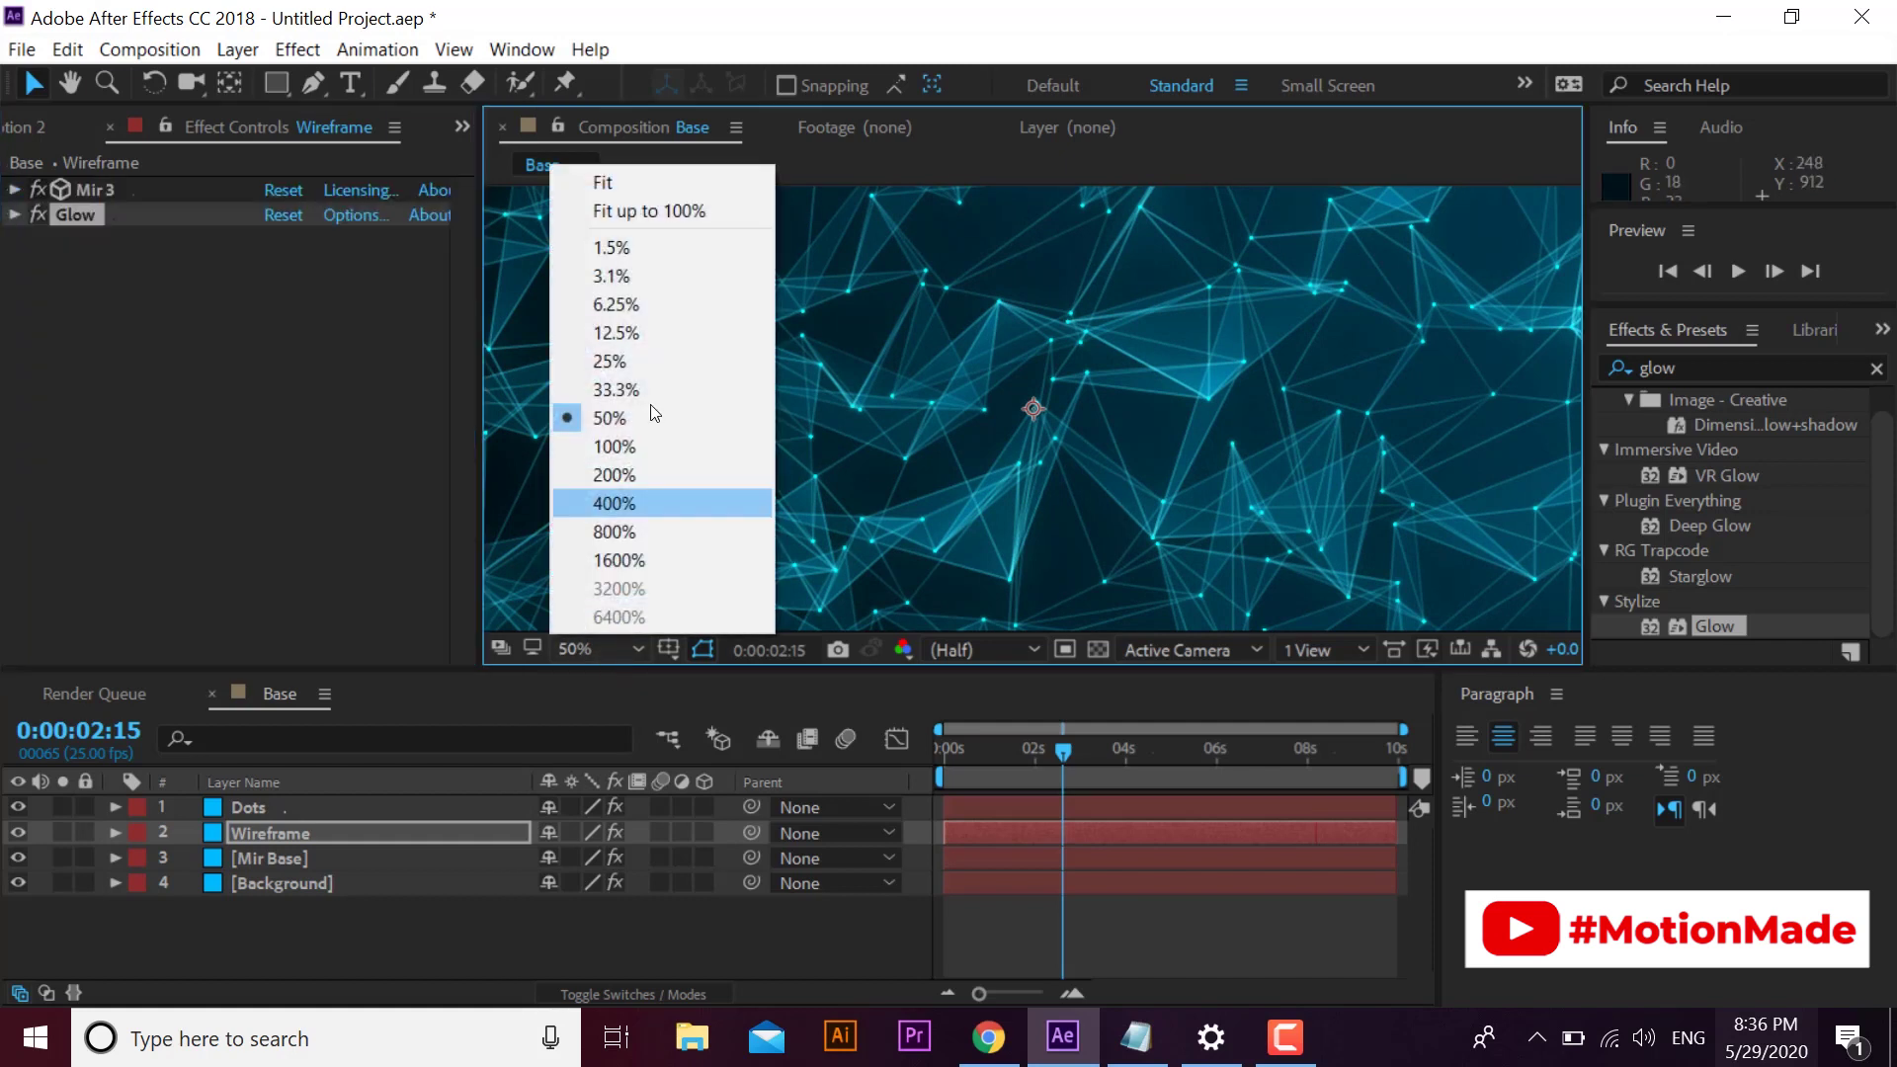
left_click(648, 211)
left_click_drag(1062, 749, 942, 751)
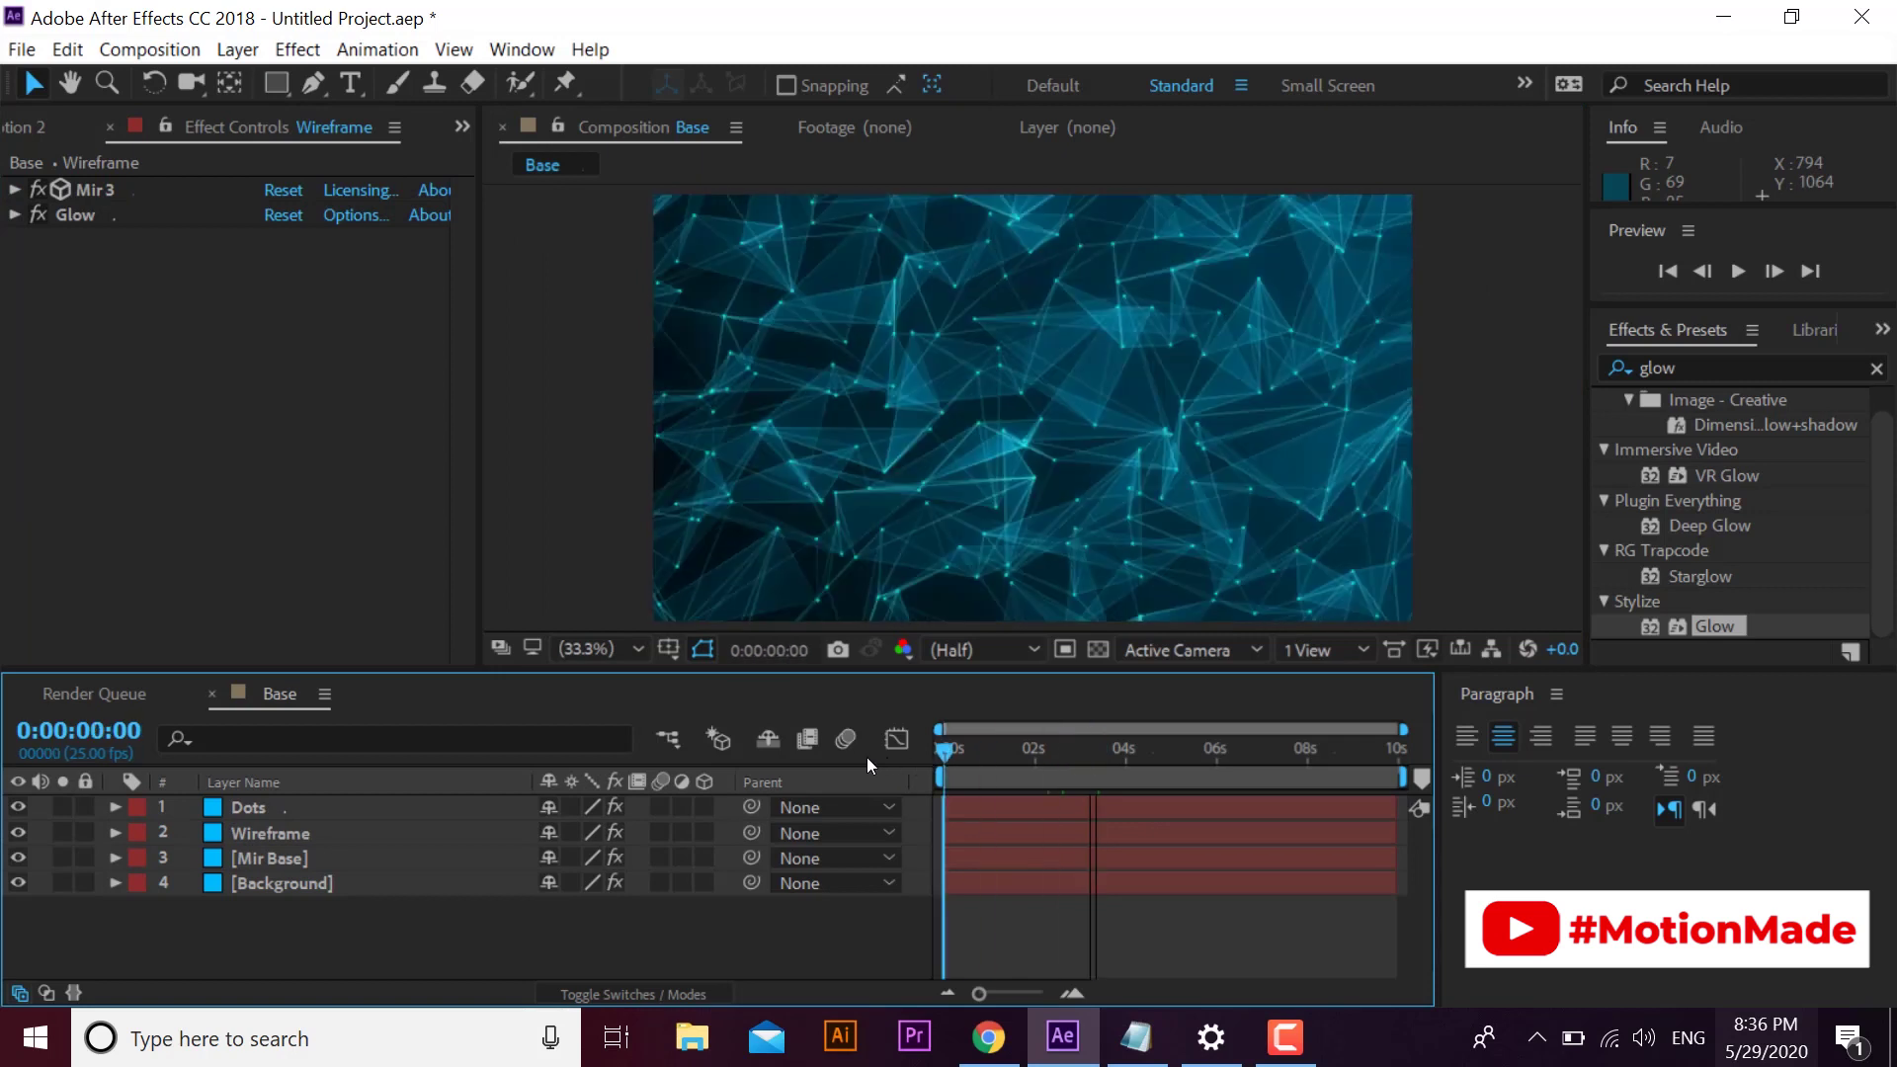
key("space")
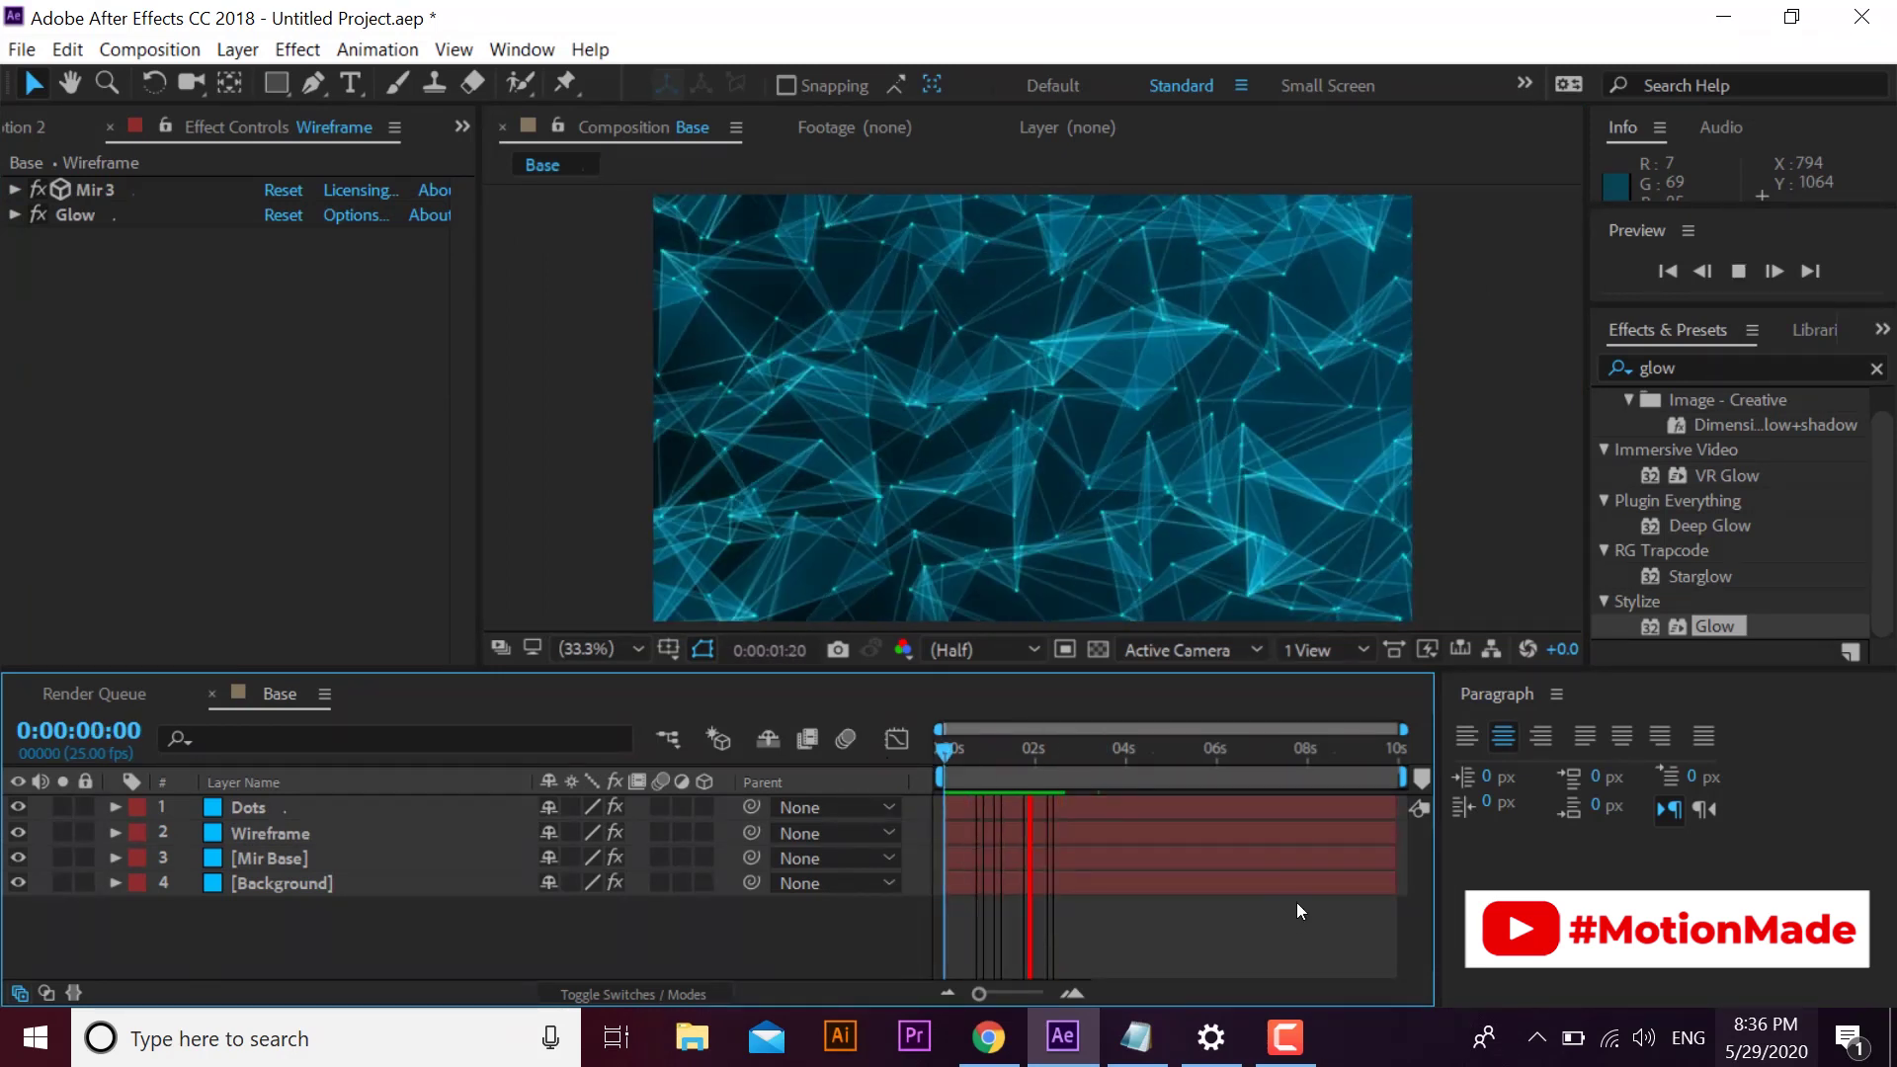
left_click_drag(1381, 748, 996, 750)
- Create a two-node camera named Main Camera using the 35mm lens preset
right_click(341, 622)
mouse_move(399, 635)
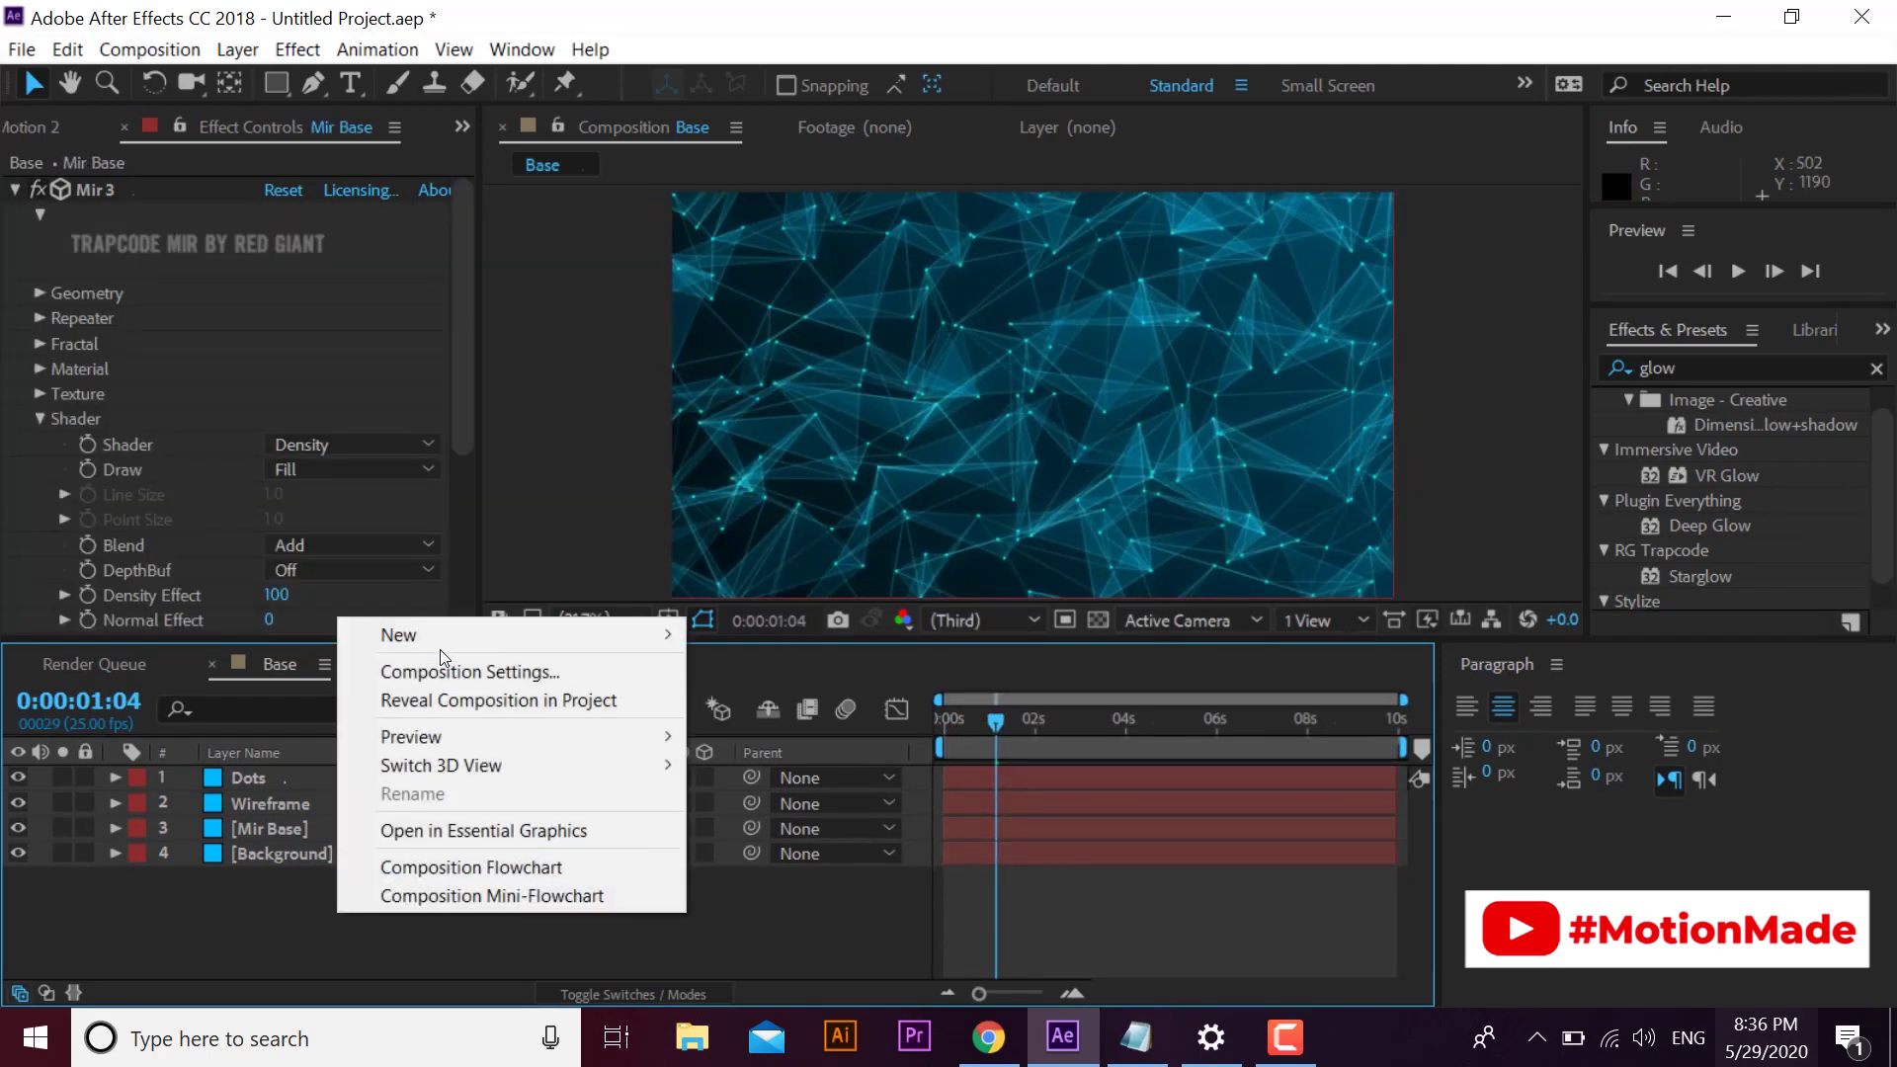
left_click(758, 756)
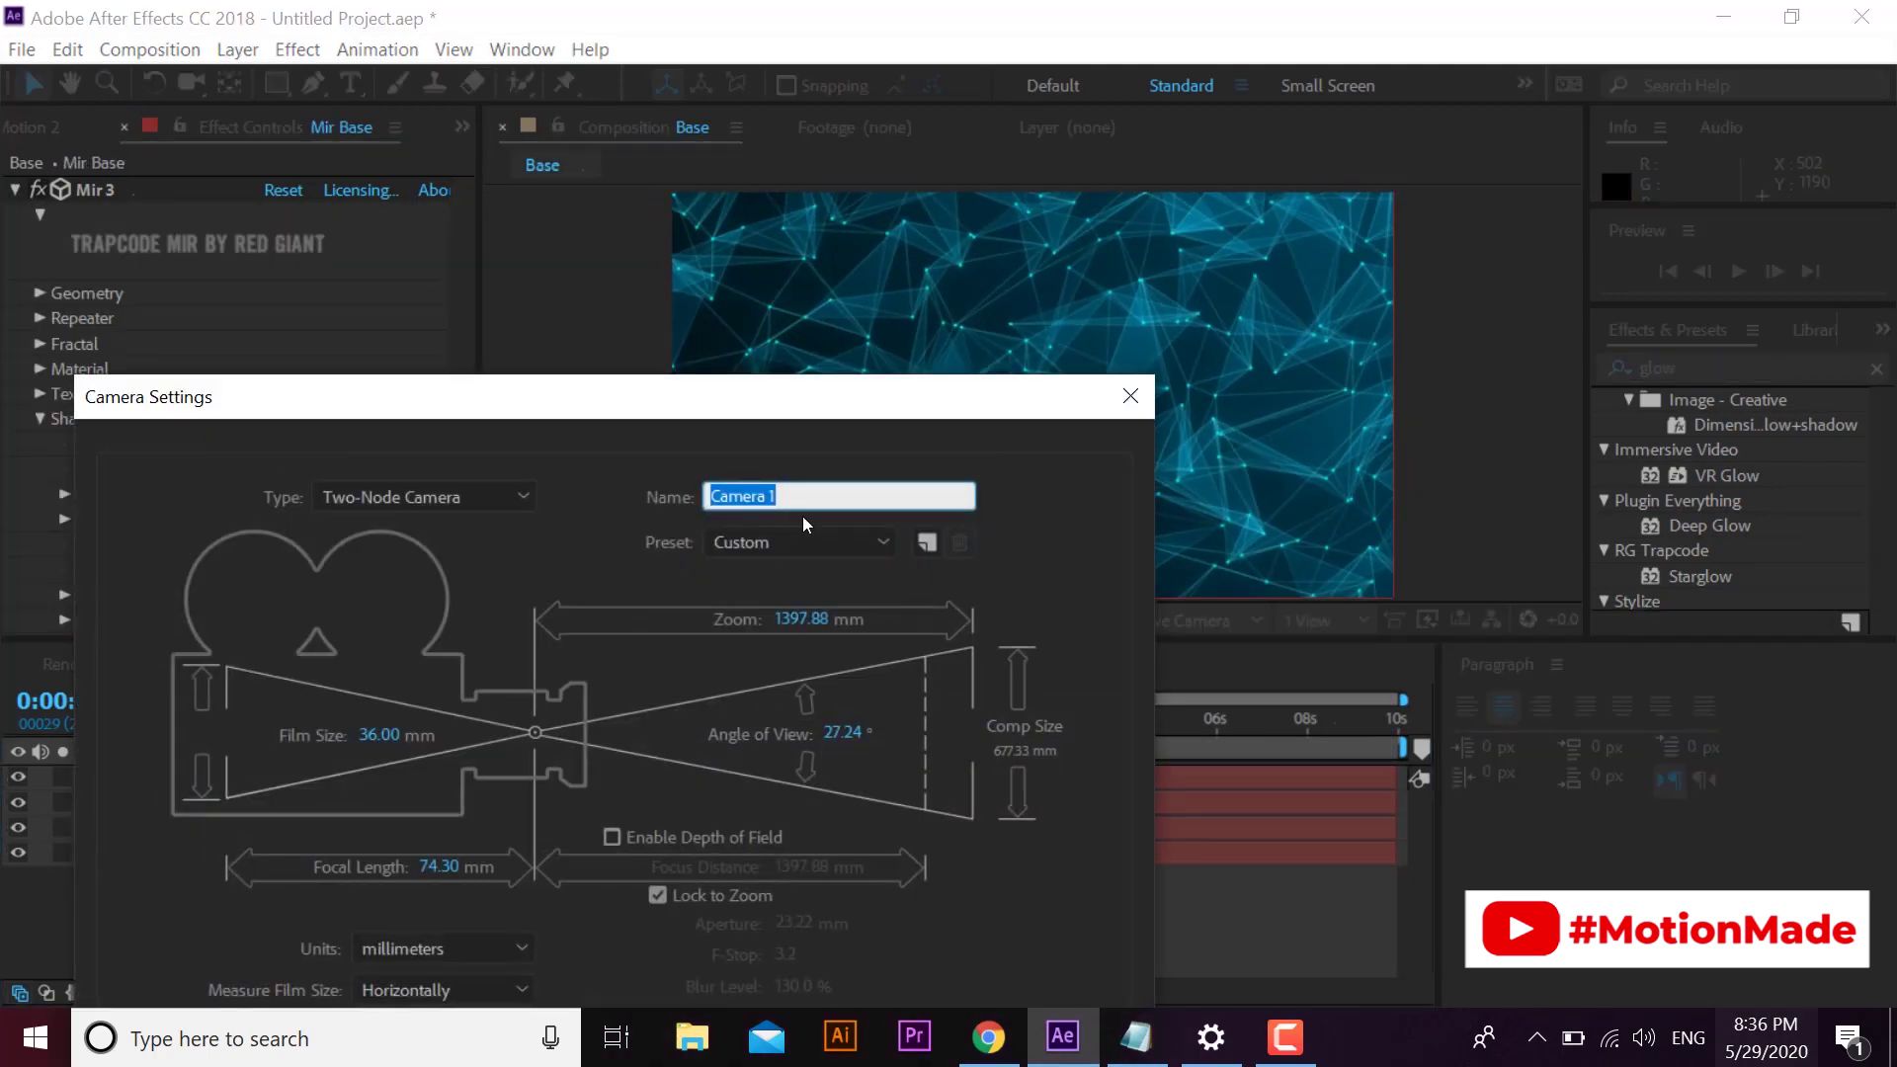
left_click_drag(802, 515, 1017, 136)
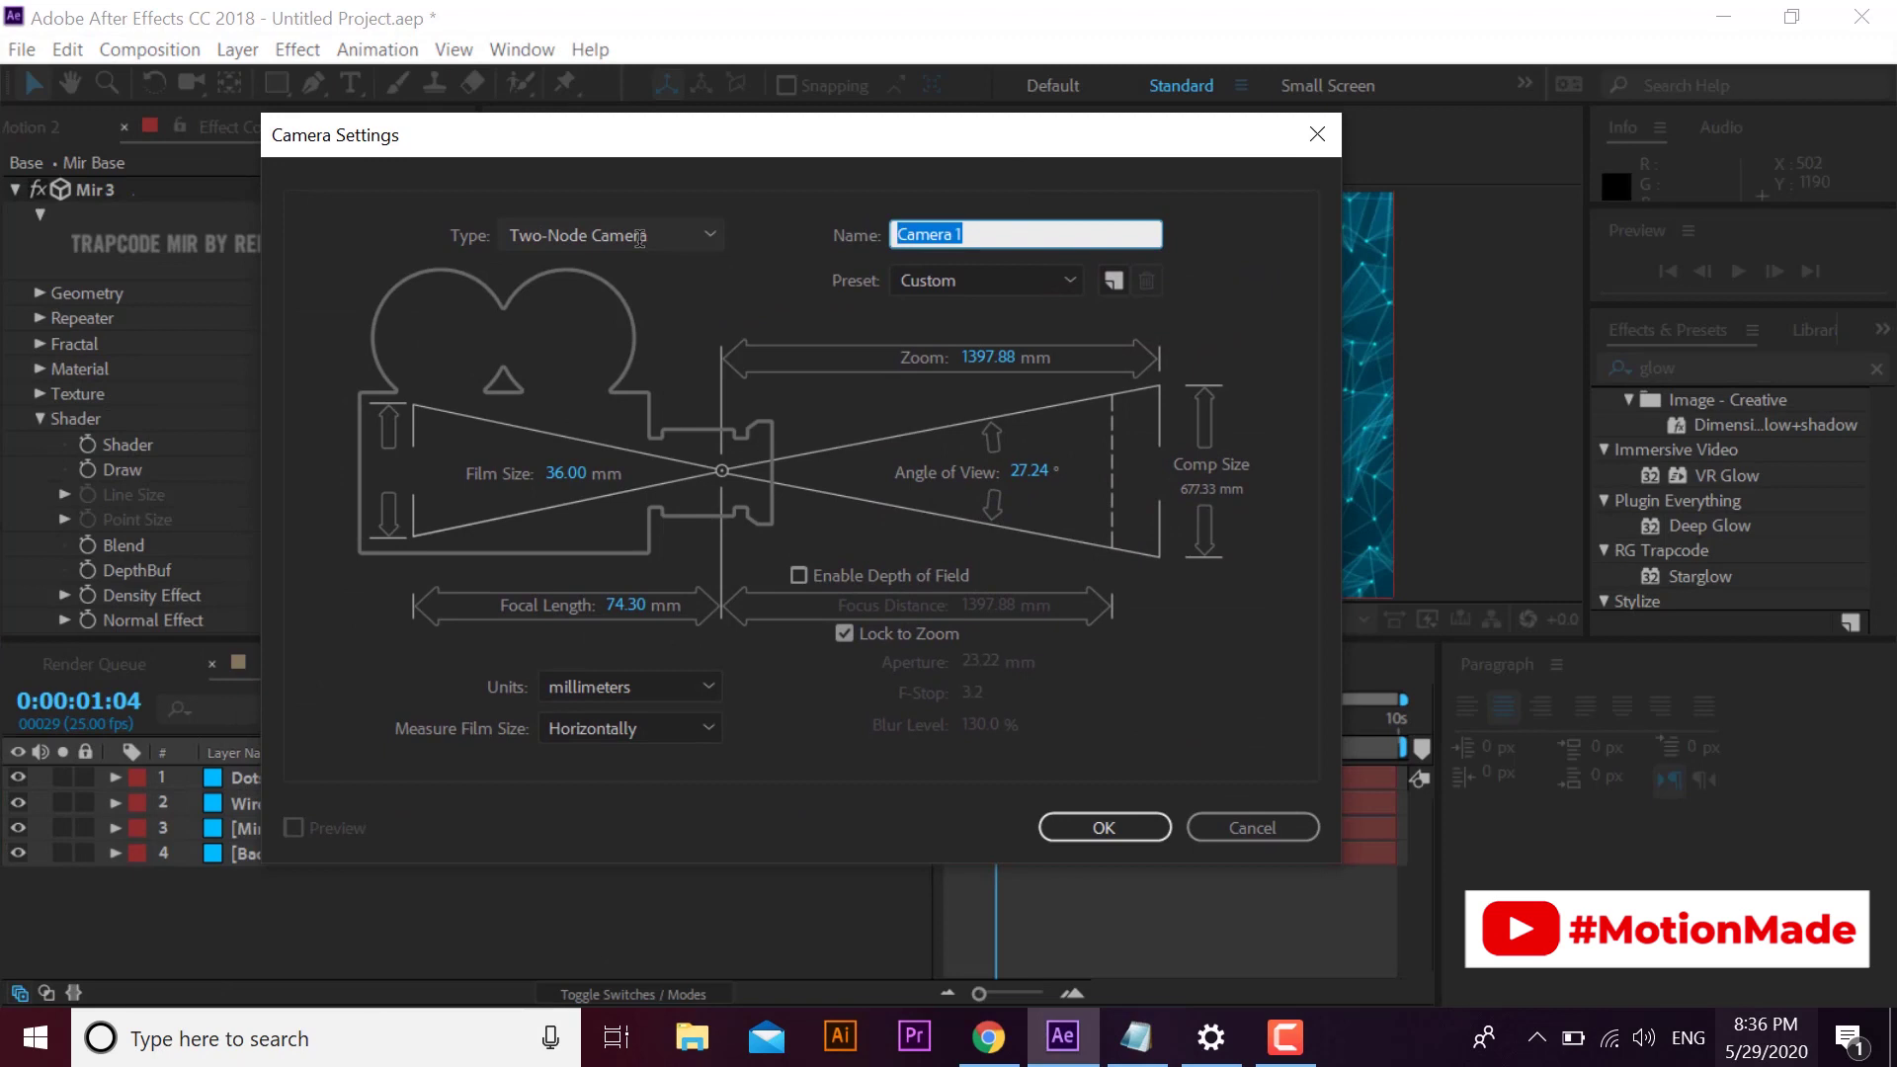
type("Main C")
type("a")
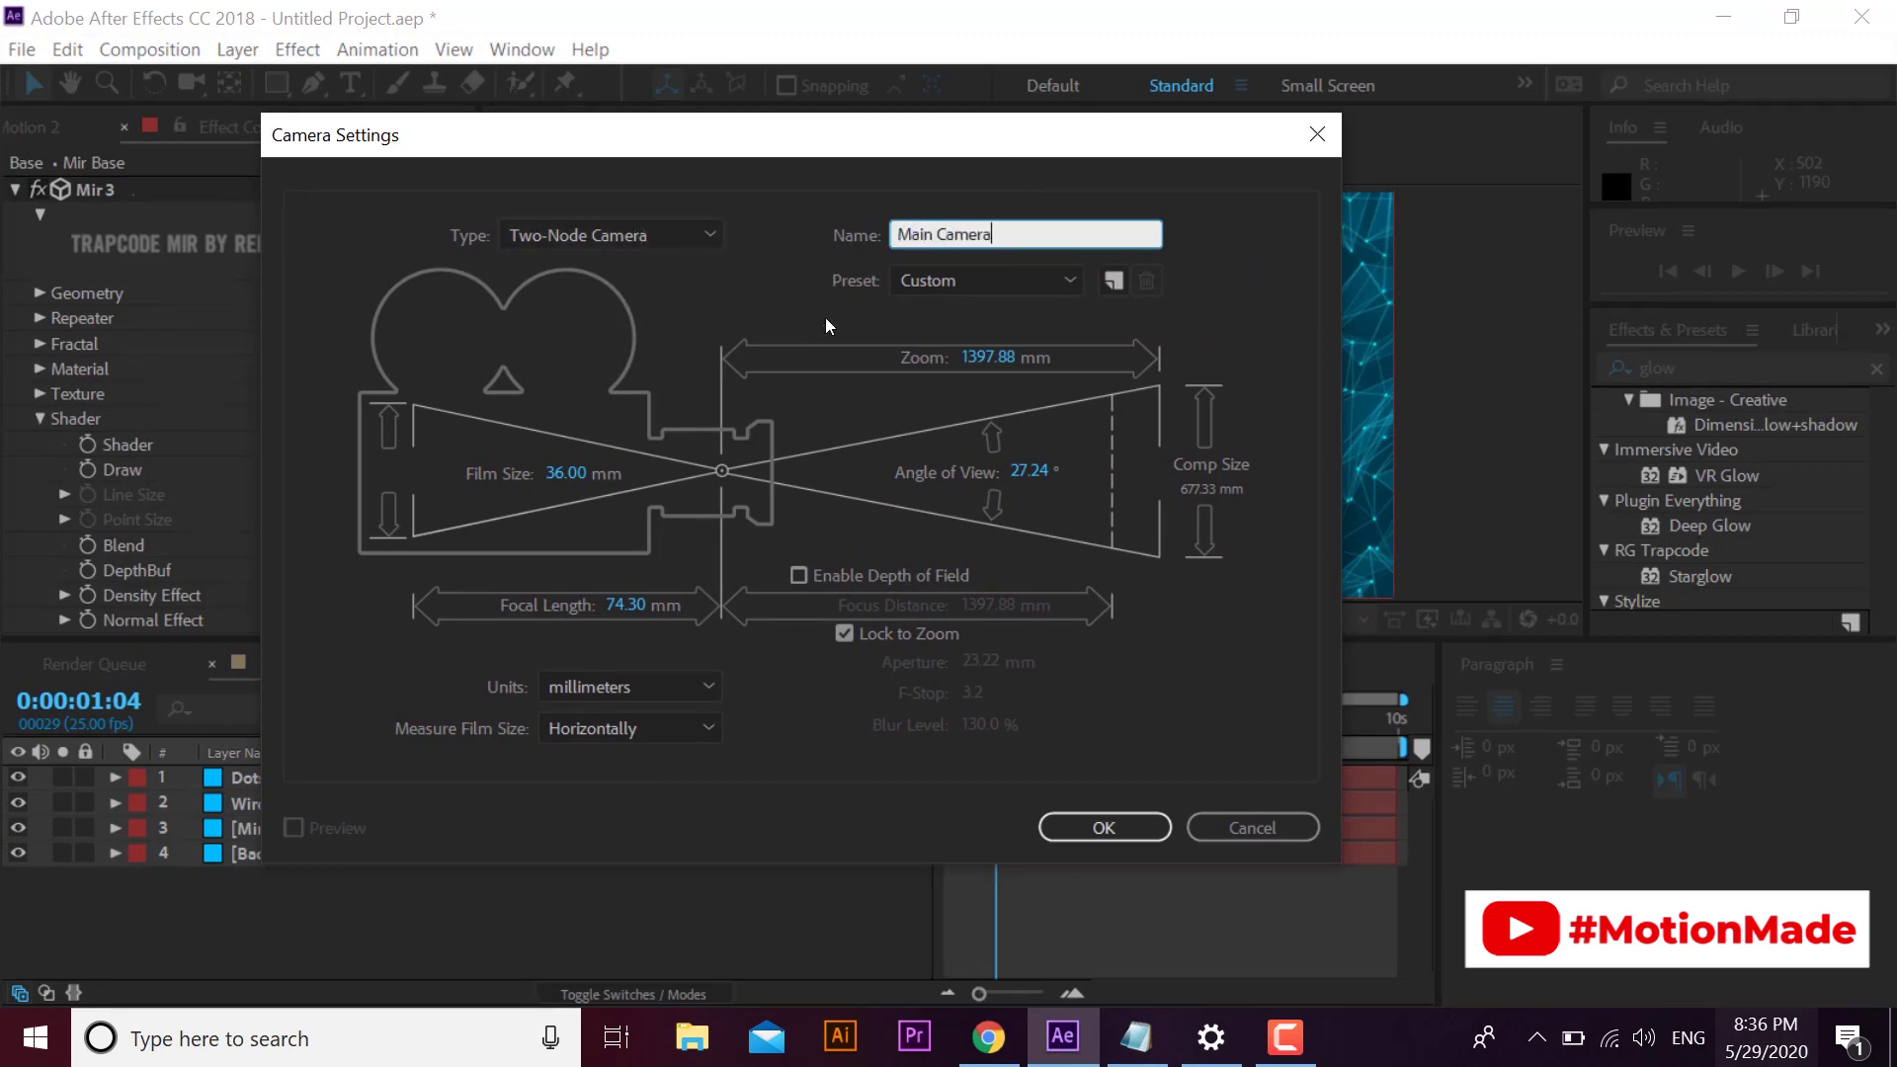
left_click(986, 280)
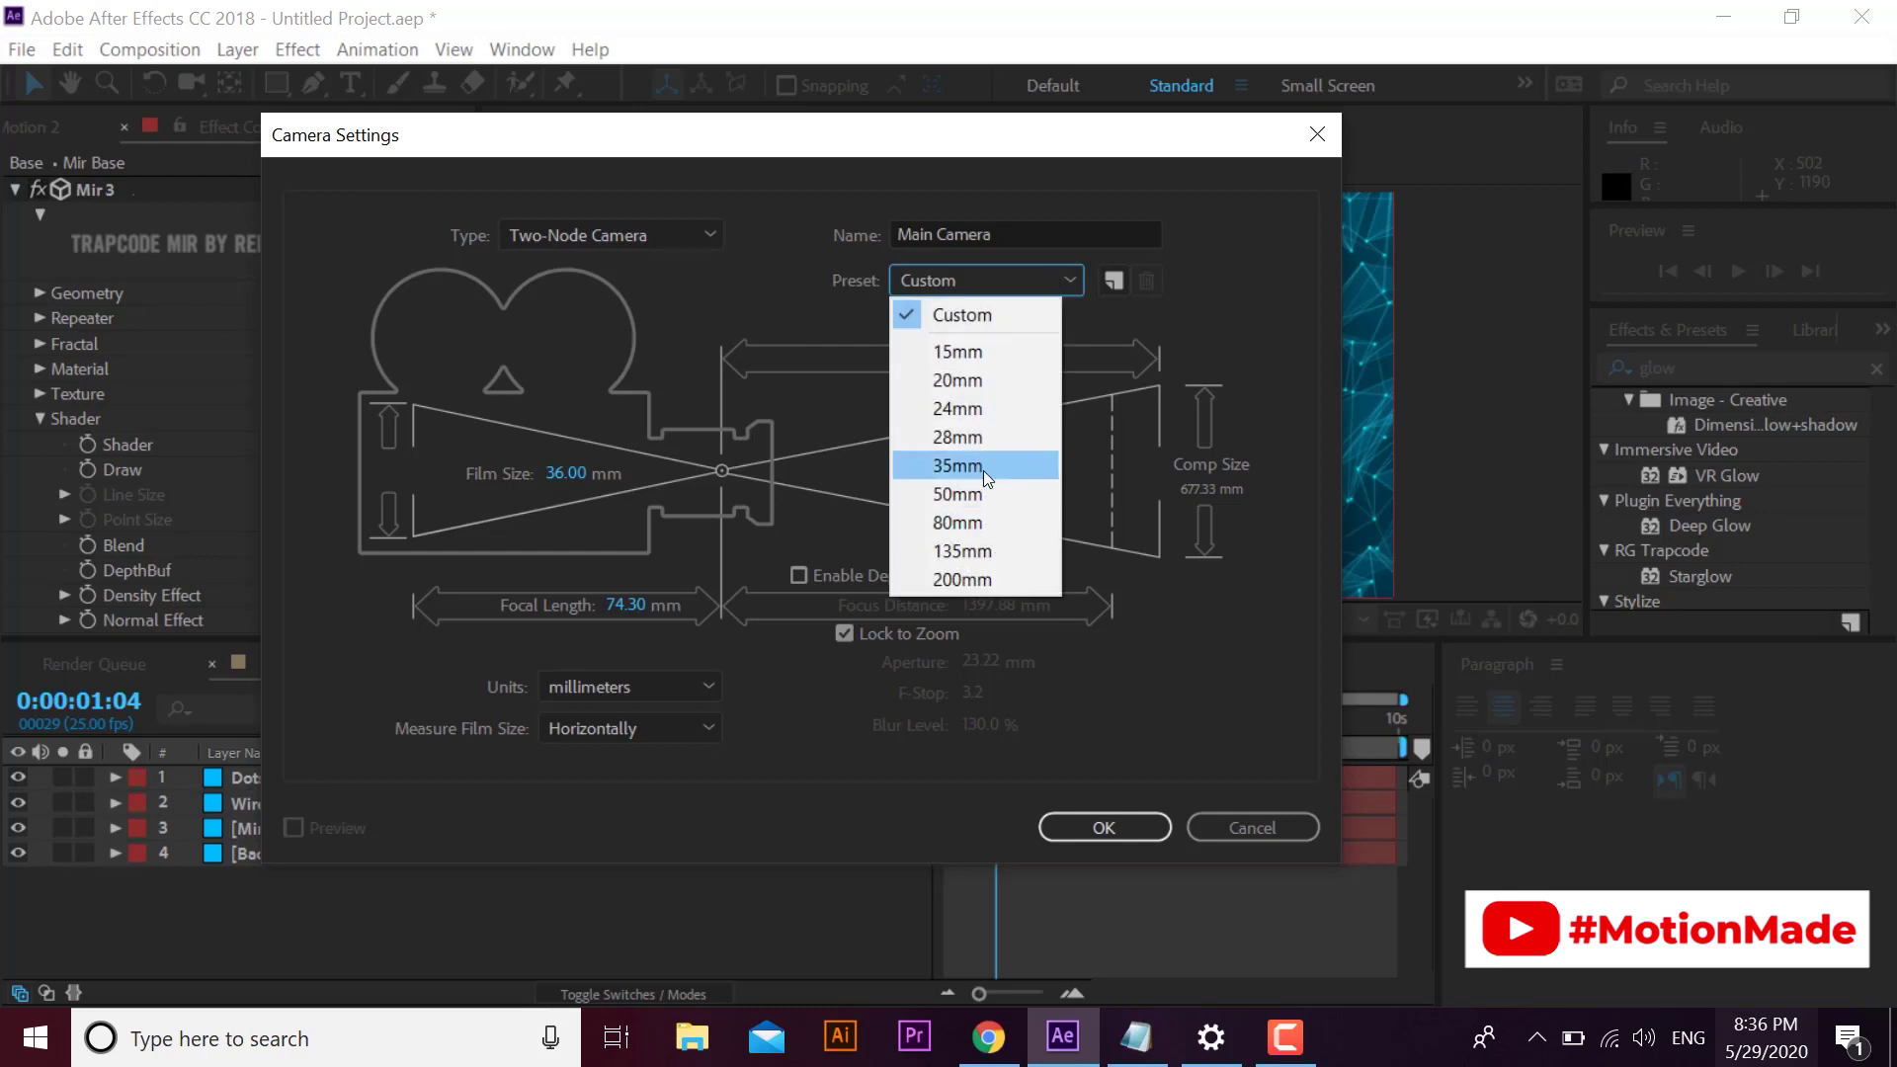
left_click(983, 470)
left_click(1105, 827)
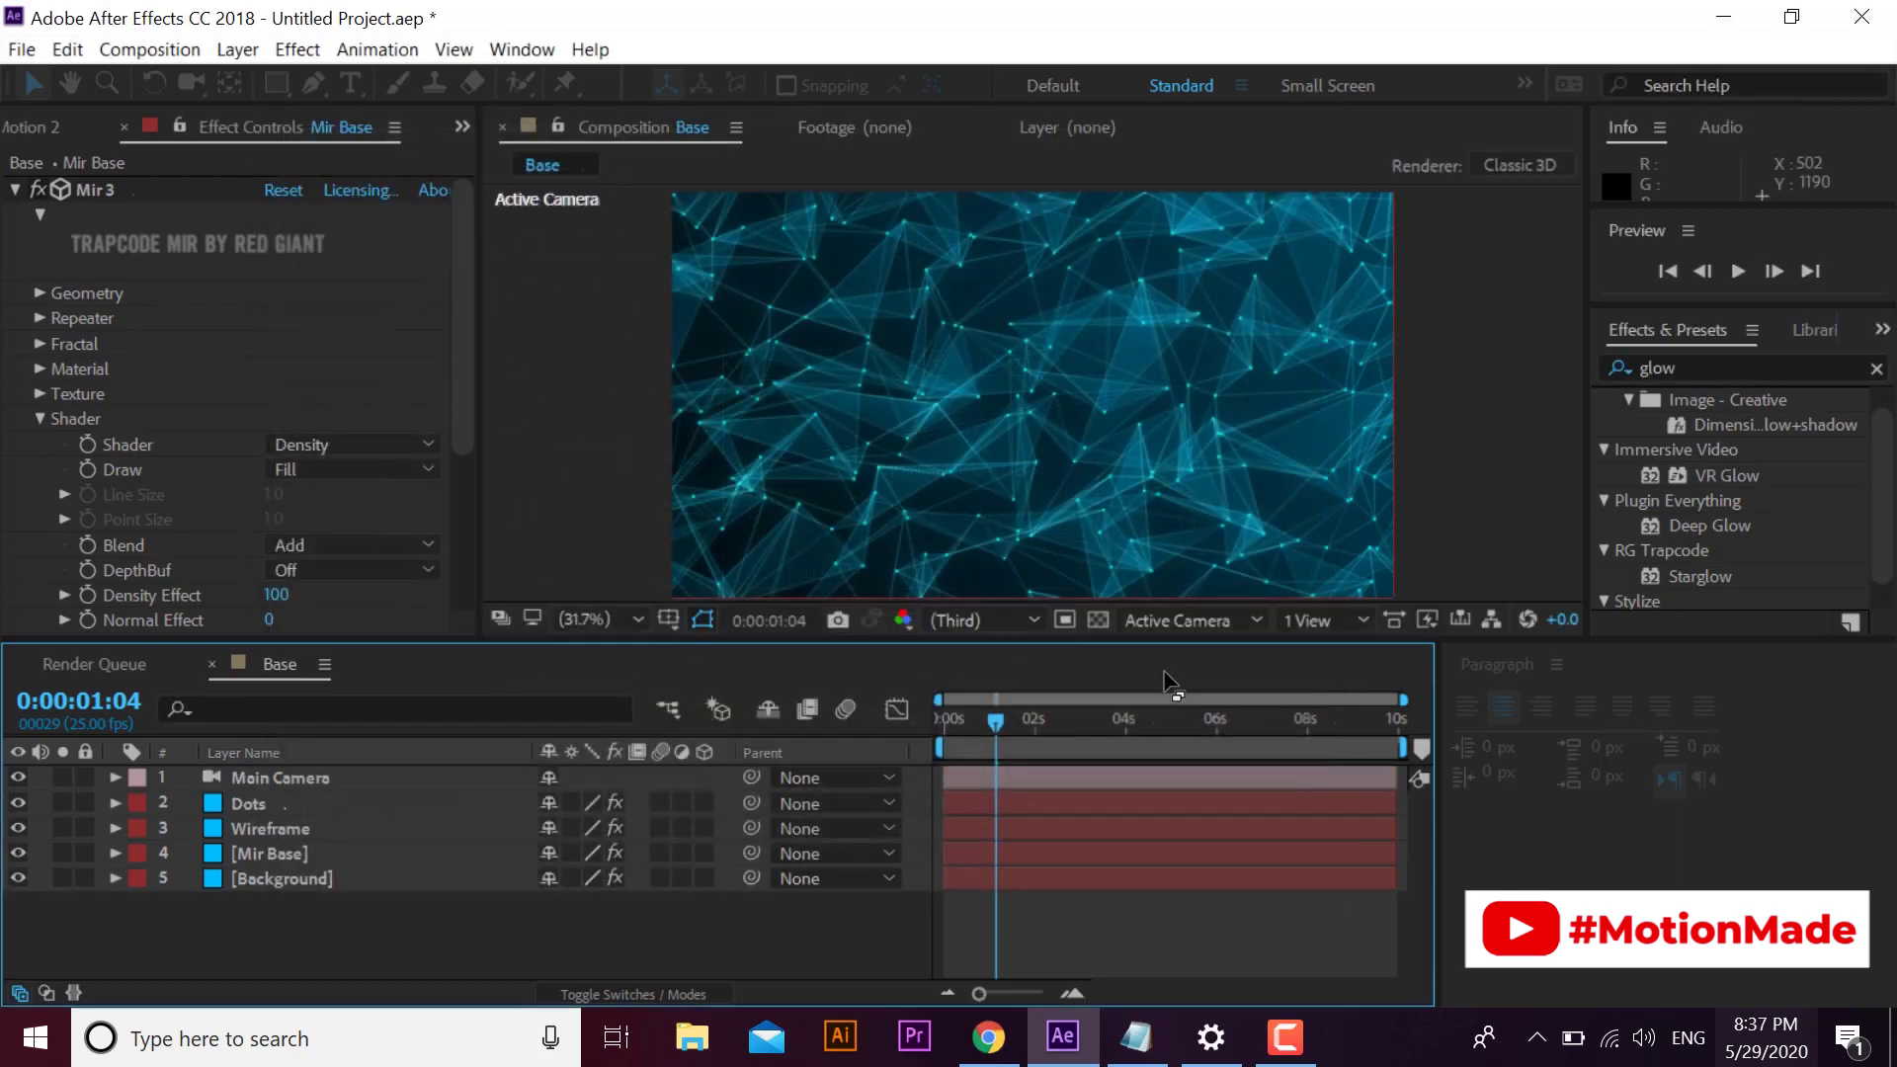
- Add a Null 1 layer, make it 3D, and parent Main Camera to it
right_click(303, 928)
left_click(829, 797)
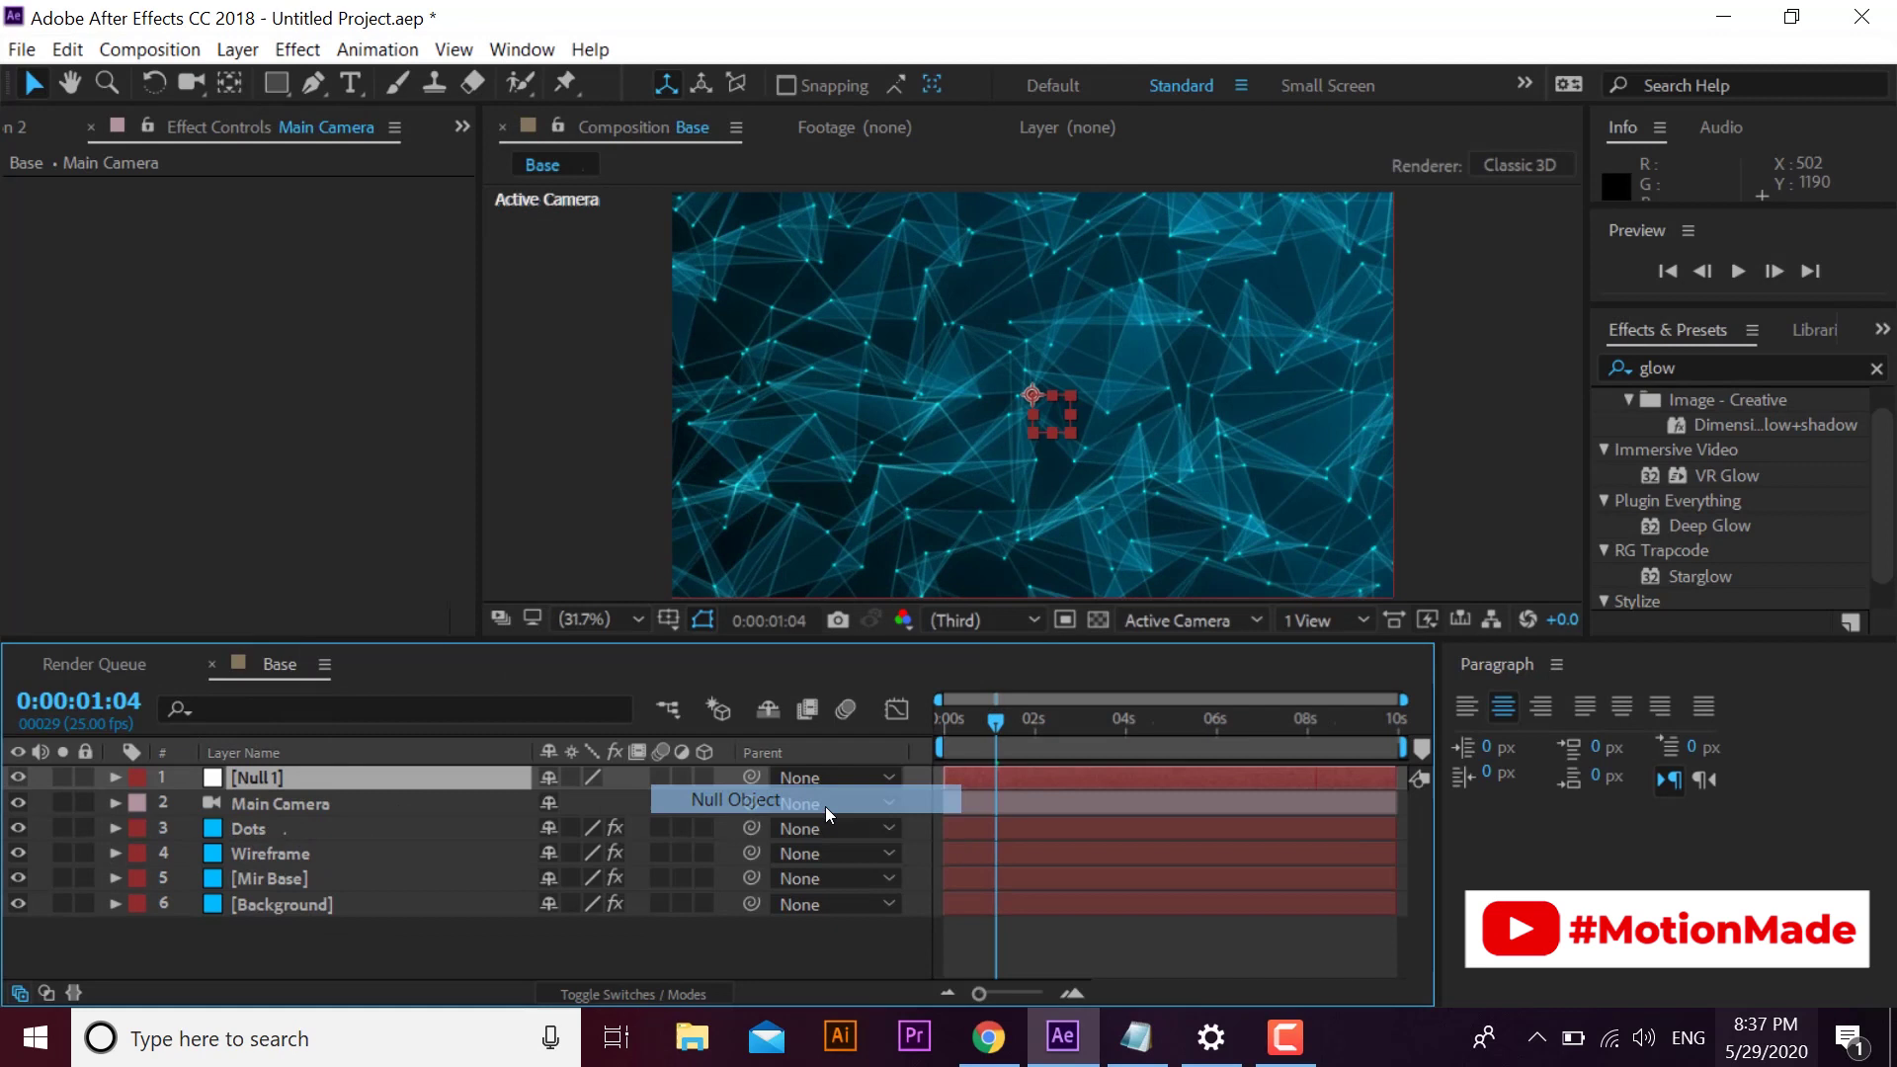
left_click(601, 991)
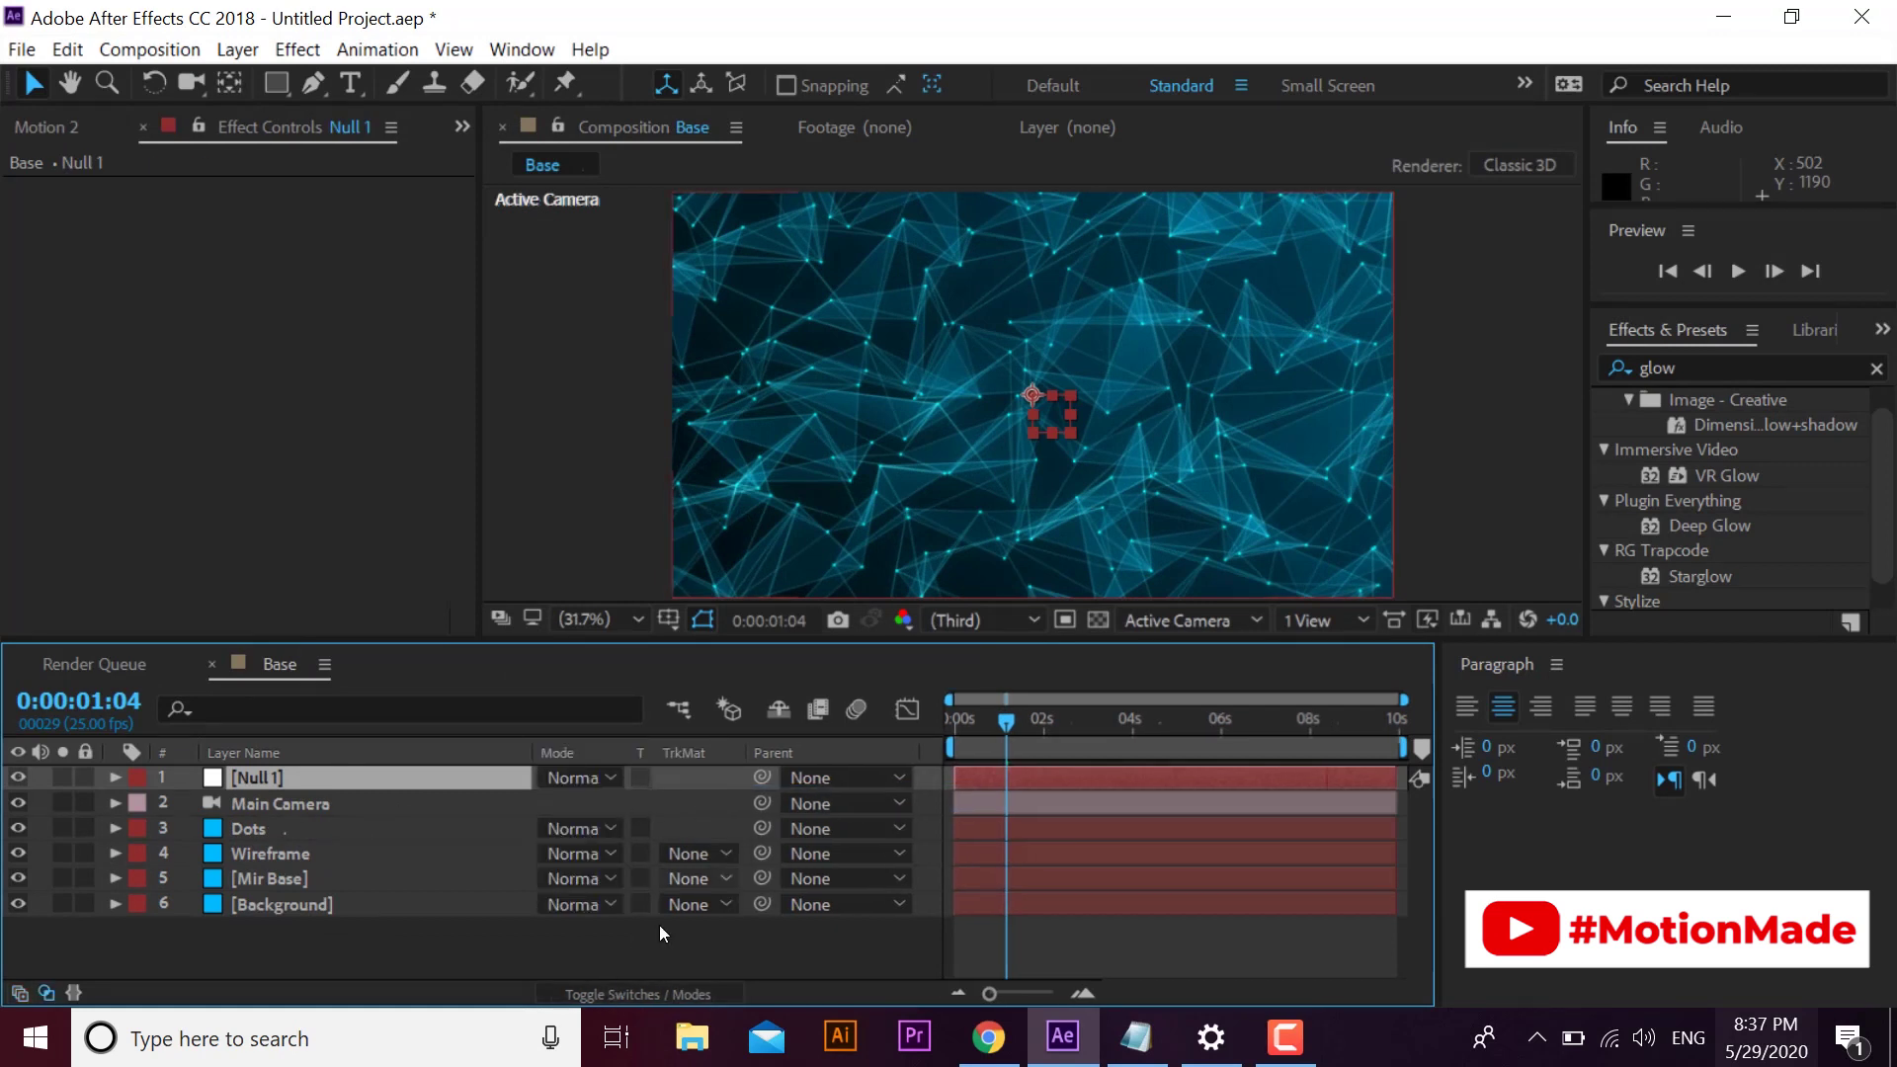
left_click(654, 985)
left_click(707, 779)
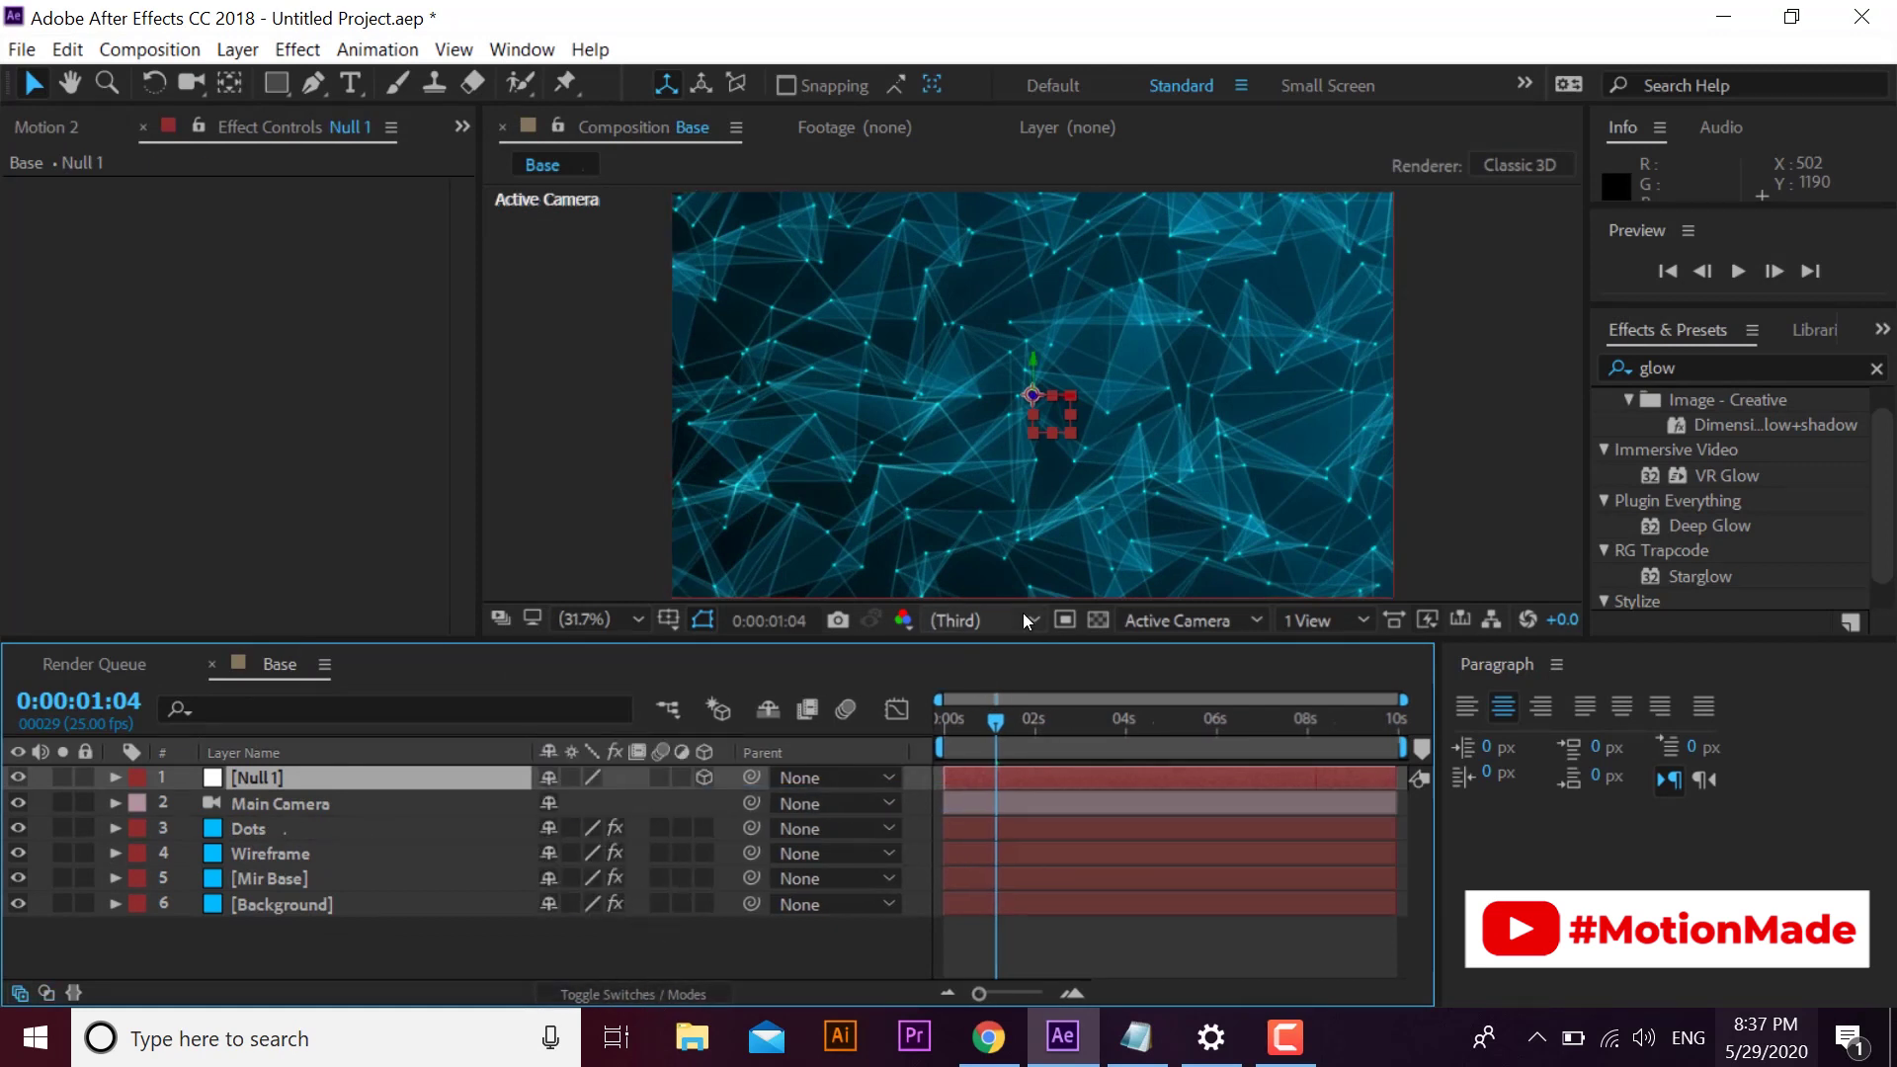
scroll(1099, 459, "up", 1)
left_click_drag(752, 802, 252, 777)
scroll(1120, 487, "down", 2)
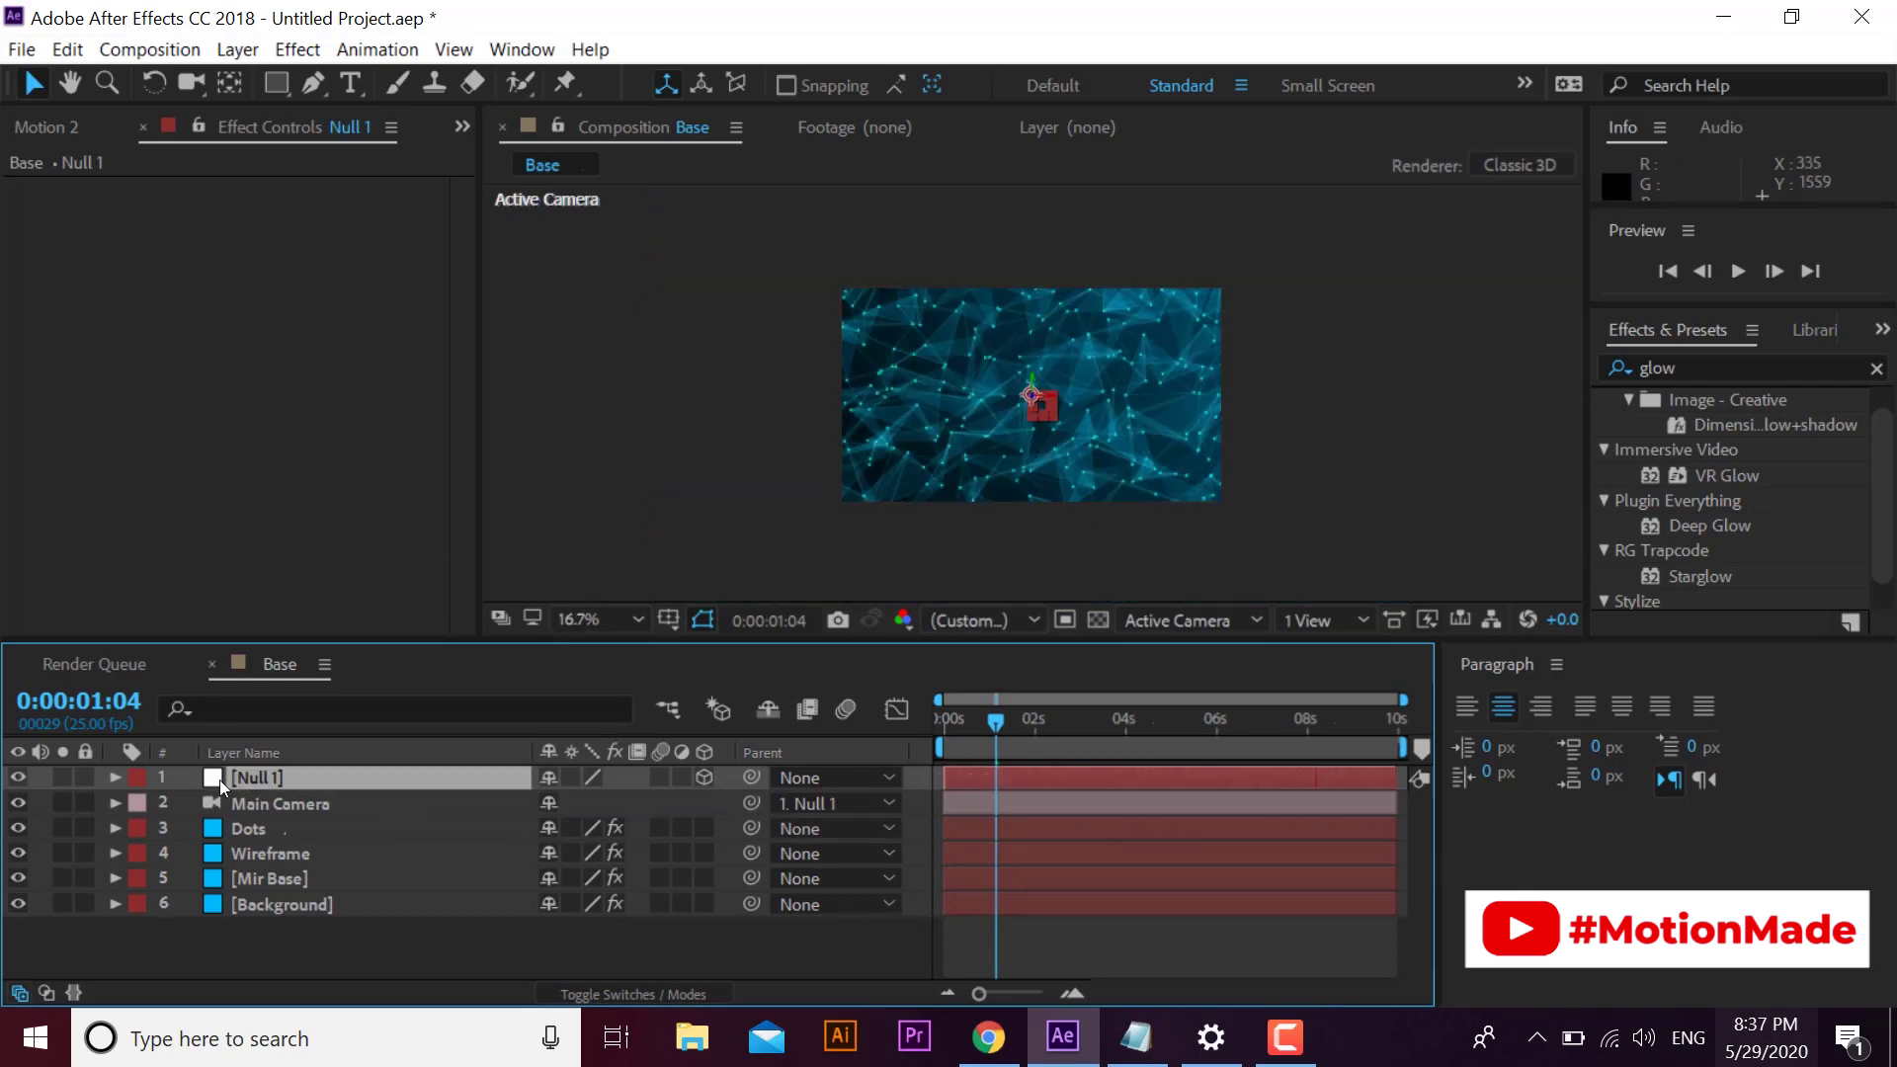
- Rotate Null 1 to about 46° on X and 28° on Z
key("r")
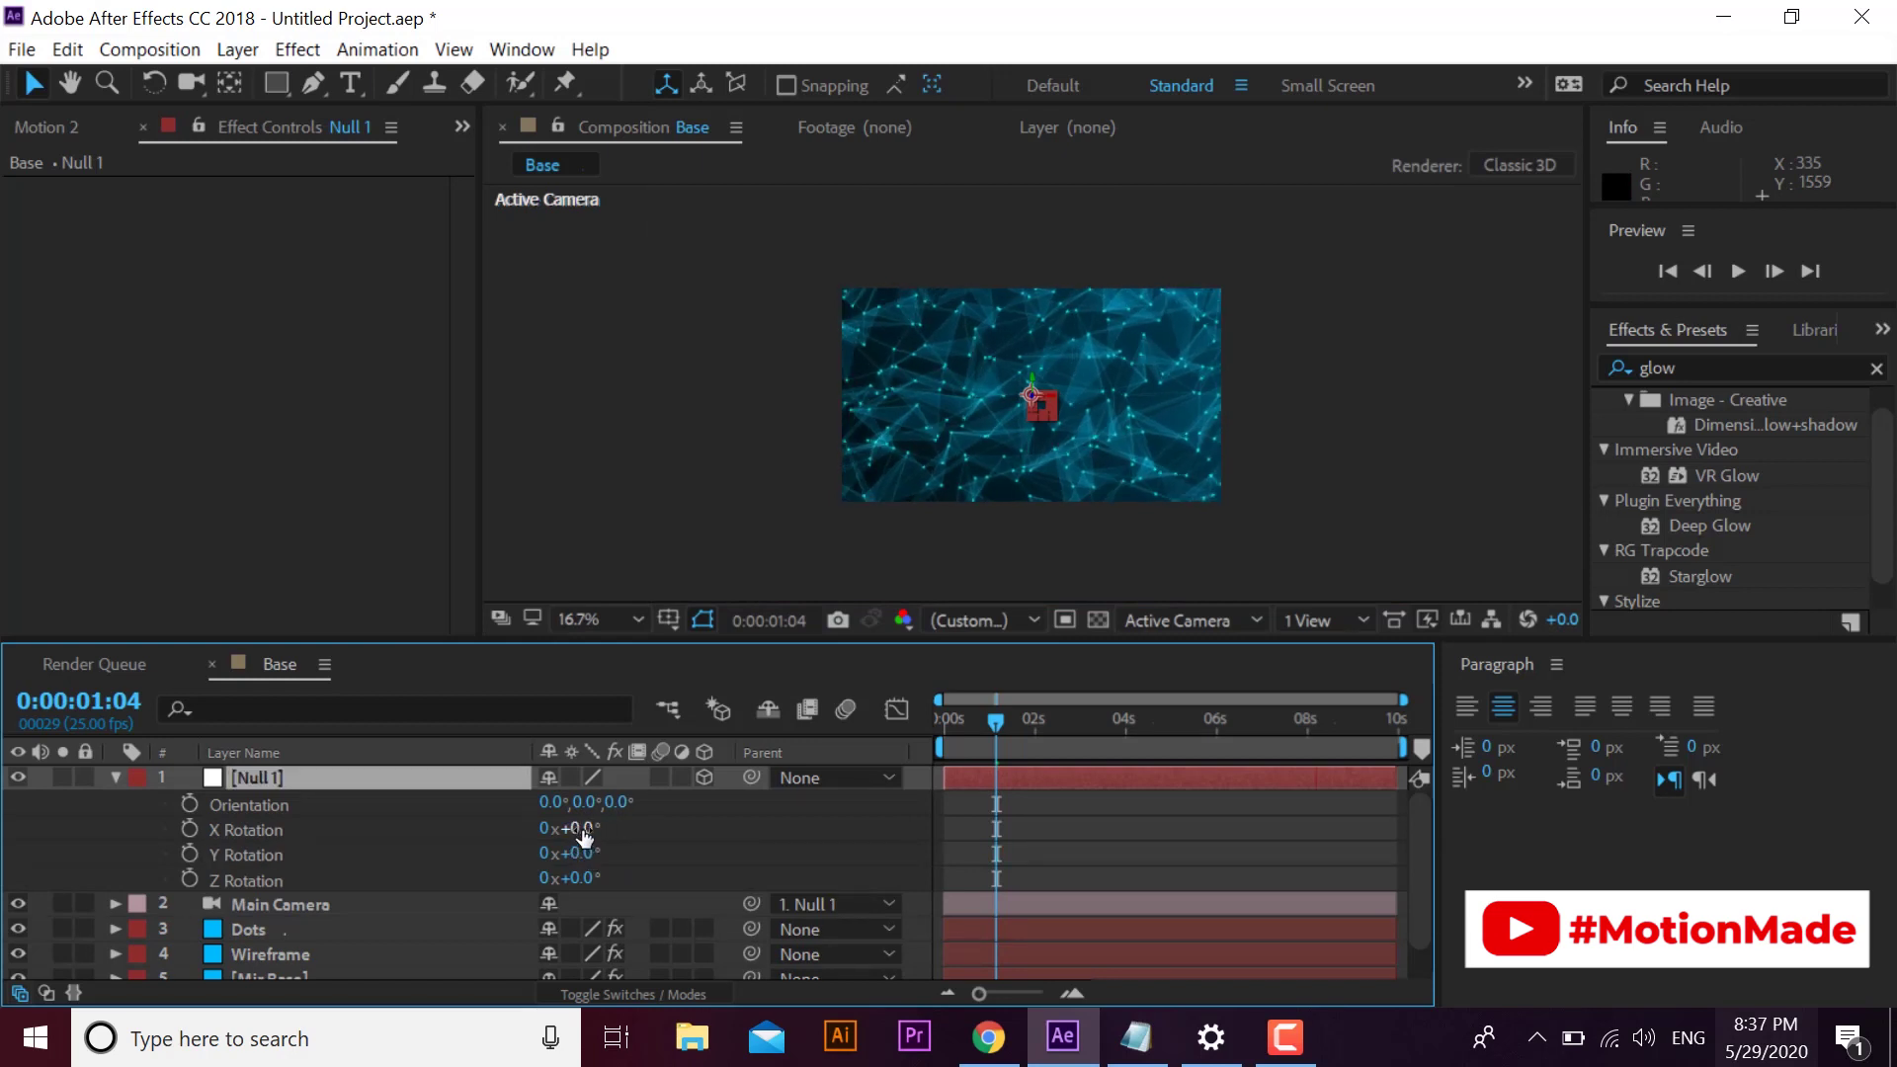
left_click_drag(582, 828, 641, 807)
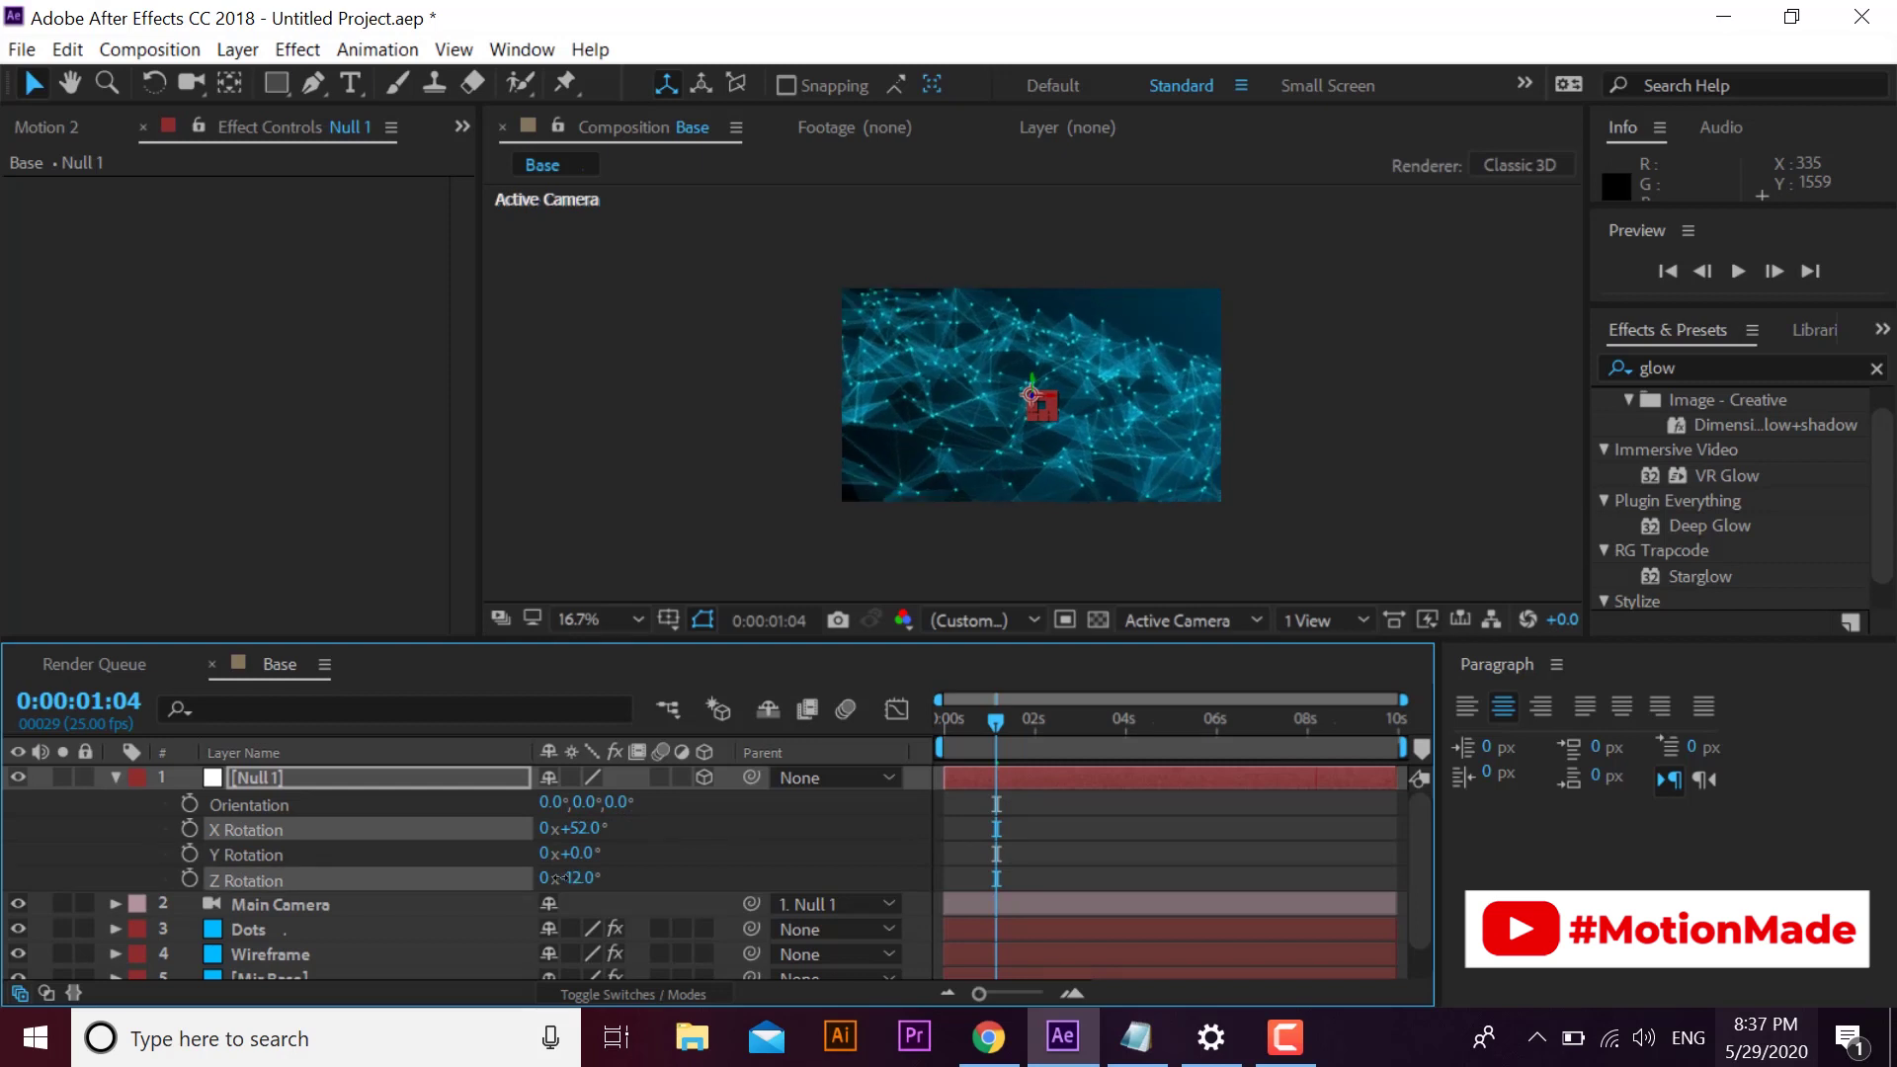
mouse_move(571, 878)
left_mouse_down()
mouse_move(614, 867)
mouse_move(613, 830)
mouse_move(590, 829)
left_mouse_up()
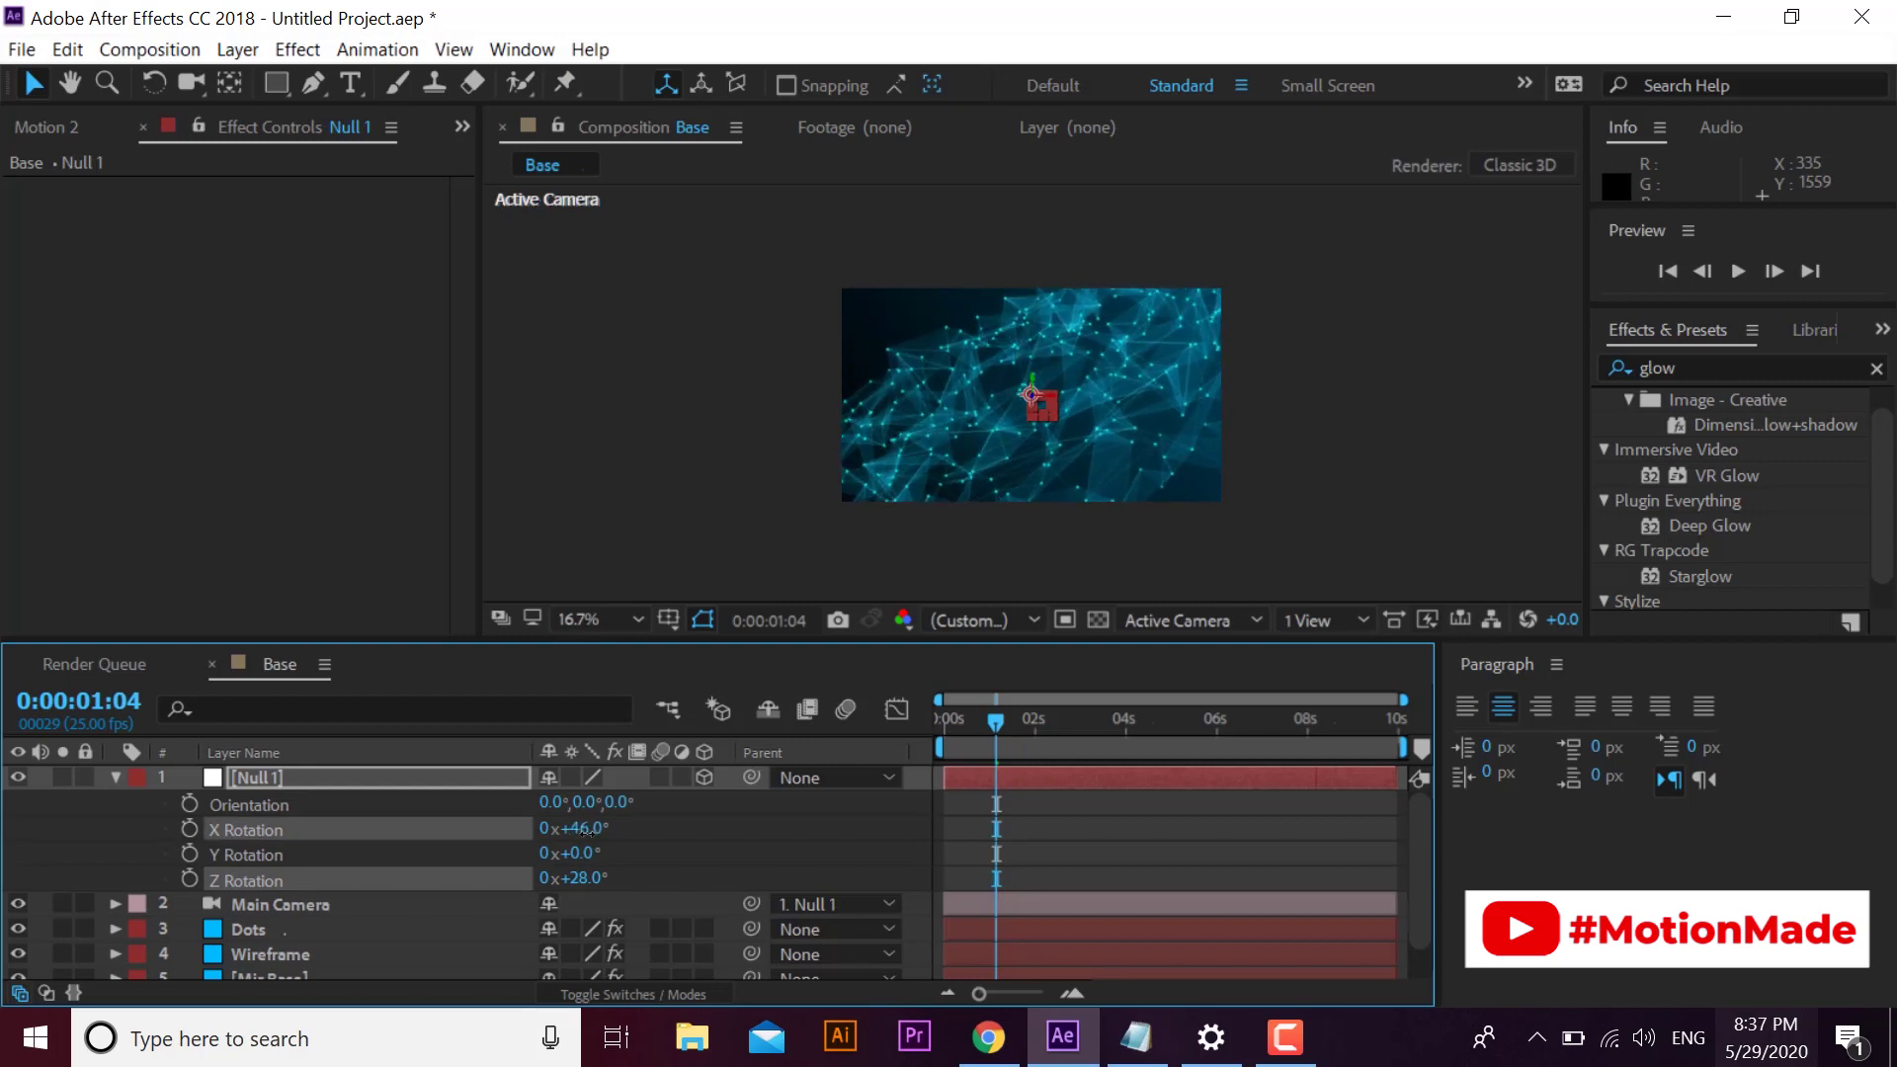
left_click(116, 777)
- Fit the composition in the viewer and reselect Null 1
left_click(594, 621)
left_click(699, 187)
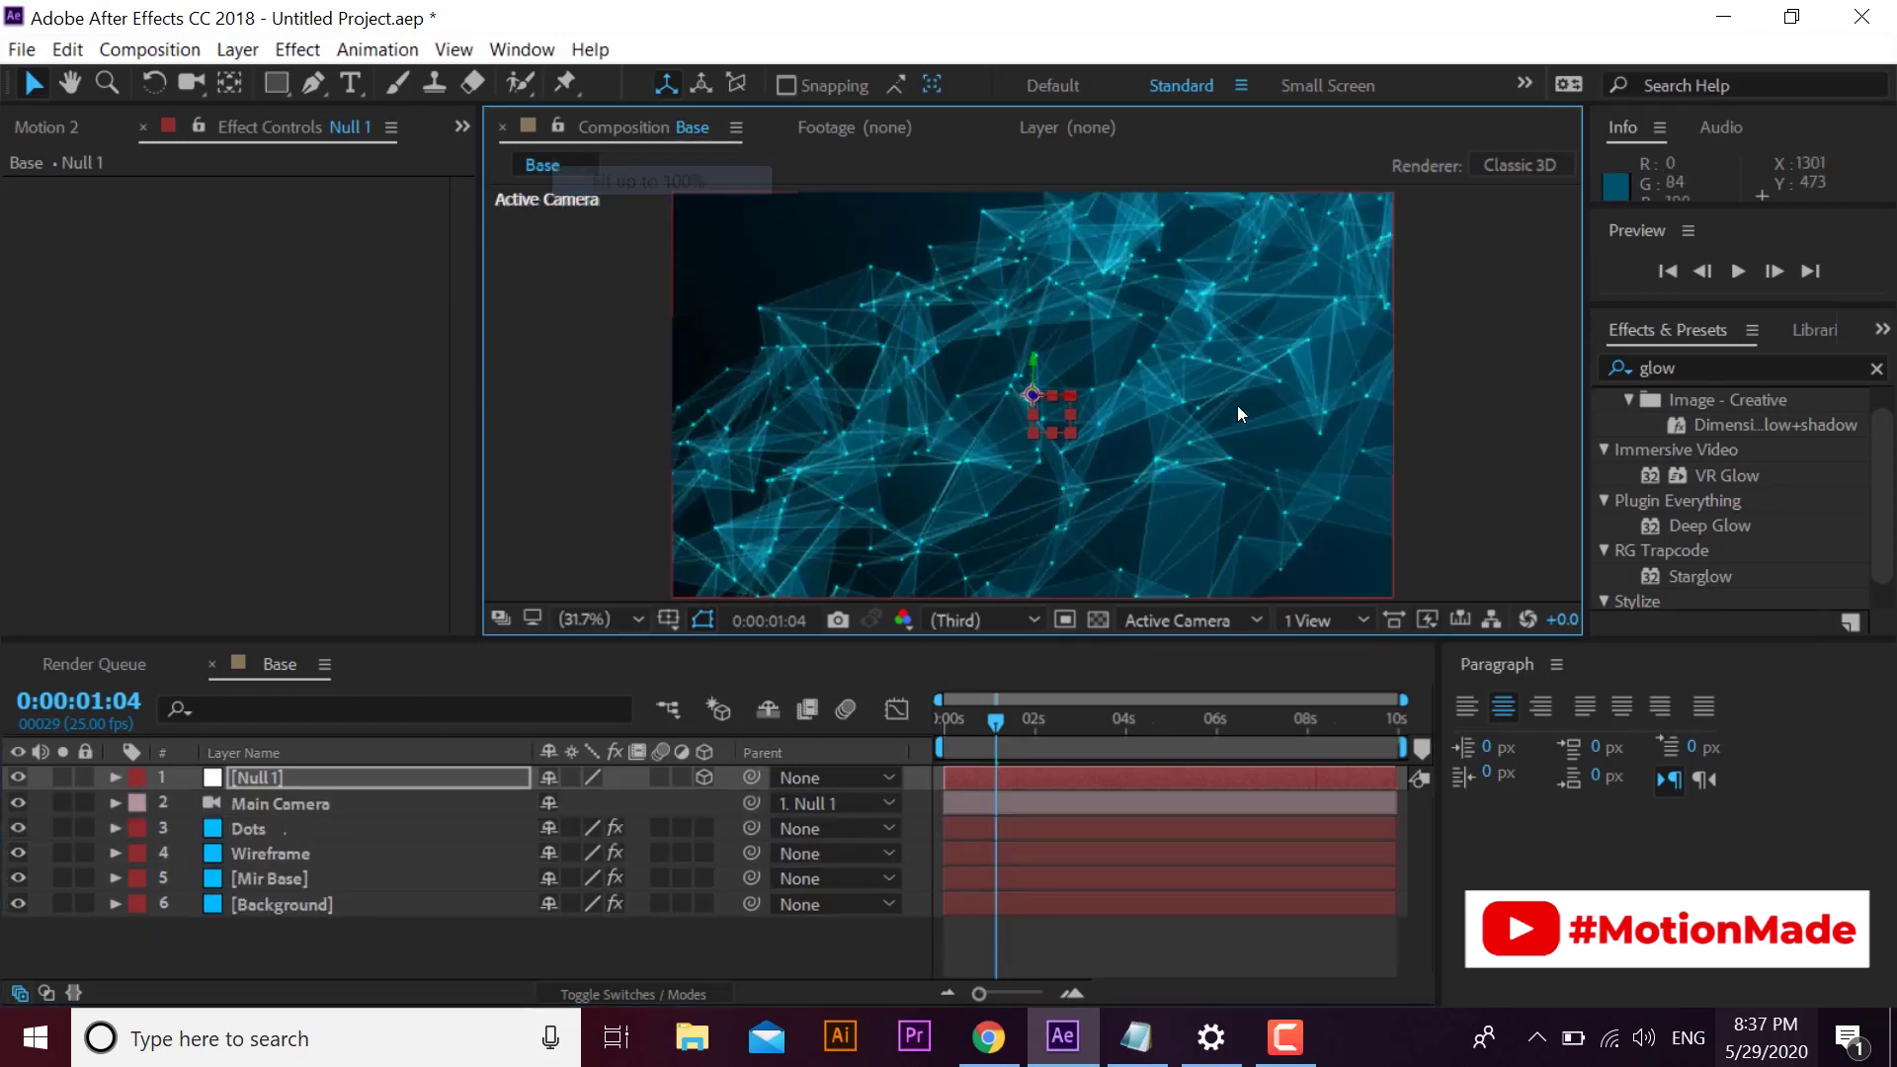
key("F2")
left_click(281, 831)
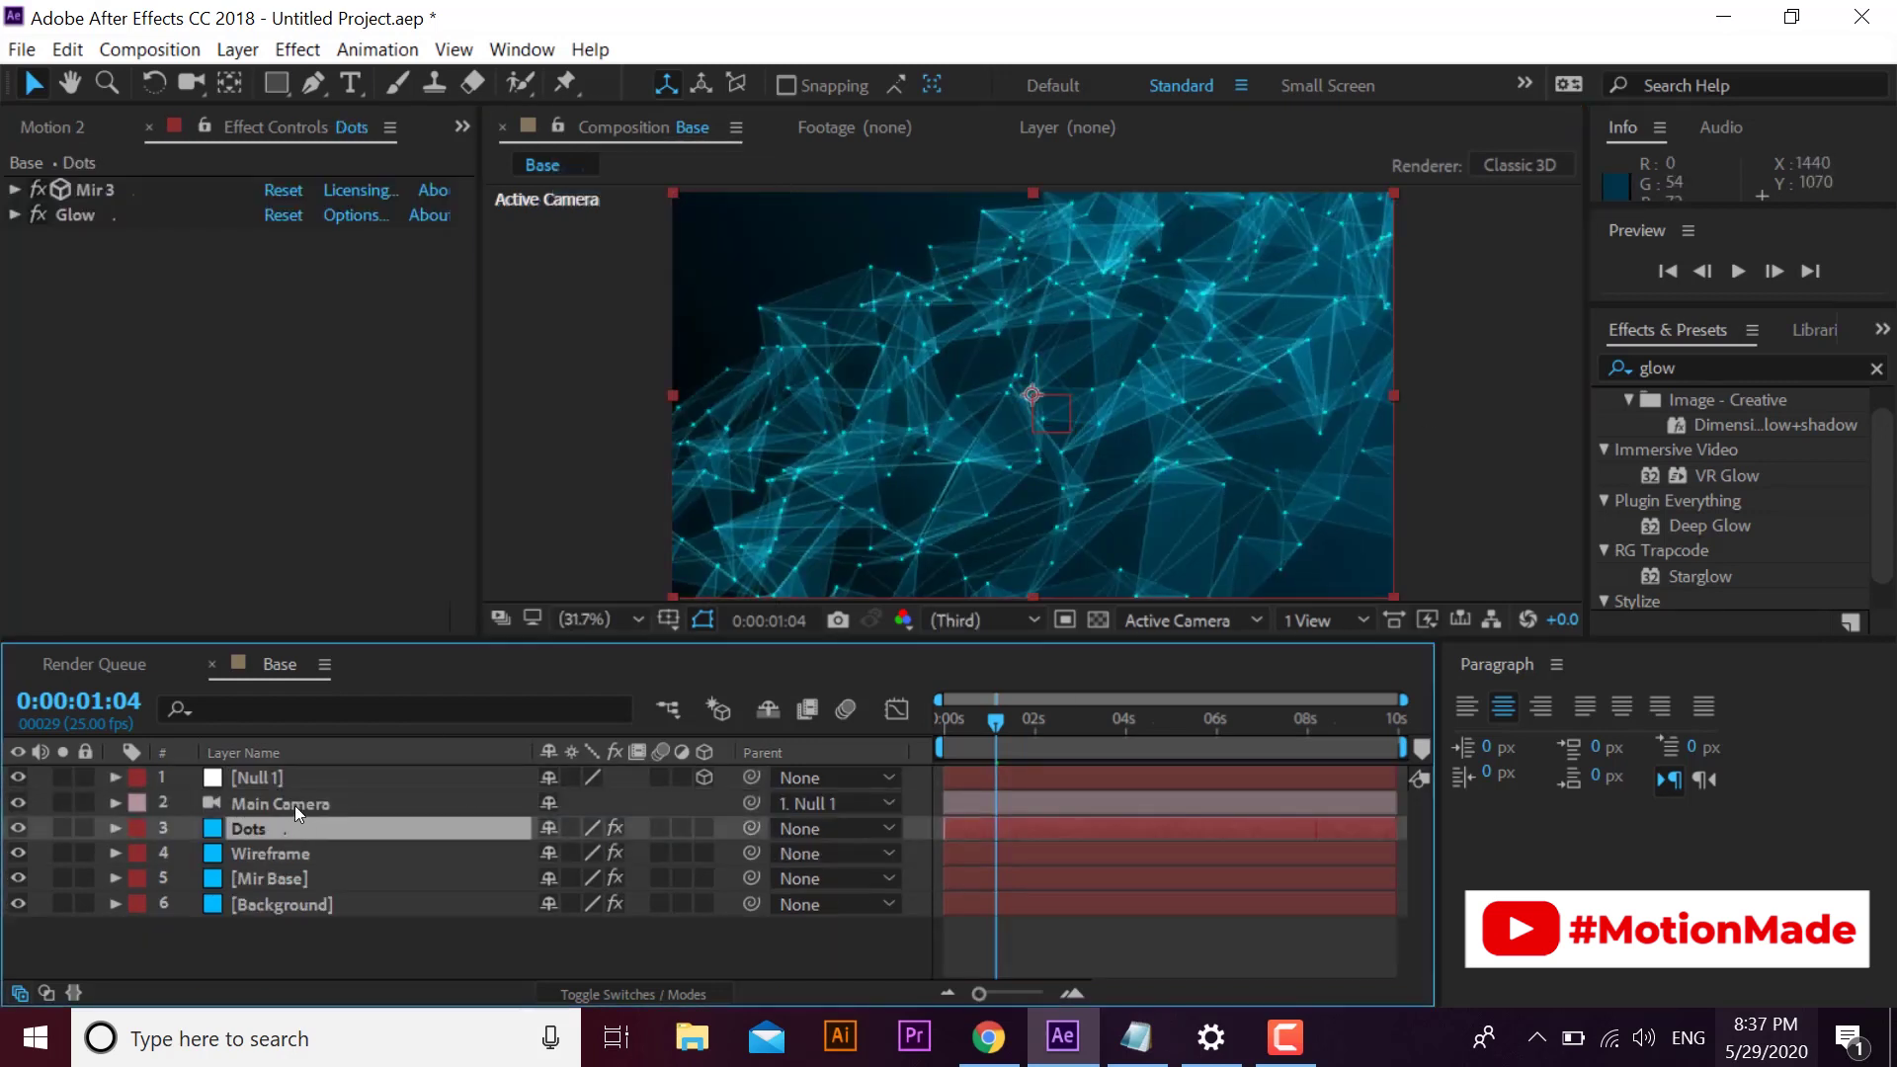
left_click(273, 781)
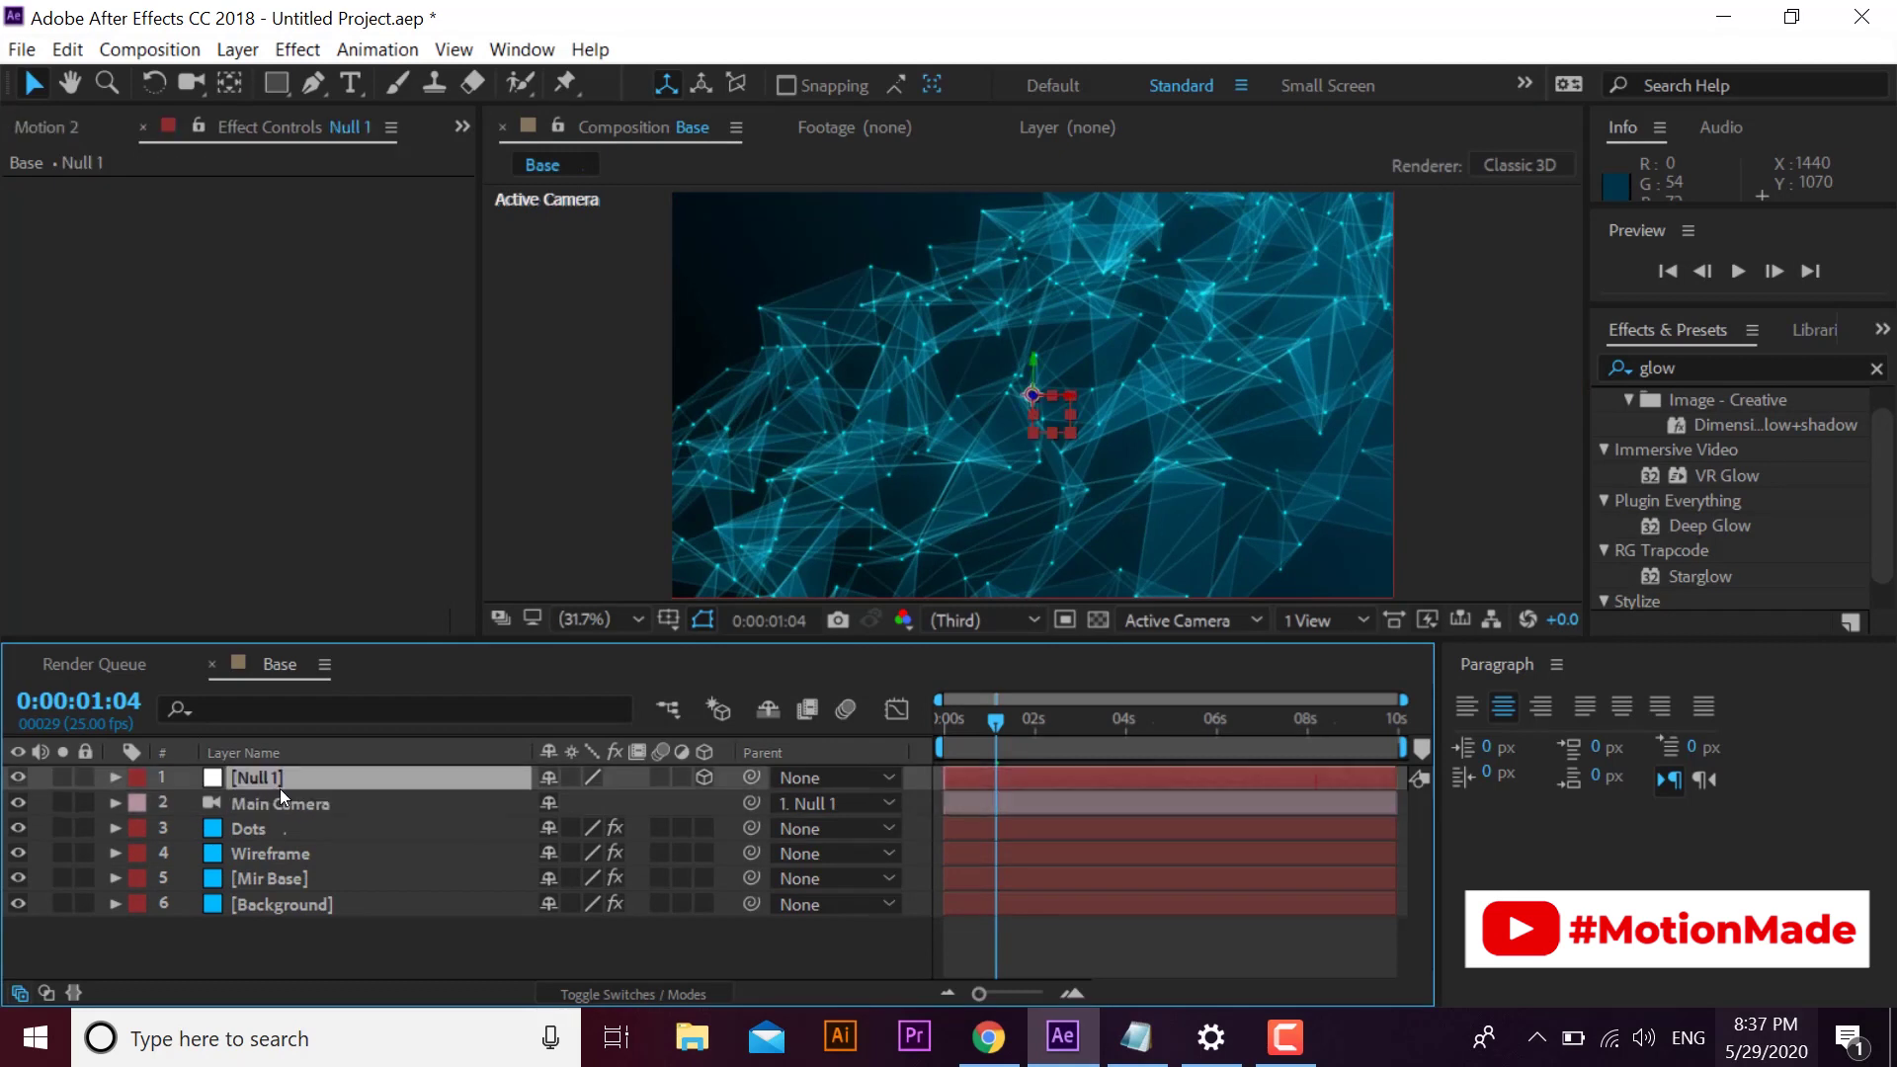
- Lower Null 1 to Y position 728 and refit the viewer
key("p")
mouse_move(608, 802)
left_mouse_down()
mouse_move(871, 820)
mouse_move(840, 797)
left_mouse_up()
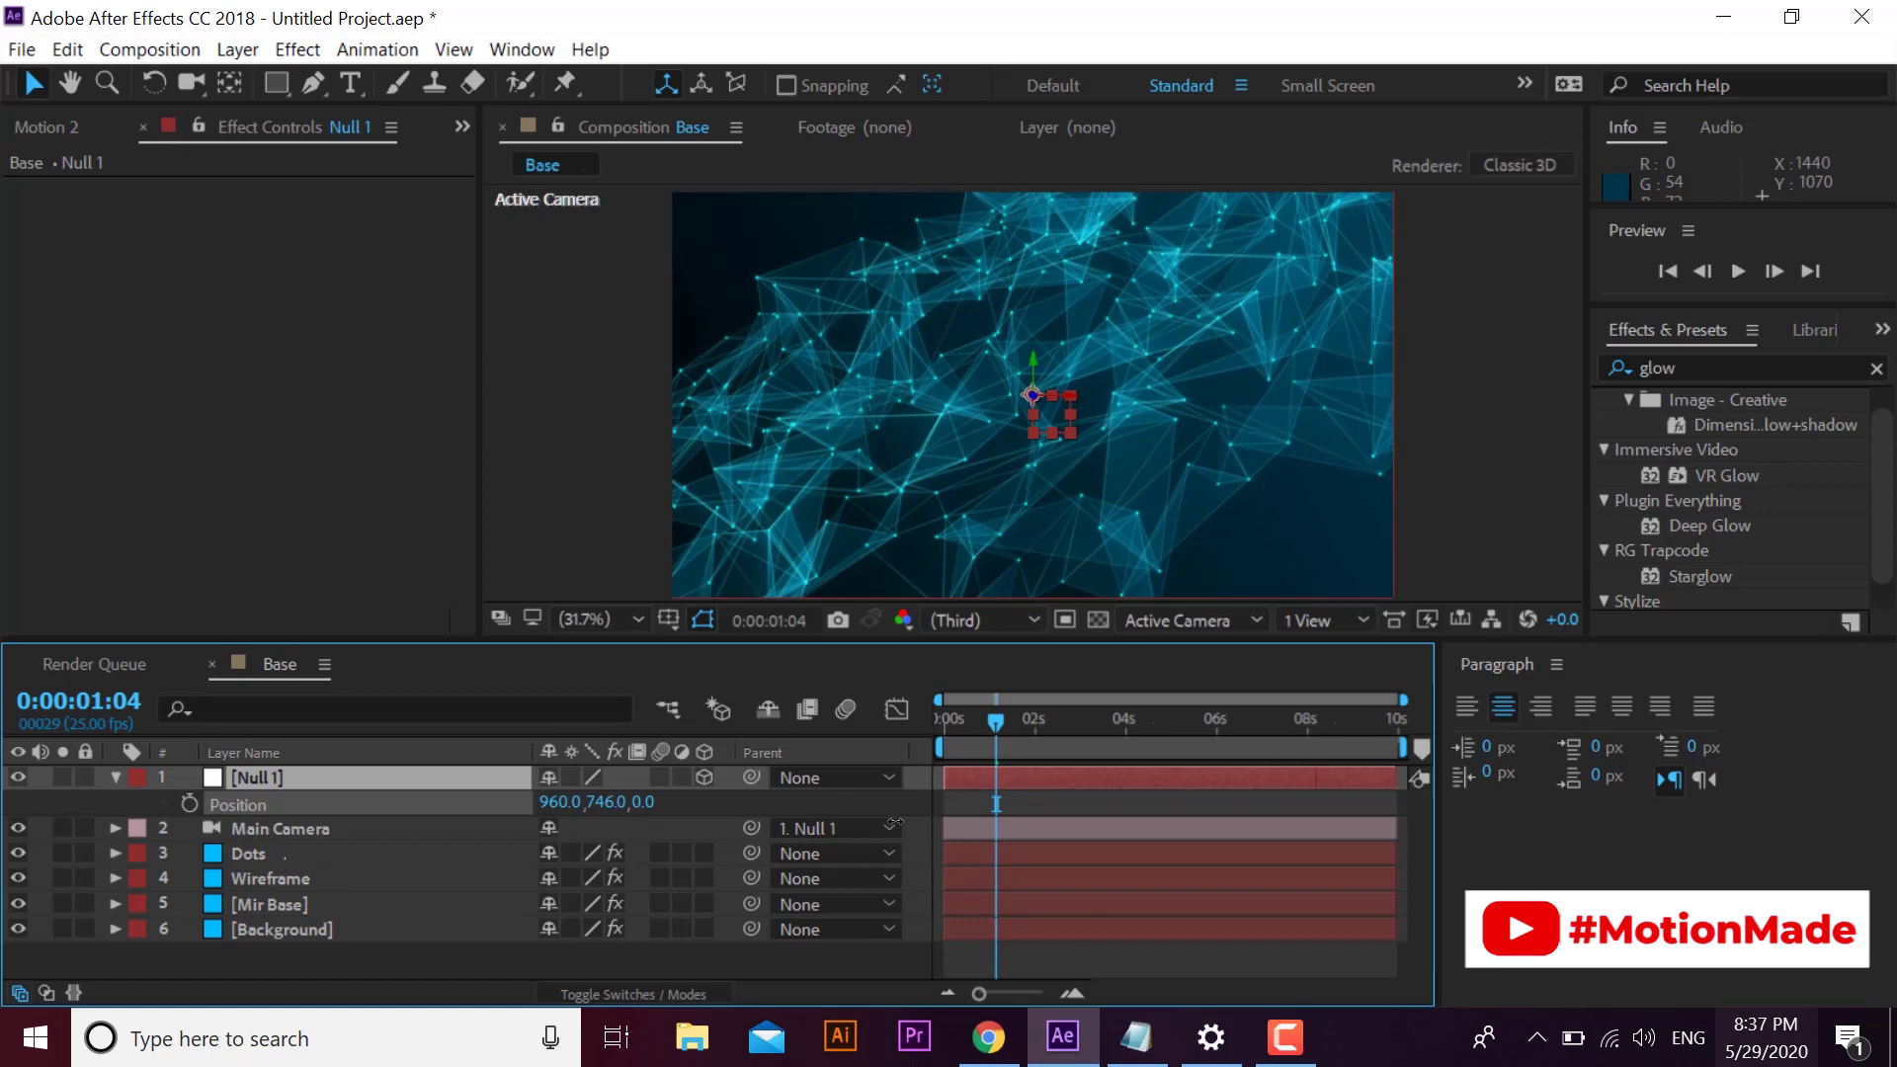
left_click(627, 689)
left_click(637, 619)
left_click(680, 184)
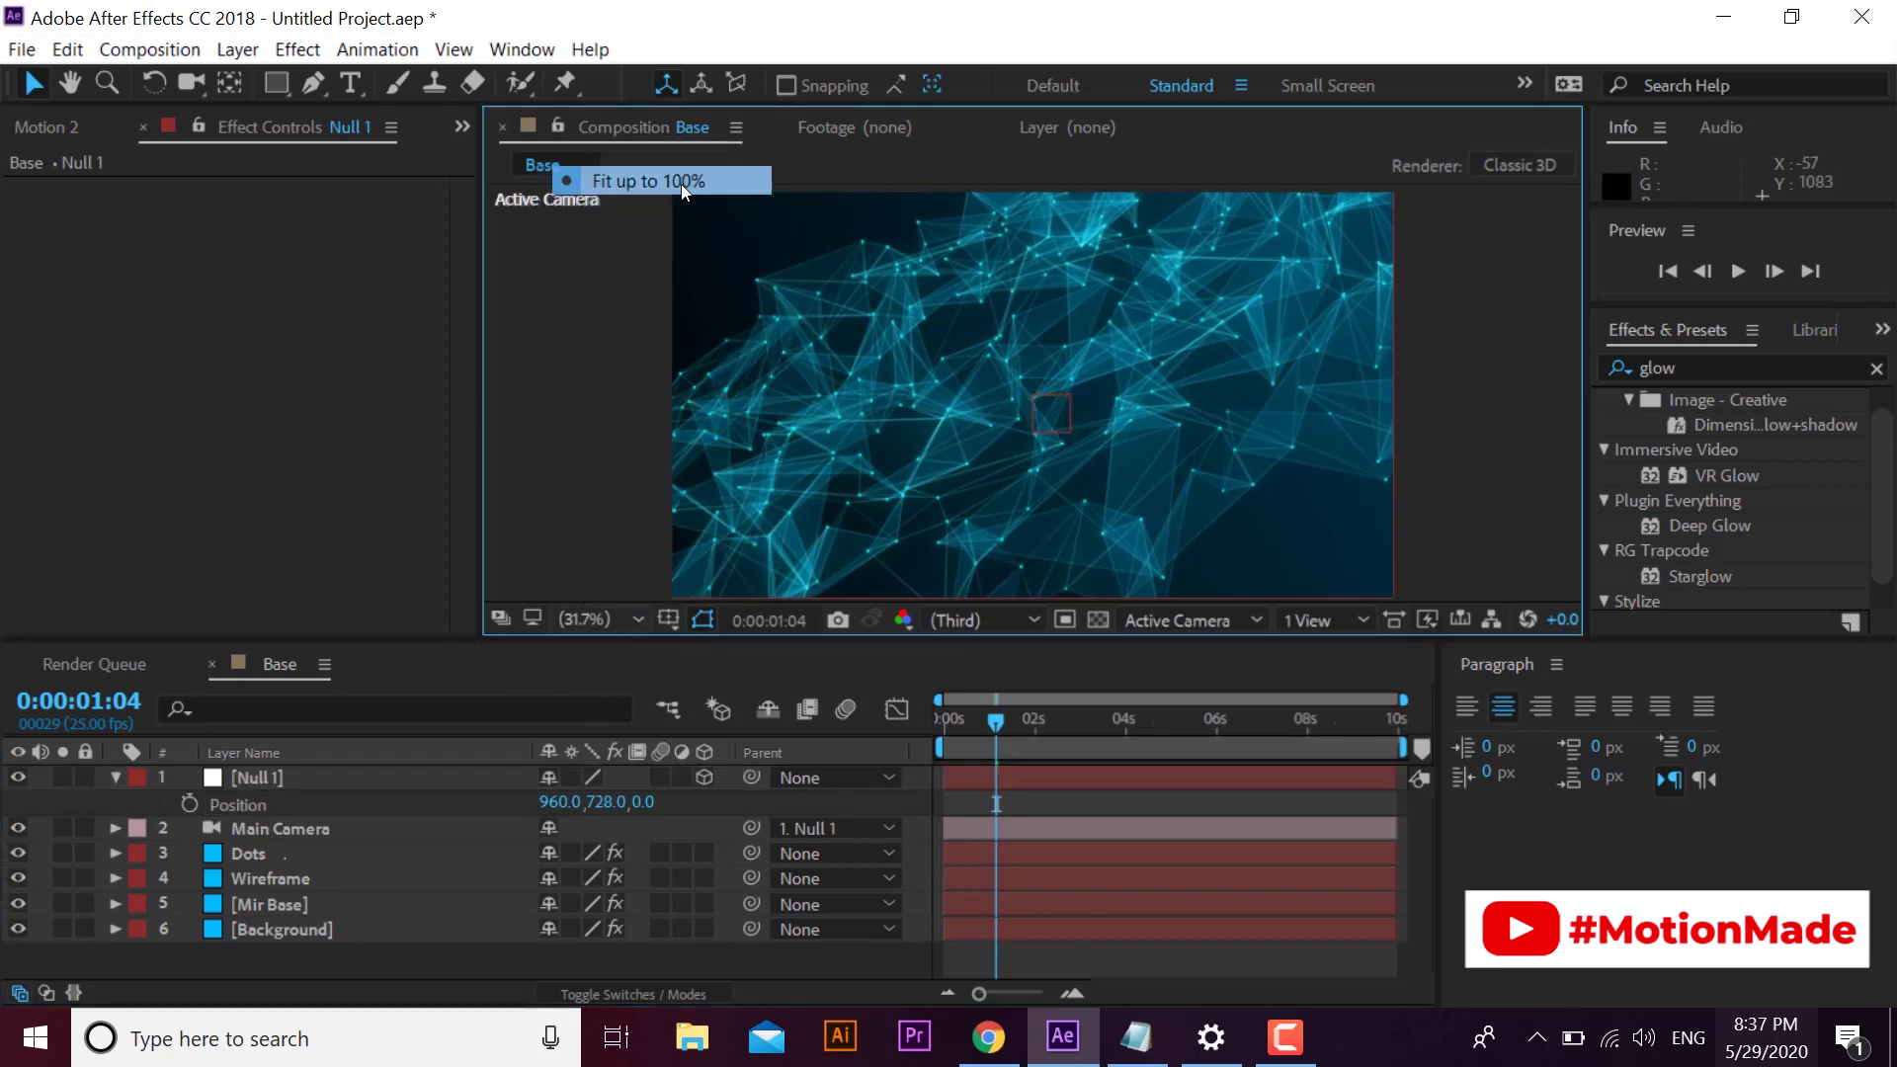
left_click(117, 777)
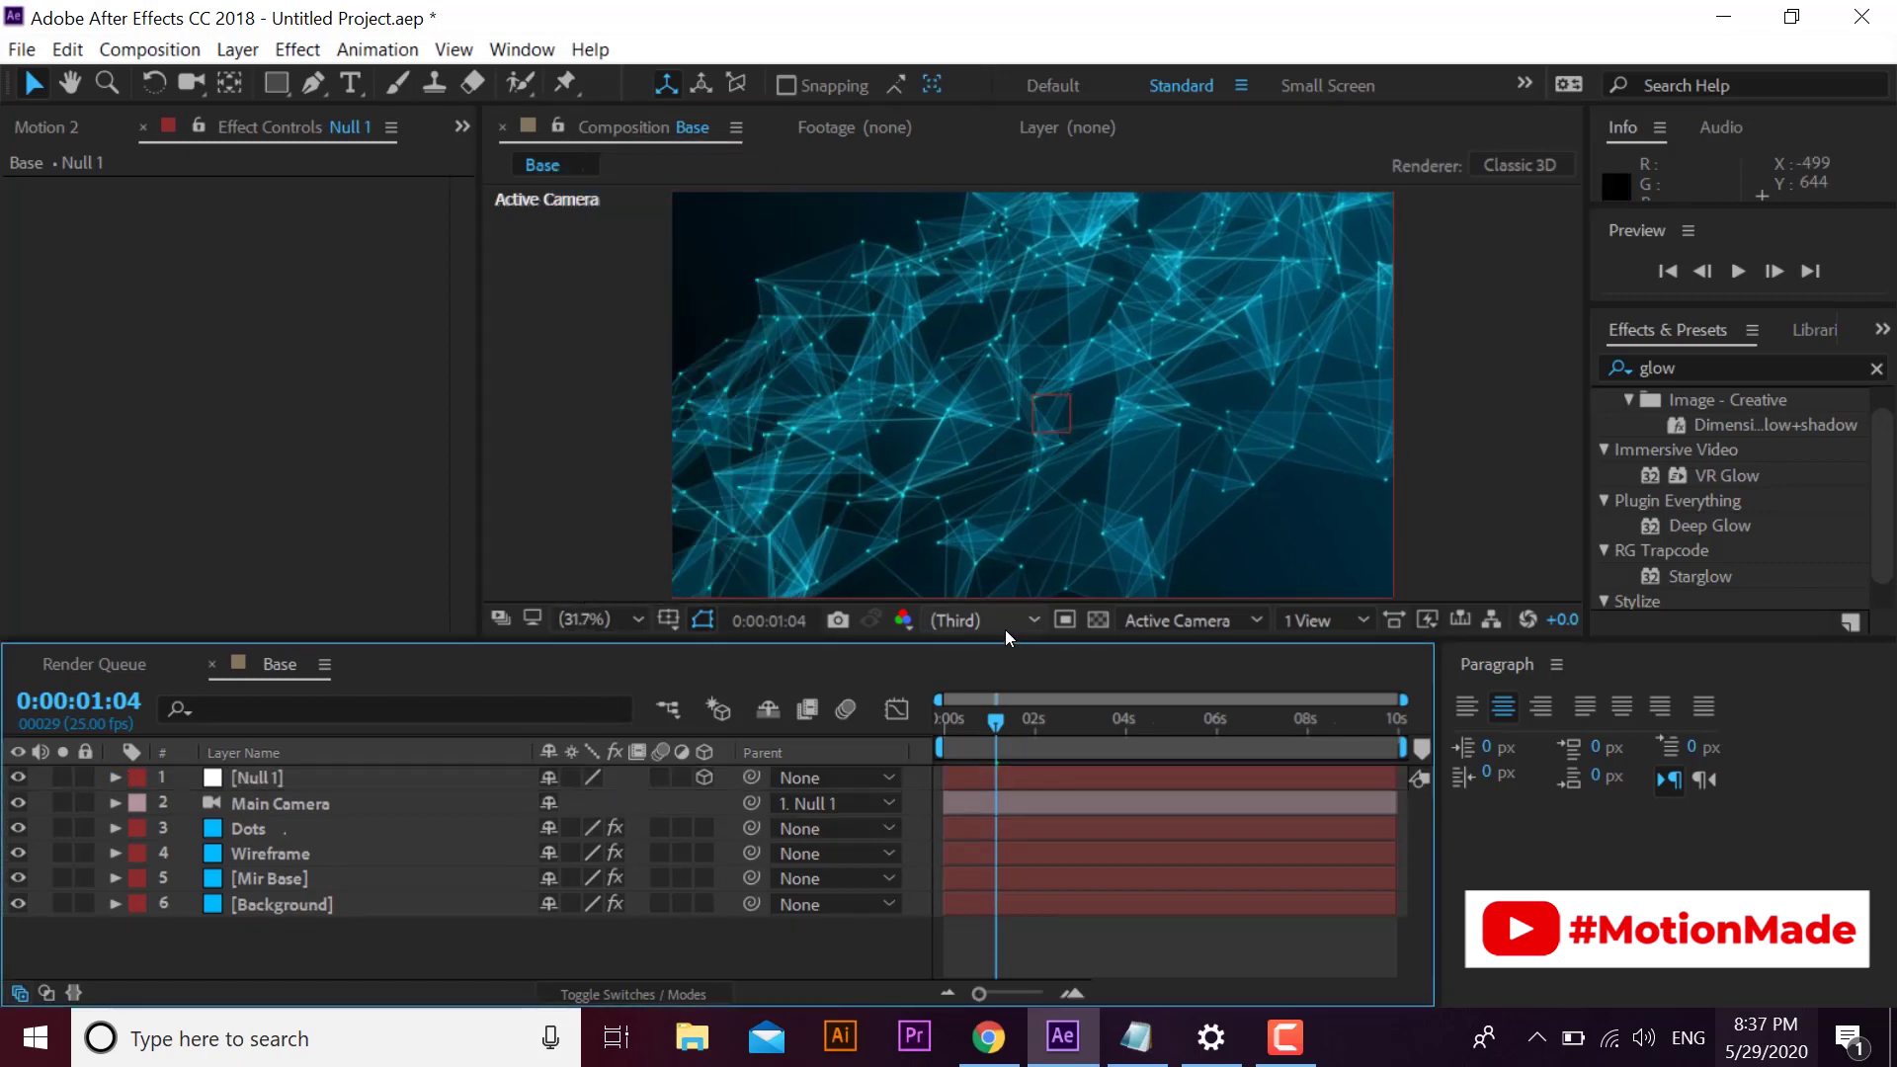
- Enlarge the timeline panel and preview the plexus through the tilted camera
left_click_drag(1011, 641, 1010, 608)
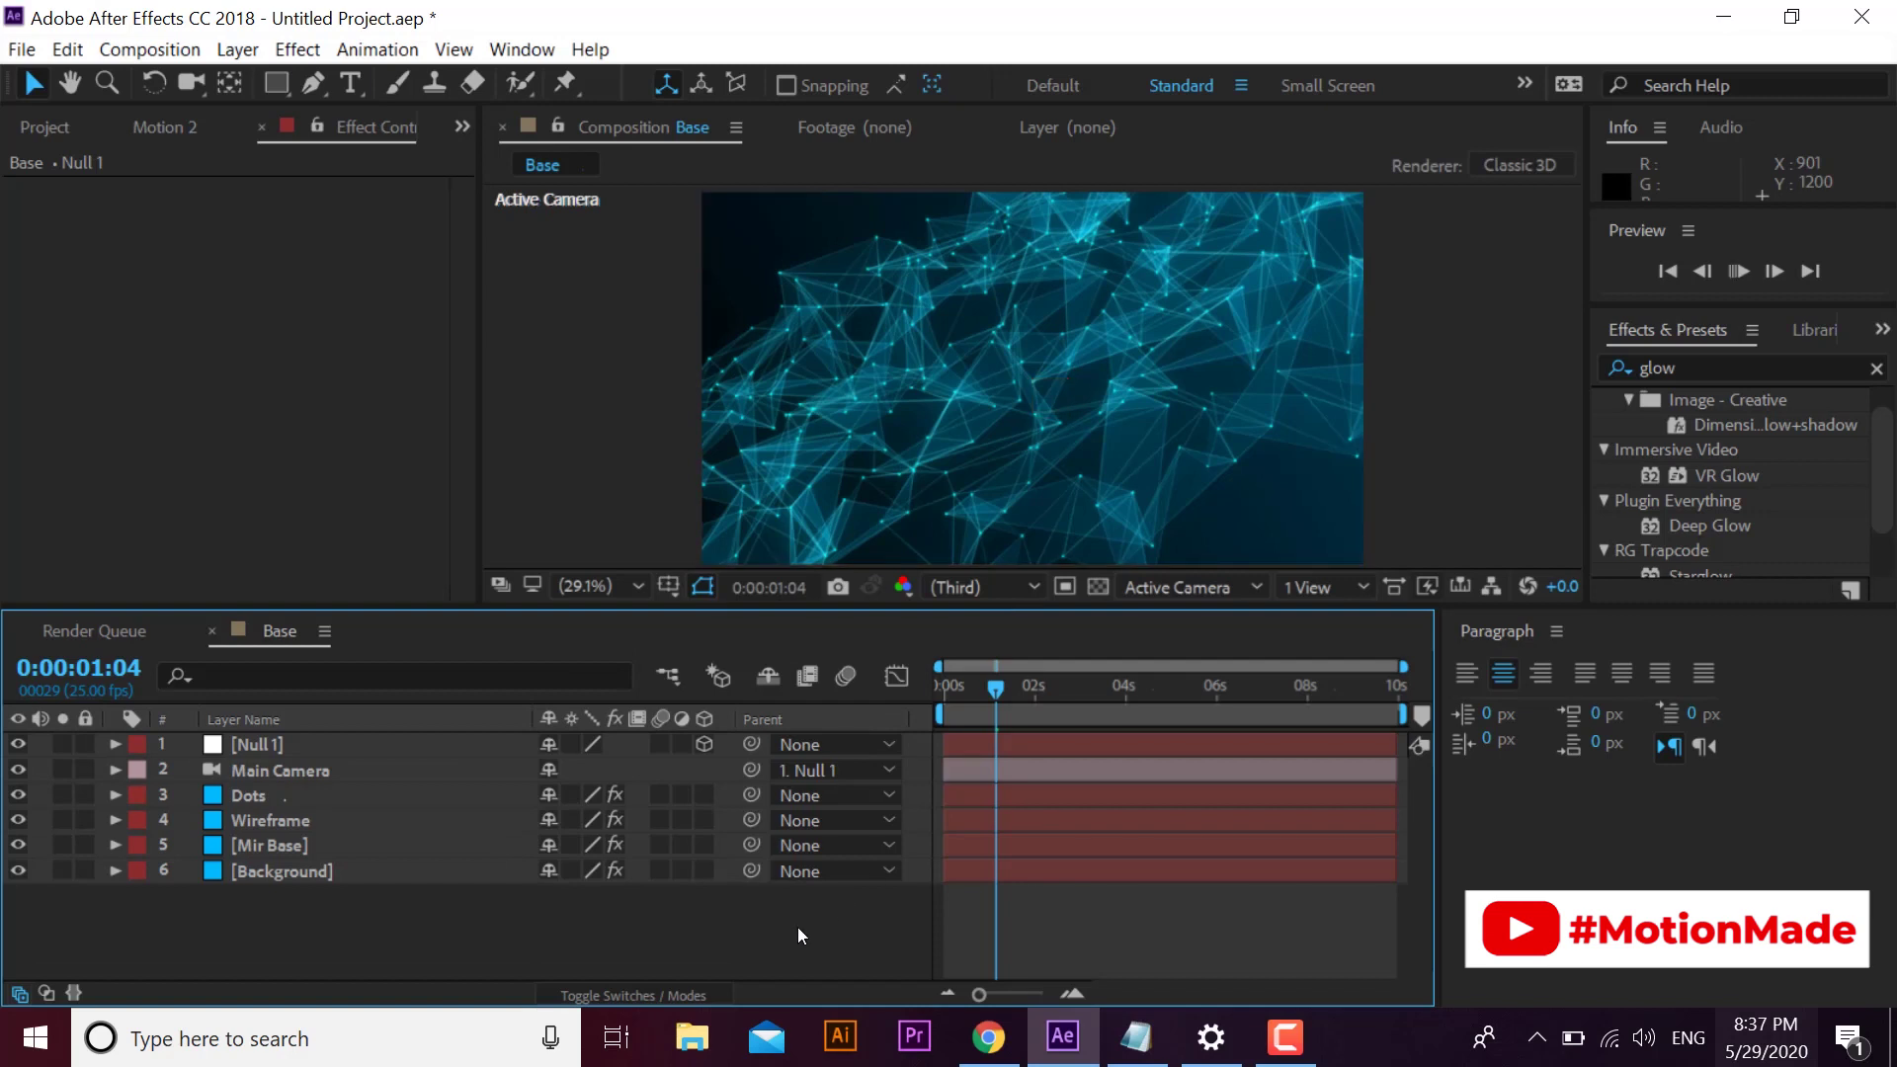
key("space")
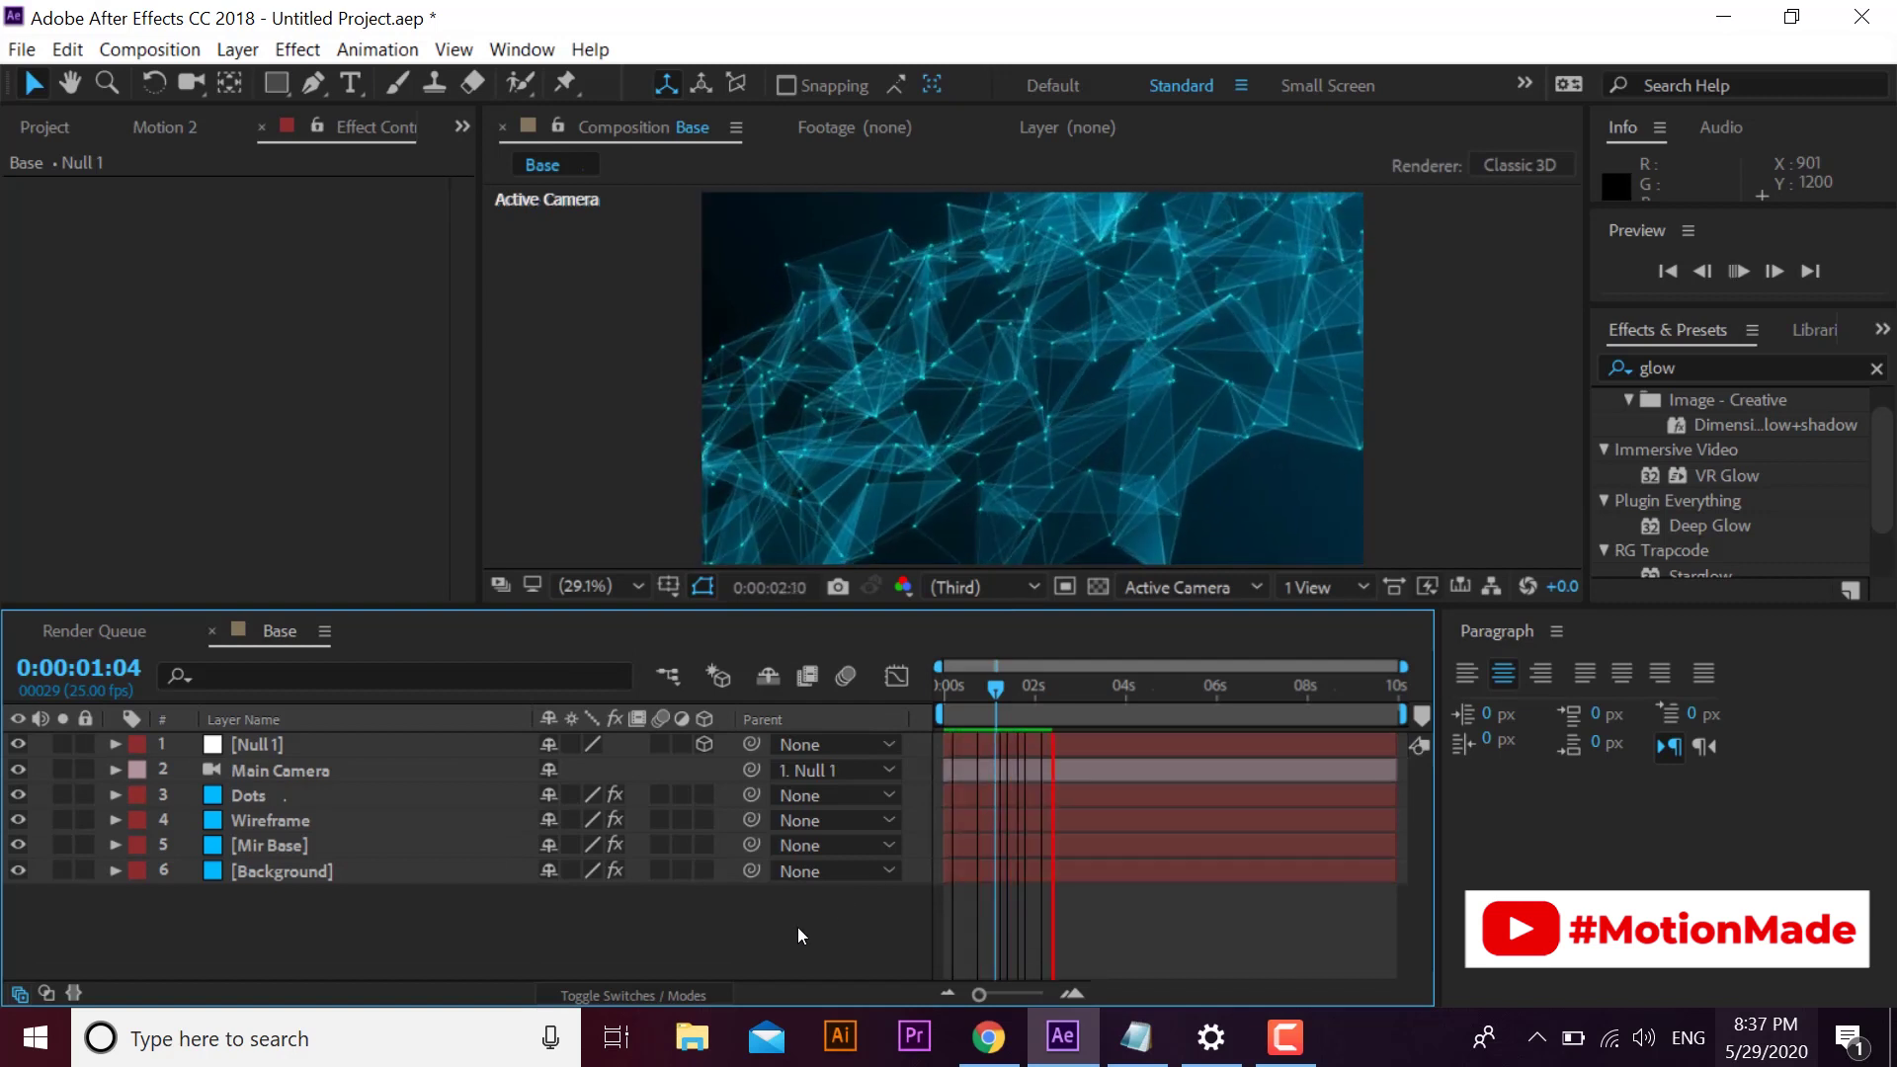